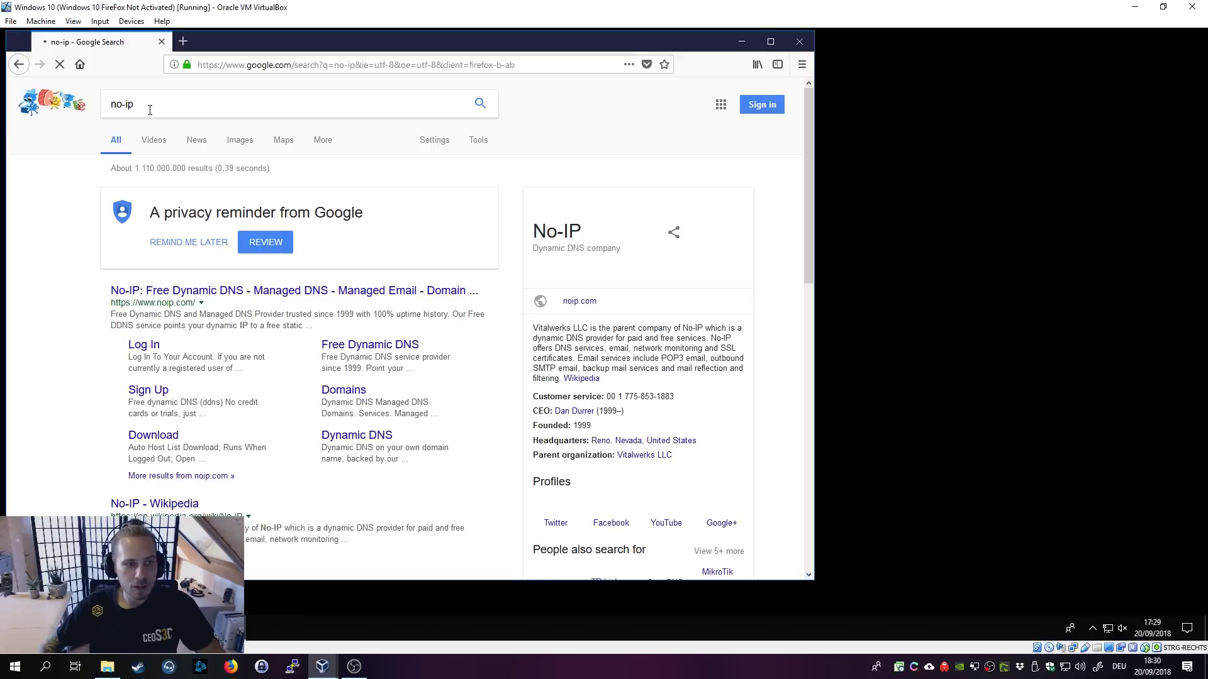
Step: Open the 'No-IP: Free Dynamic DNS' search result to reach noip.com
left_click(184, 295)
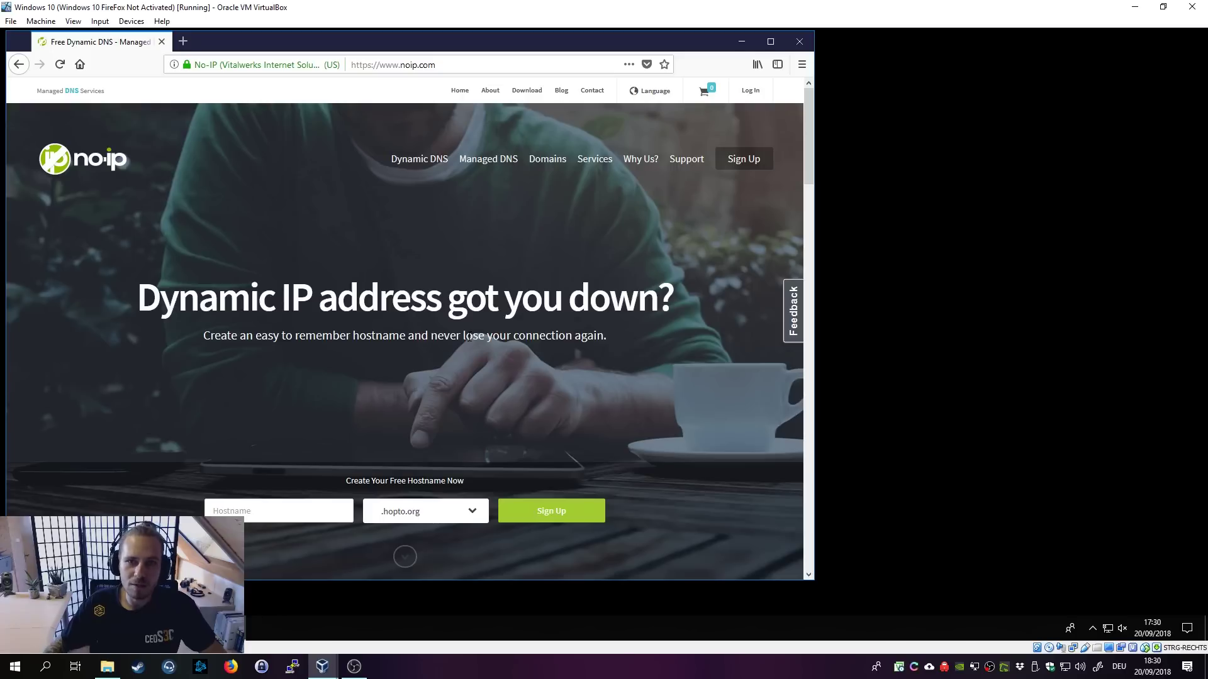
Step: Look over the No-IP home page and its free hostname entry field
scroll(541, 357, "down", 1)
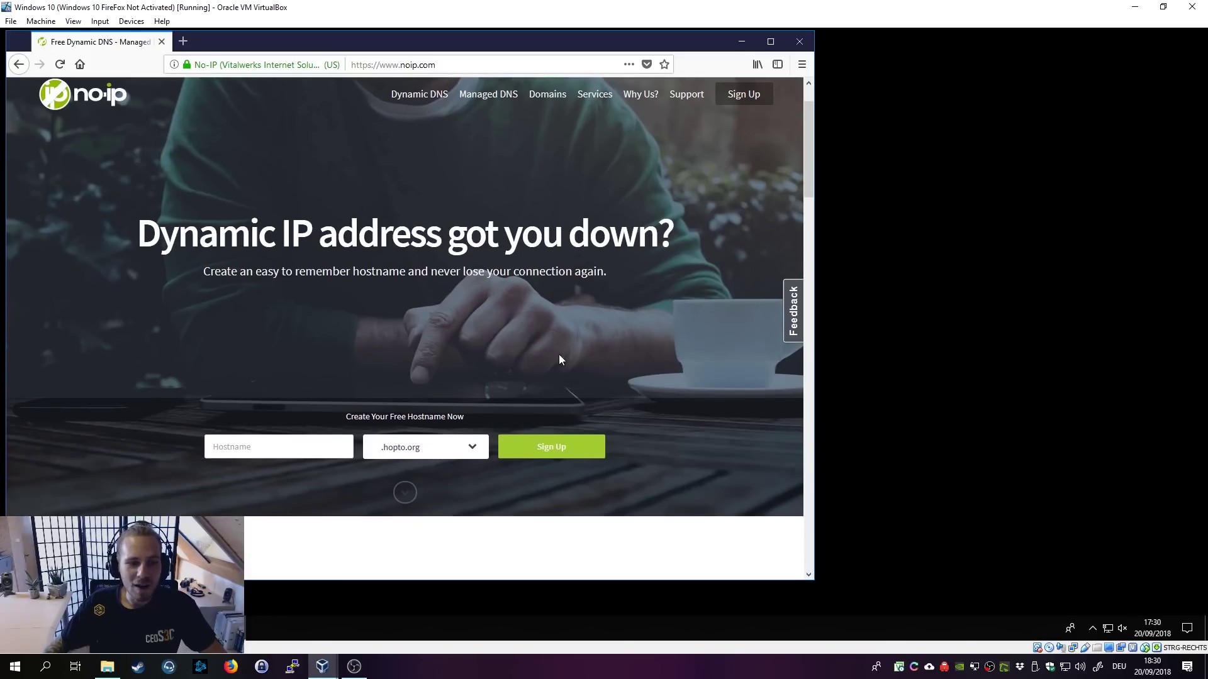
scroll(591, 355, "up", 1)
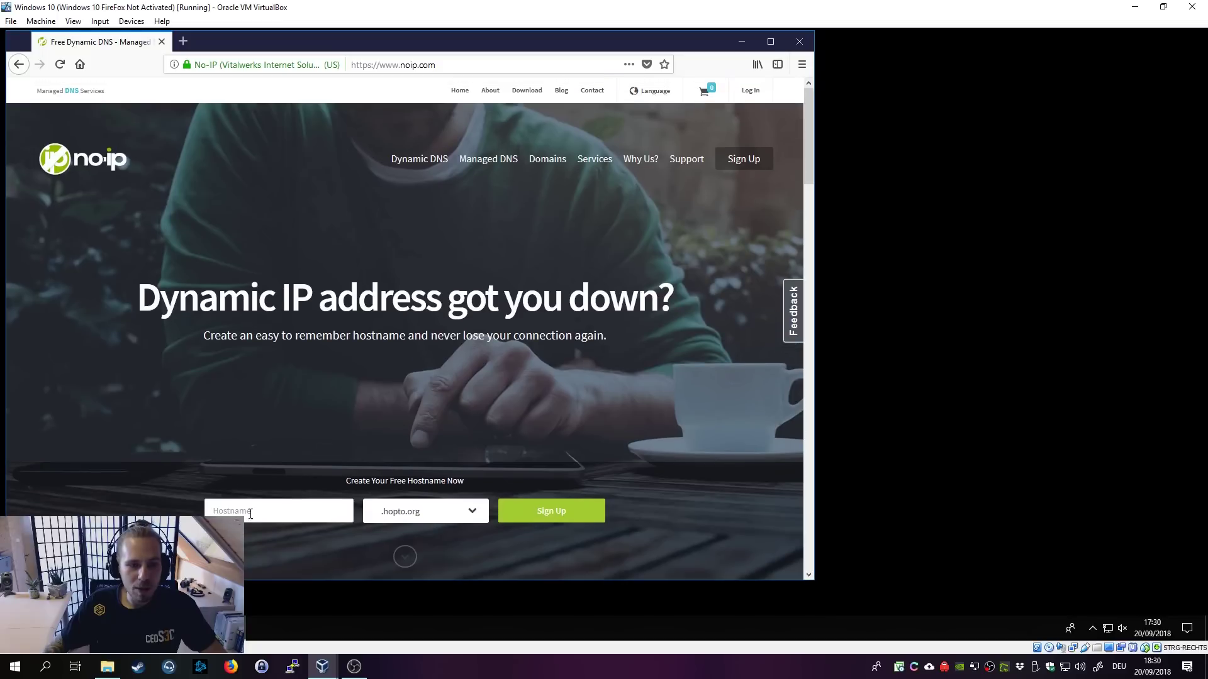
left_click(258, 514)
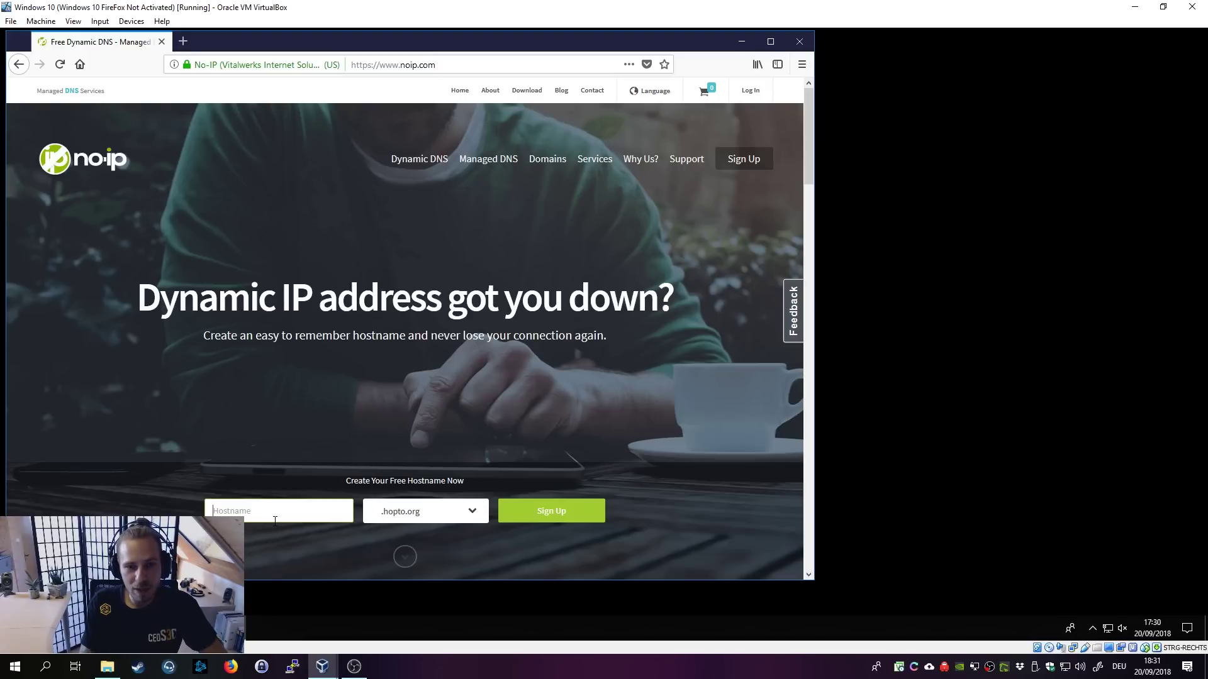
left_click(275, 520)
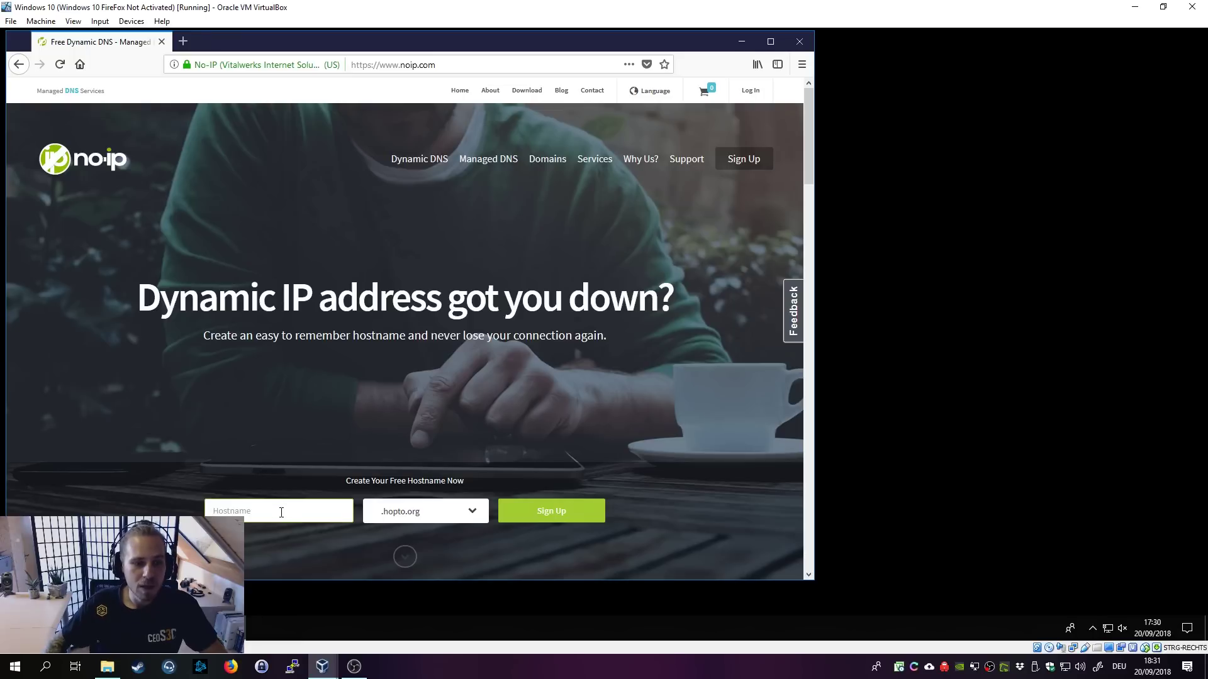
Step: View the No-IP account sign-up page
left_click(760, 162)
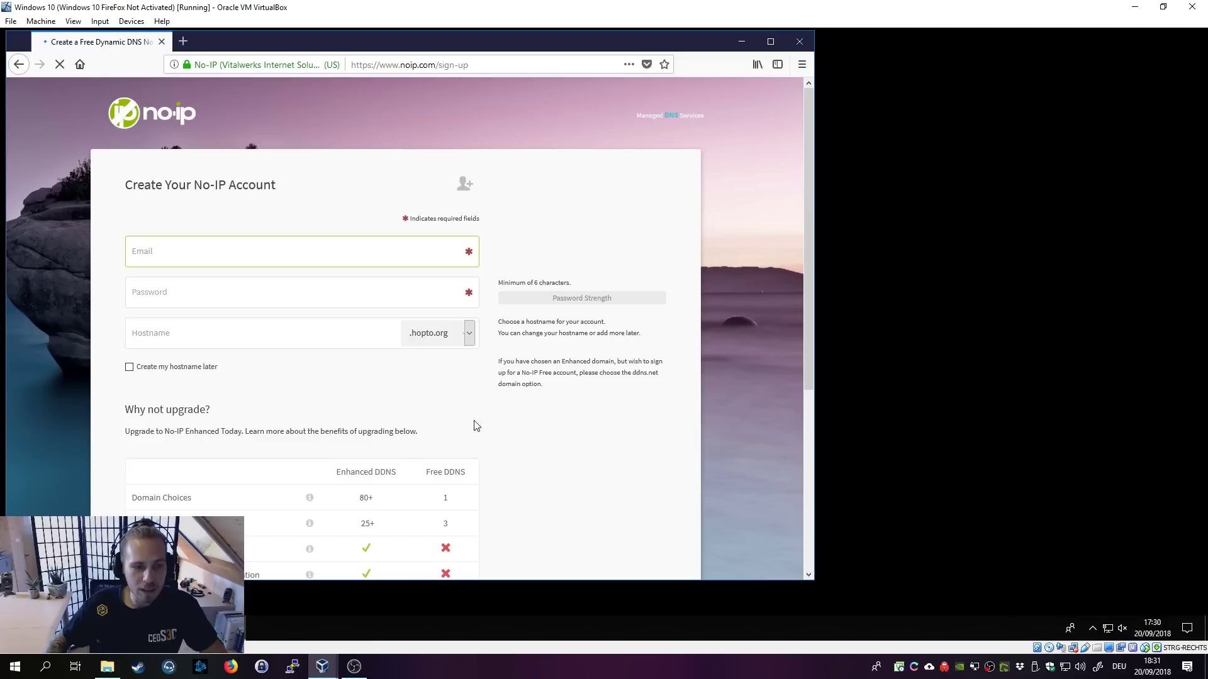
scroll(132, 323, "down", 3)
scroll(518, 472, "down", 5)
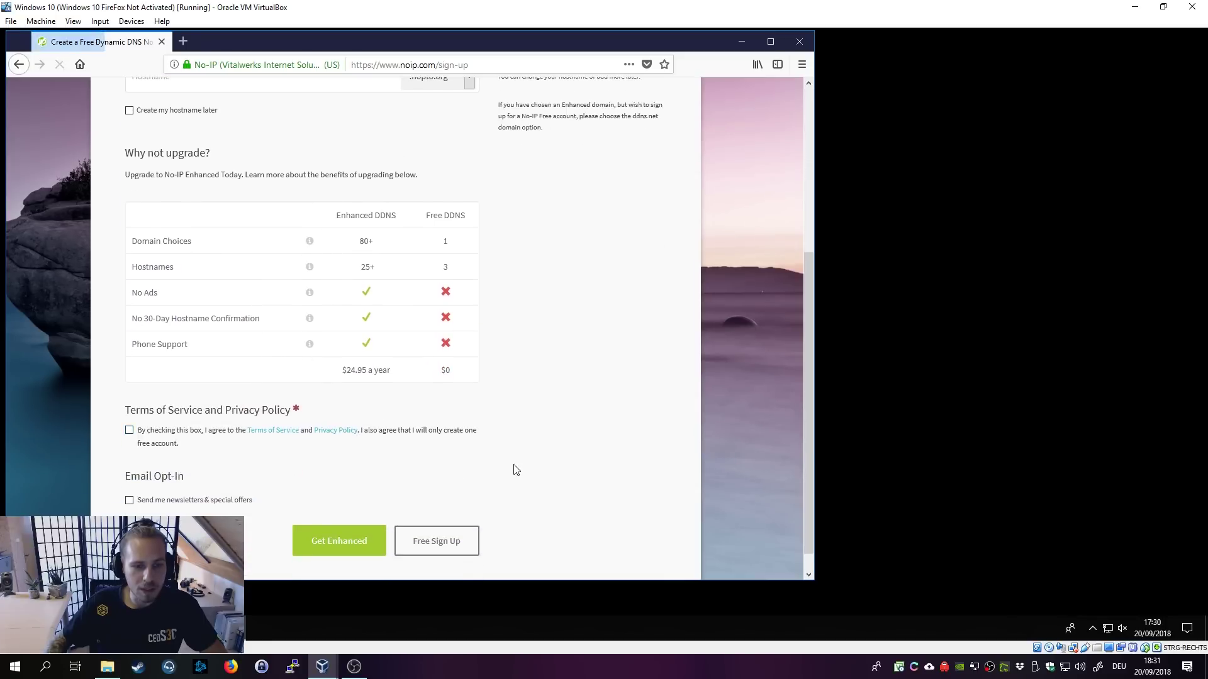
Step: Return to the No-IP home page and bring up the Log In form
left_click(19, 64)
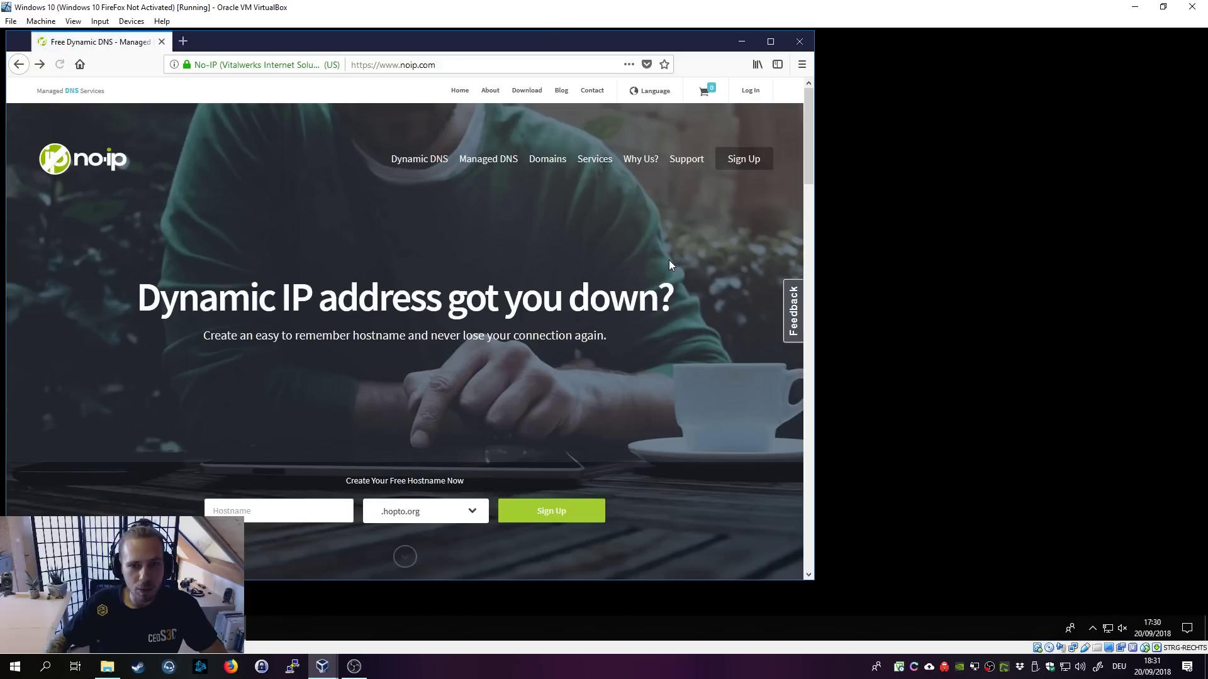
scroll(583, 471, "down", 5)
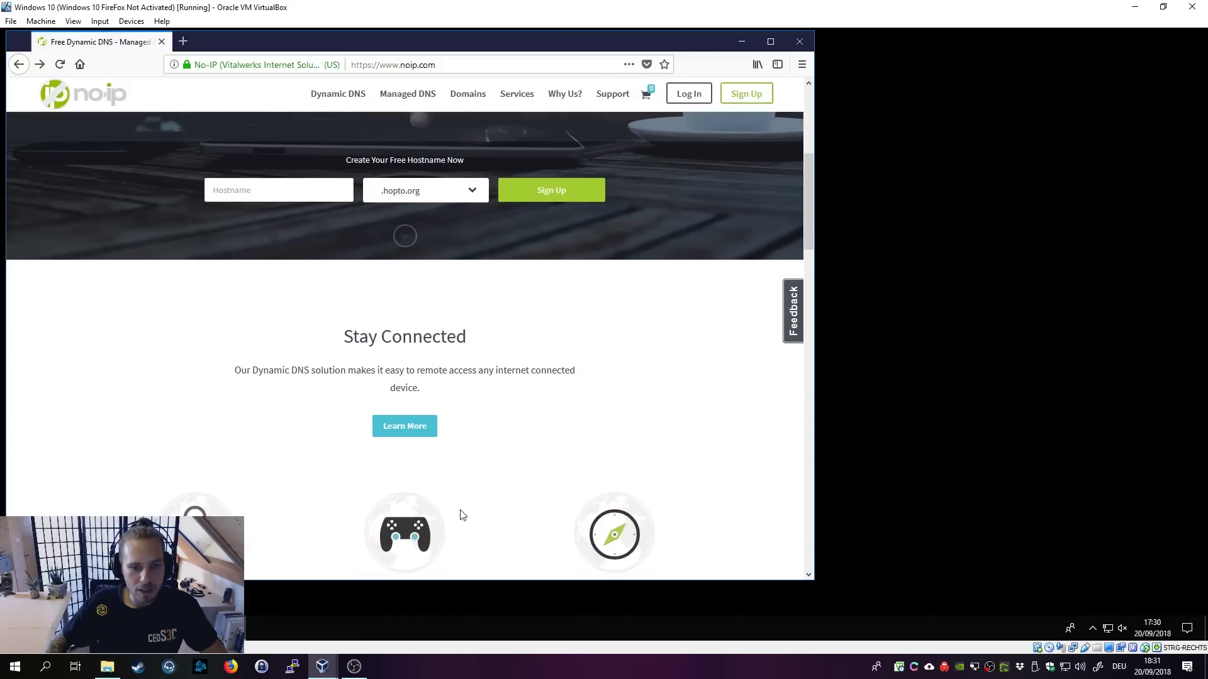
scroll(604, 478, "down", 6)
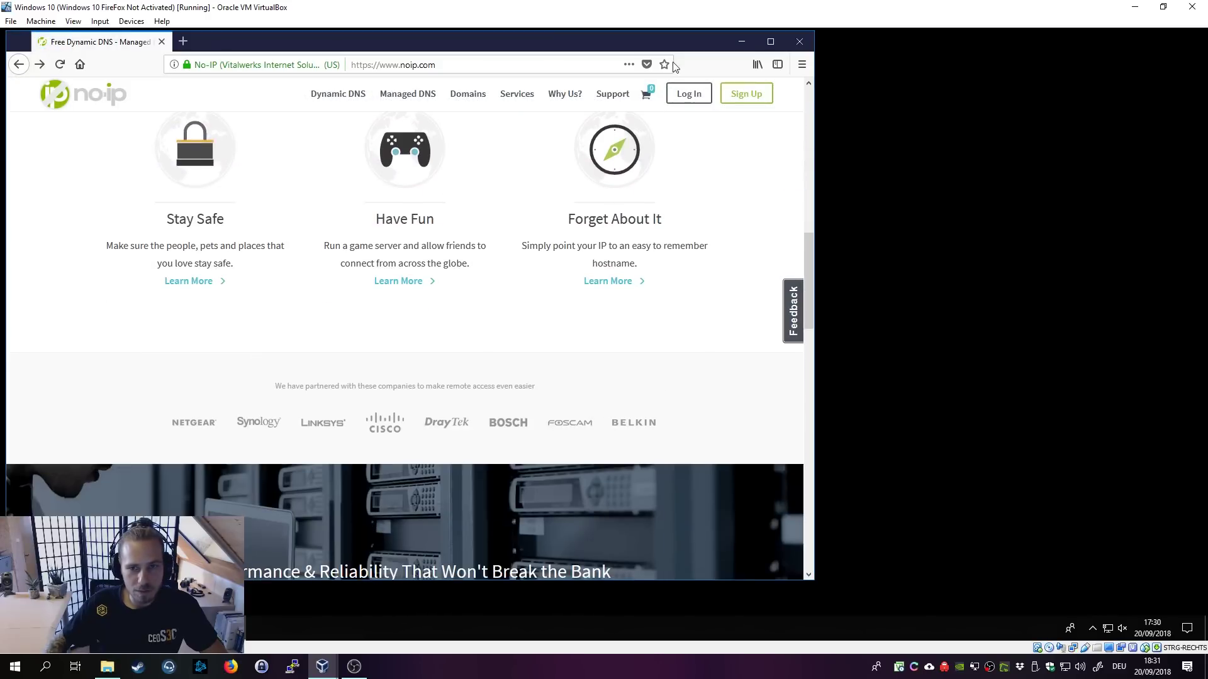
left_click(678, 99)
Step: Sign in to No-IP with the account username and password, then start Create Hostname under Dynamic DNS
left_click(405, 183)
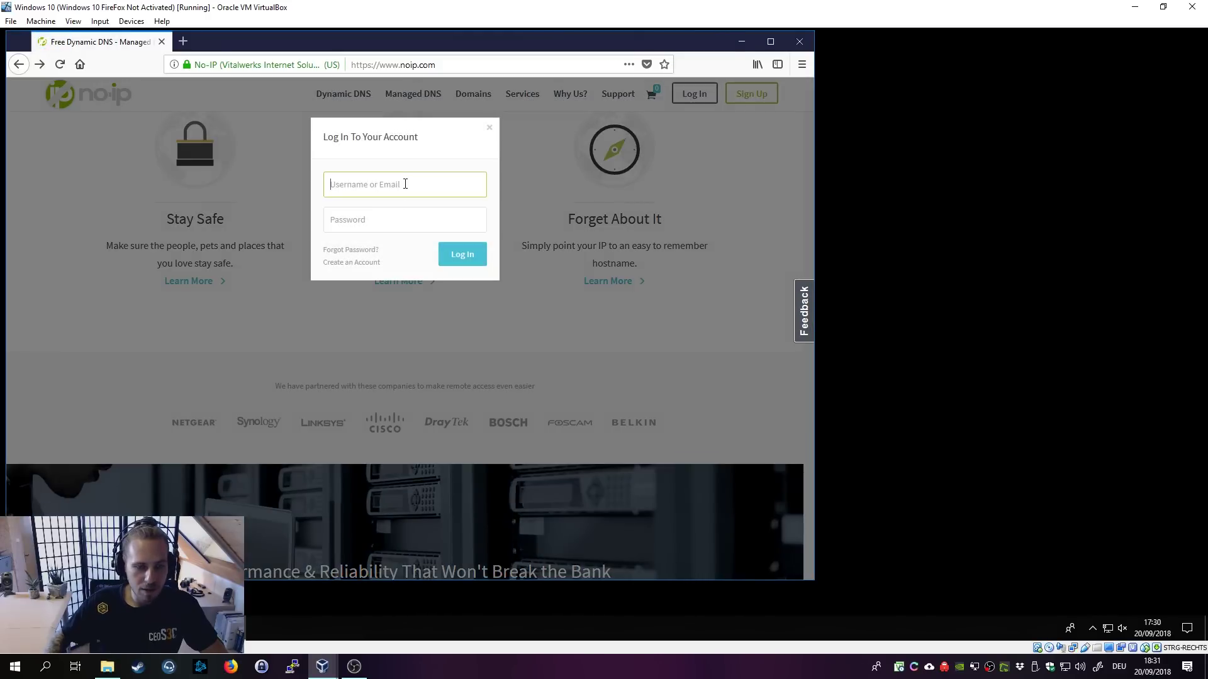
key("Tab")
type("x")
key("BackSpace")
type("xxxxxxxx")
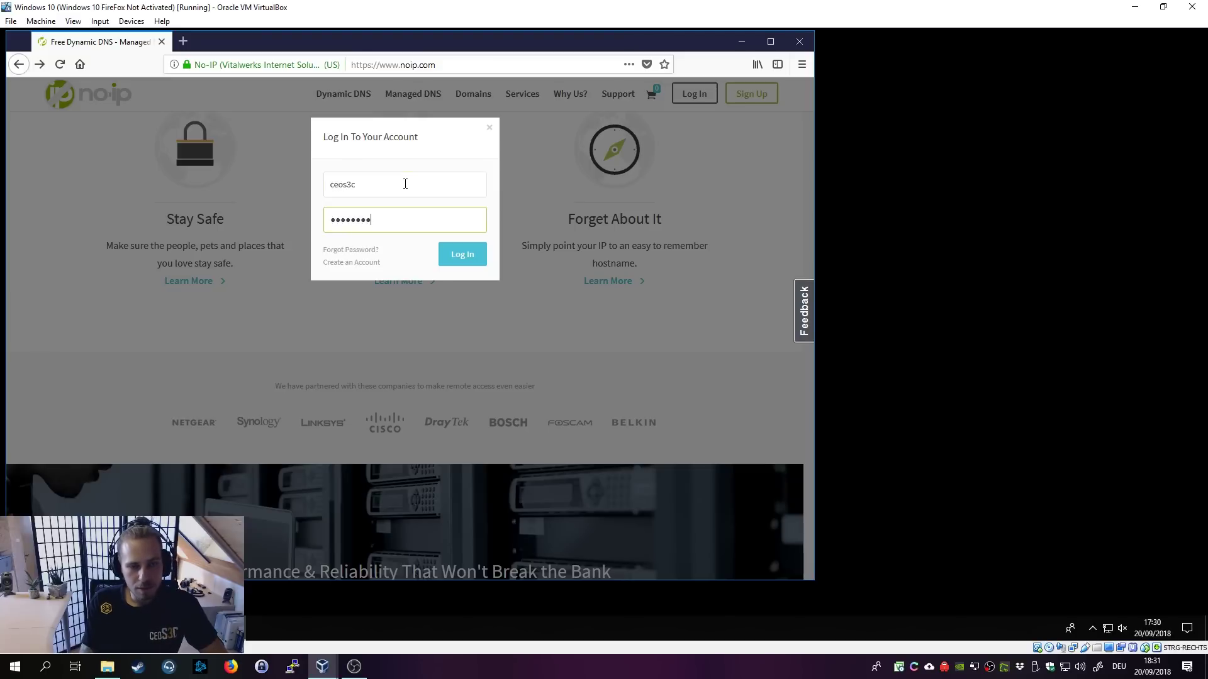
type("x")
key("Return")
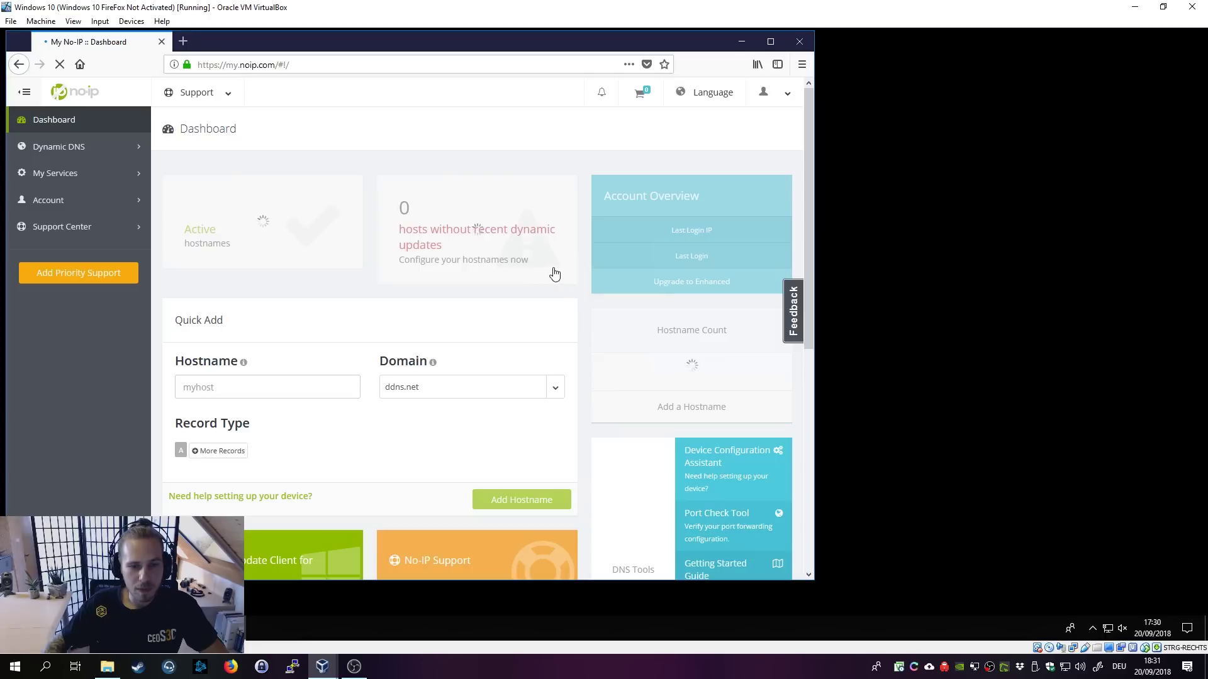
left_click(93, 146)
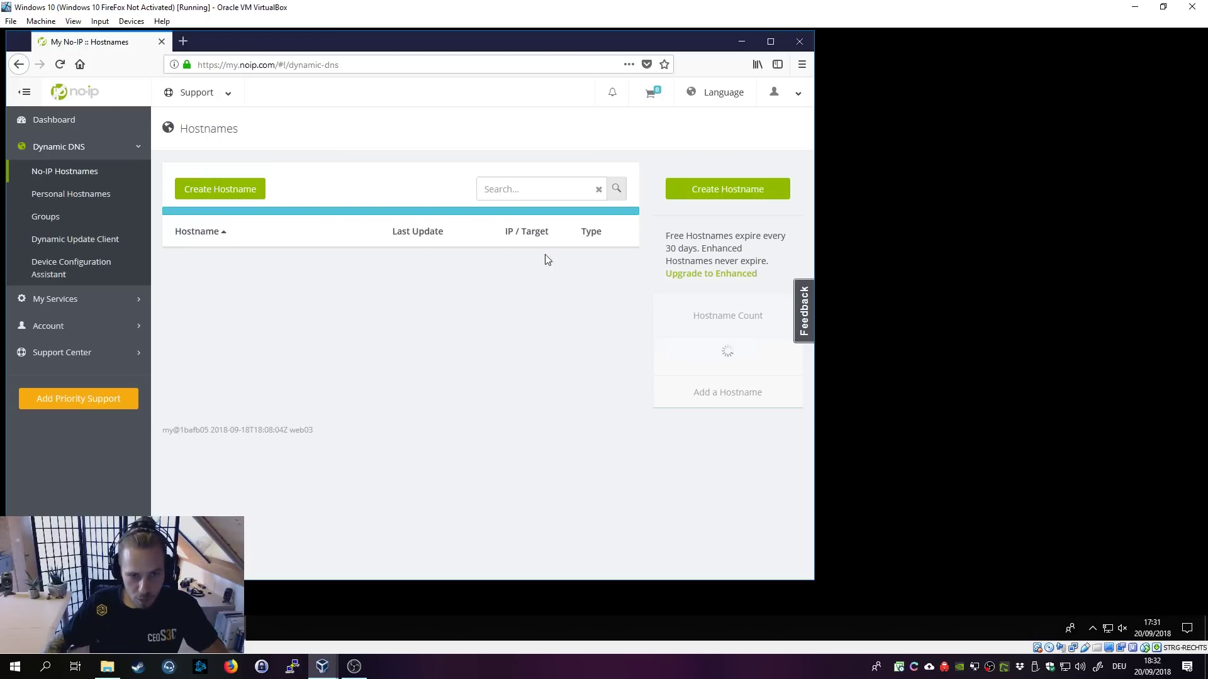
left_click(225, 196)
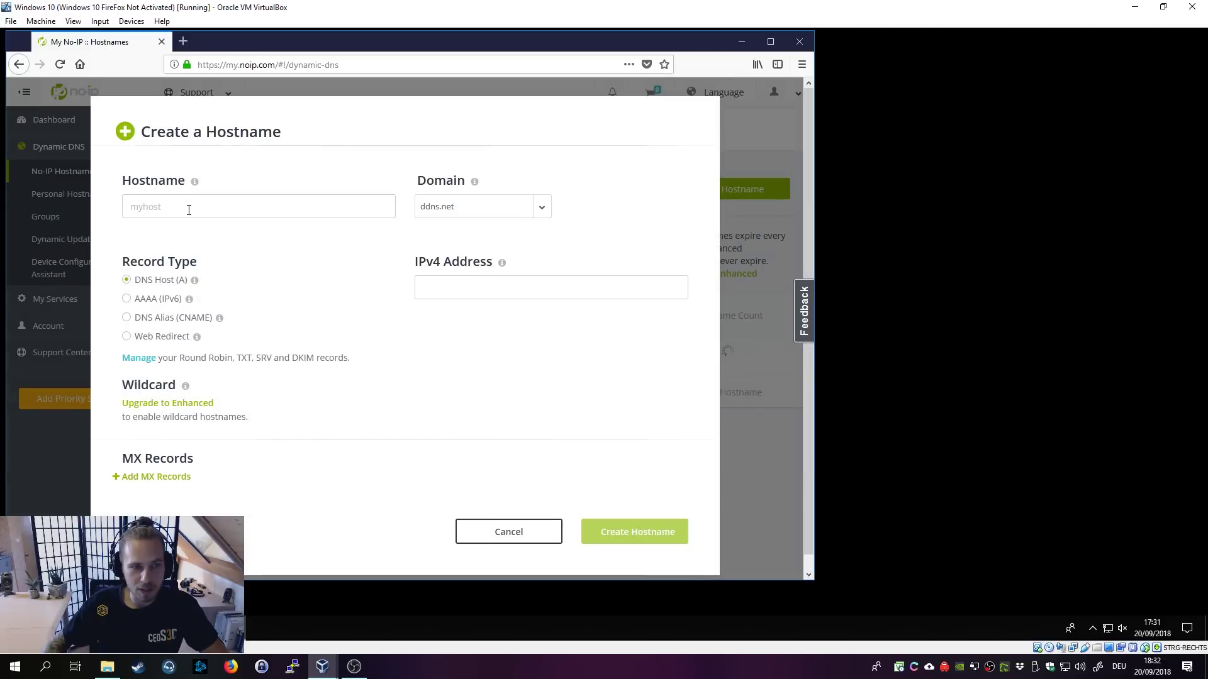
Step: Enter 'ceos' as the new hostname's name
left_click(188, 210)
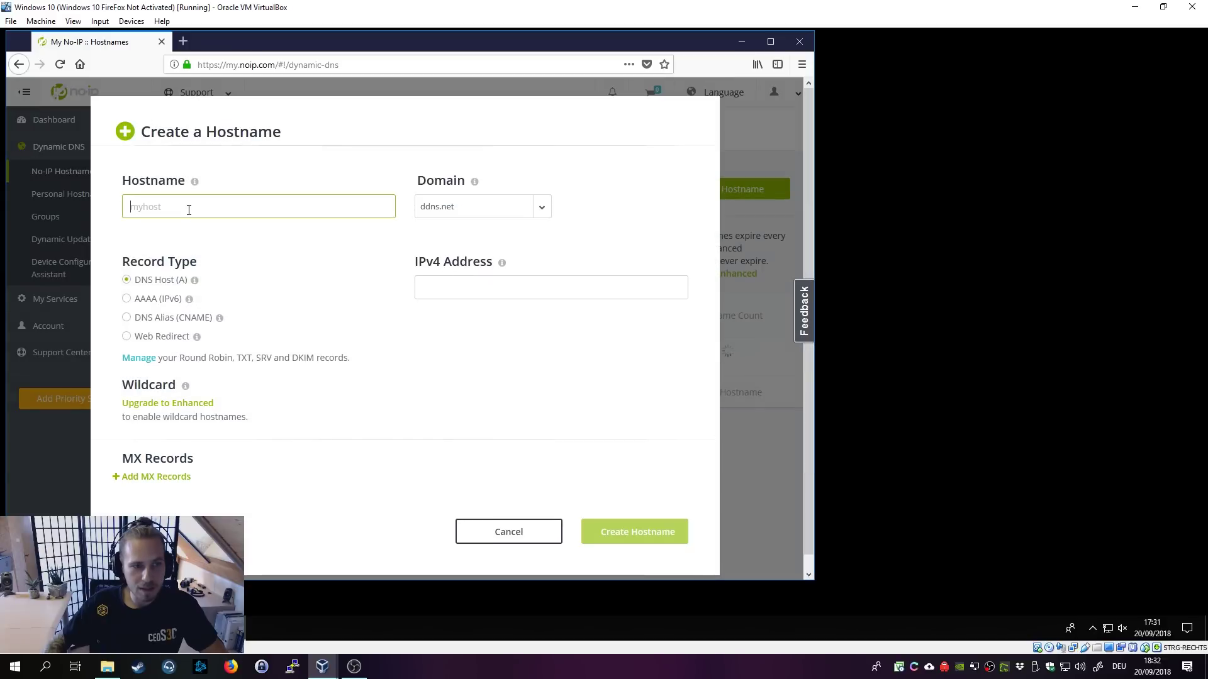
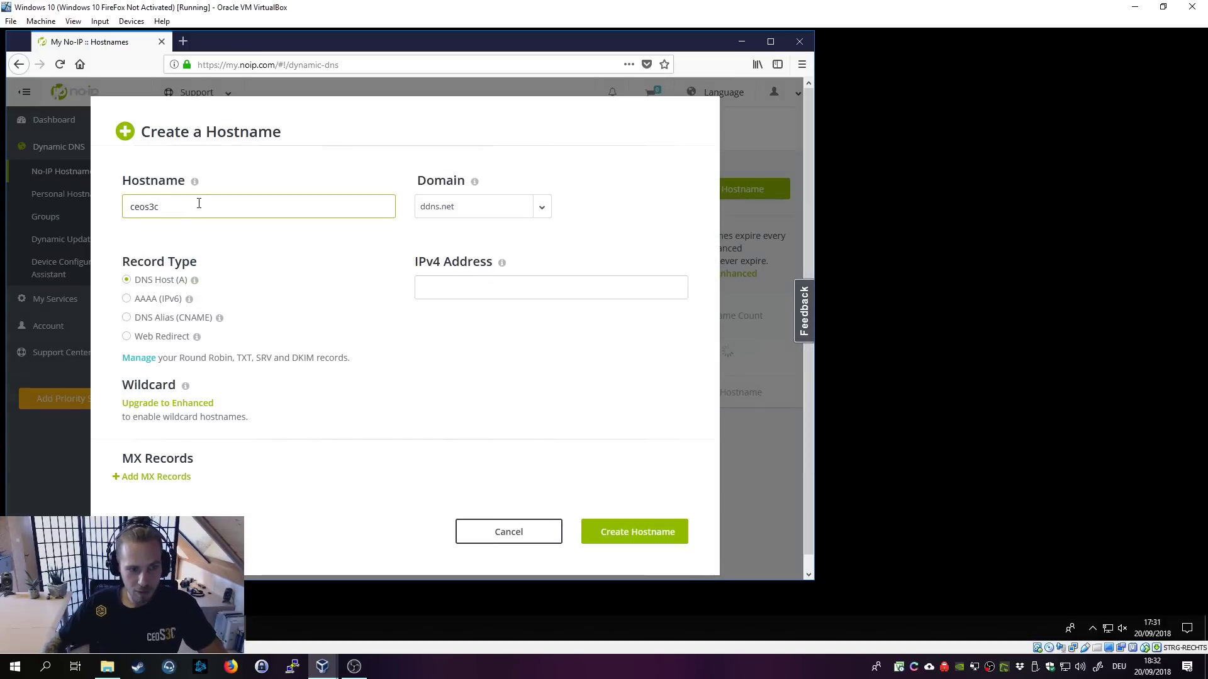
left_click_drag(208, 206, 68, 204)
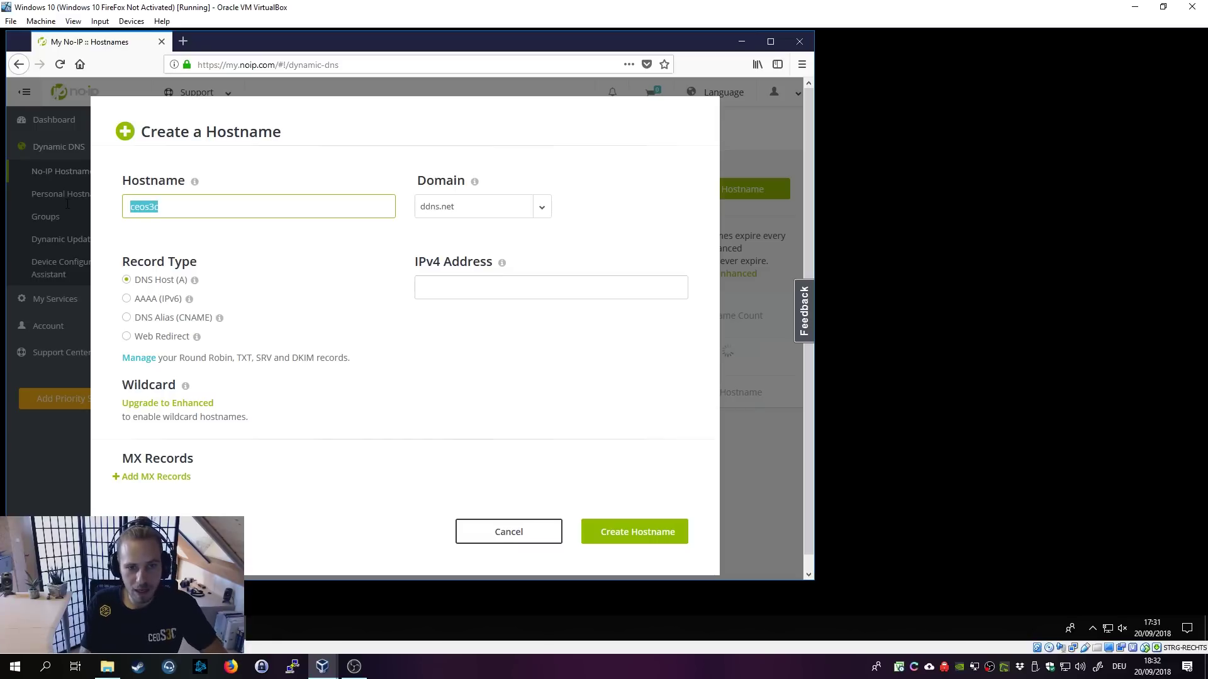
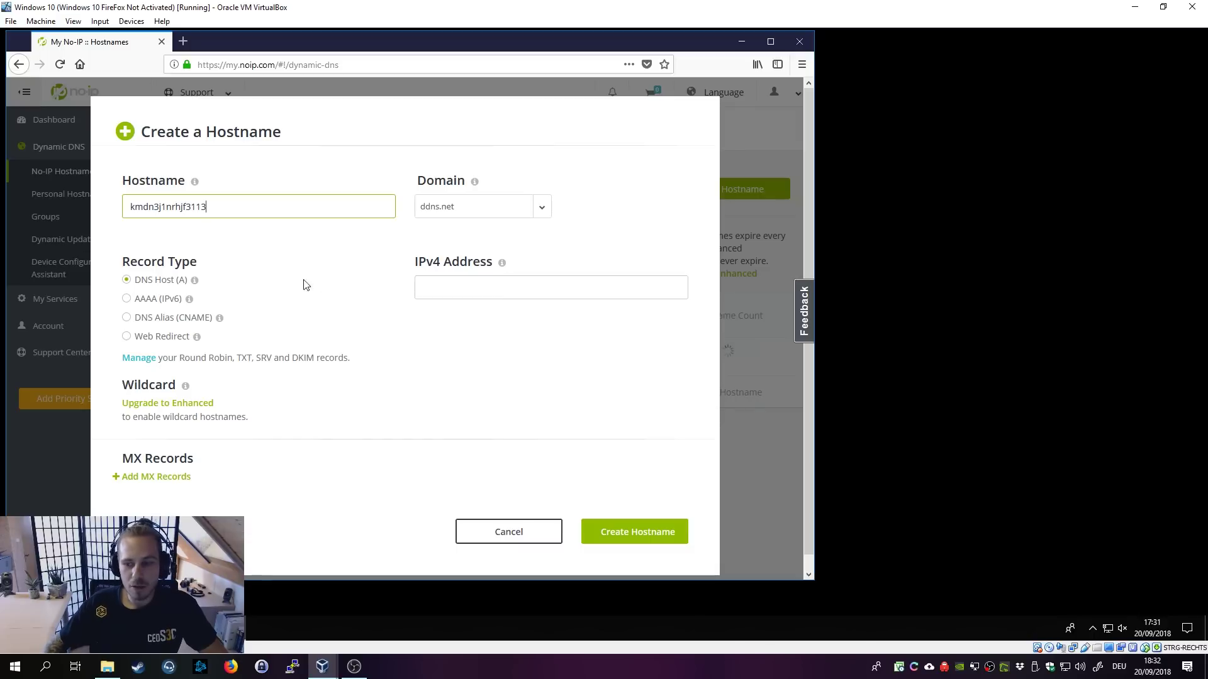
double_click(261, 212)
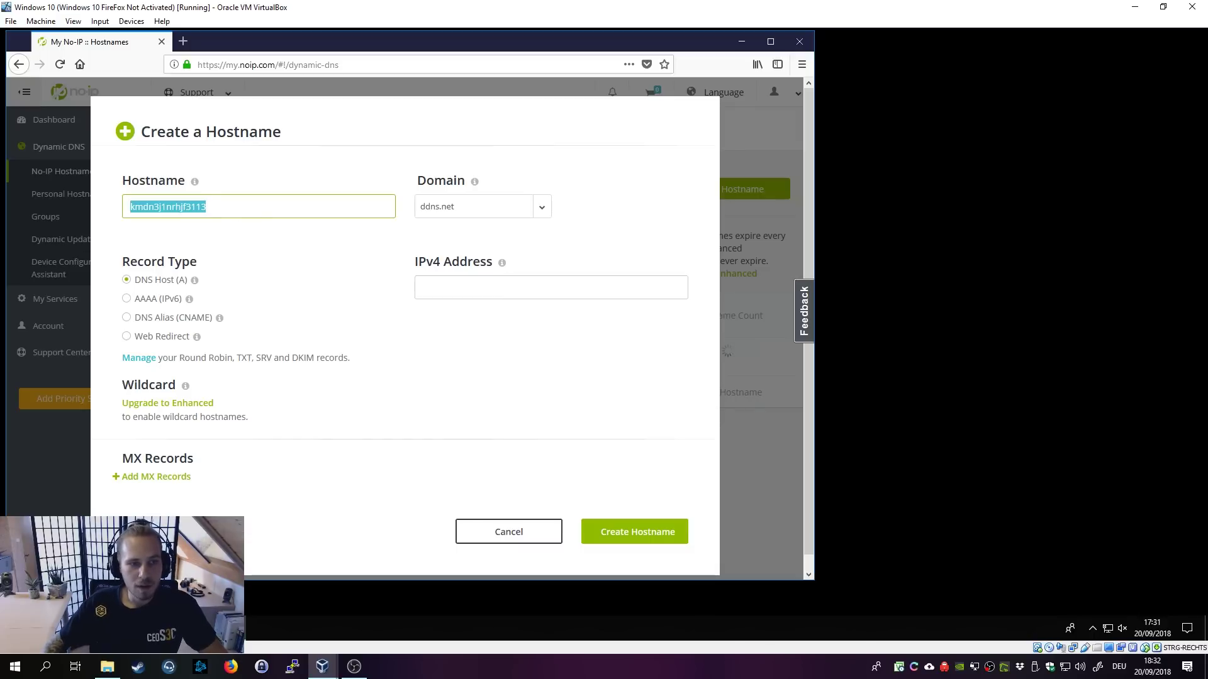
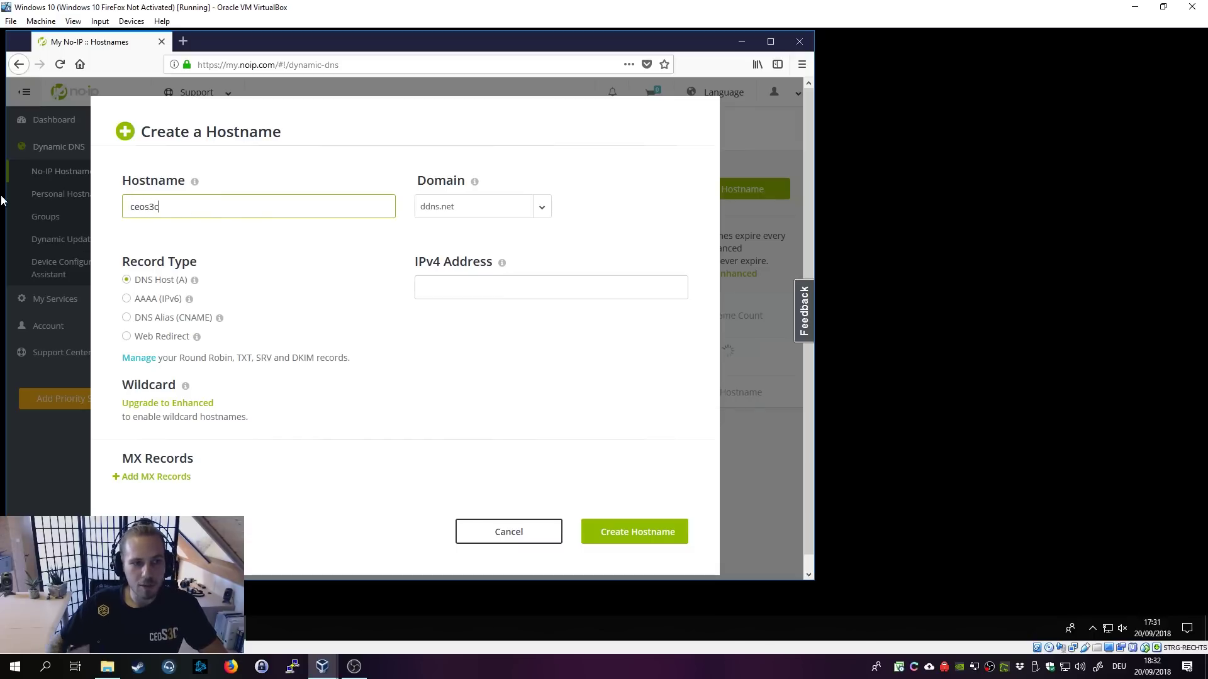
Step: Pick the hopto.org domain with a DNS Host (A) record, create it, and check IP 87.143.146.180
left_click(516, 213)
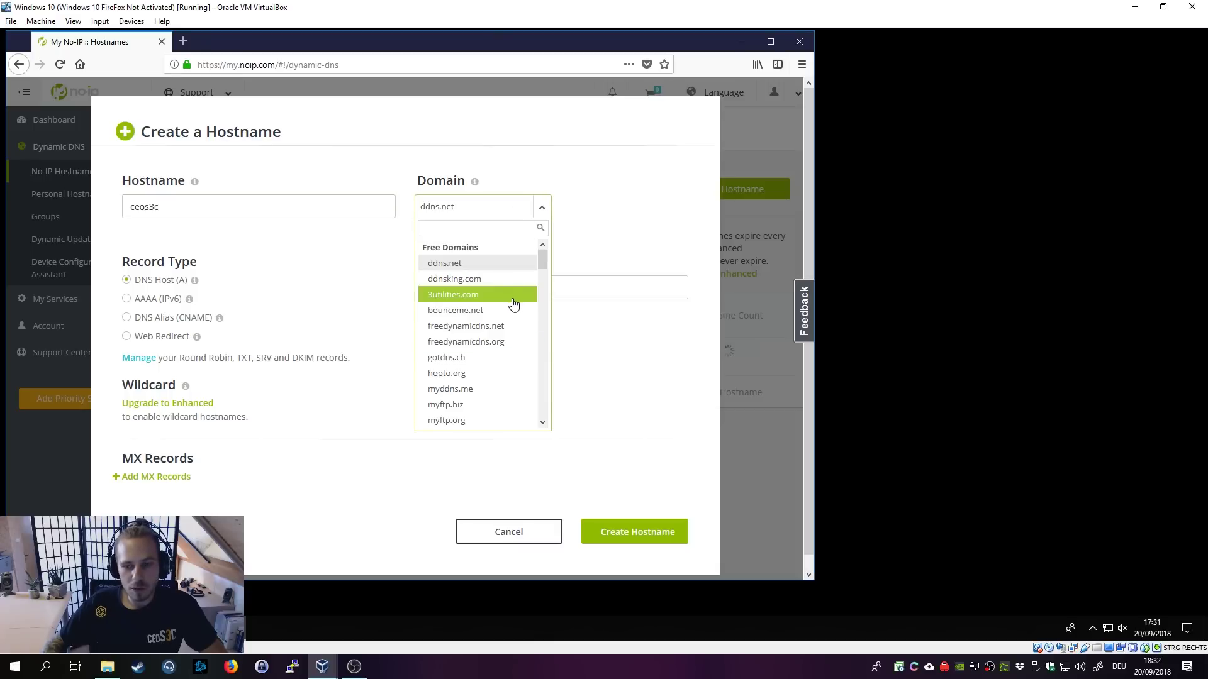
left_click_drag(541, 265, 543, 279)
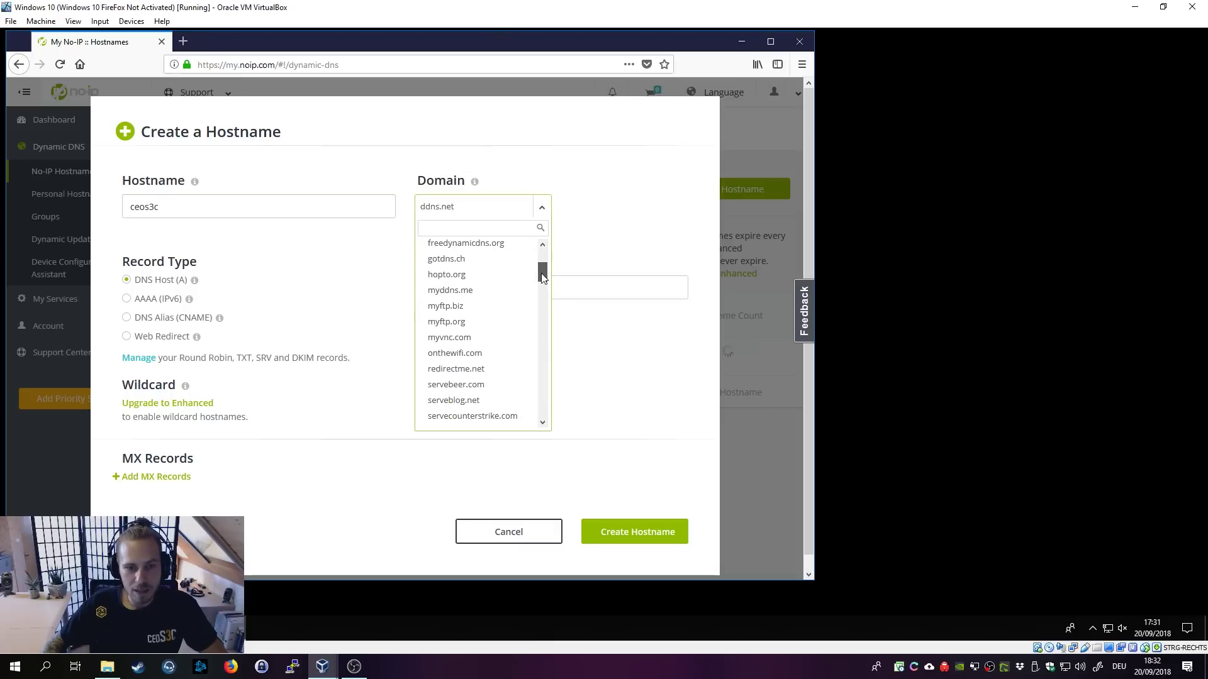
left_click(465, 275)
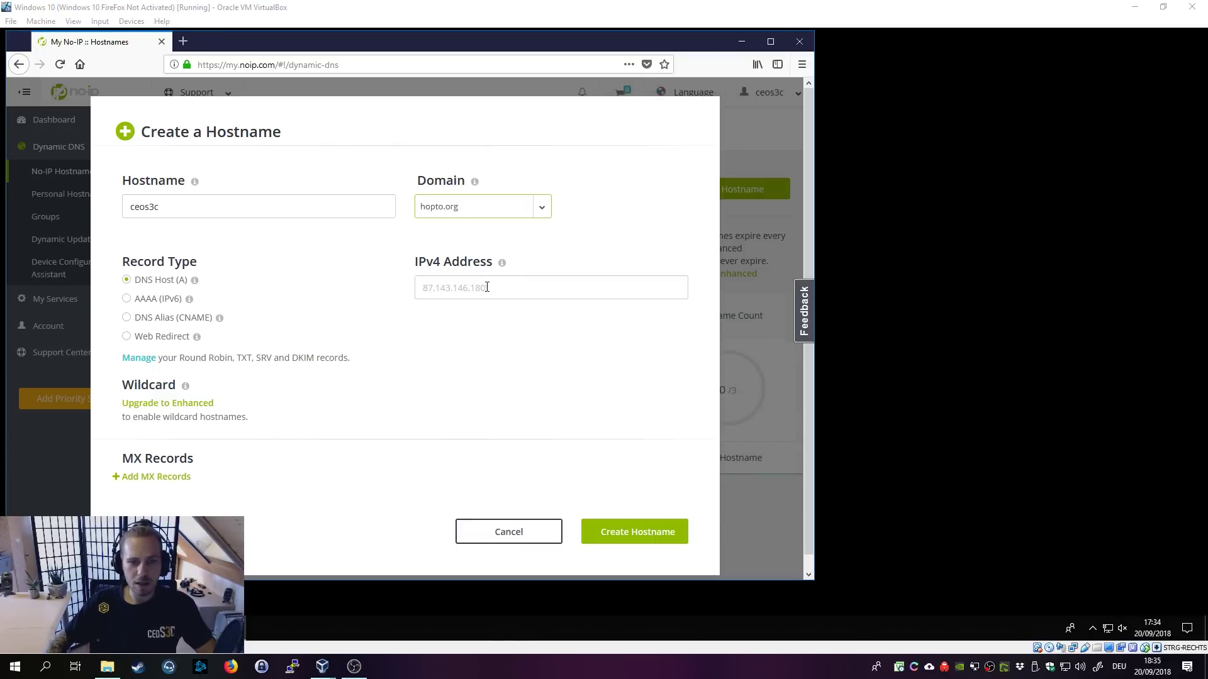
mouse_move(502, 268)
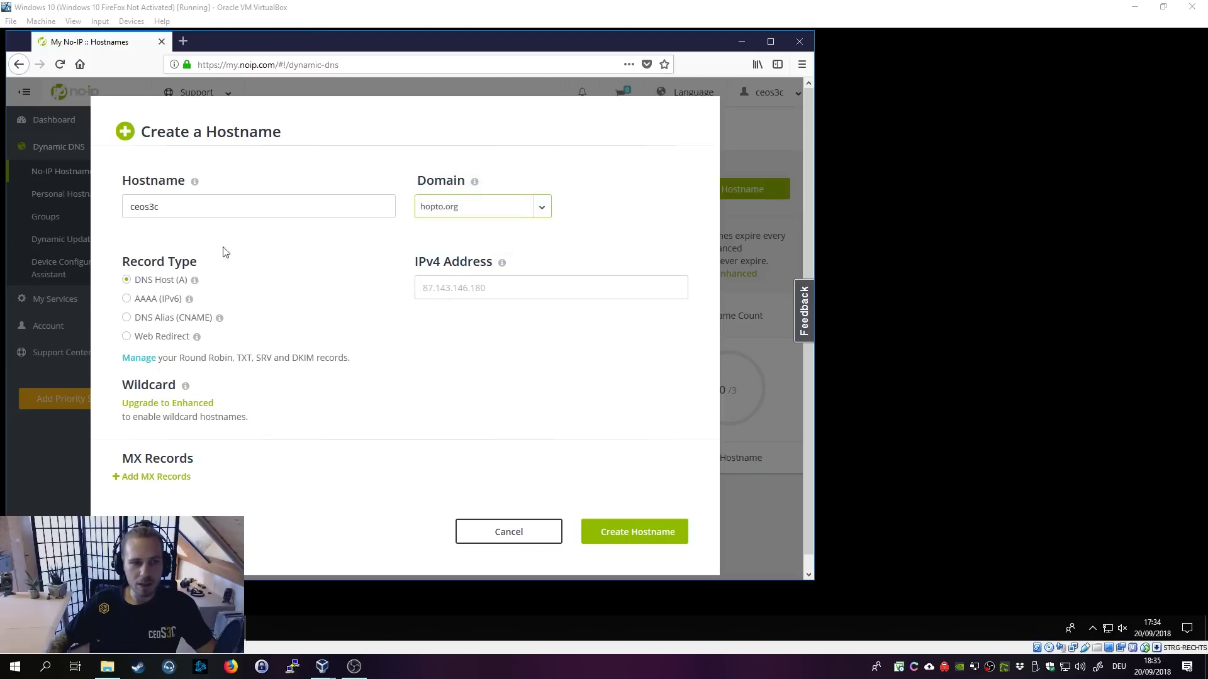
left_click(655, 533)
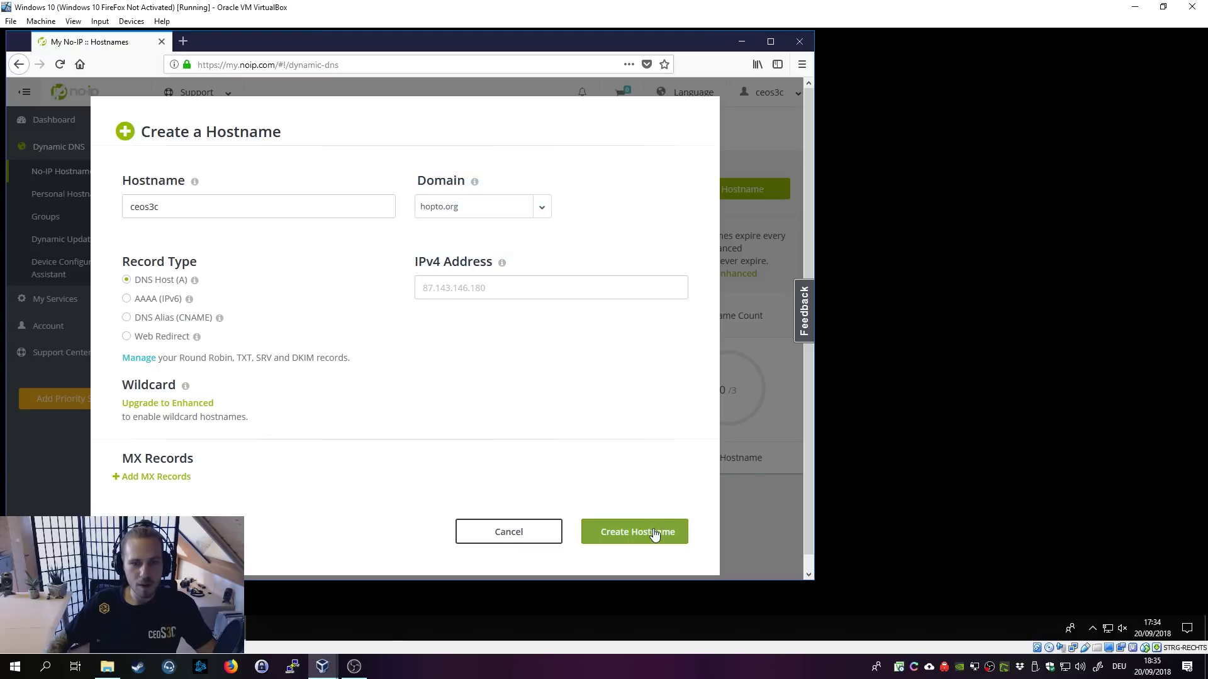
left_click(654, 533)
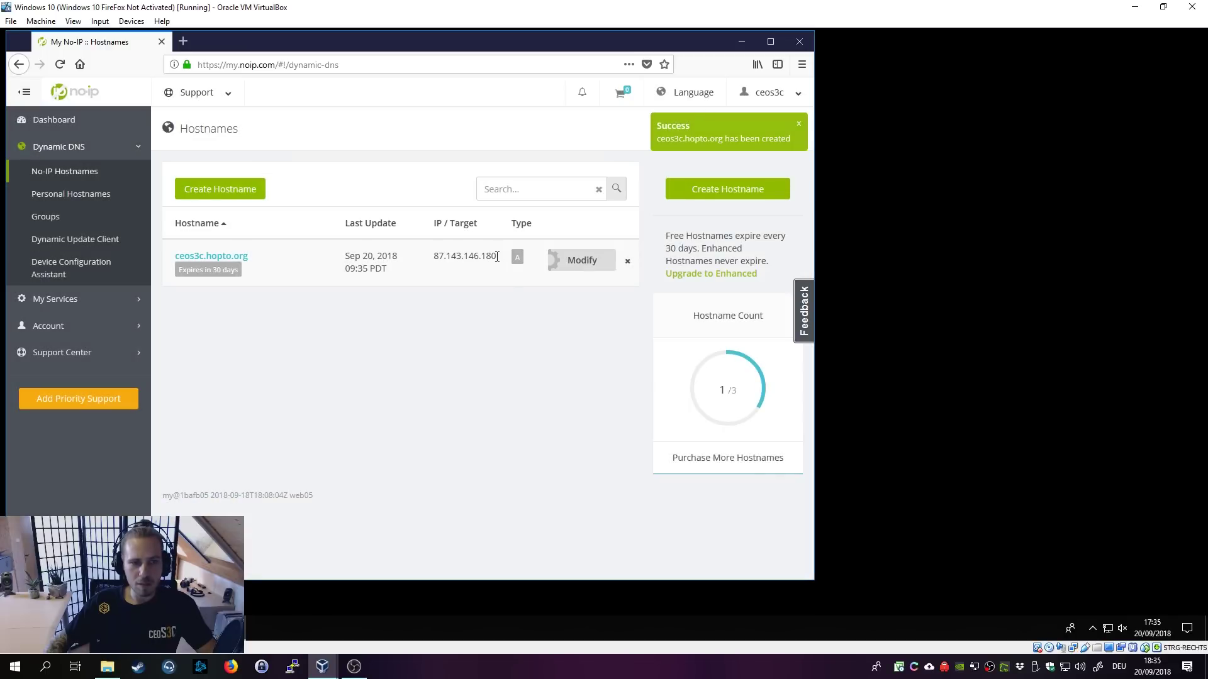
left_click_drag(497, 257, 432, 259)
left_click(433, 260)
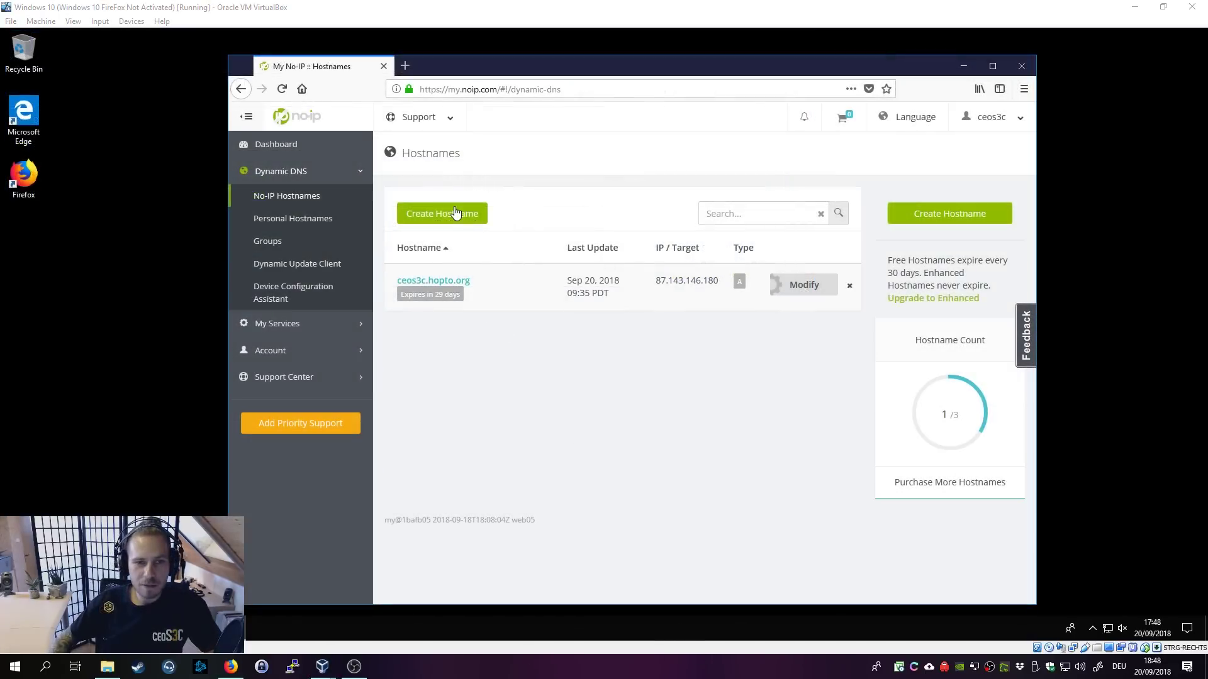
Step: Browse to 192.168.1.1 in a new tab and accept the certificate security exception
left_click(405, 65)
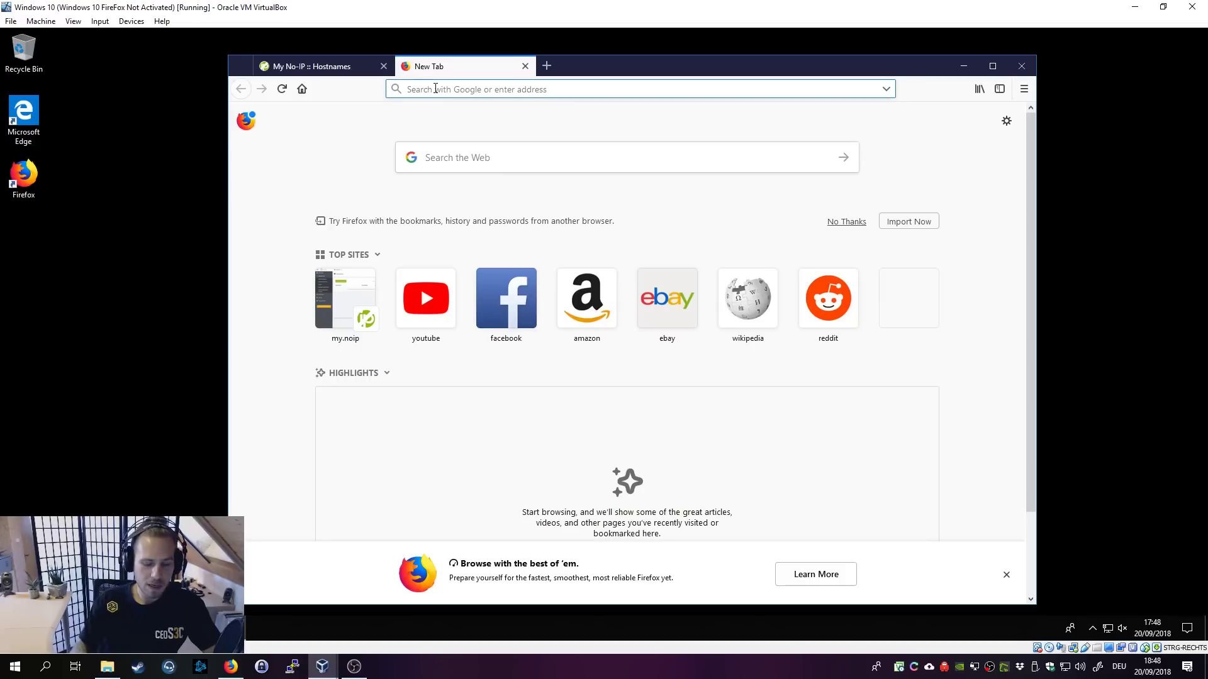
type("192.168.1.1")
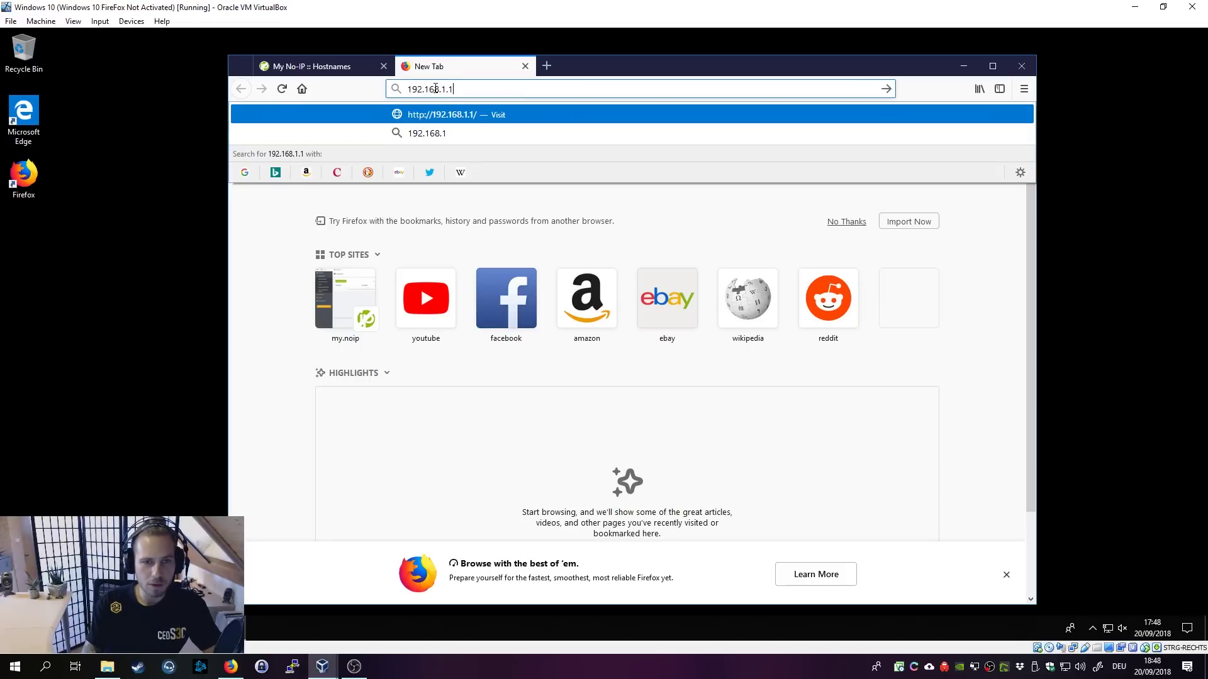
key("Return")
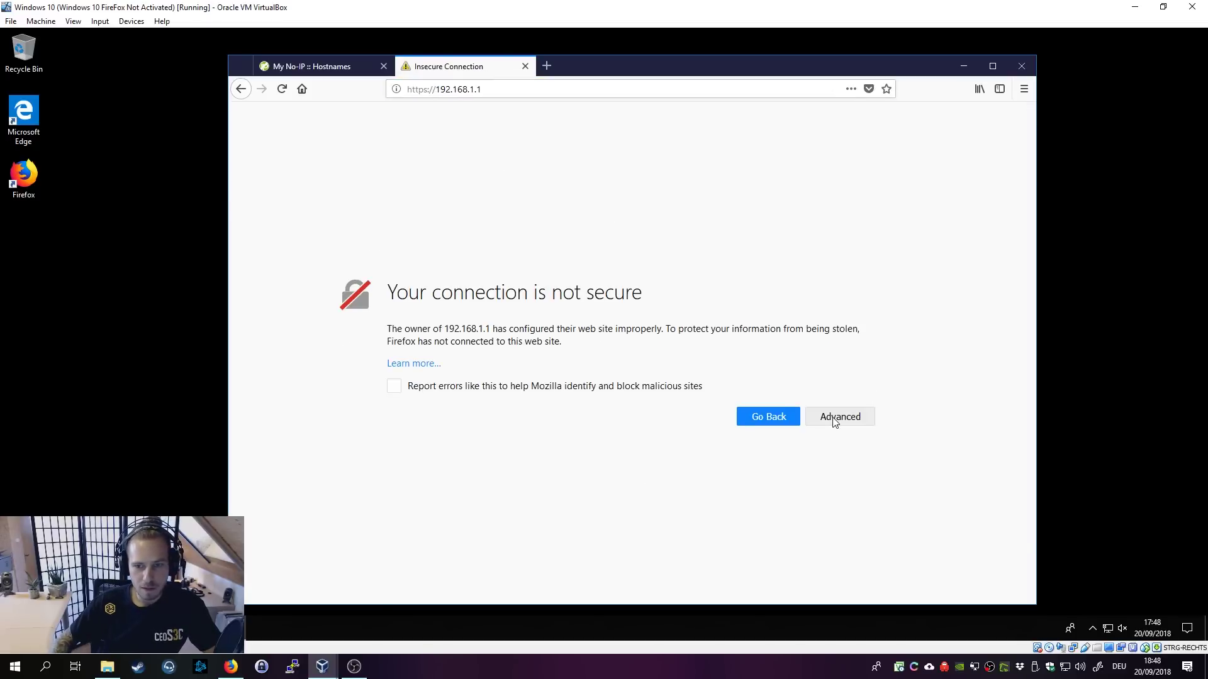
left_click(839, 418)
scroll(566, 554, "down", 2)
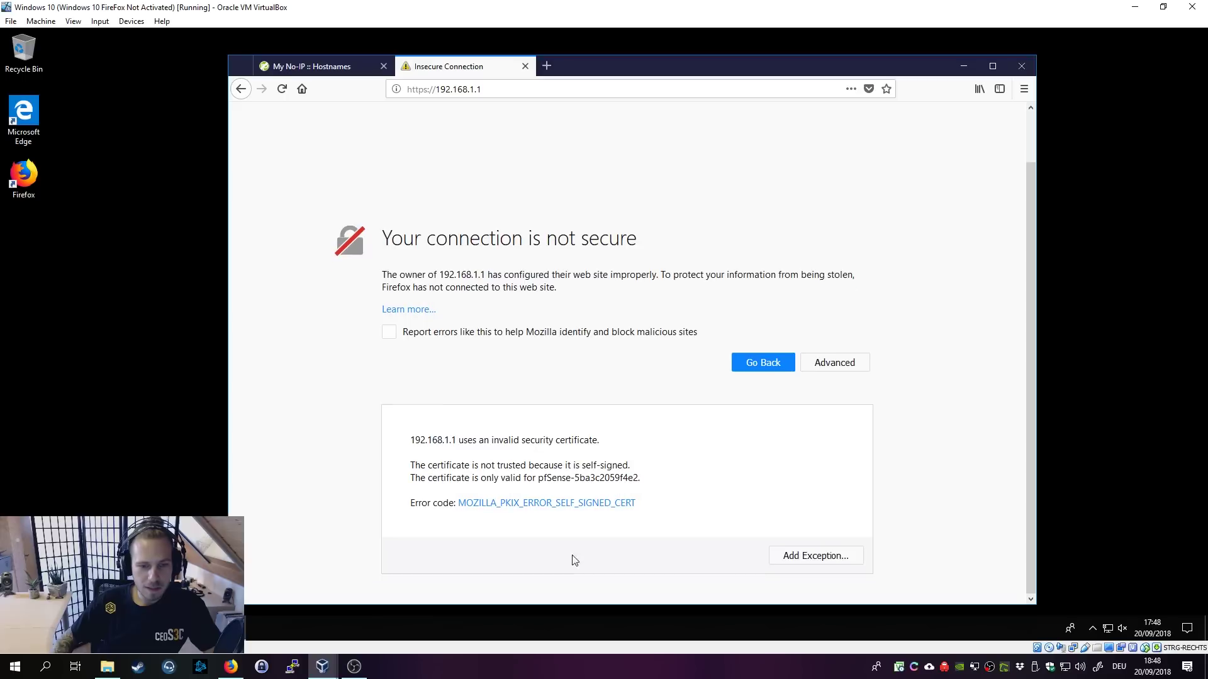
left_click(814, 557)
left_click(732, 442)
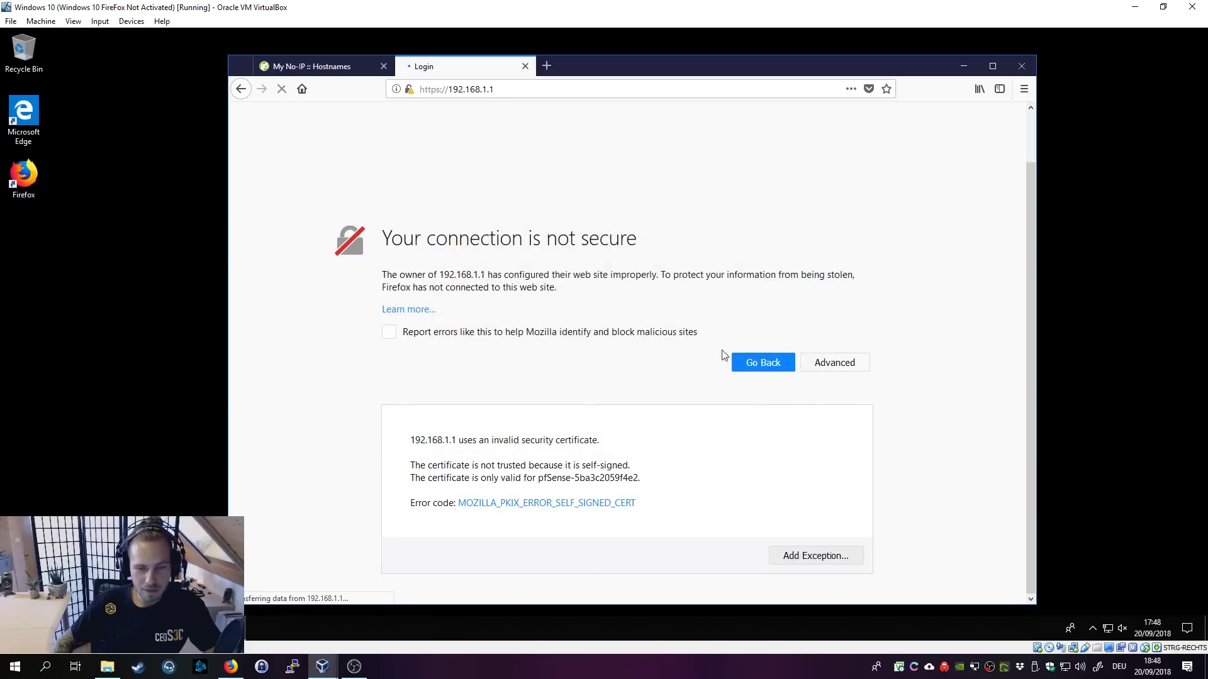
Step: Log in to pfSense as admin with the default password, declining to save the login
type("admin")
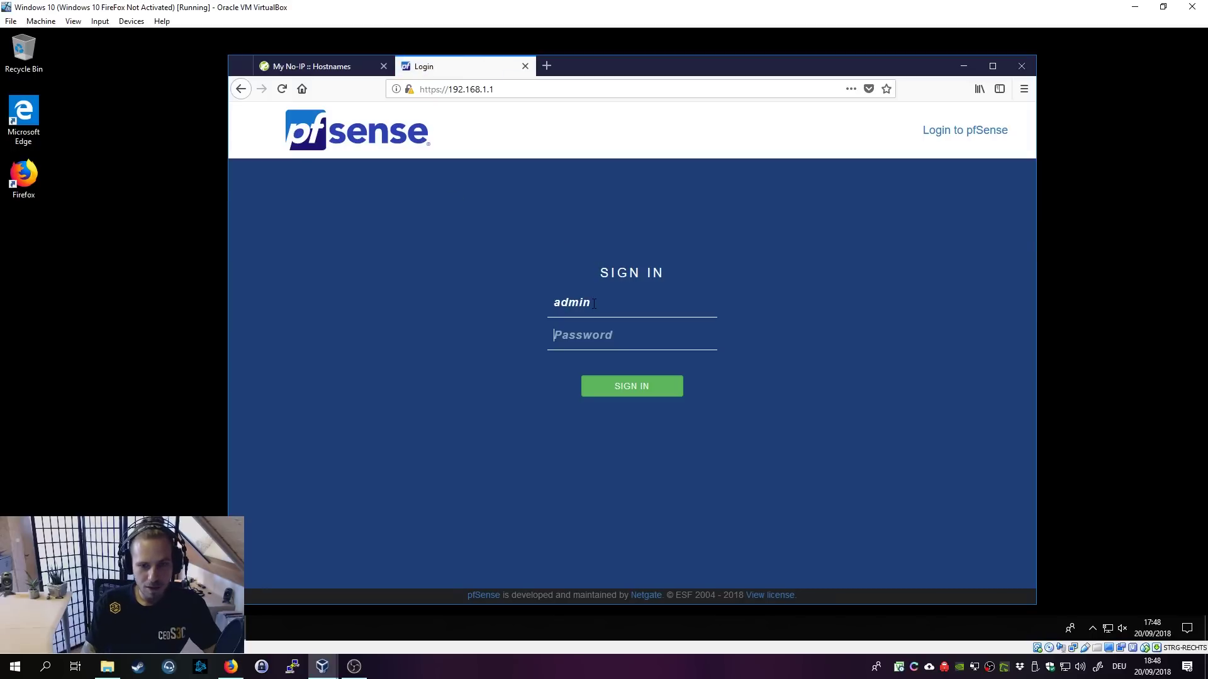
key("Tab")
type("pfsense")
key("Return")
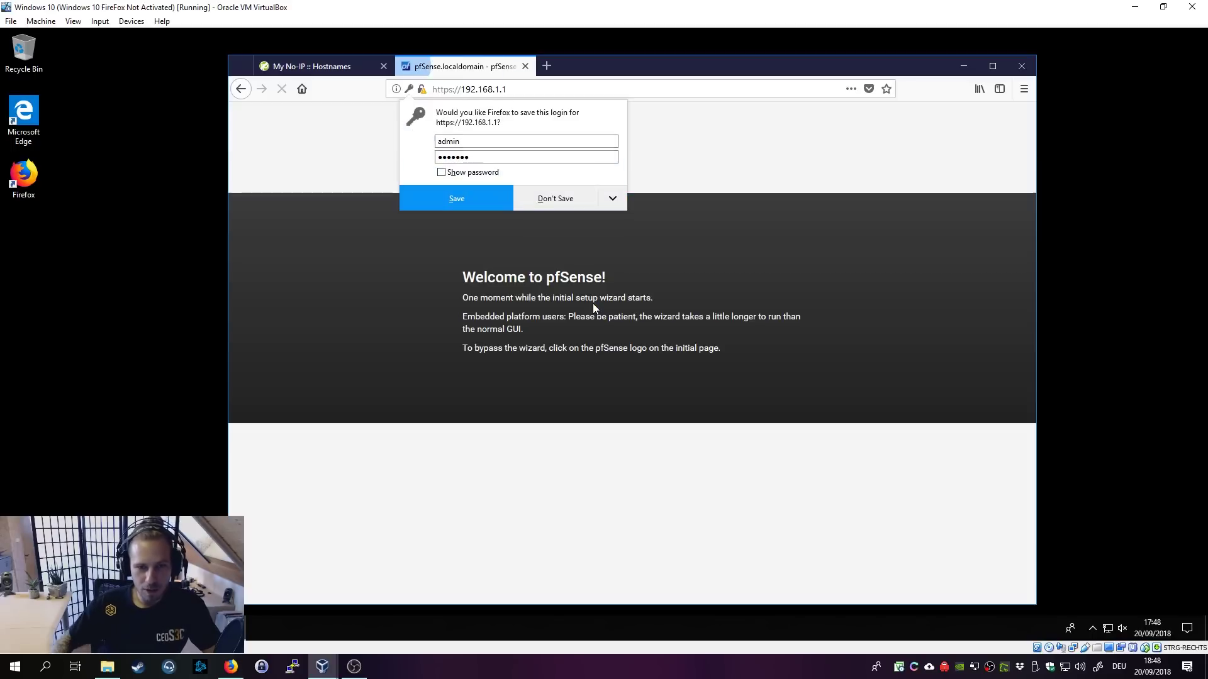
left_click(551, 197)
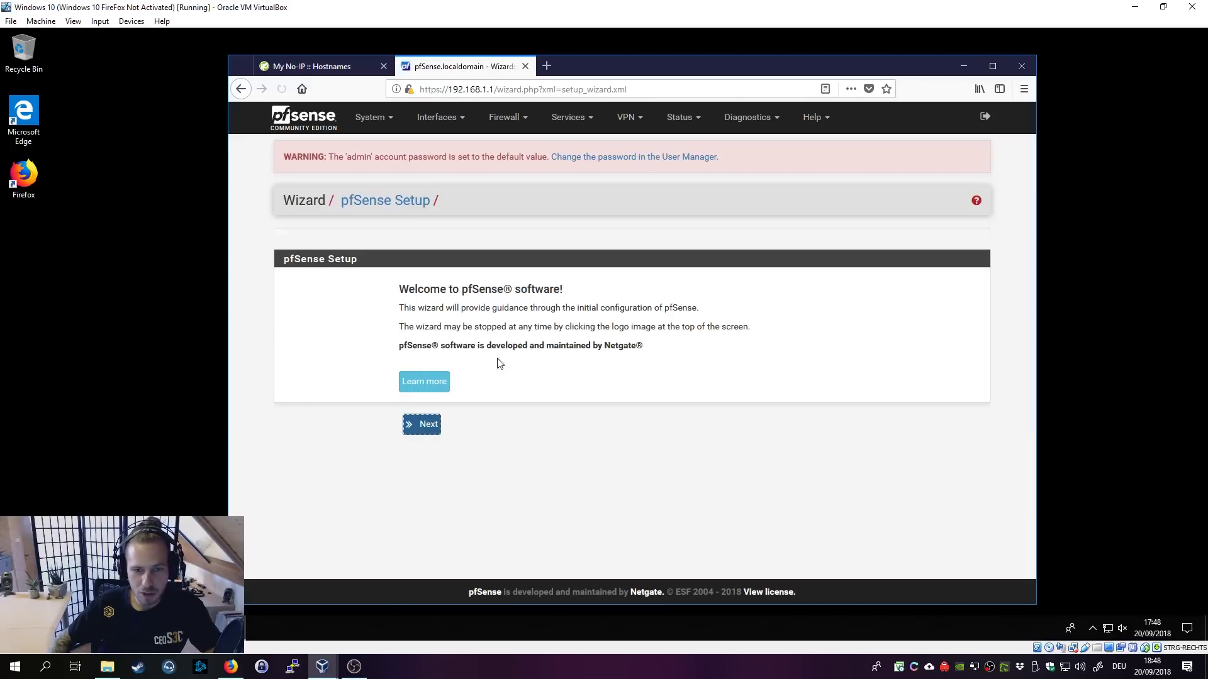
Step: Start the setup wizard and accept the support and general information pages
left_click(421, 425)
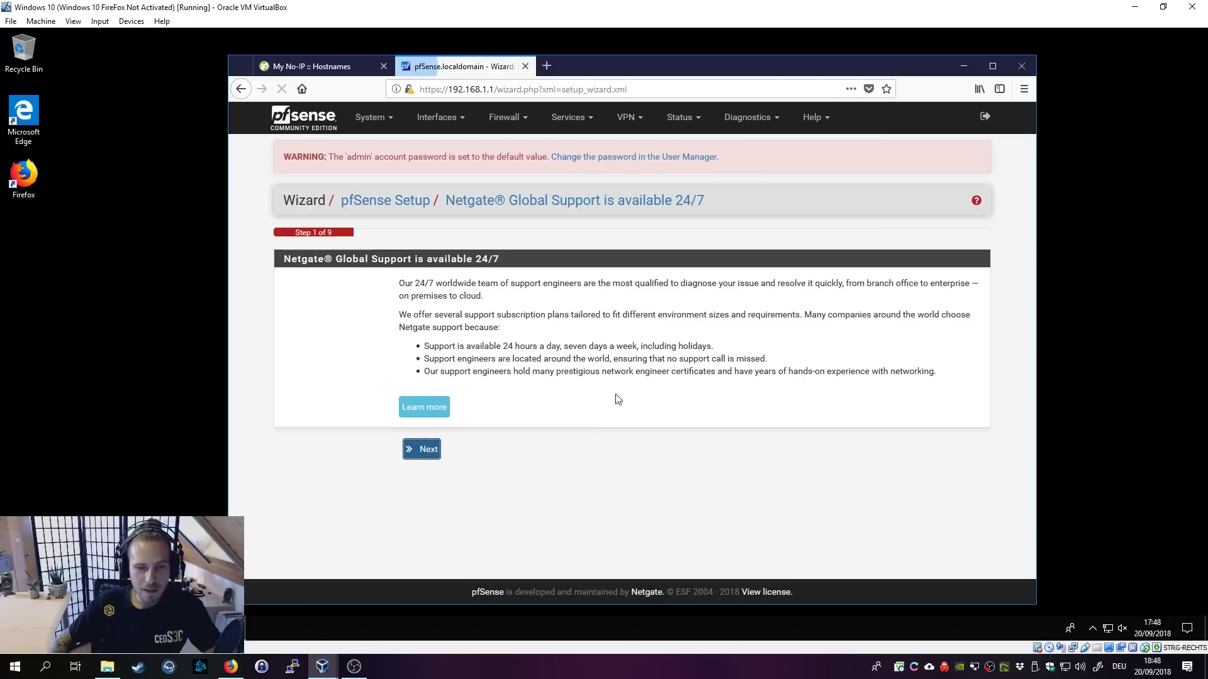
left_click(422, 449)
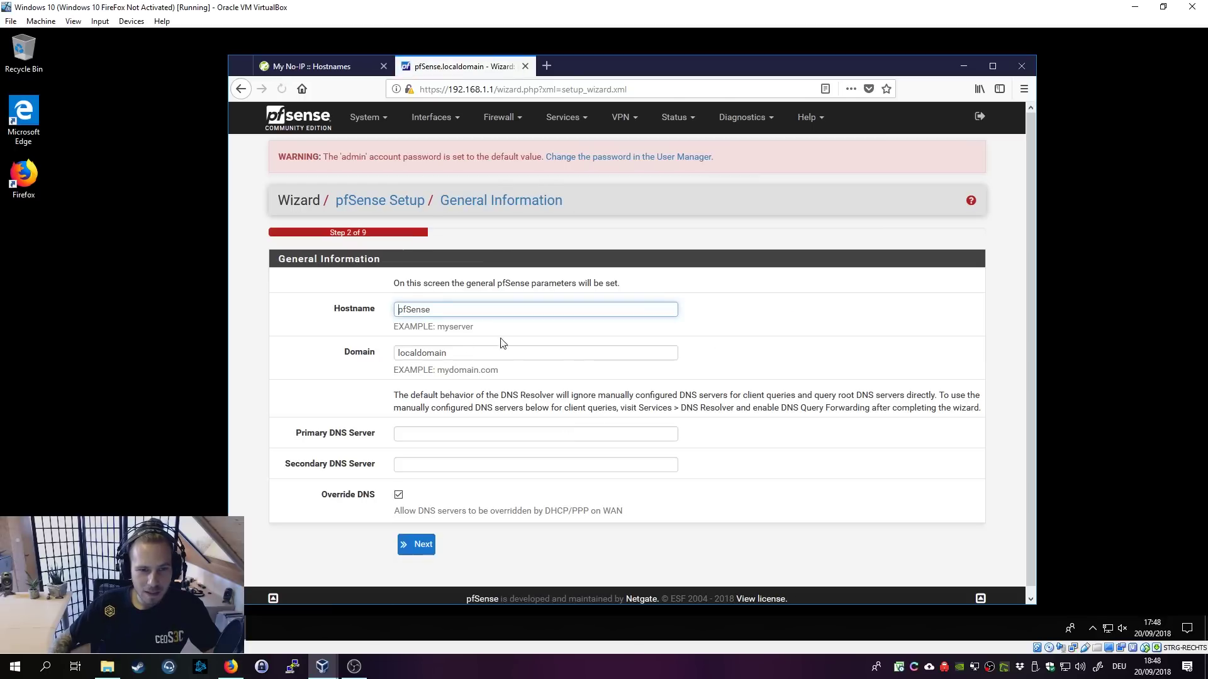
left_click(423, 355)
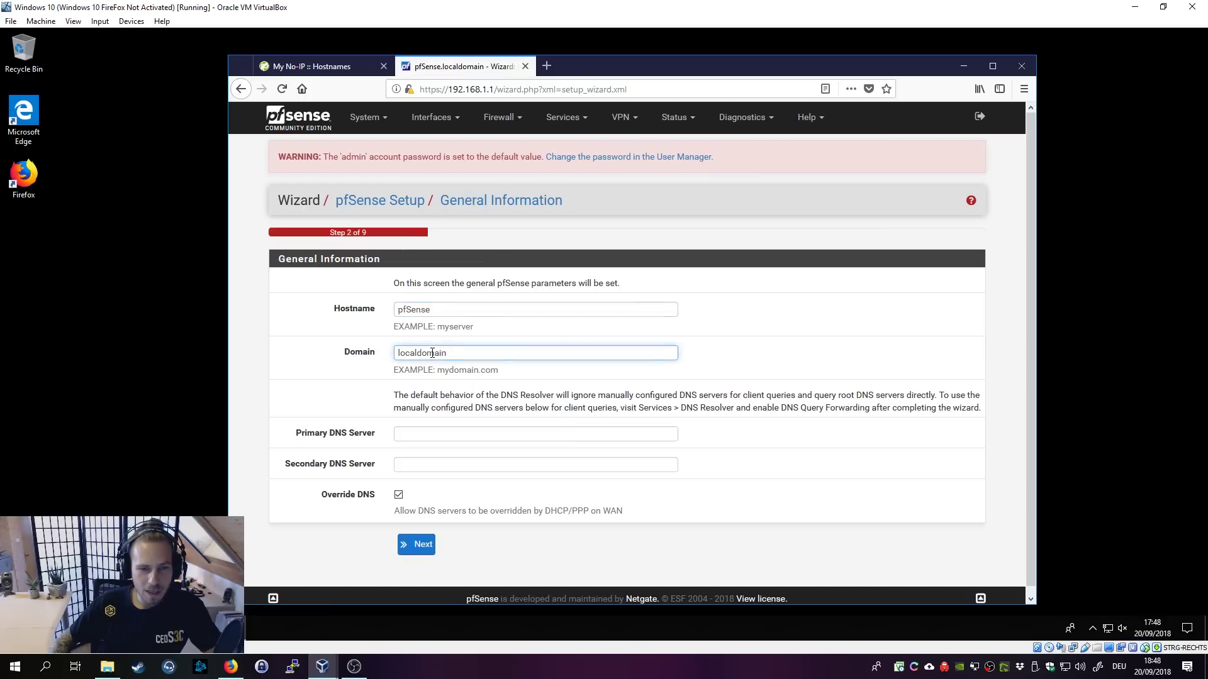
scroll(503, 441, "down", 1)
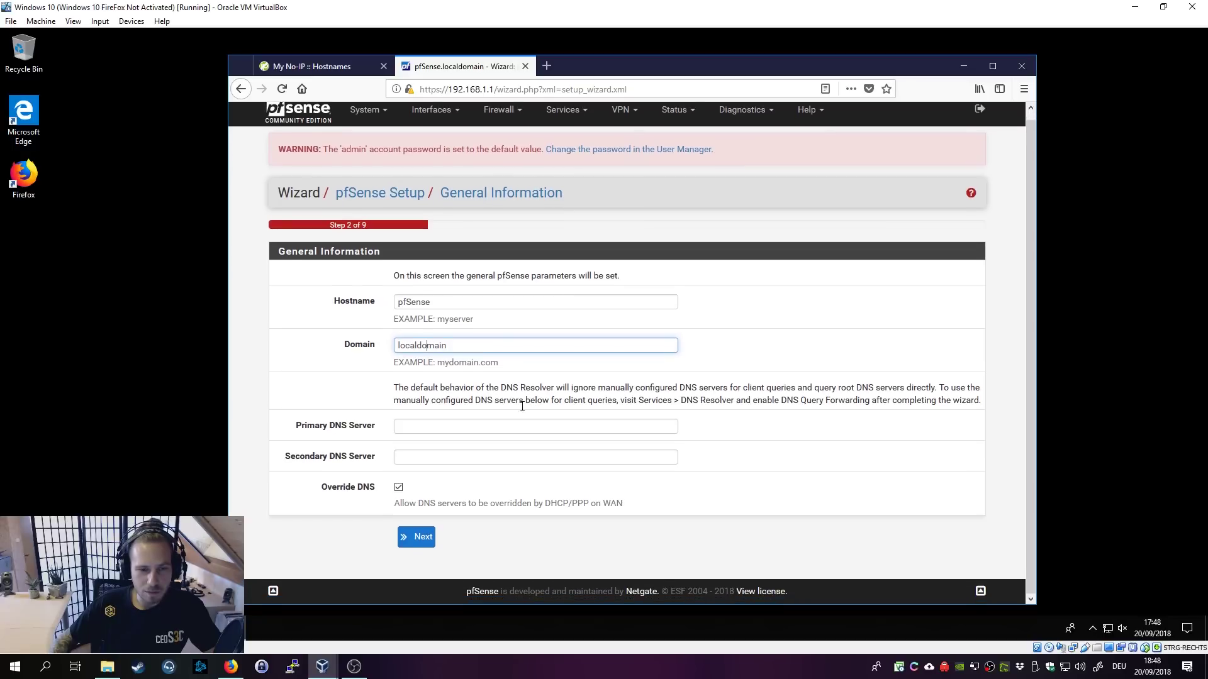
left_click(419, 540)
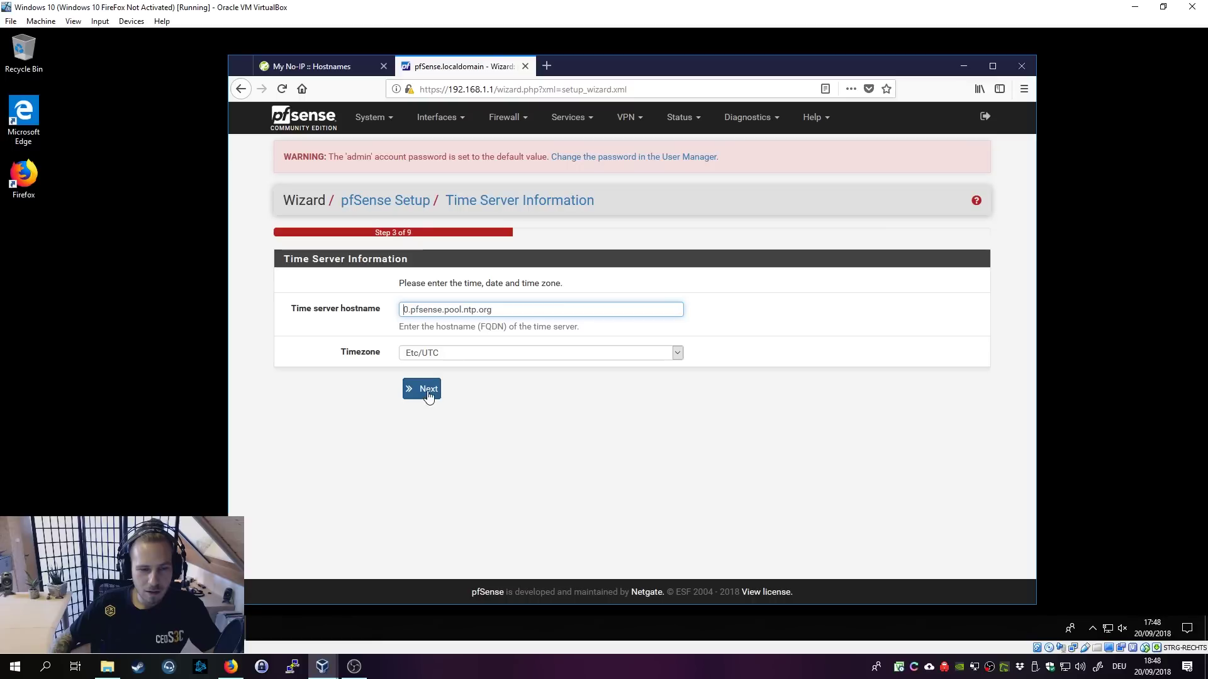
Step: Set the wizard's timezone to Europe/Berlin and continue
left_click(432, 358)
scroll(482, 454, "up", 15)
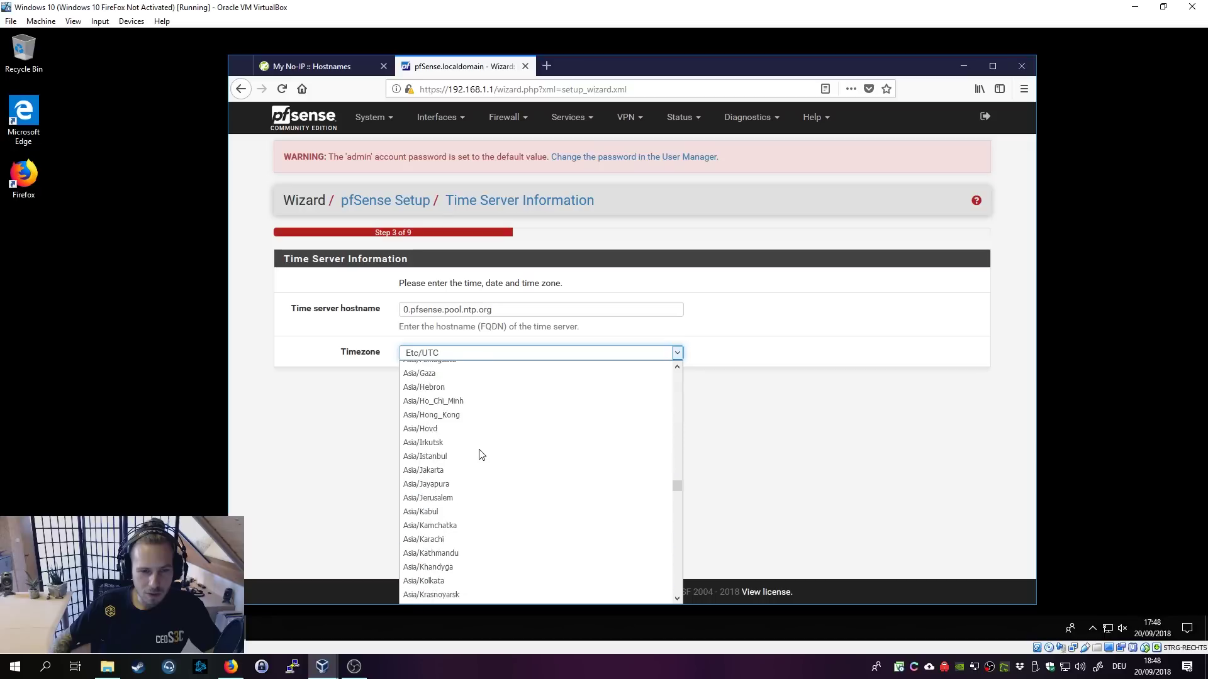
type("EST5")
key("Down")
key("Down")
key("Down")
key("Down")
key("Down")
key("Down")
key("Down")
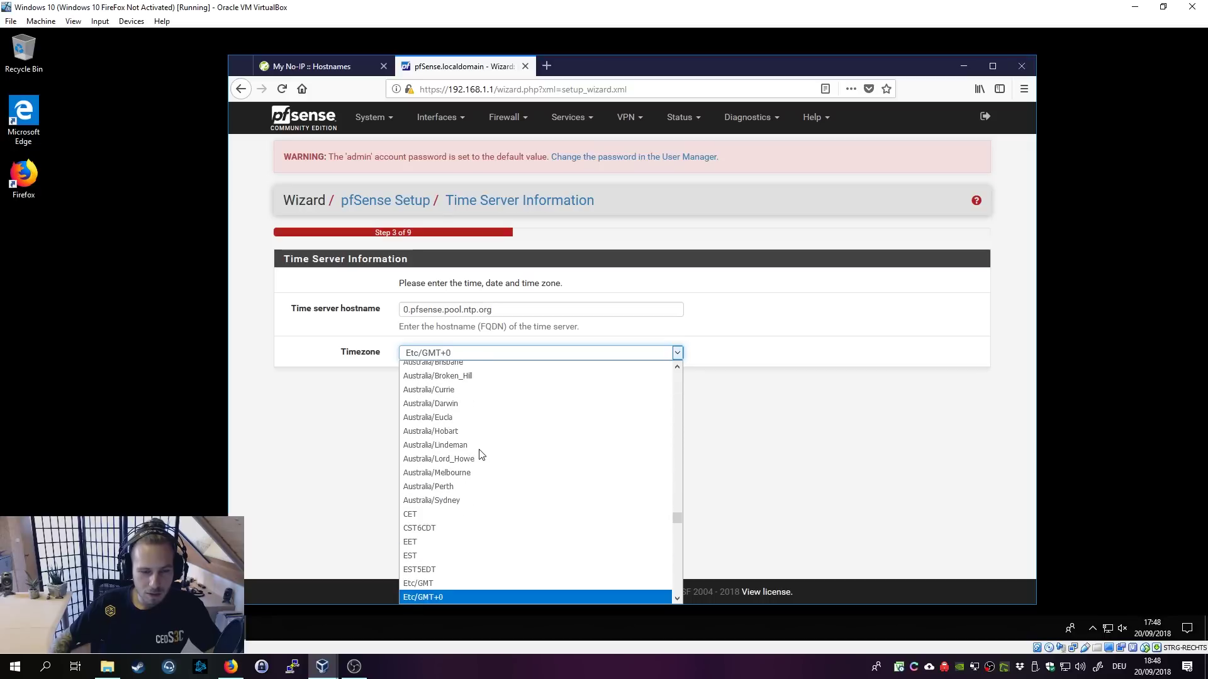
scroll(481, 454, "up", 5)
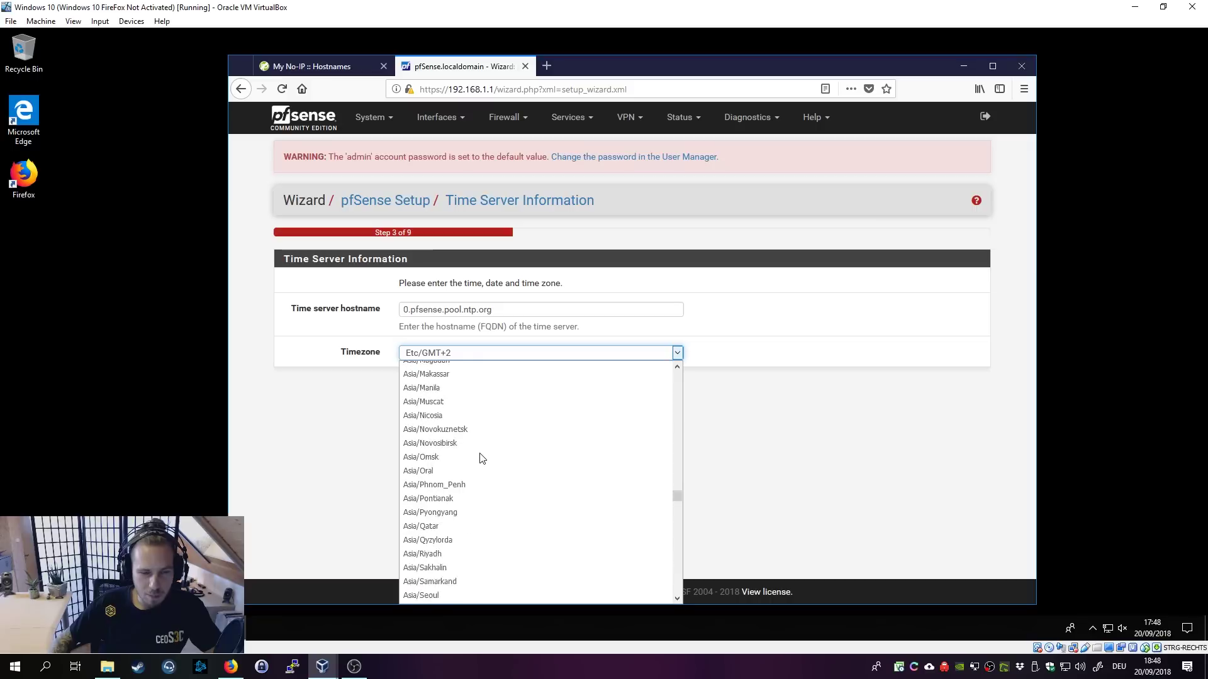
left_click_drag(678, 470, 677, 540)
left_click(507, 443)
left_click(436, 395)
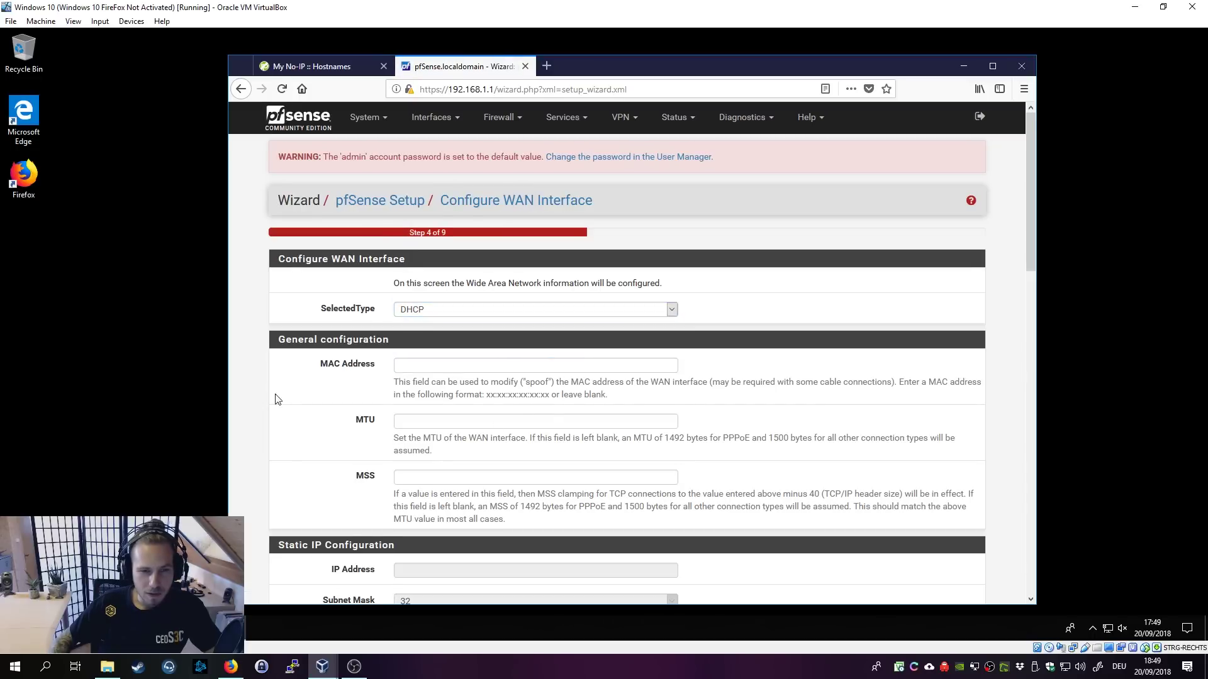
Step: Keep the default WAN settings and LAN address
scroll(306, 379, "down", 15)
scroll(305, 428, "down", 5)
left_click(415, 538)
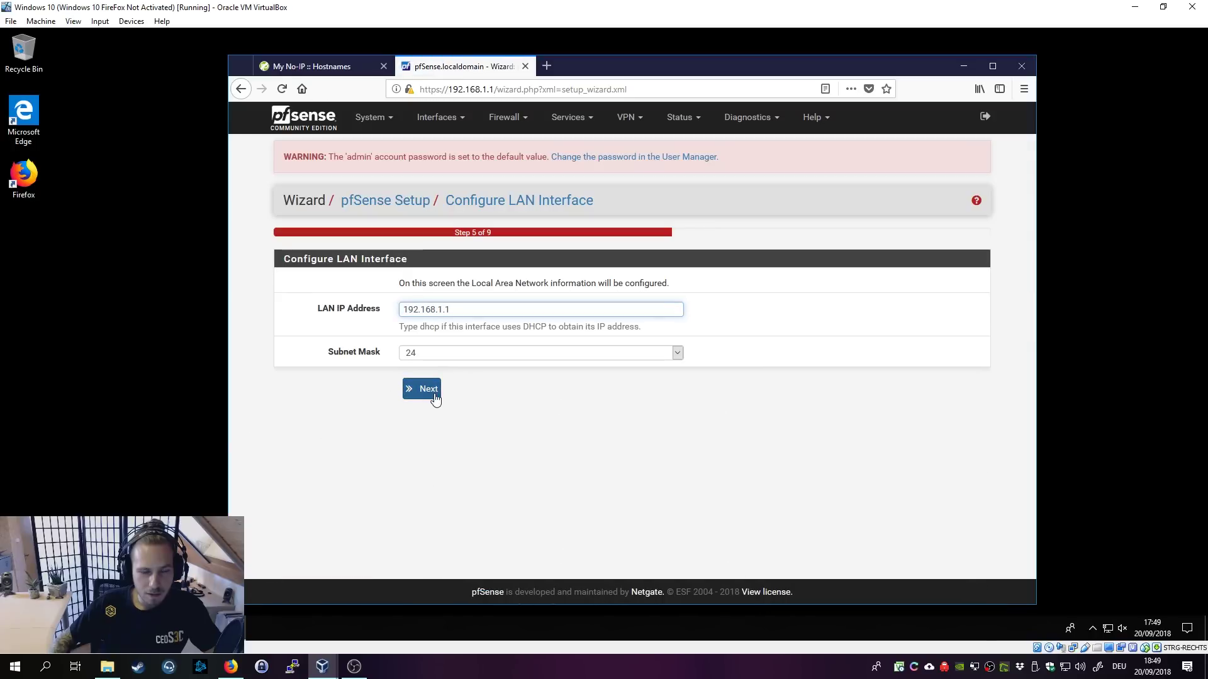
left_click(420, 389)
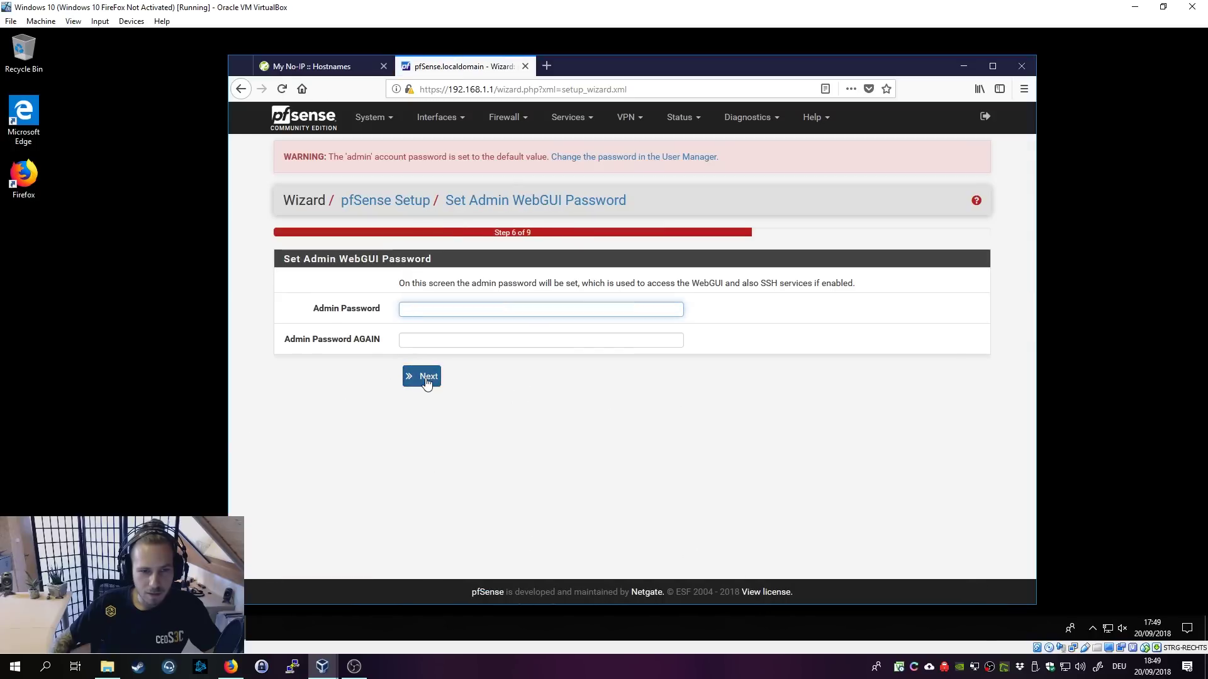
Step: Set and confirm a new admin password, reload the configuration, and finish the wizard
left_click(459, 340)
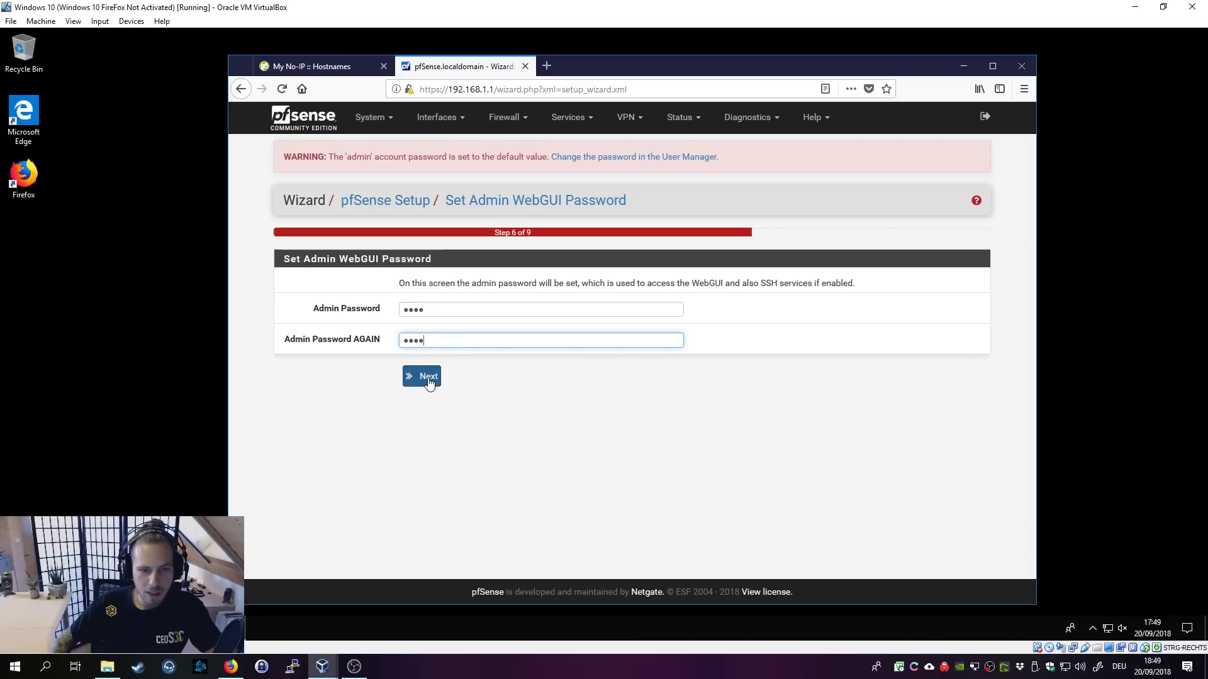
left_click(424, 377)
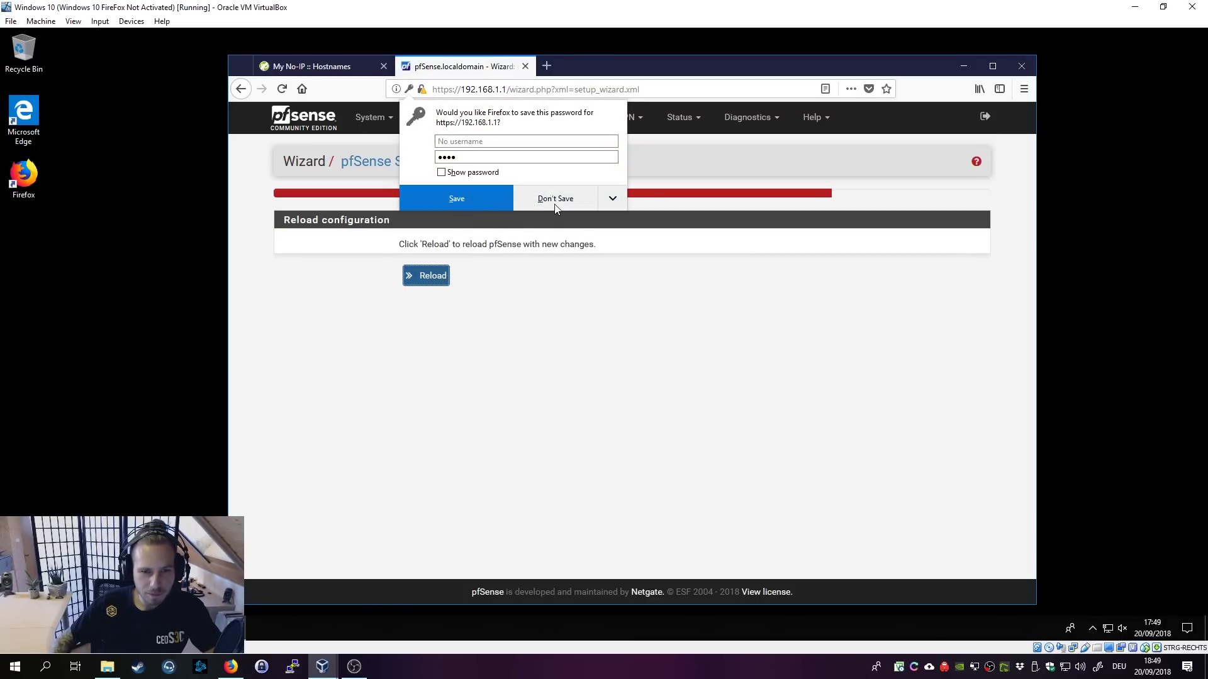
left_click(556, 207)
left_click(414, 281)
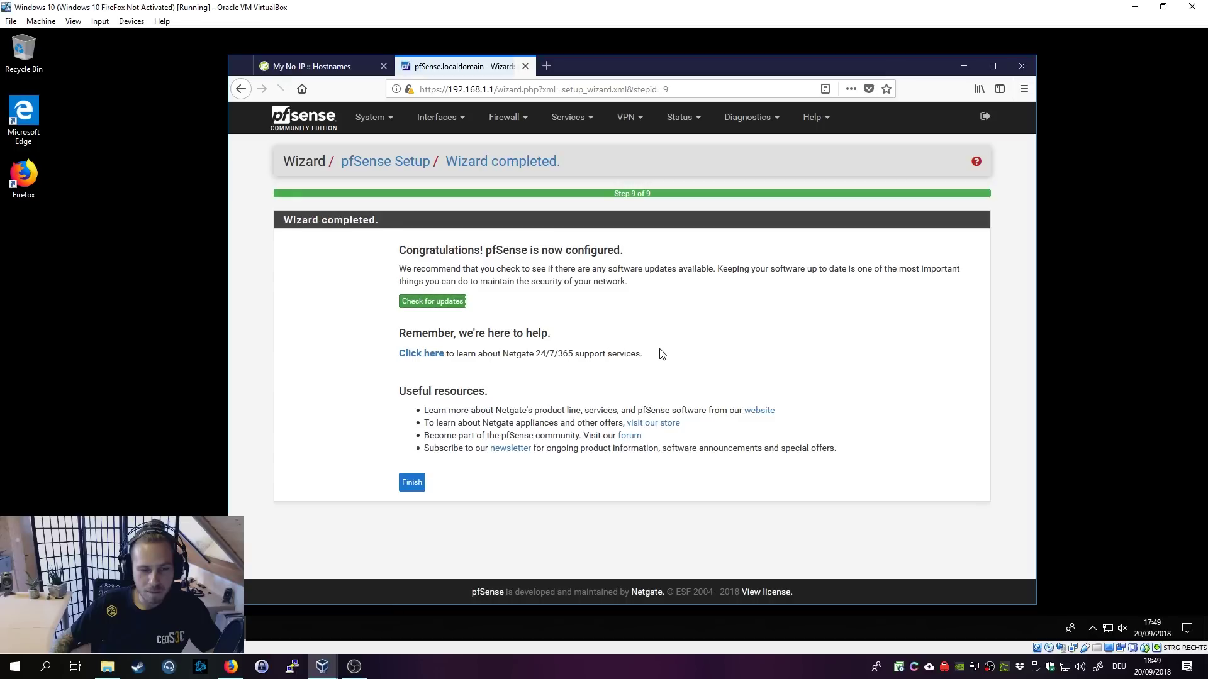
left_click(412, 483)
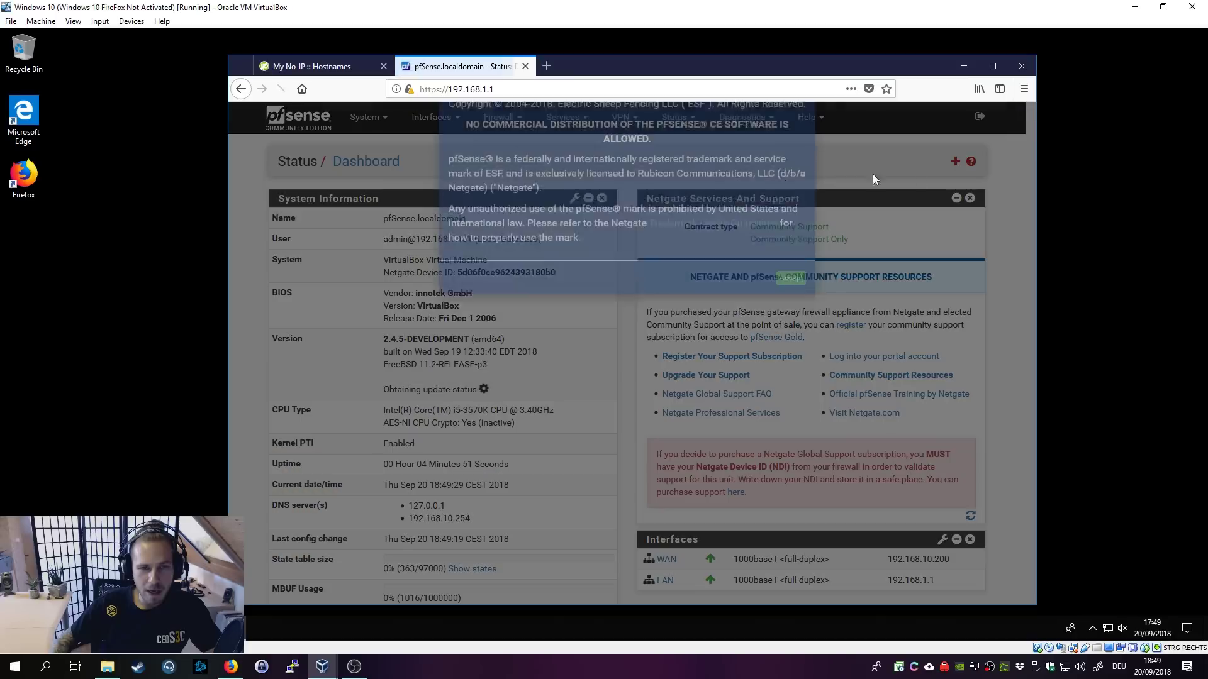
Step: Accept the copyright notice, go to Services > Dynamic DNS, and add a new client
left_click(791, 313)
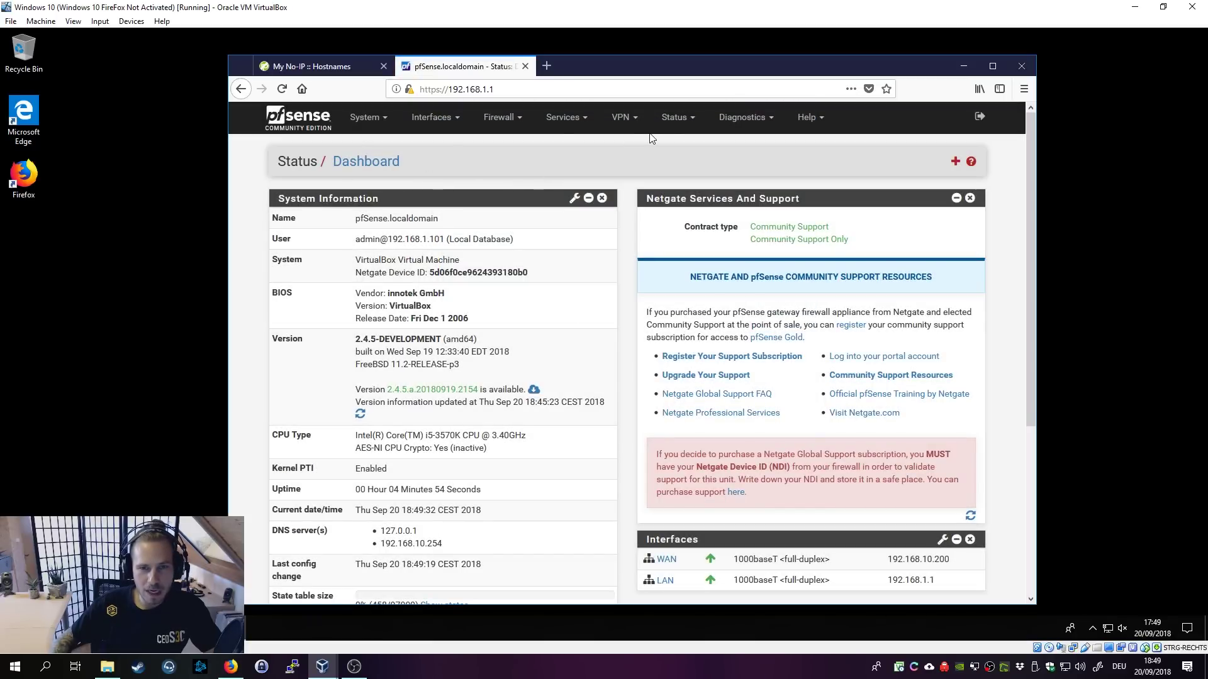
left_click(562, 118)
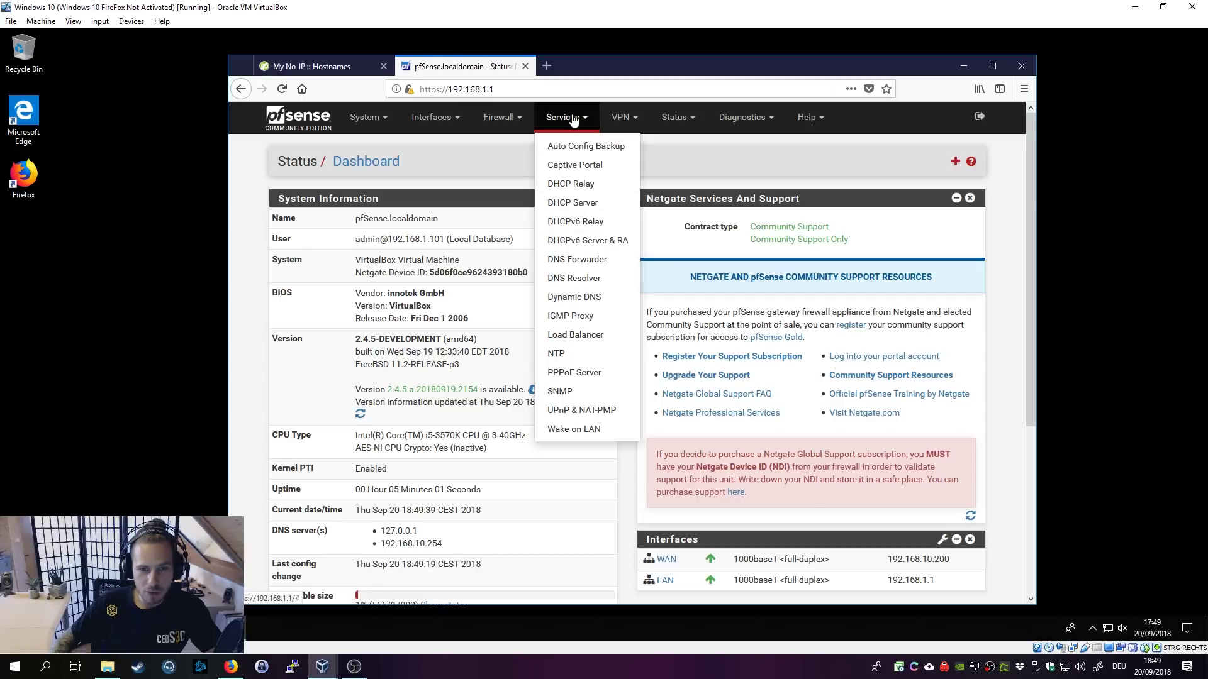
left_click(593, 297)
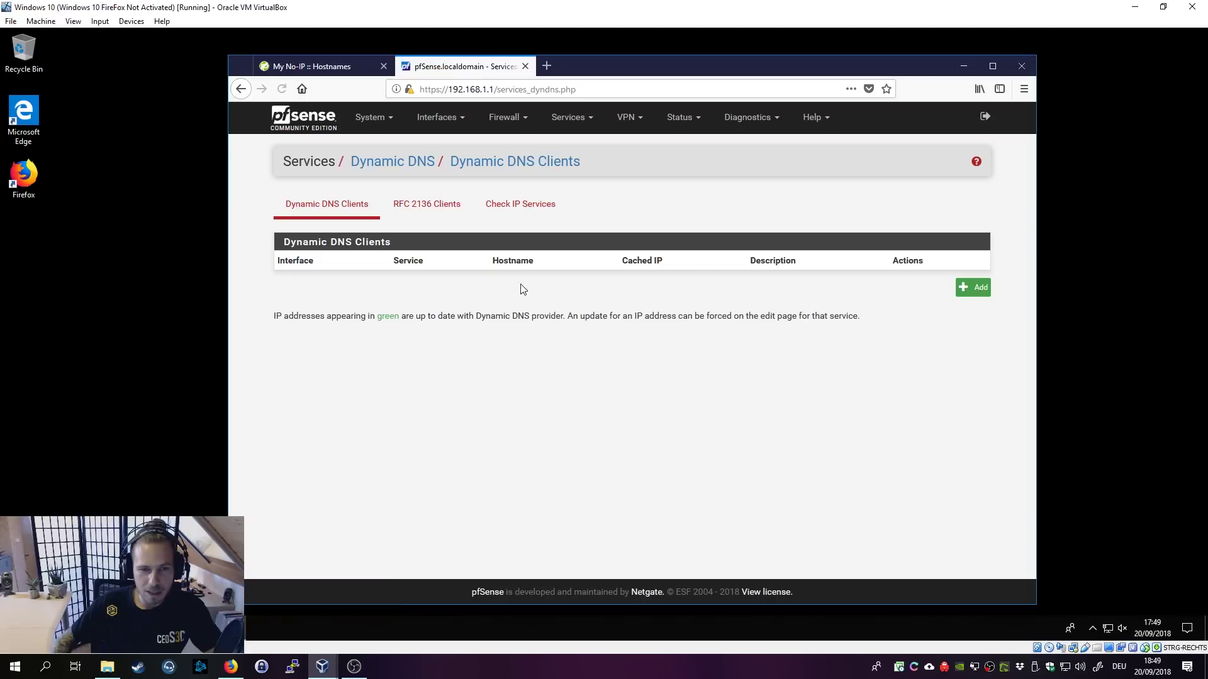
left_click(963, 289)
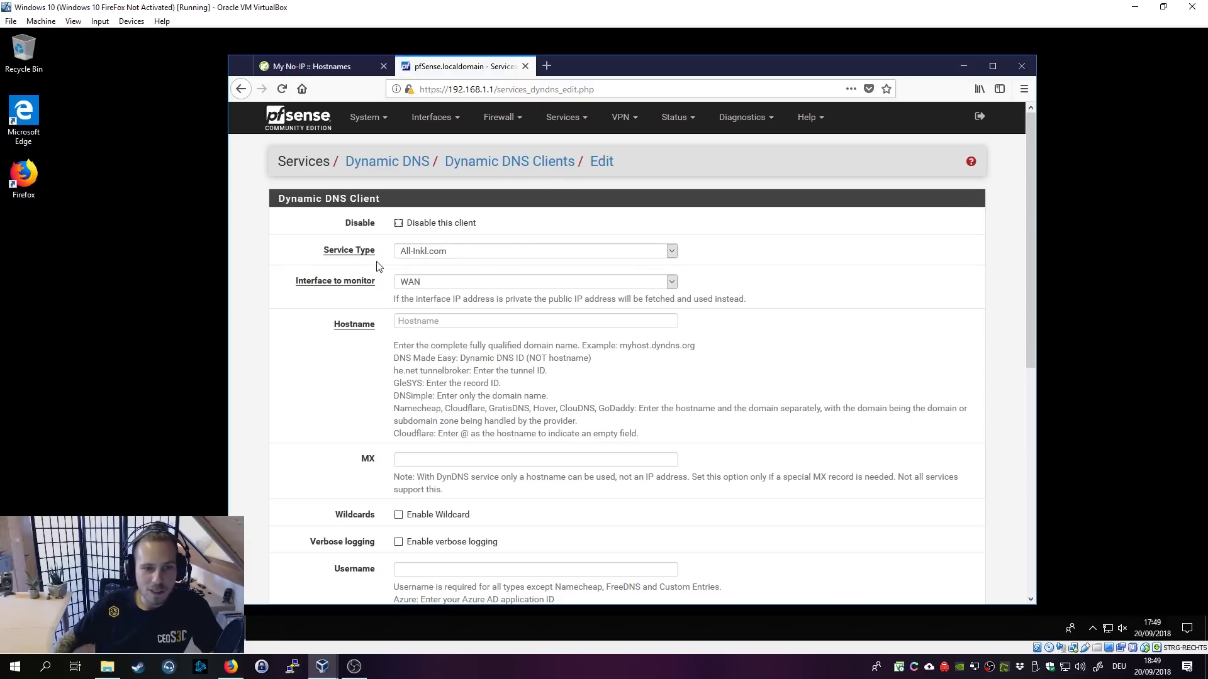
Step: Set the service type to No-IP (free) and paste the hopto.org hostname copied from No-IP
left_click(450, 252)
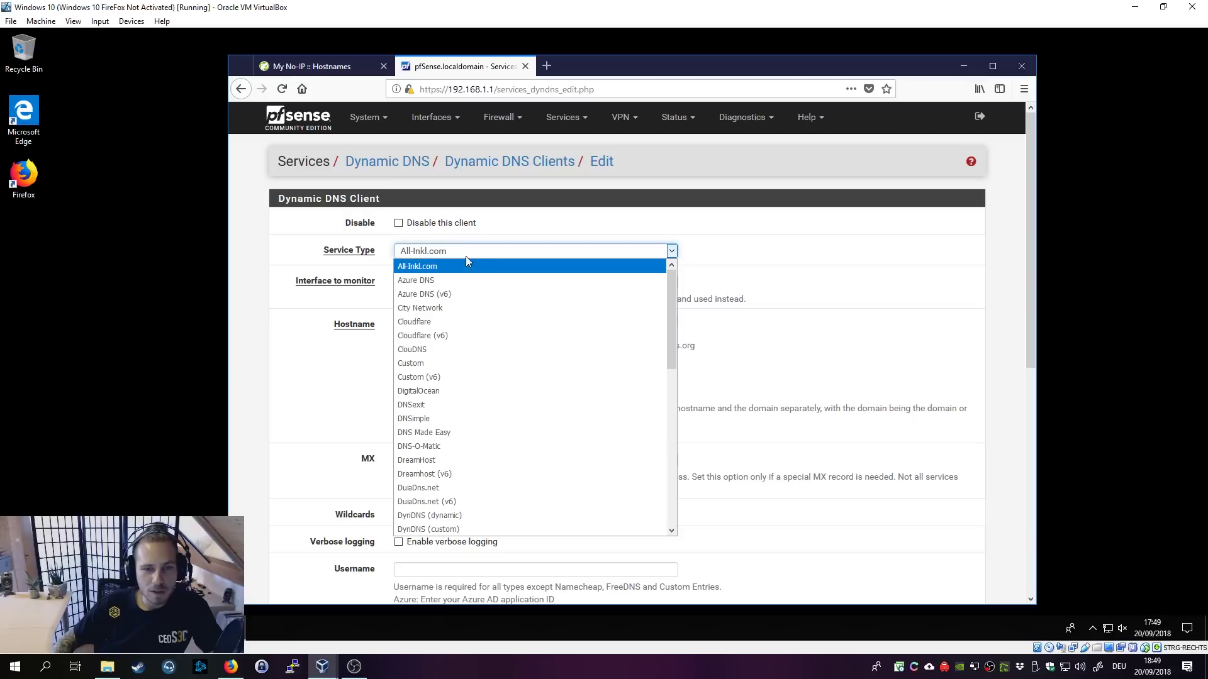
left_click_drag(671, 280, 650, 464)
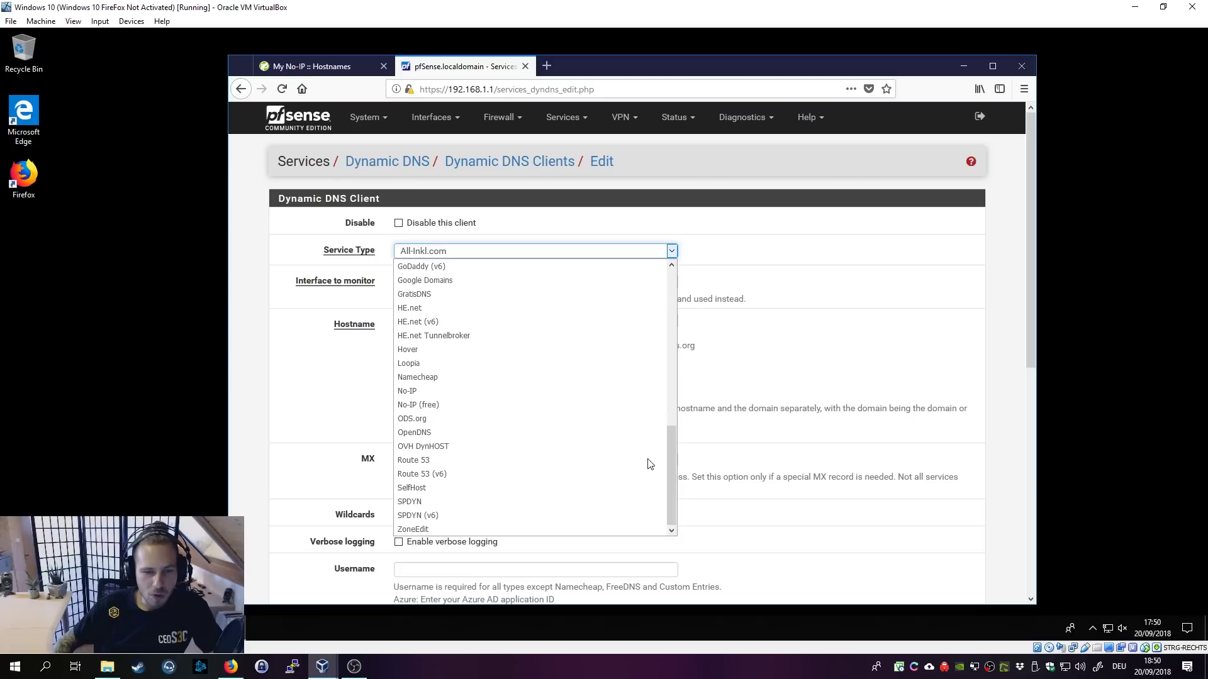
left_click(434, 407)
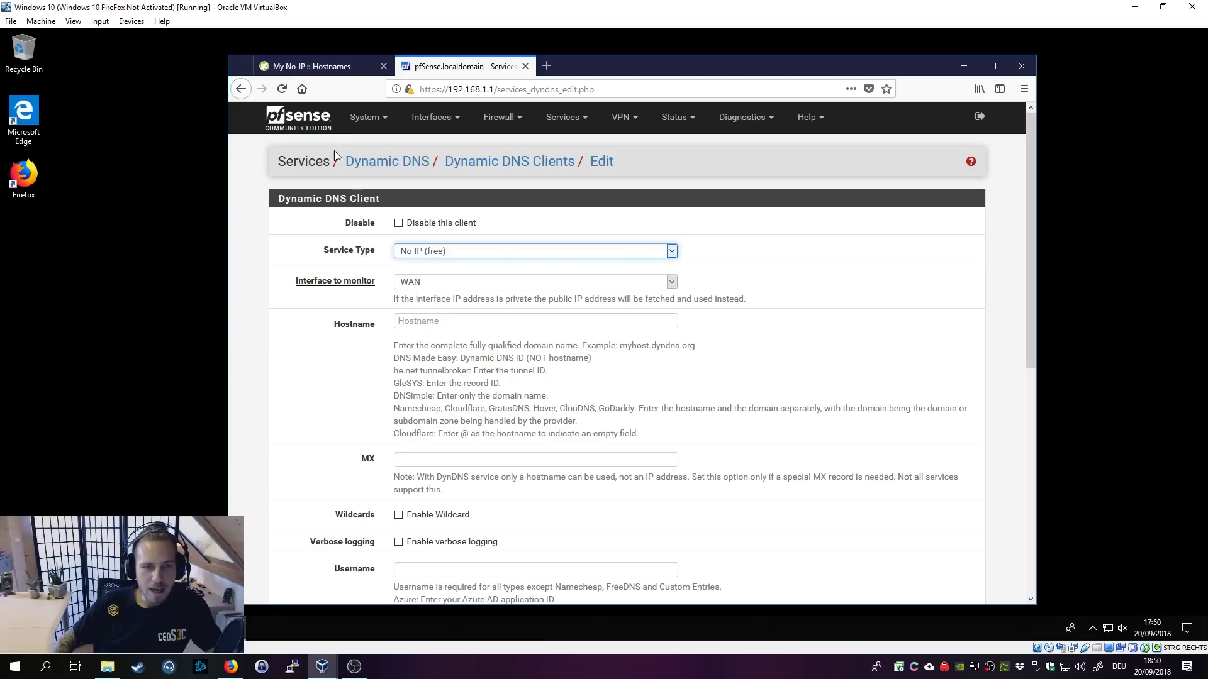
left_click(331, 66)
left_click_drag(475, 288, 389, 286)
key("ctrl+c")
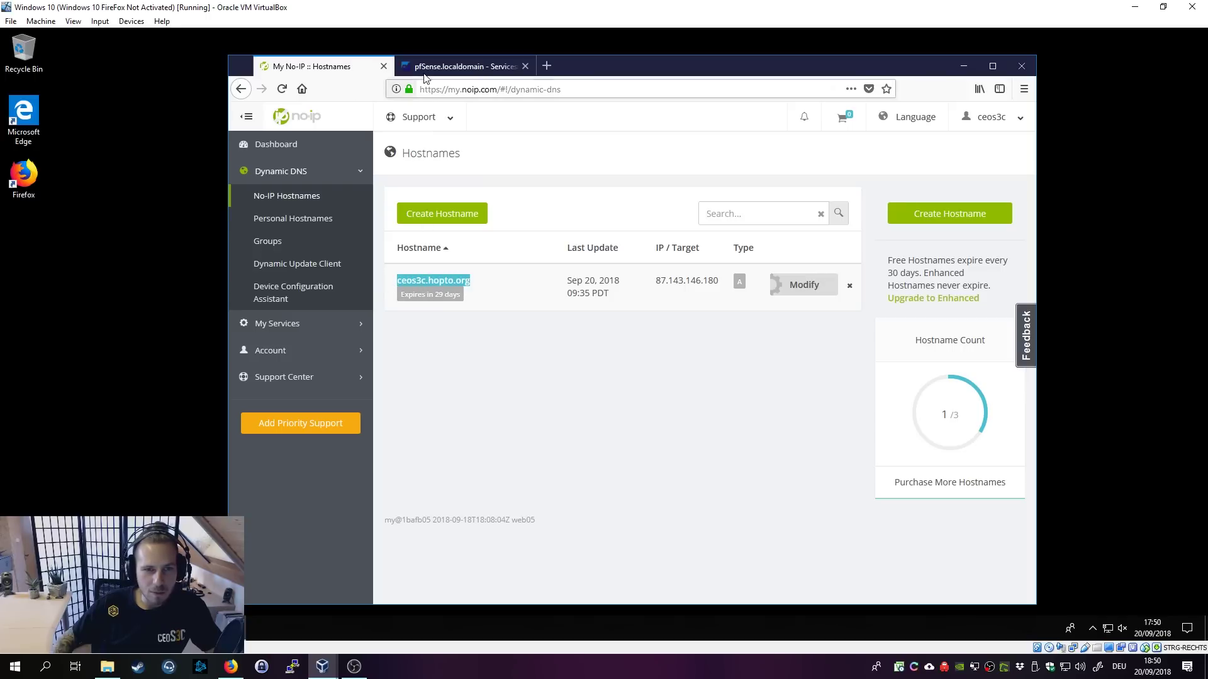
left_click(427, 68)
left_click(453, 322)
key("ctrl+v")
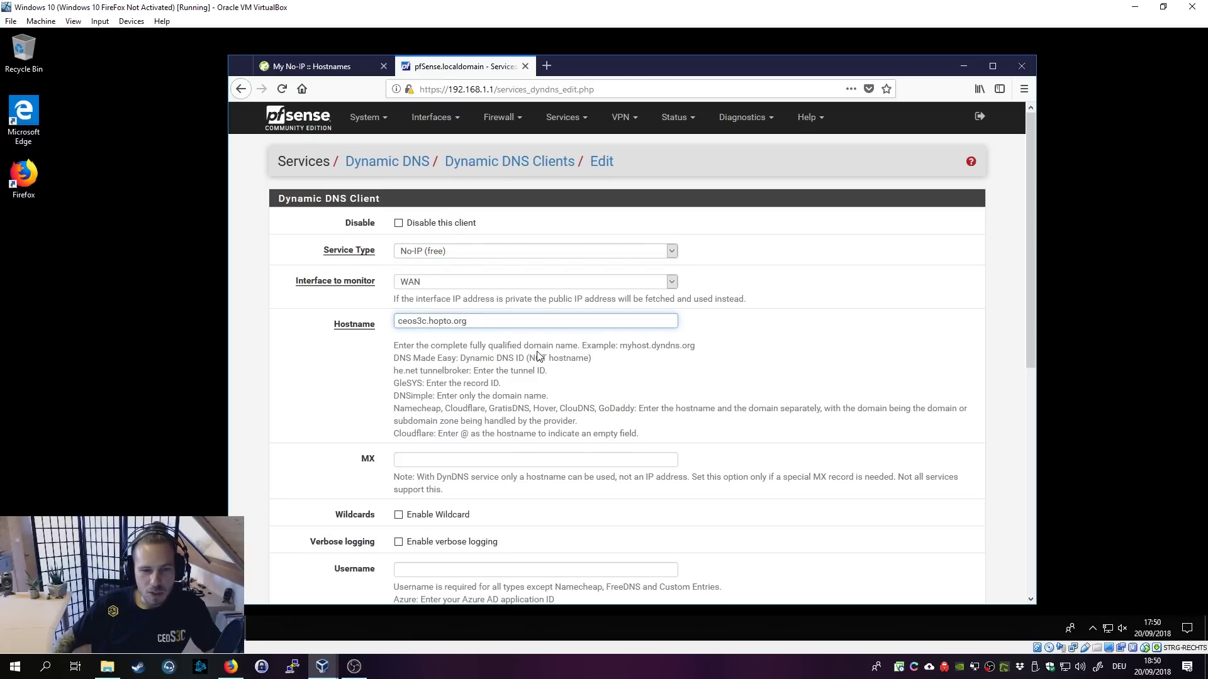
Step: Enter the No-IP account username, password and password confirmation
scroll(537, 355, "down", 3)
scroll(604, 395, "down", 3)
scroll(601, 394, "down", 2)
left_click(452, 248)
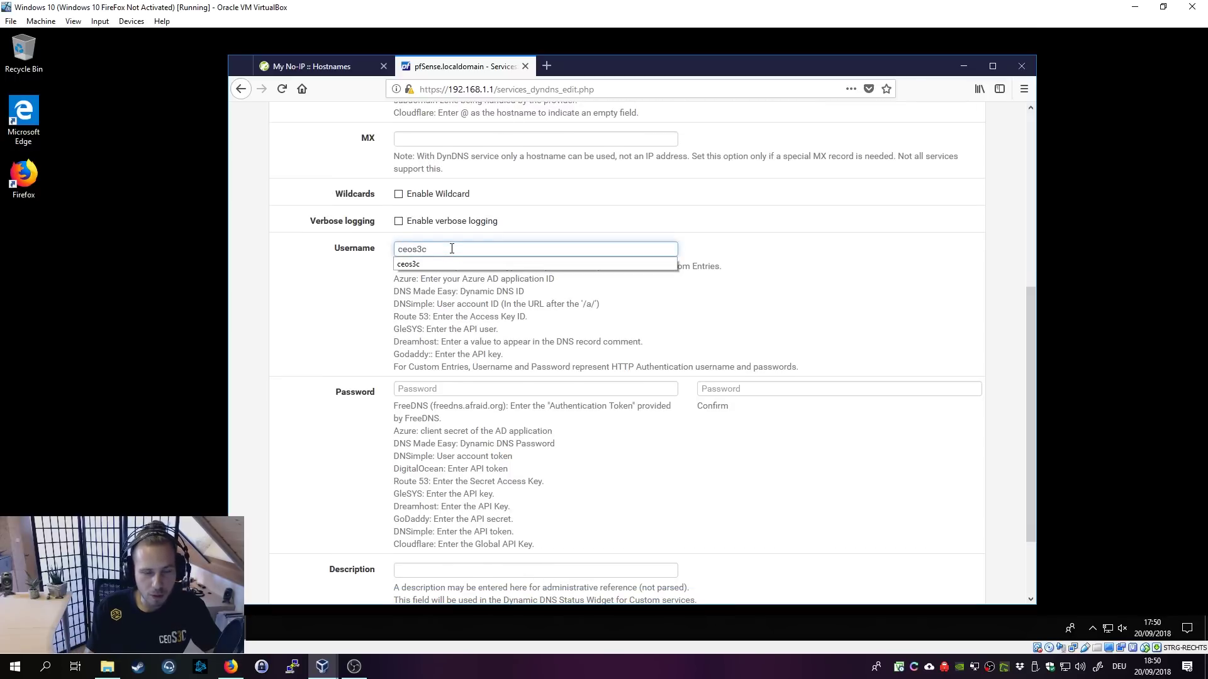
key("Tab")
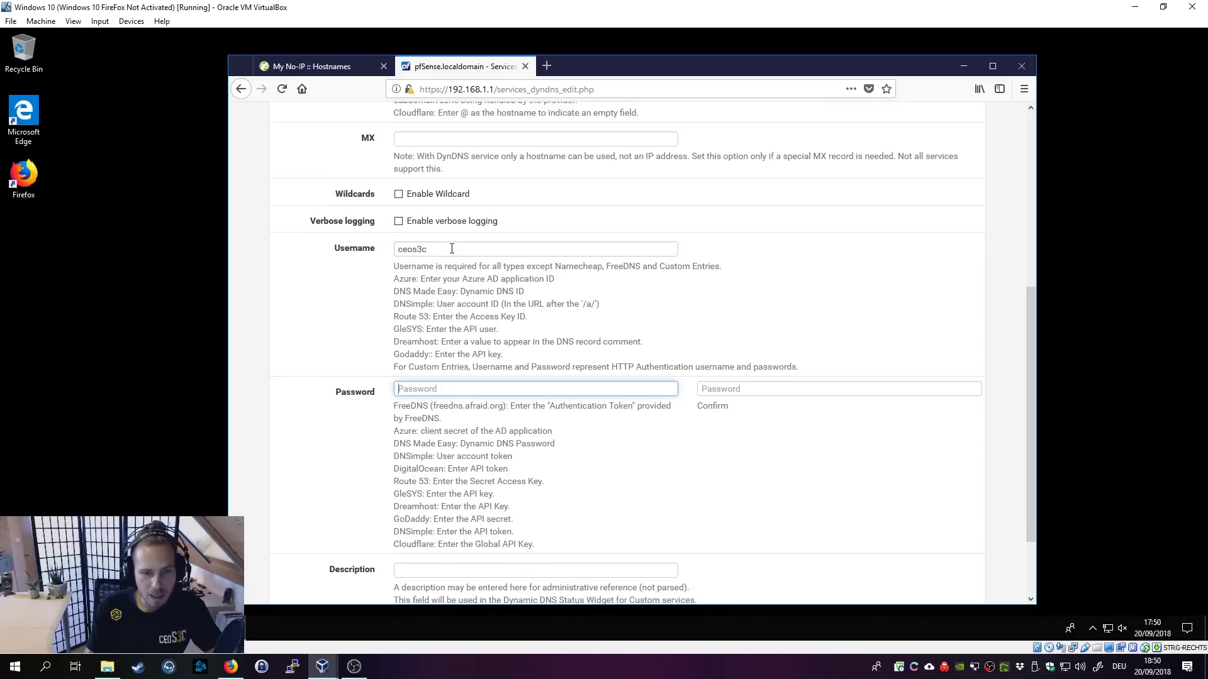
type("*")
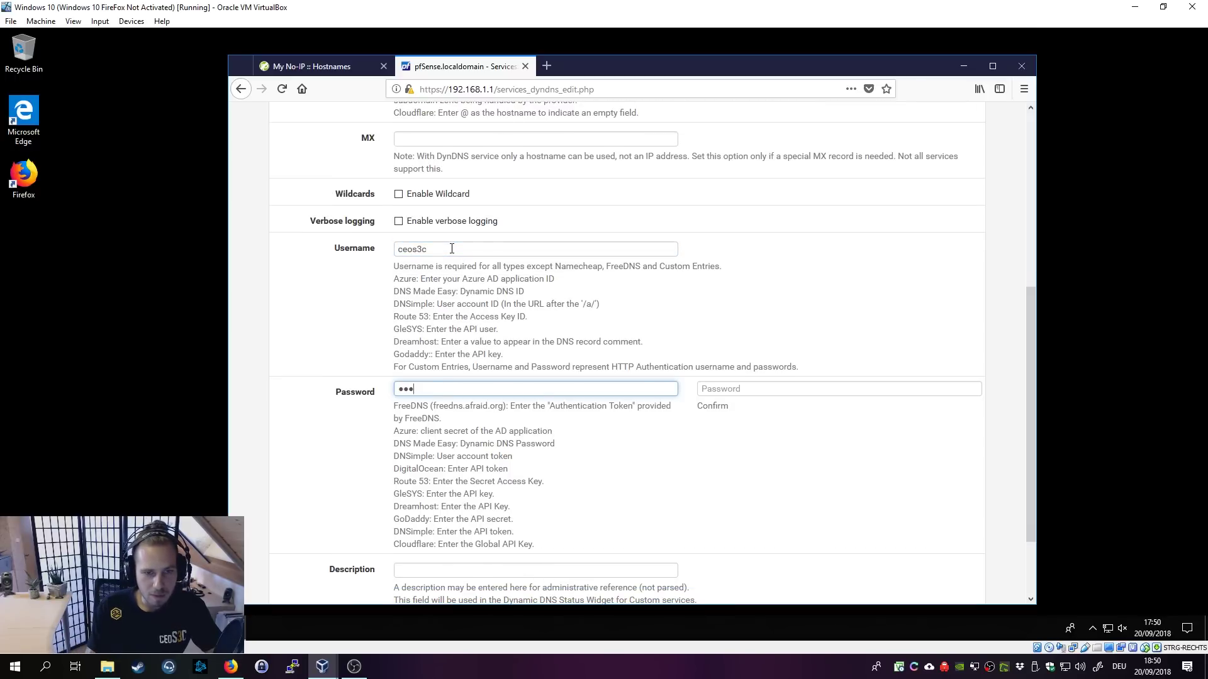
type("*")
key("Tab")
type("*")
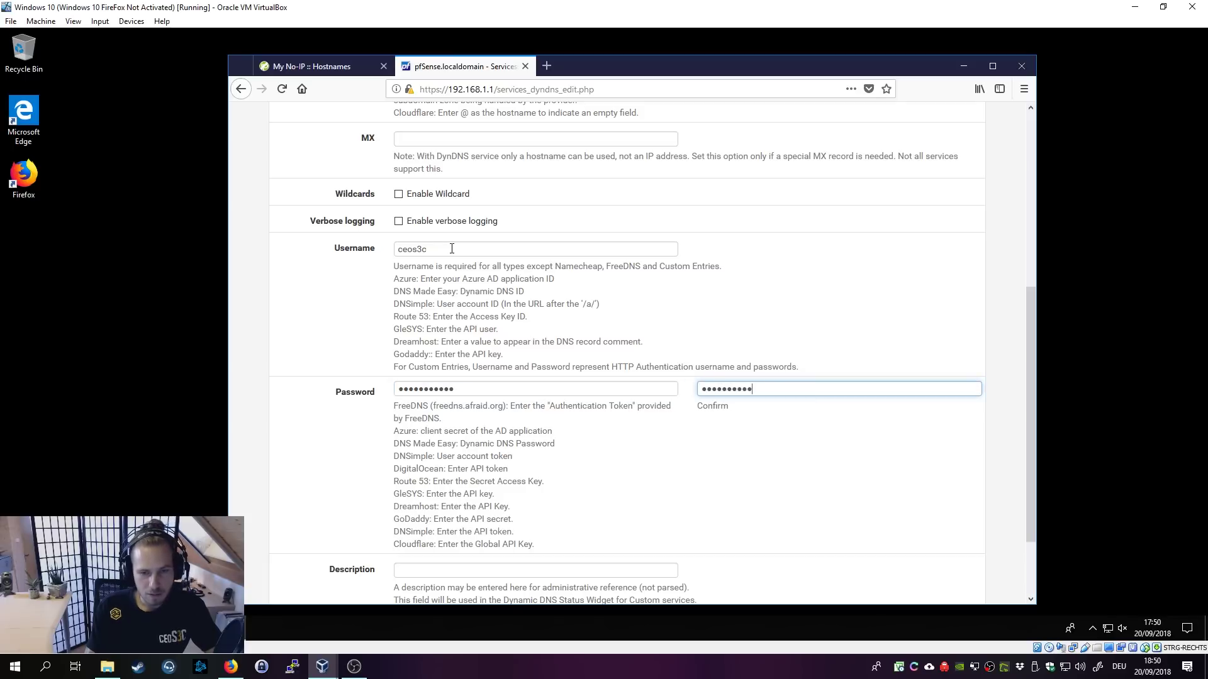
type("*")
Step: Describe the client as 'No-IP DynDNS' and save, declining the browser's login prompt
scroll(466, 453, "down", 2)
left_click(465, 472)
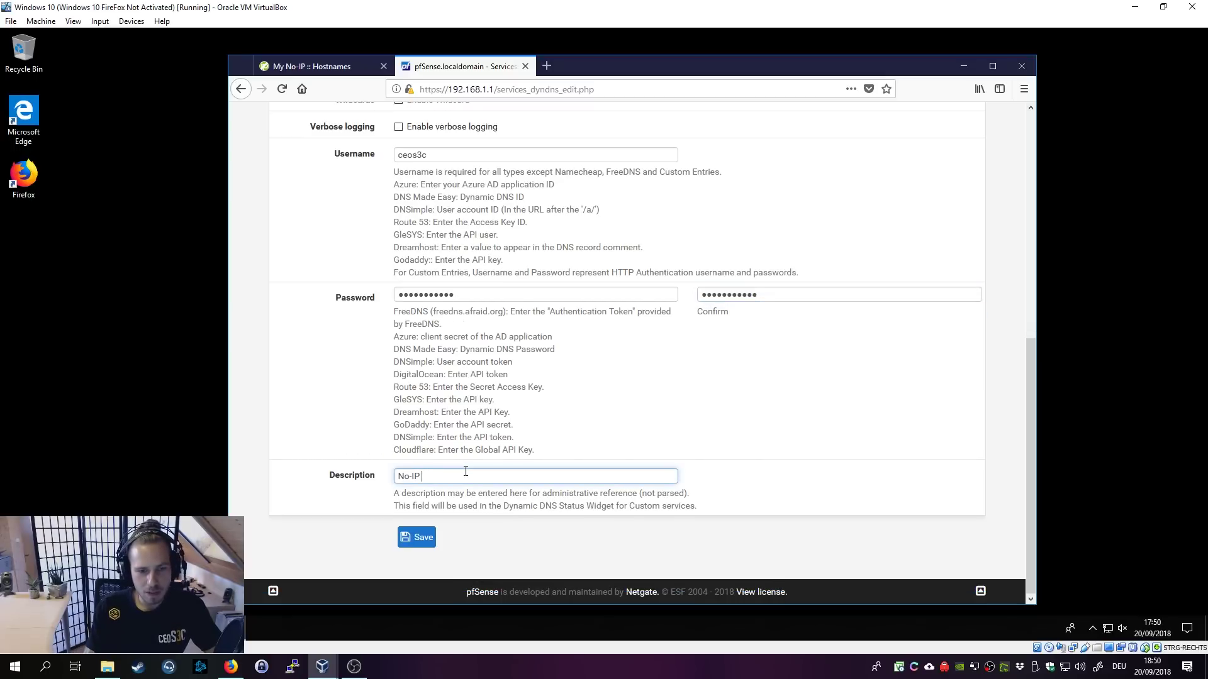
left_click(417, 539)
left_click(562, 202)
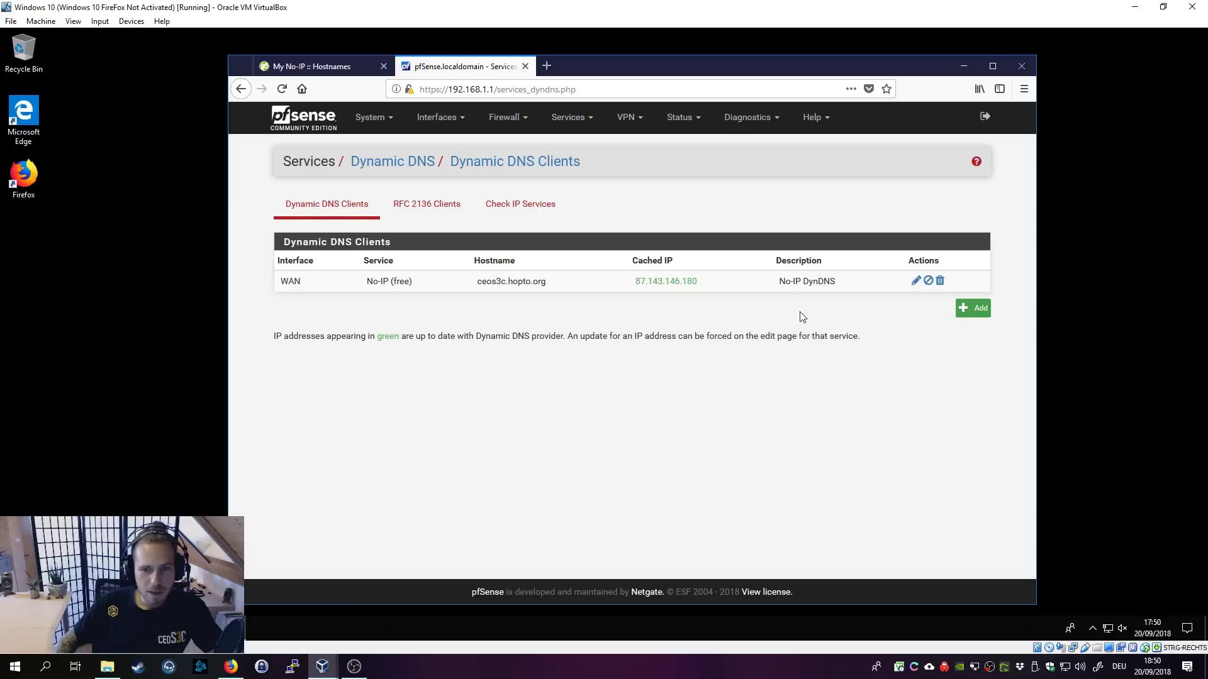
mouse_move(634, 287)
left_mouse_down()
mouse_move(714, 283)
mouse_move(638, 281)
left_mouse_up()
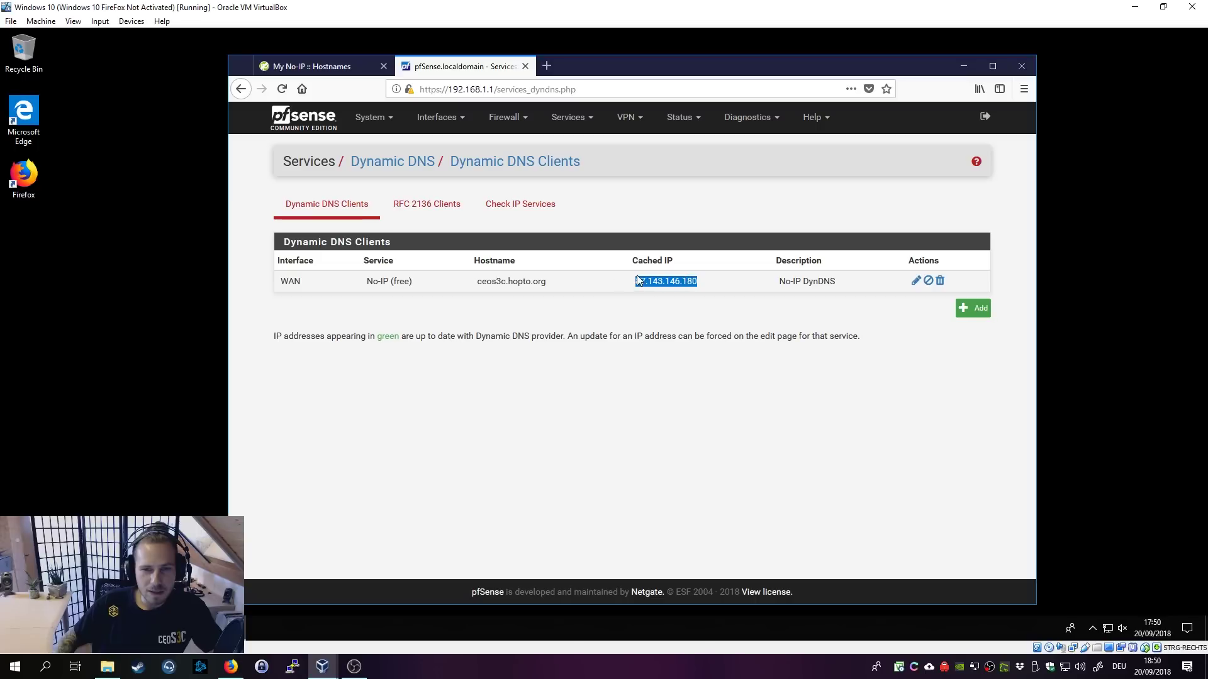
left_click(703, 284)
left_click(315, 66)
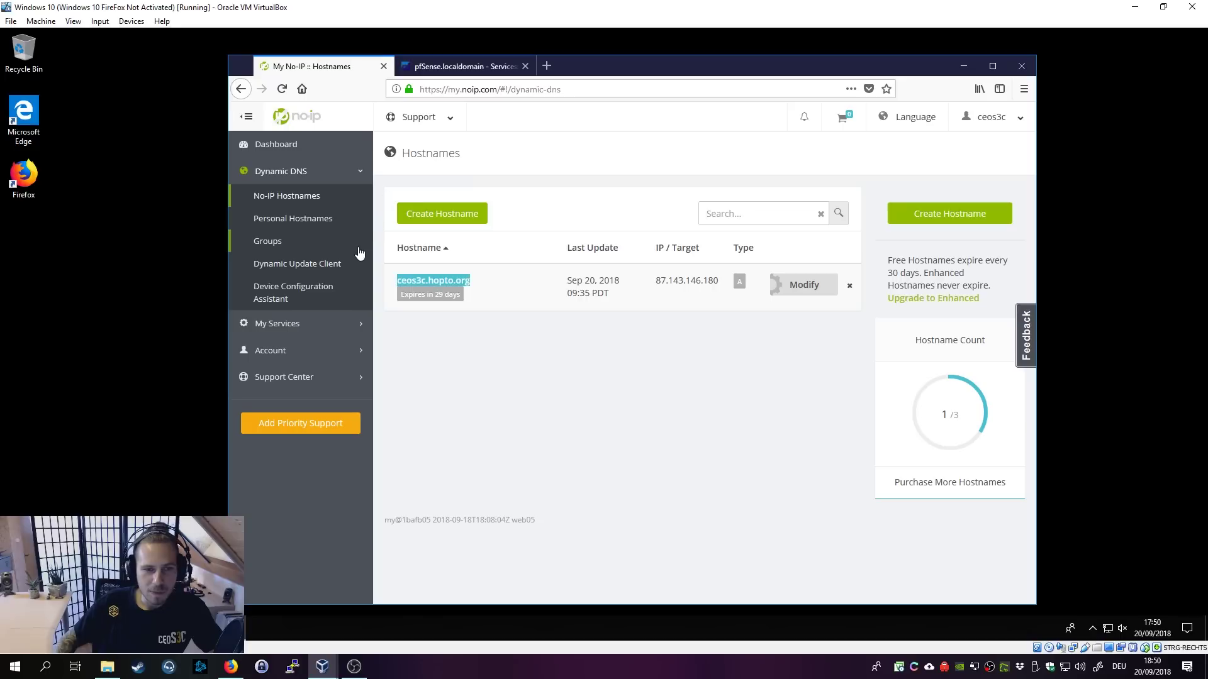
left_click(282, 147)
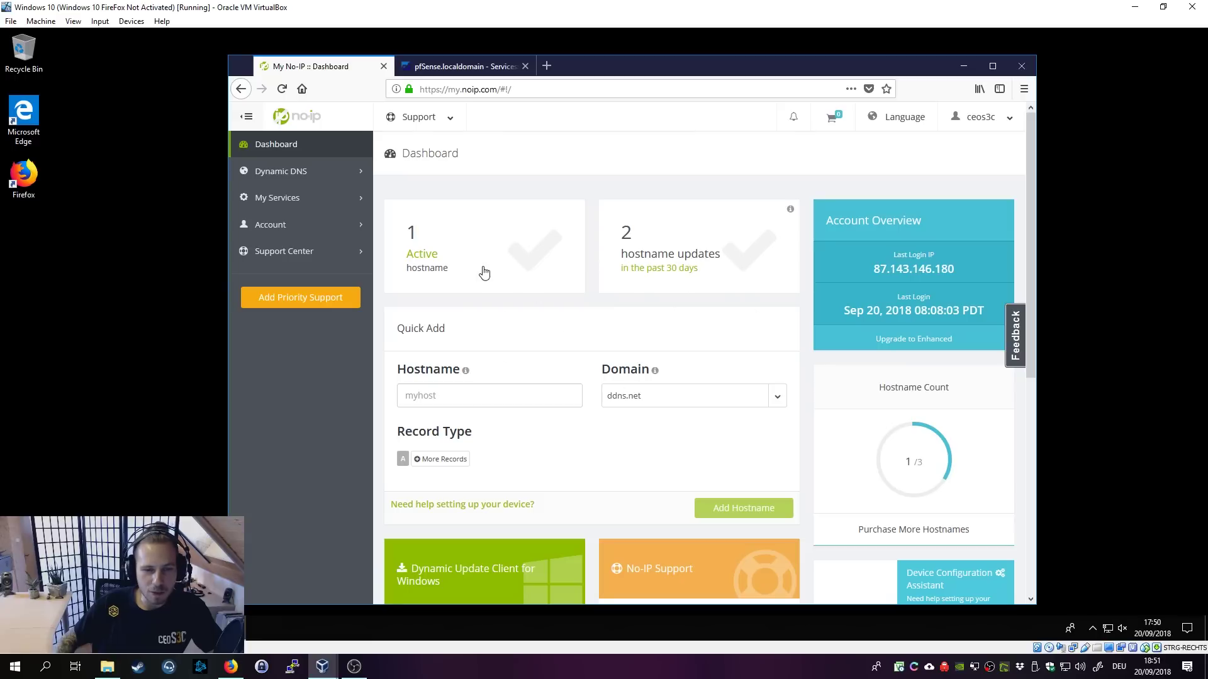
left_click(465, 68)
left_click_drag(719, 289, 599, 290)
left_click(599, 290)
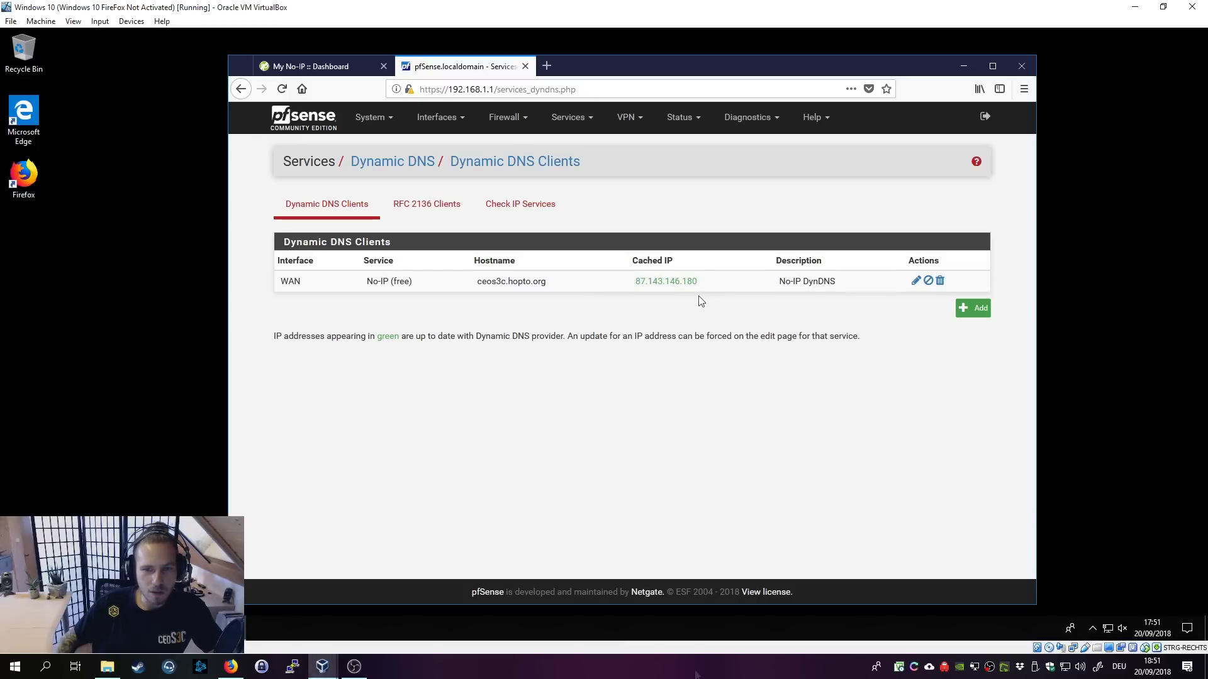
Step: Check the Domain 'localdomain' in System > General Setup, then go to System > Cert. Manager
left_click(377, 117)
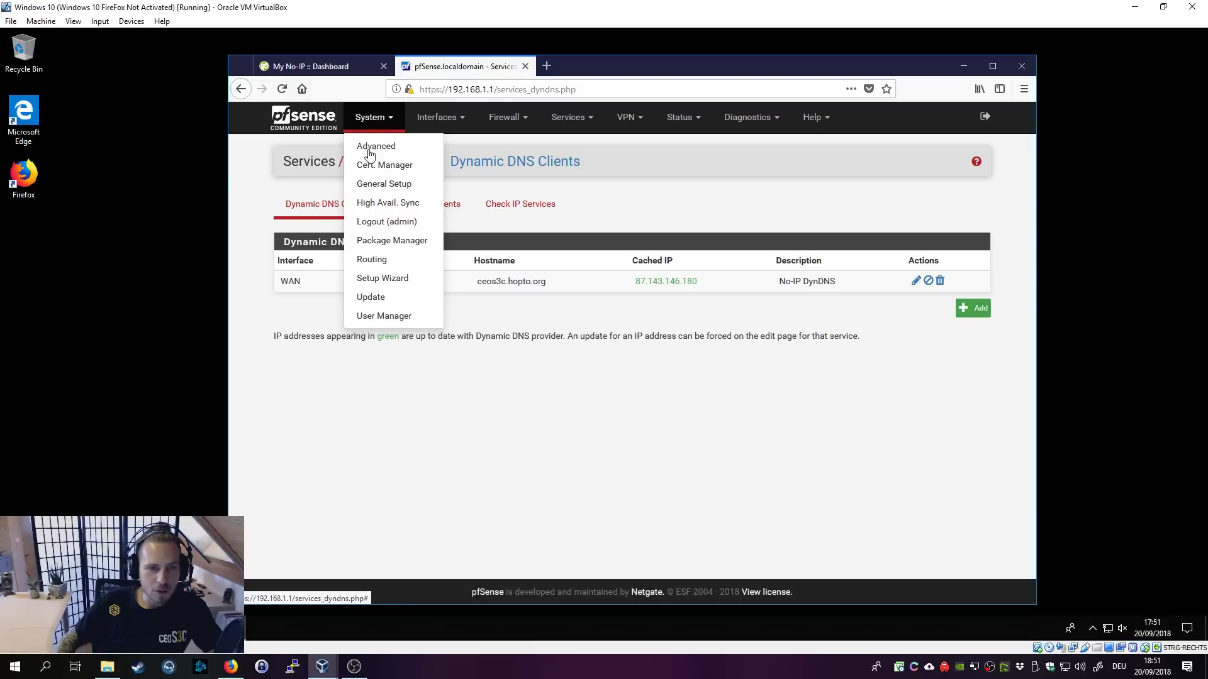
left_click(375, 185)
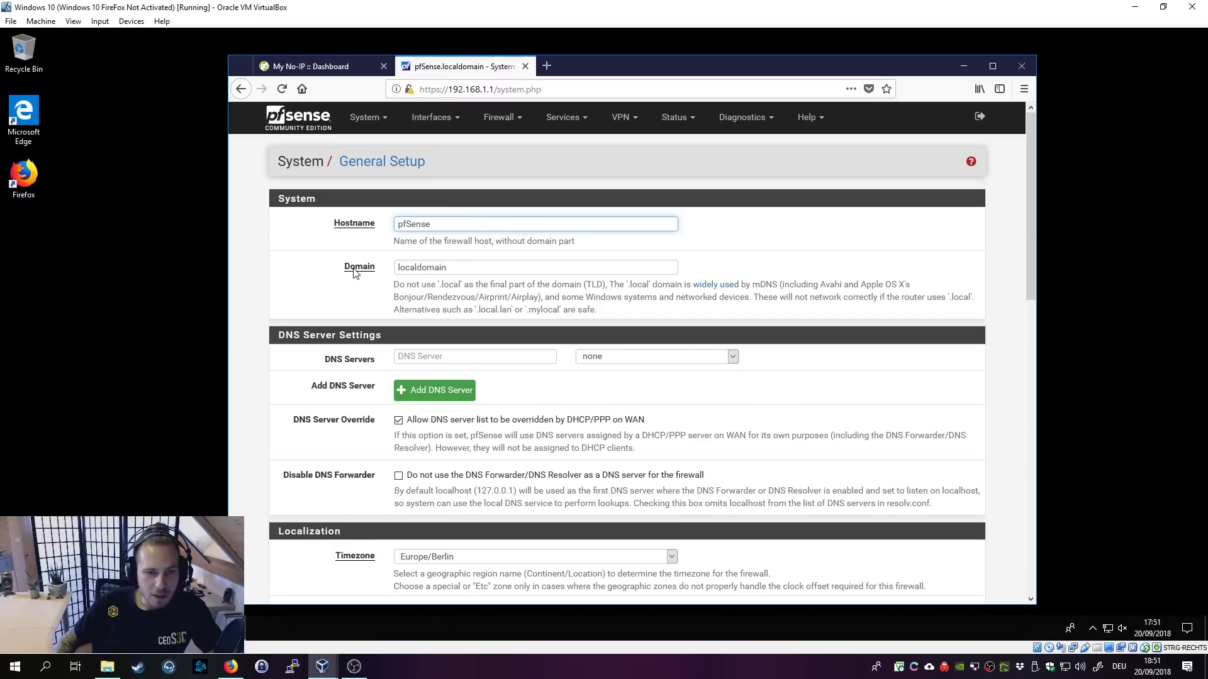
left_click(451, 274)
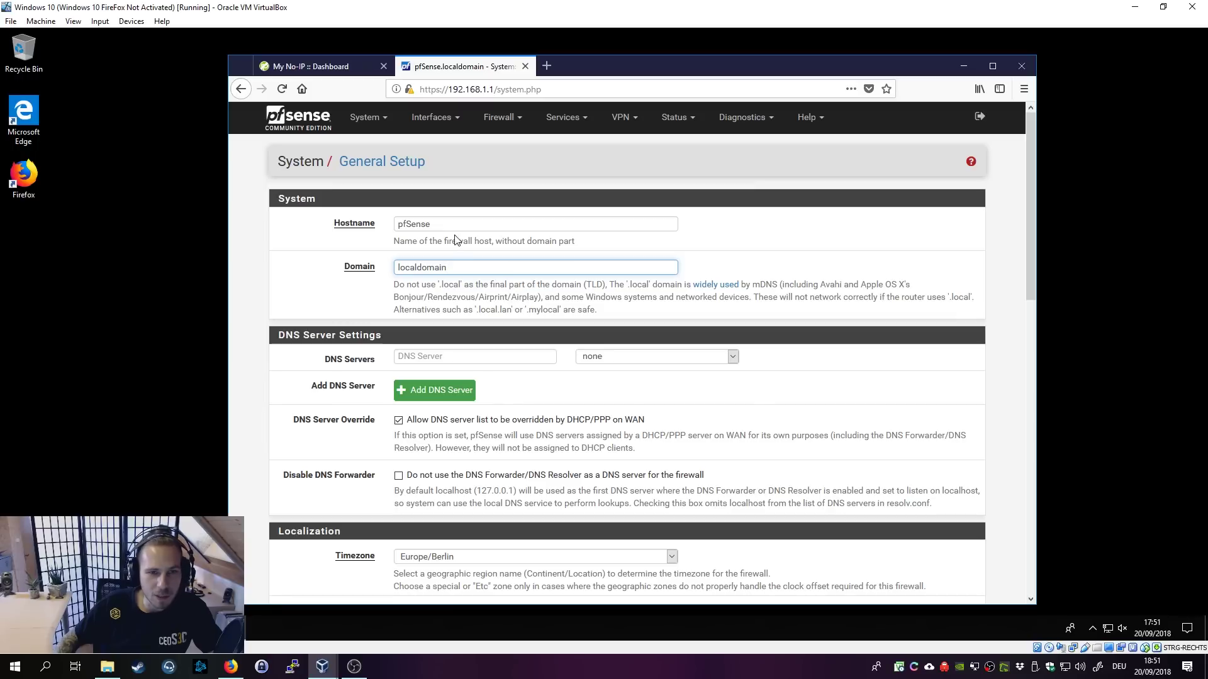
left_click(366, 118)
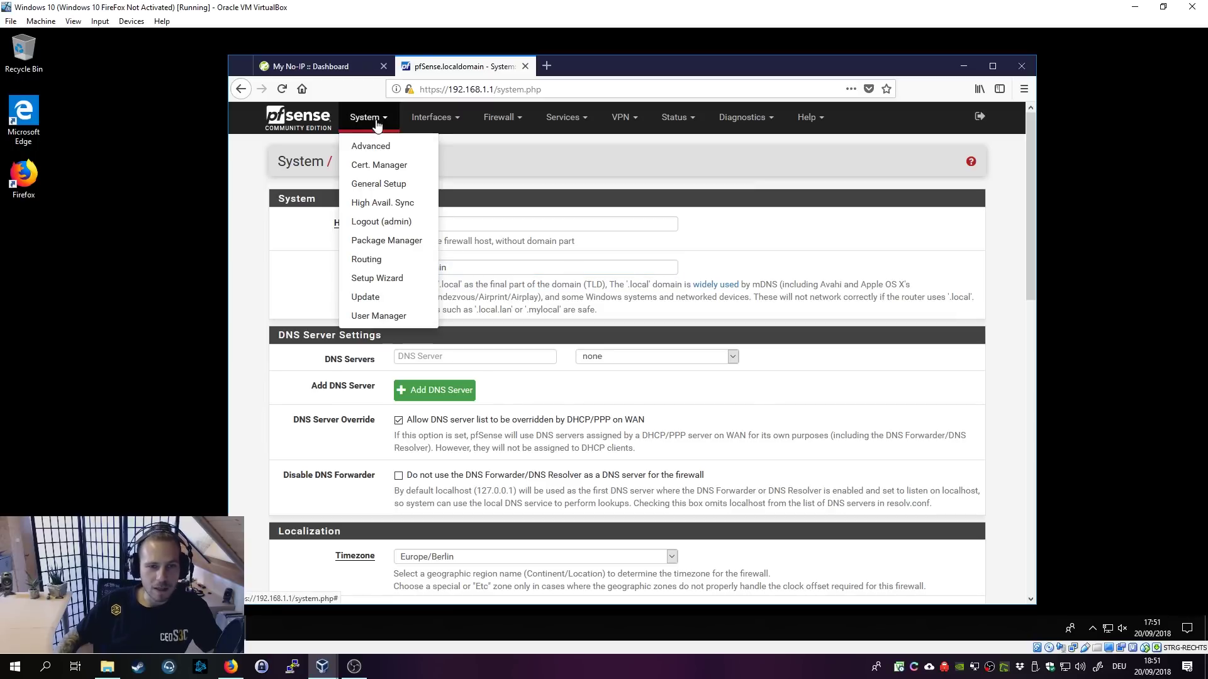
left_click(394, 166)
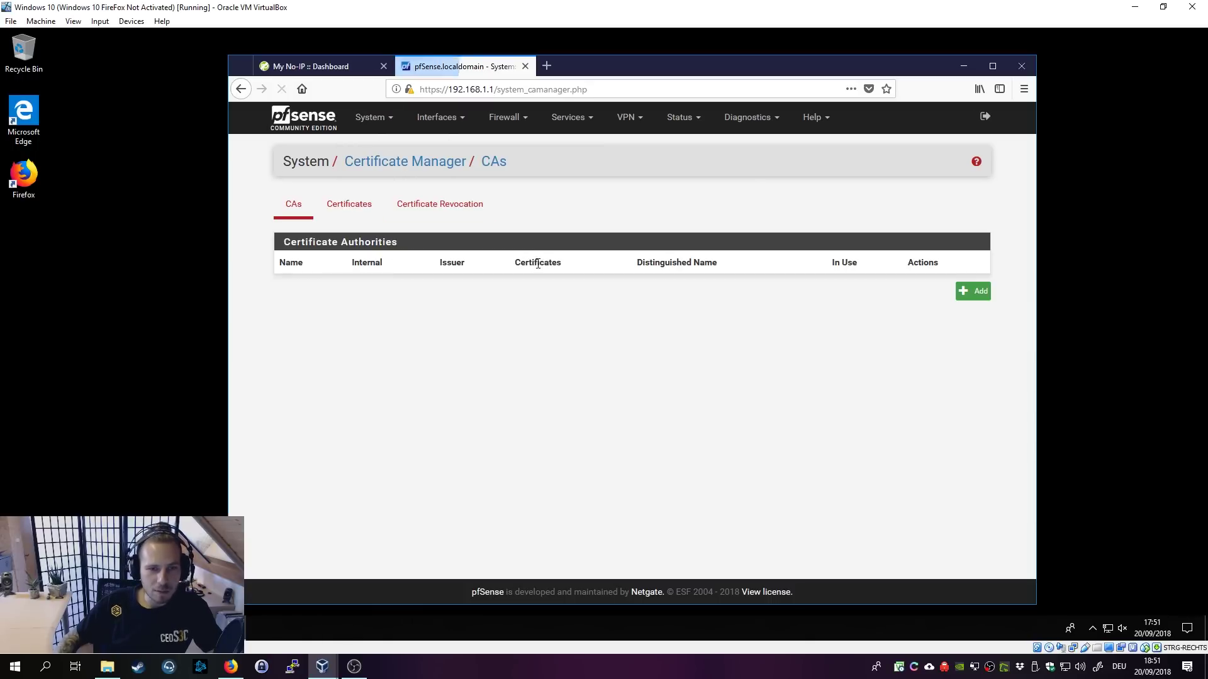
Step: Add a new CA with descriptive name and common name both OpenVPN-CA
left_click(975, 293)
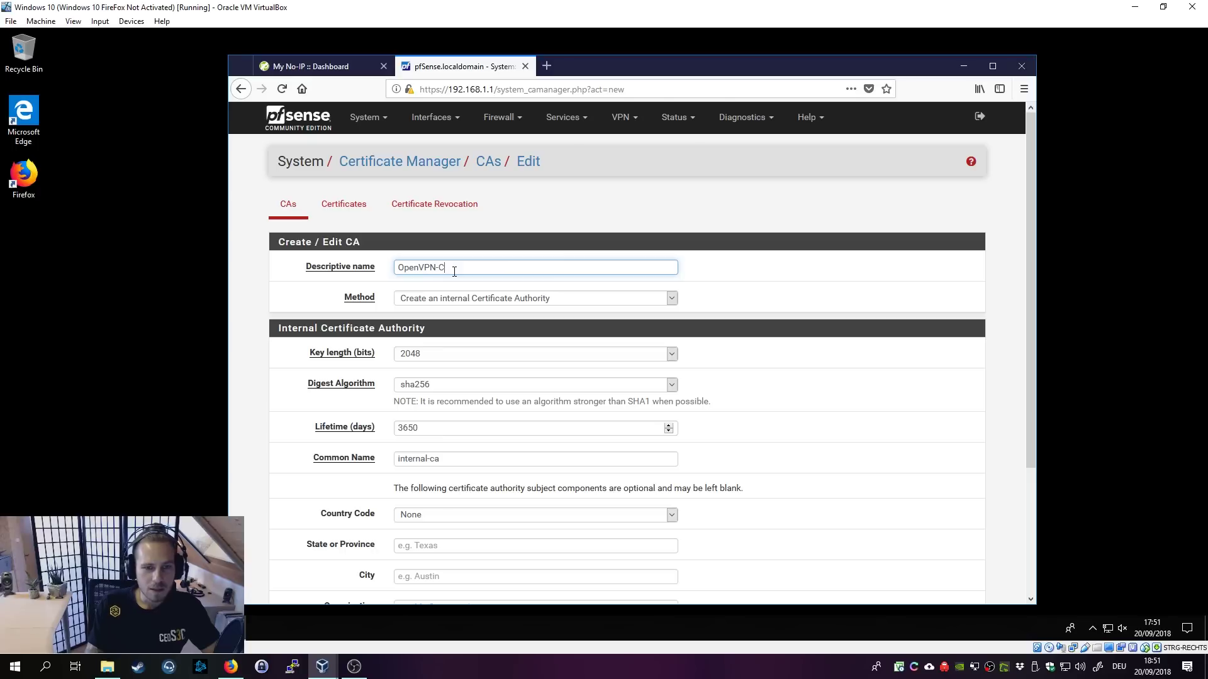
triple_click(454, 269)
key("ctrl+c")
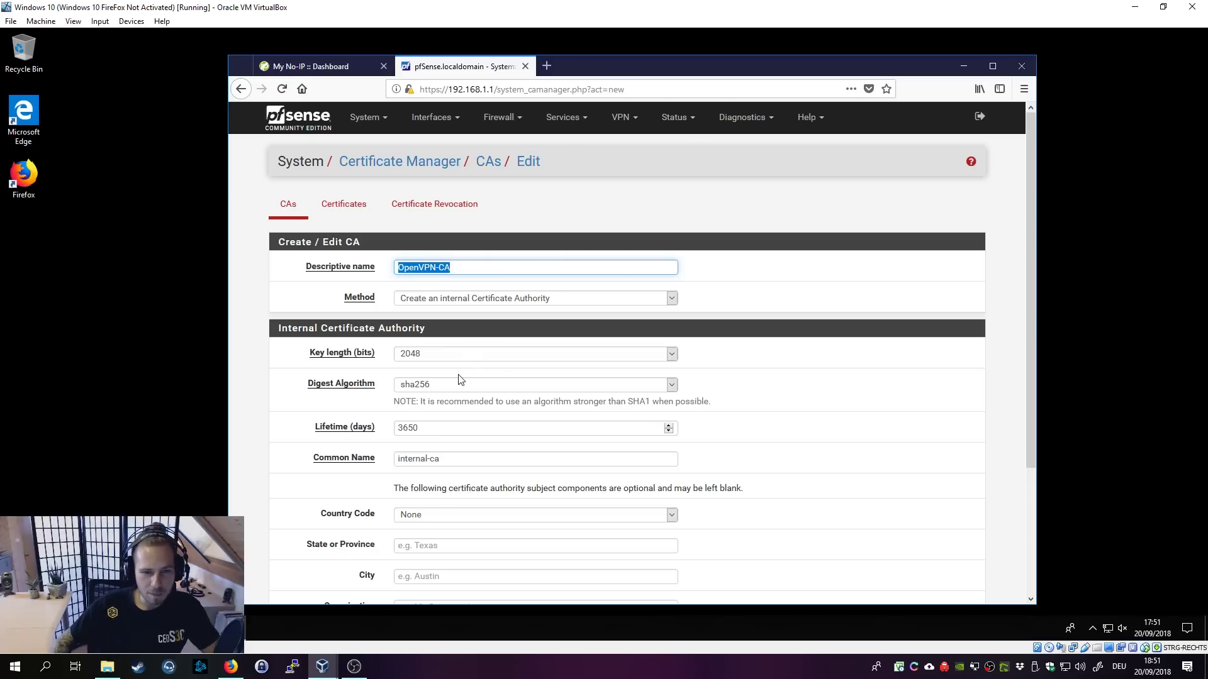
left_click(736, 401)
scroll(736, 402, "down", 2)
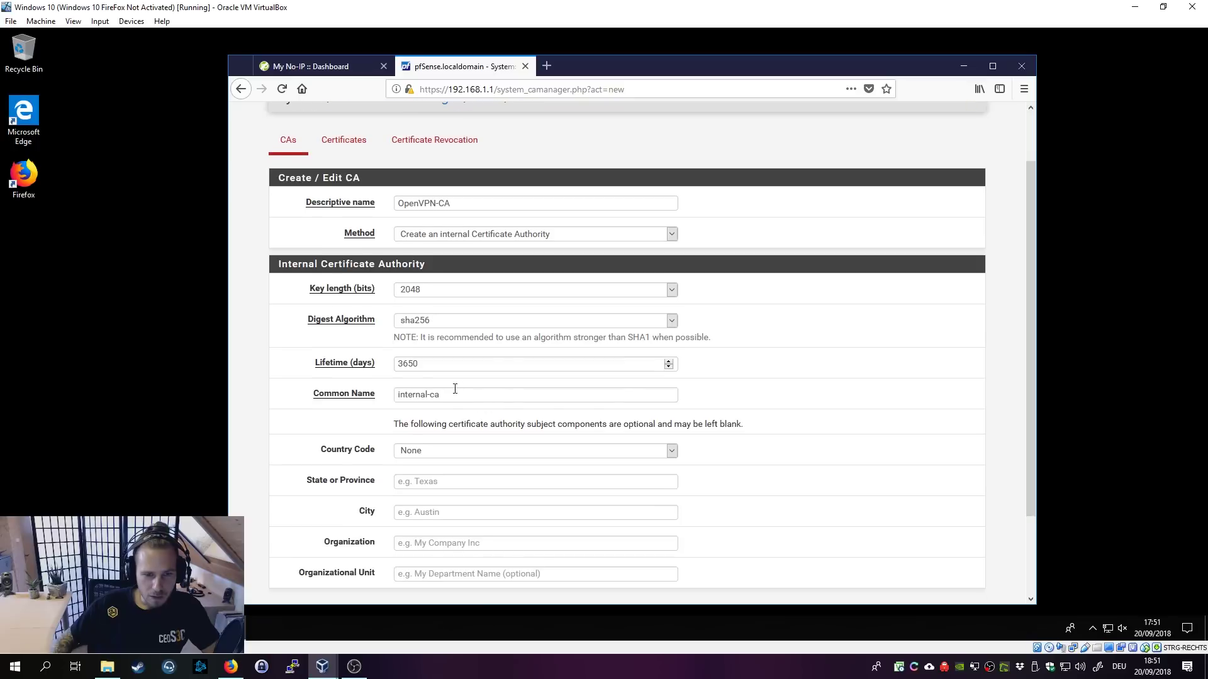
triple_click(450, 395)
key("ctrl+v")
left_click(789, 391)
Step: Set country DE, state Bavaria, city Munich and the organization name, then save the CA
scroll(789, 391, "down", 3)
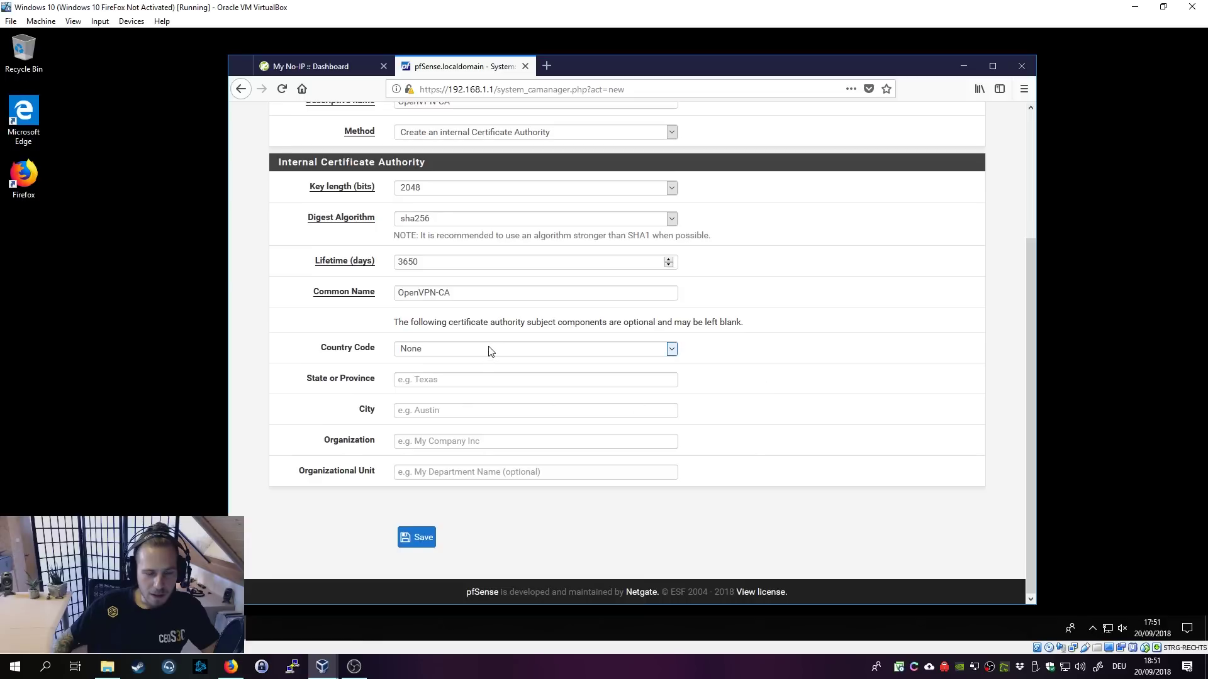
left_click(488, 349)
type("de")
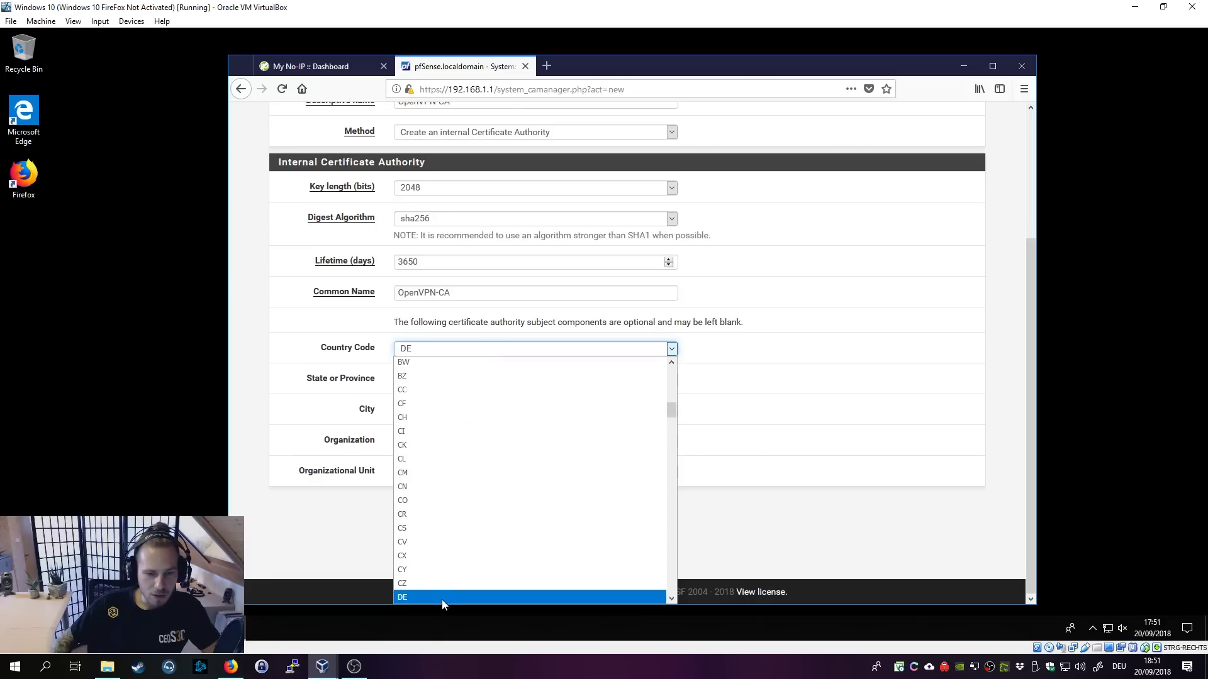
left_click(440, 597)
left_click(420, 378)
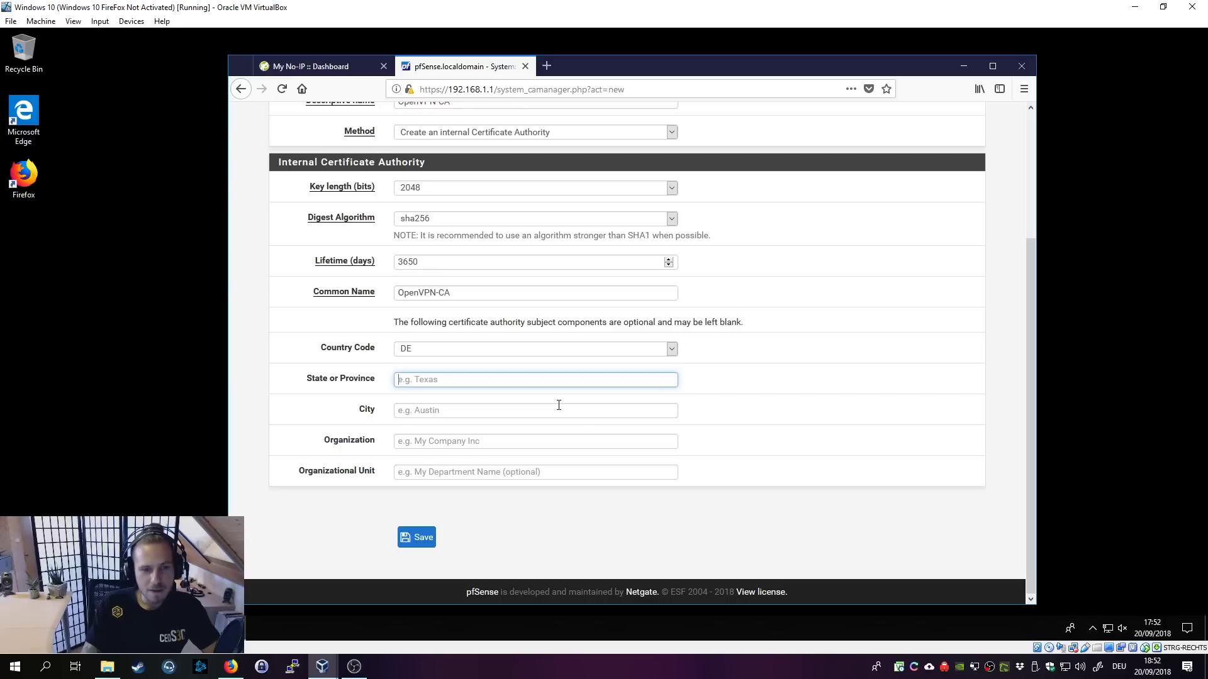
type("Bavaria")
left_click(558, 405)
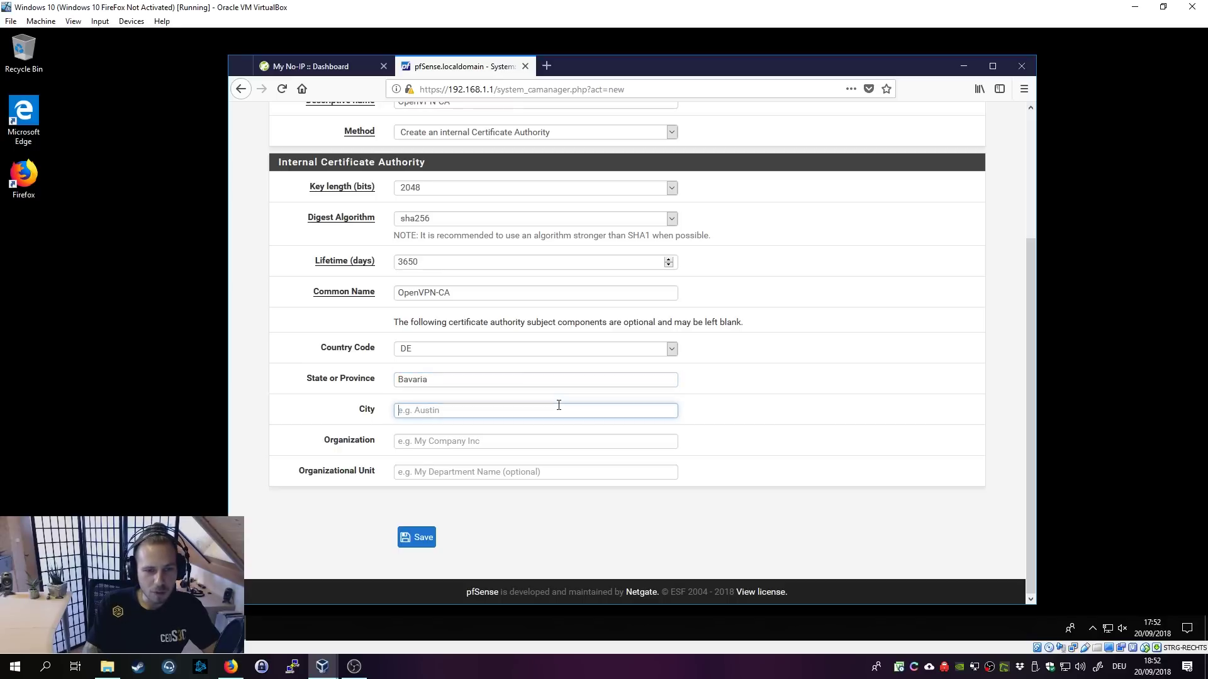
type("Munich")
key("Tab")
type("Ceos")
key("BackSpace")
key("BackSpace")
key("BackSpace")
key("BackSpace")
left_click(423, 538)
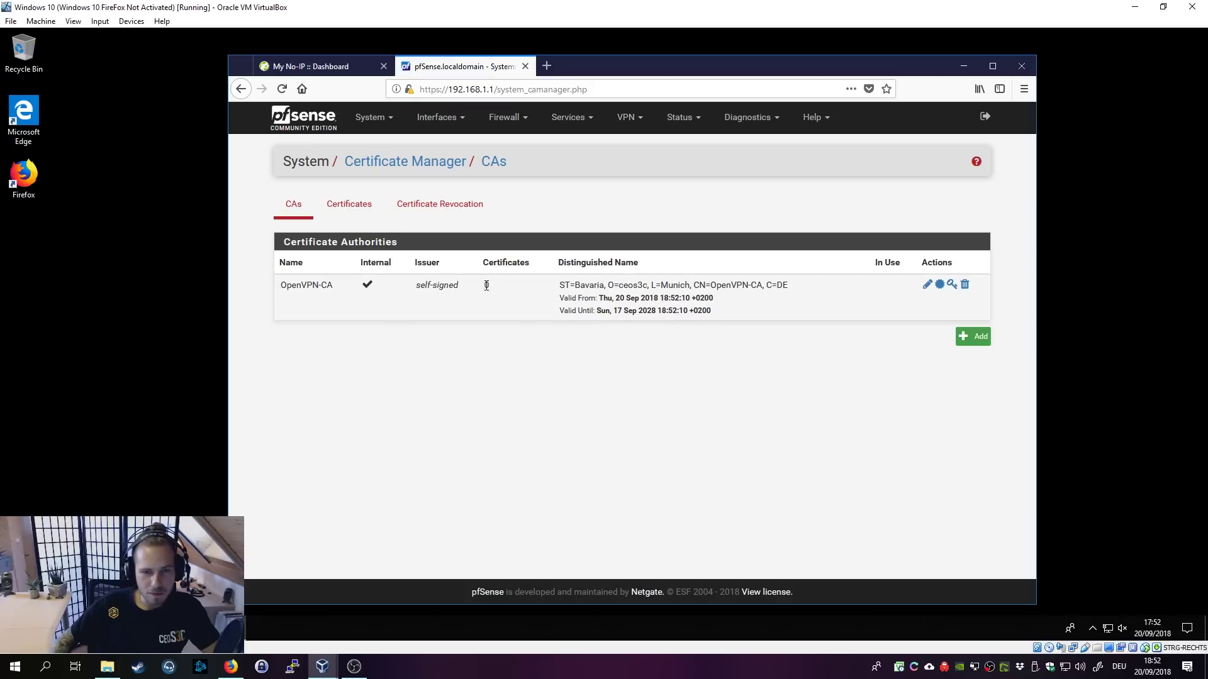
Step: Switch to the Certificates tab and choose Add/Sign for a new certificate
left_click(363, 210)
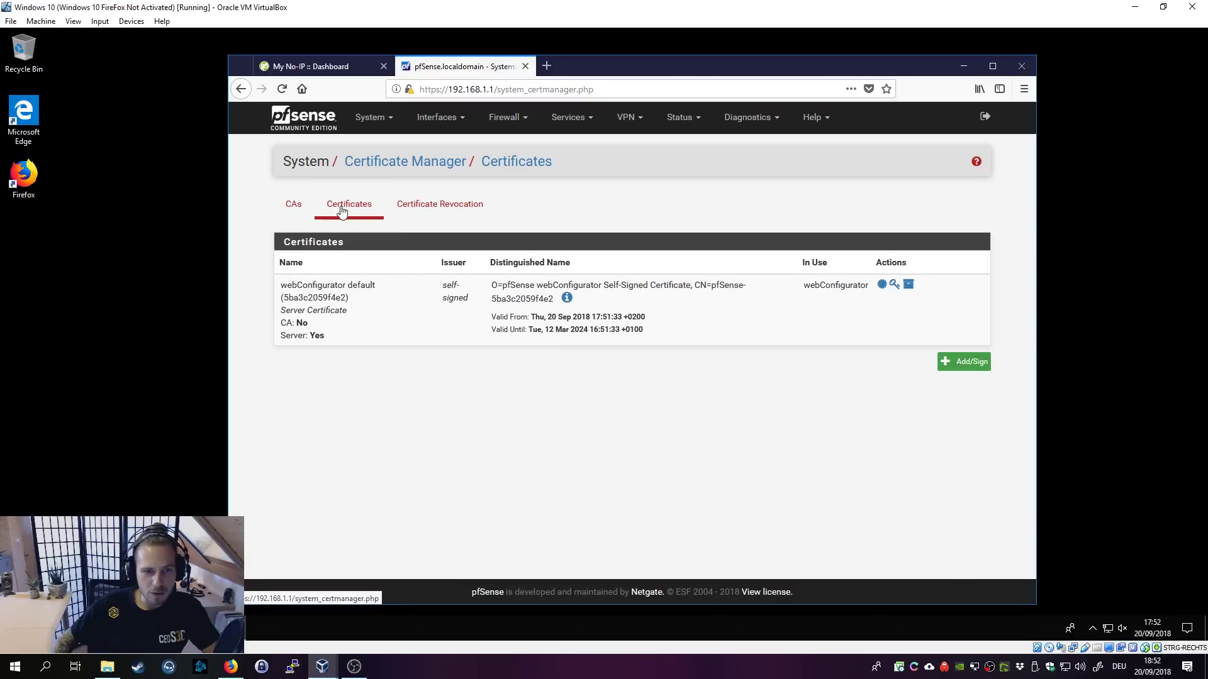
left_click(972, 371)
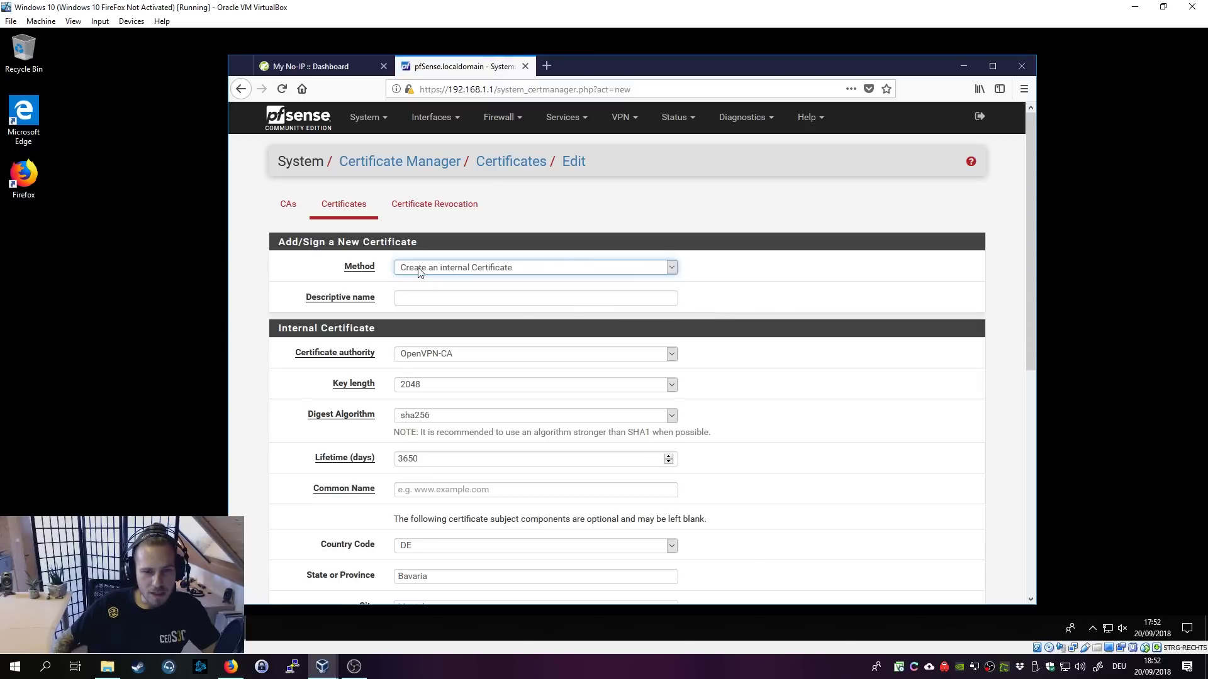
Step: Name the new certificate OpenVPN-ServerCert and keep OpenVPN-CA as its signing authority
left_click(424, 303)
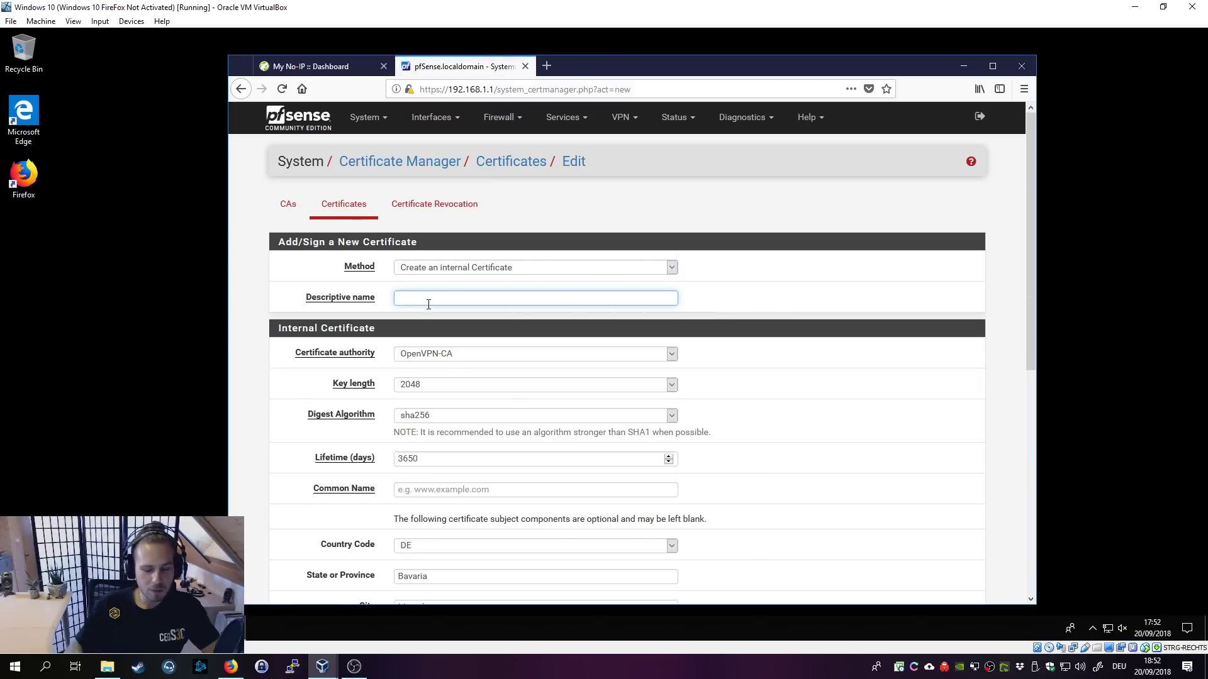
type("OpenVPN-ServerC")
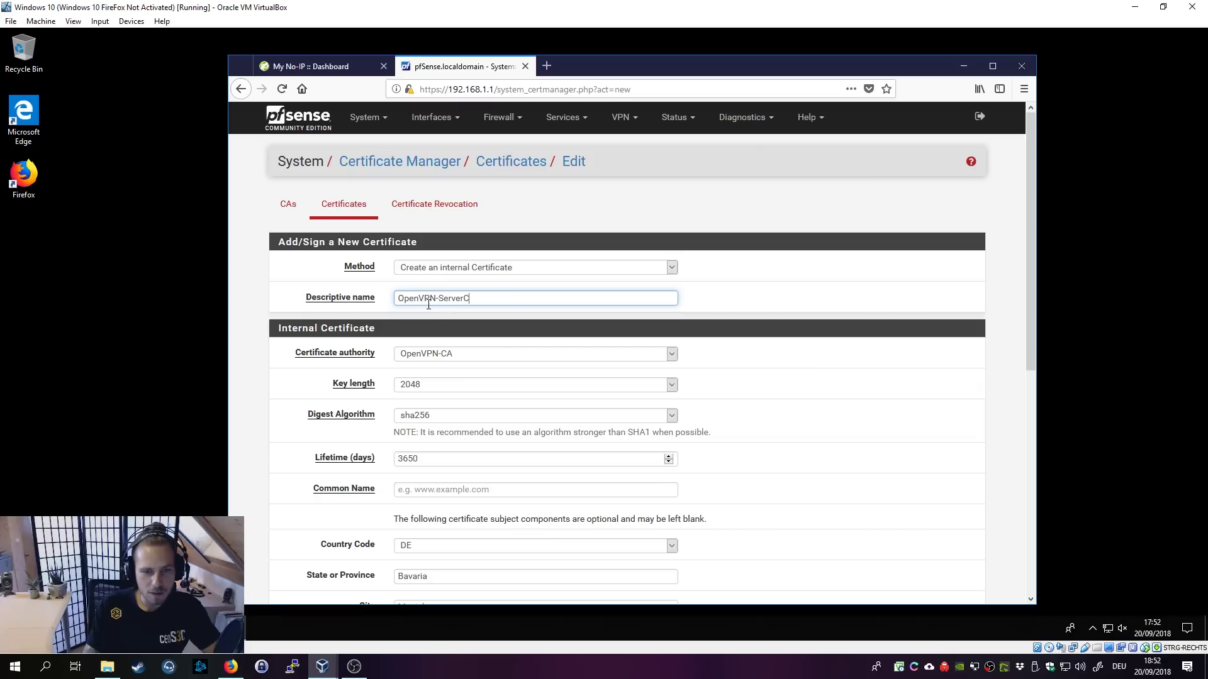
type("ert")
key("ctrl+a")
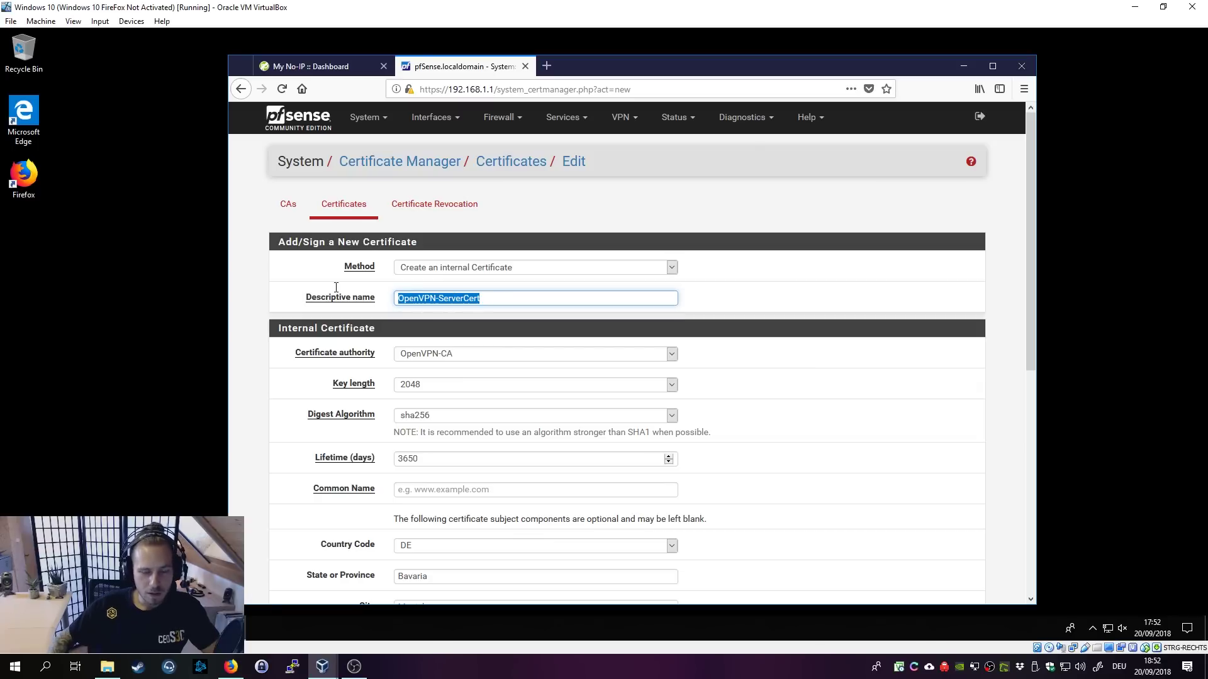
left_click(787, 383)
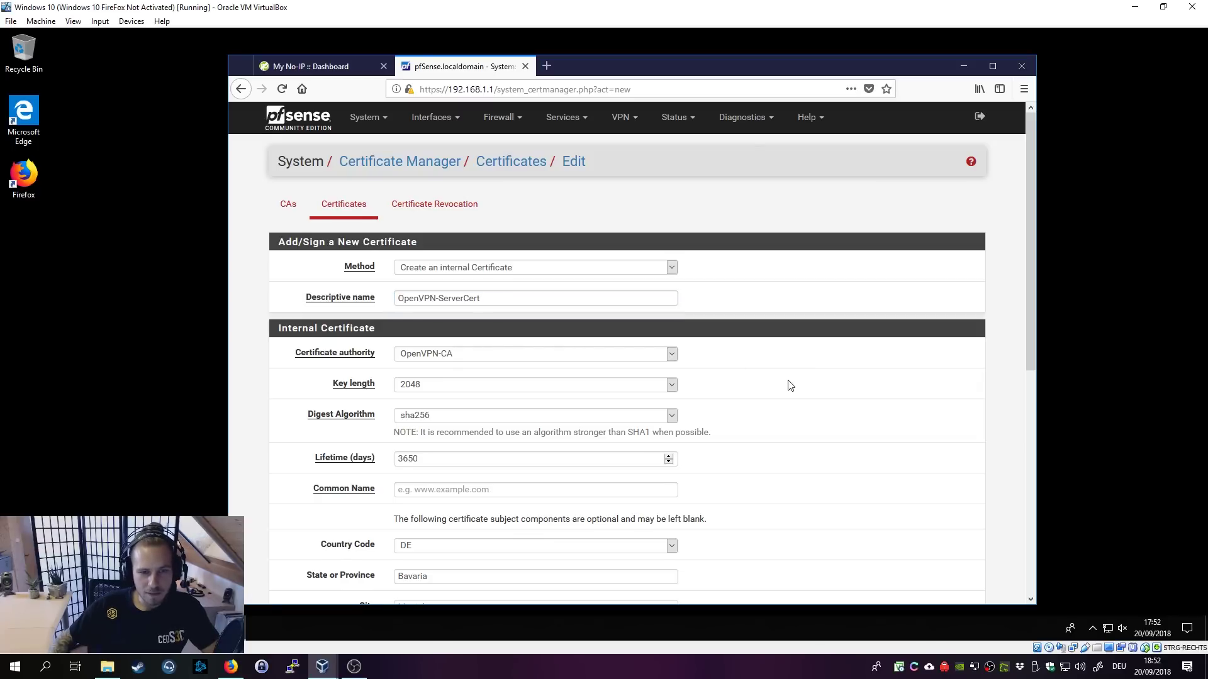
scroll(785, 381, "down", 3)
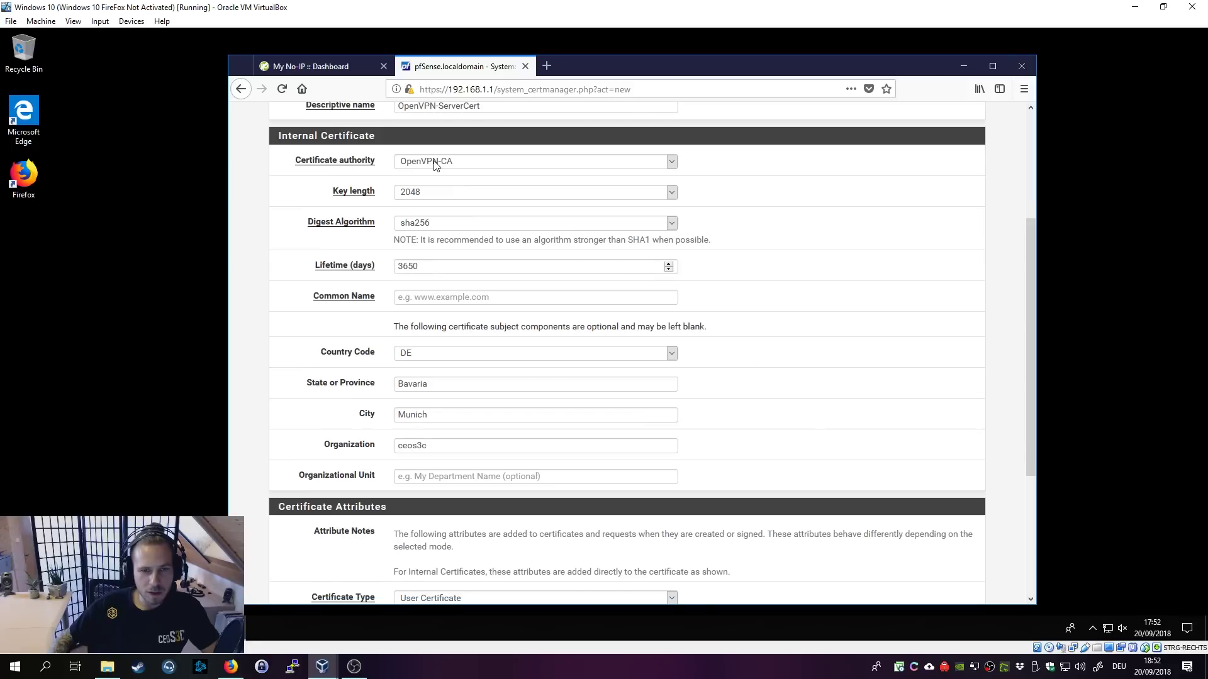
left_click(434, 163)
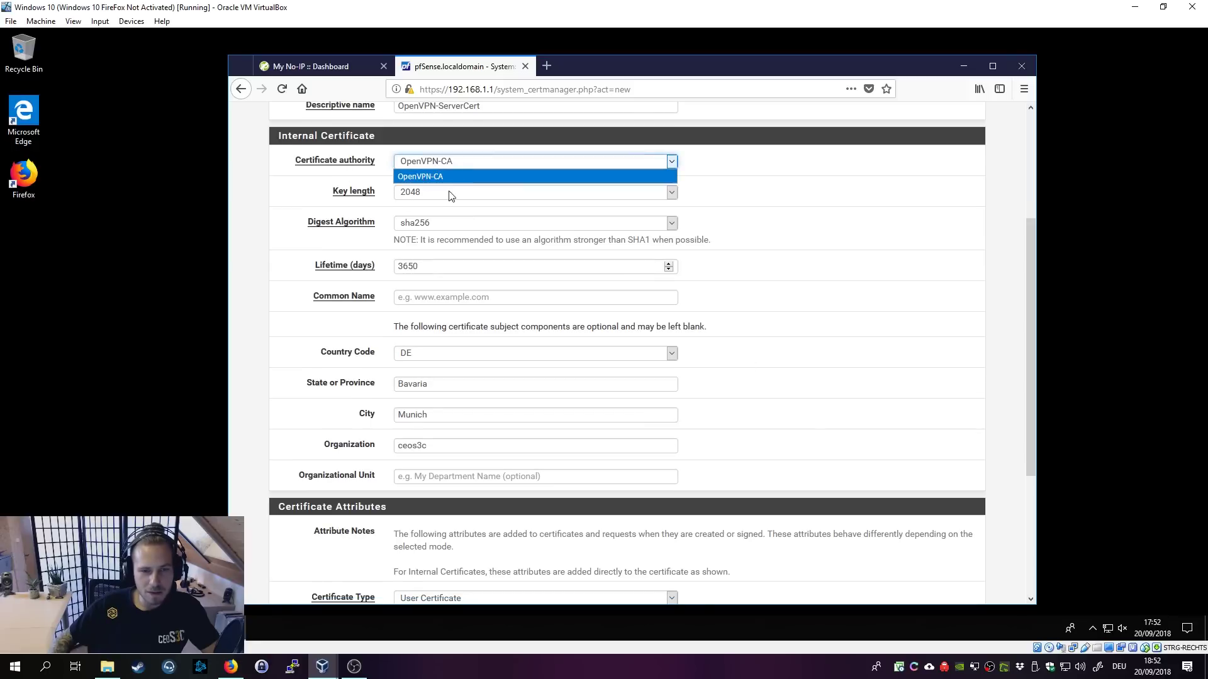
left_click(520, 178)
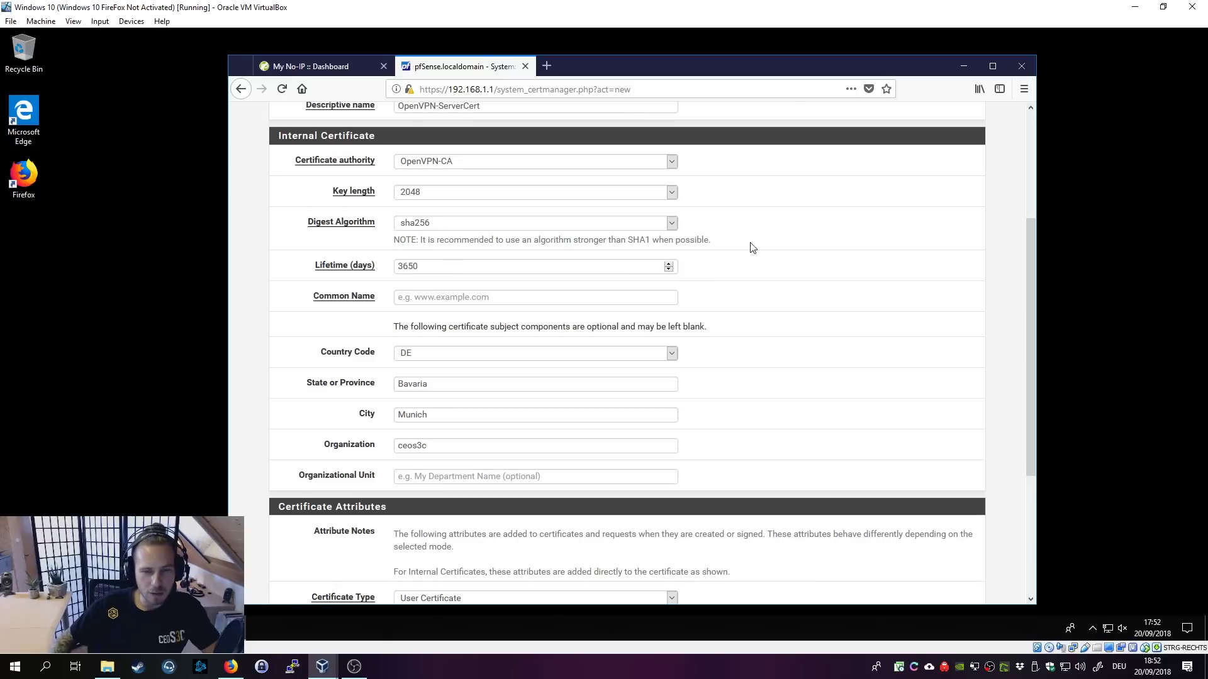
scroll(457, 220, "up", 3)
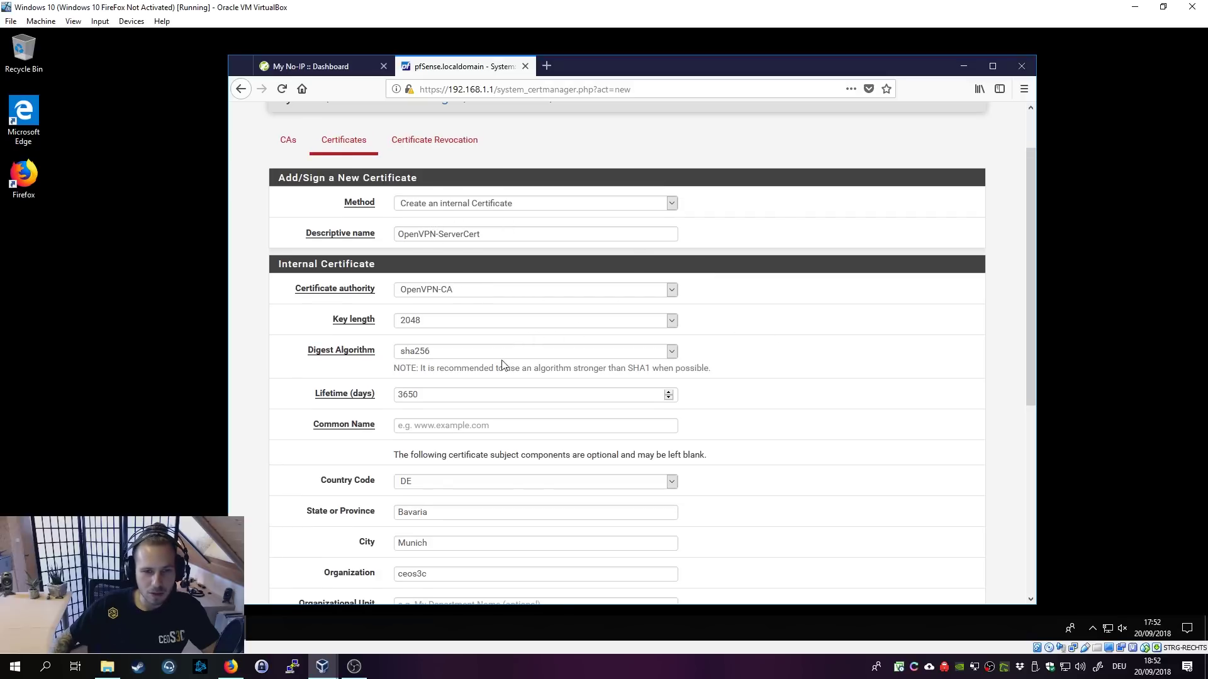
scroll(863, 386, "down", 2)
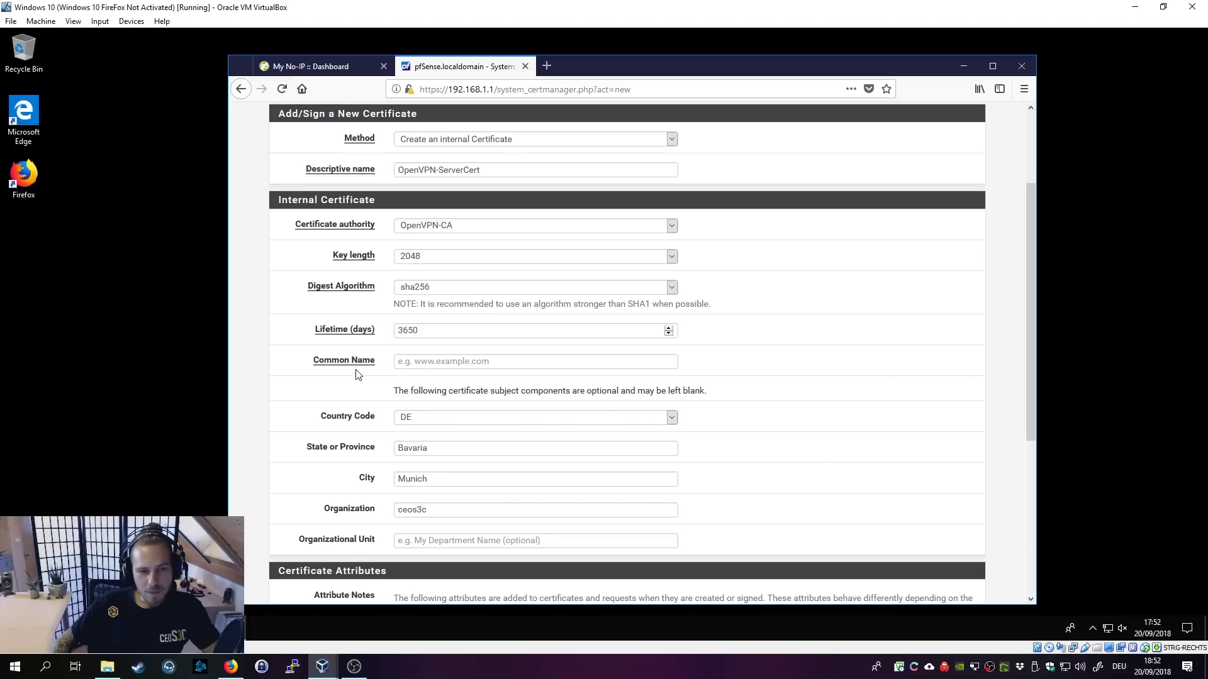
Step: Set the hopto.org dynamic DNS hostname as common name, choose Server Certificate type, and save
left_click(409, 364)
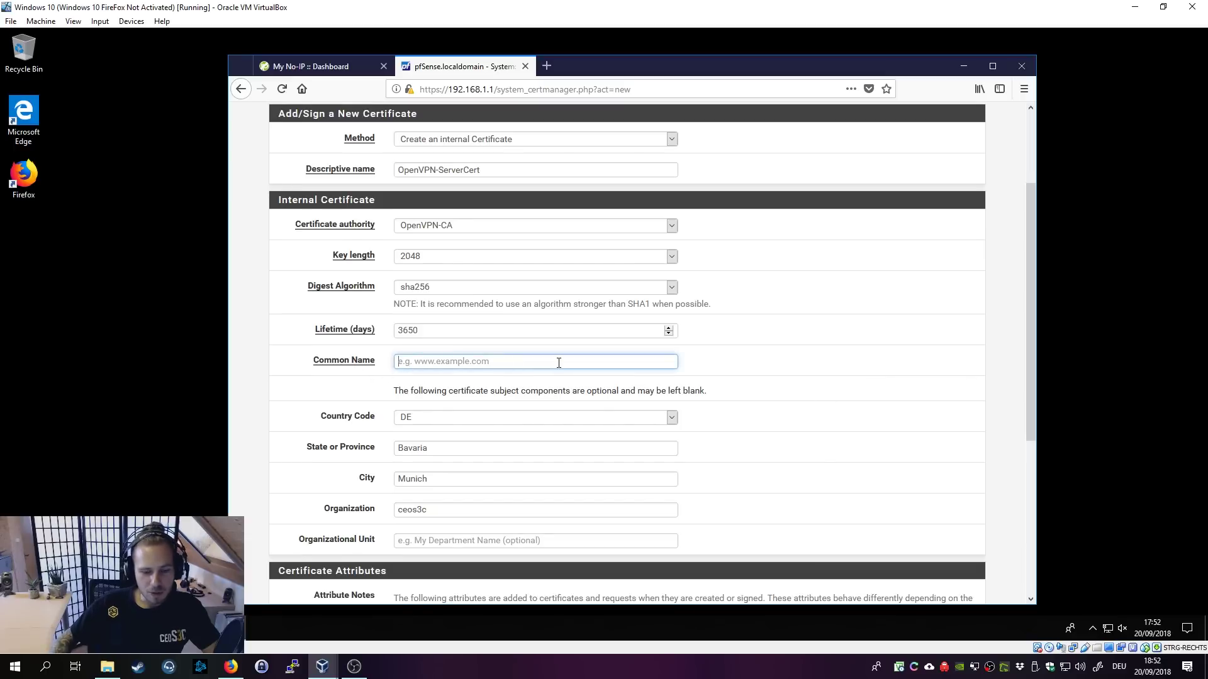
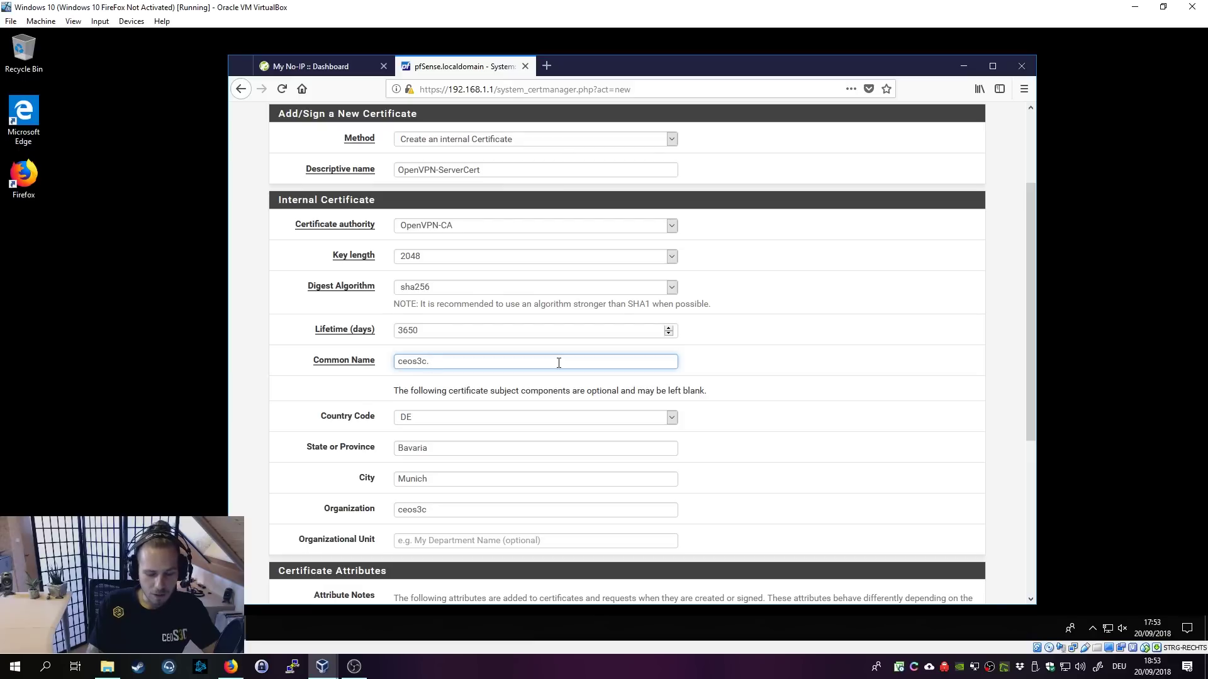
type("pto.org")
left_click(767, 418)
scroll(719, 390, "down", 3)
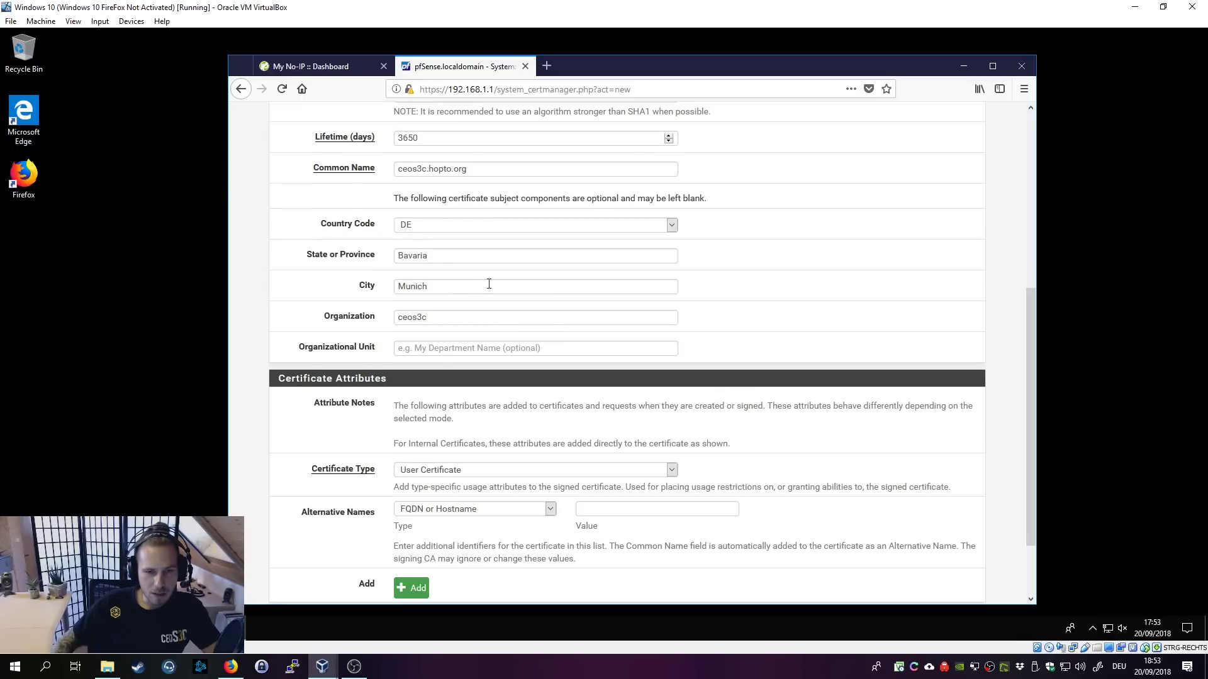
scroll(723, 314, "up", 4)
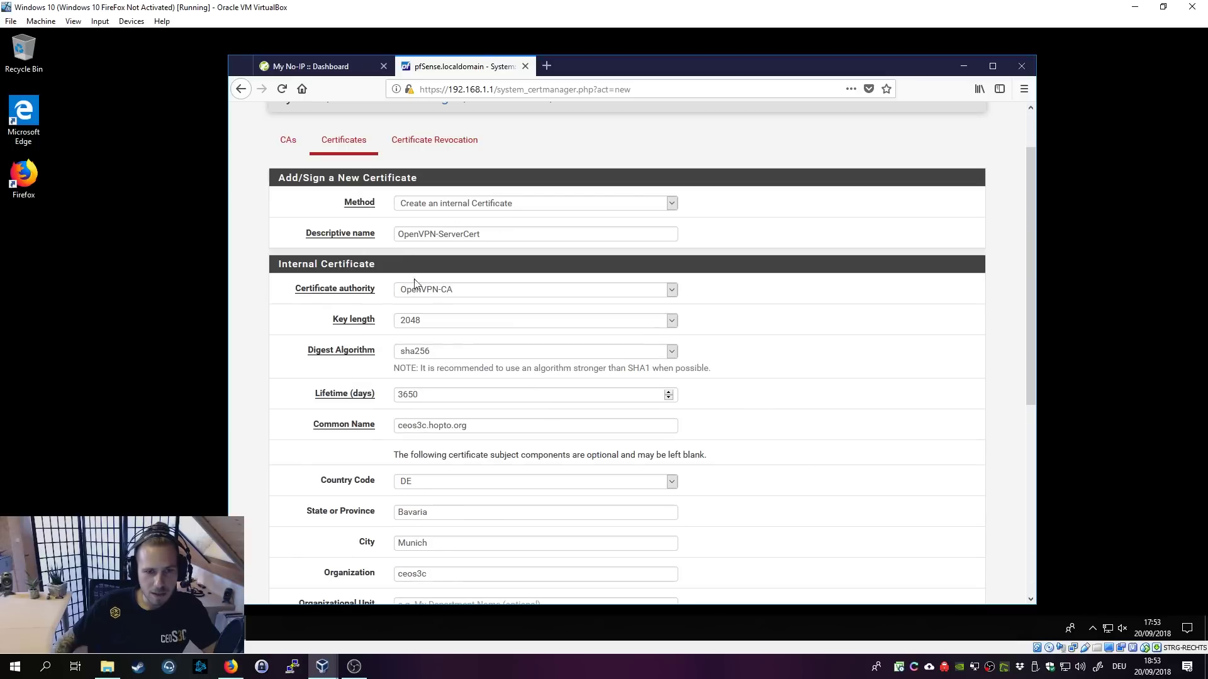
scroll(760, 412, "down", 5)
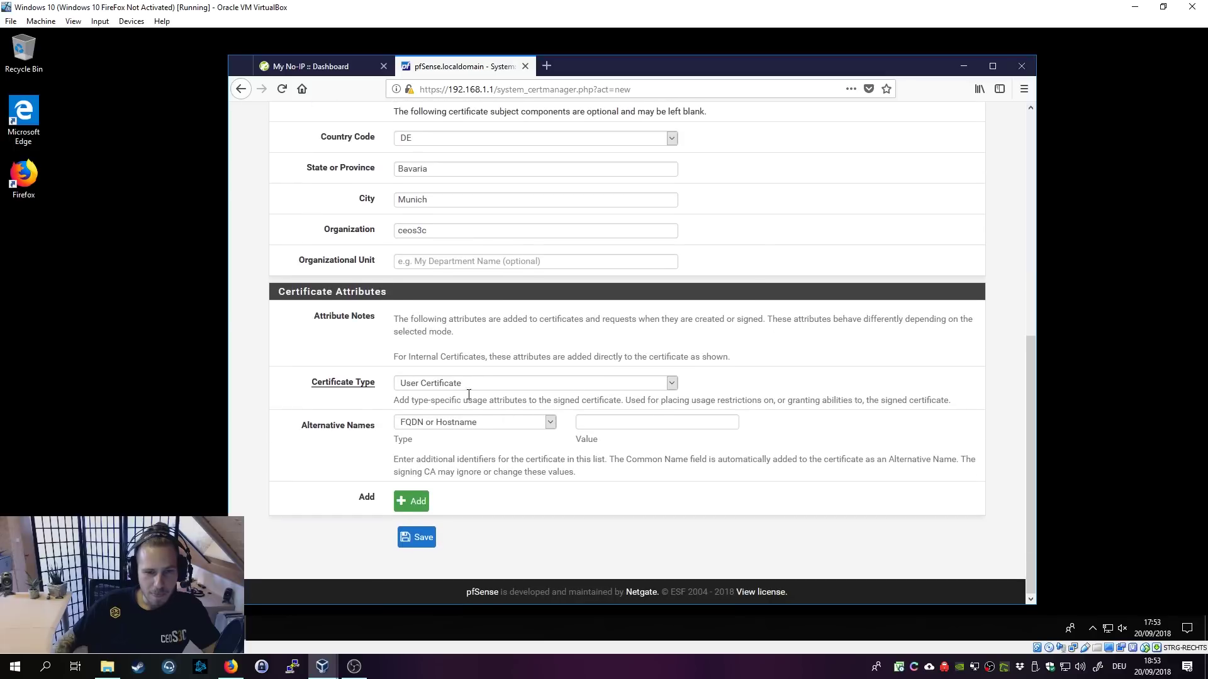
left_click(451, 389)
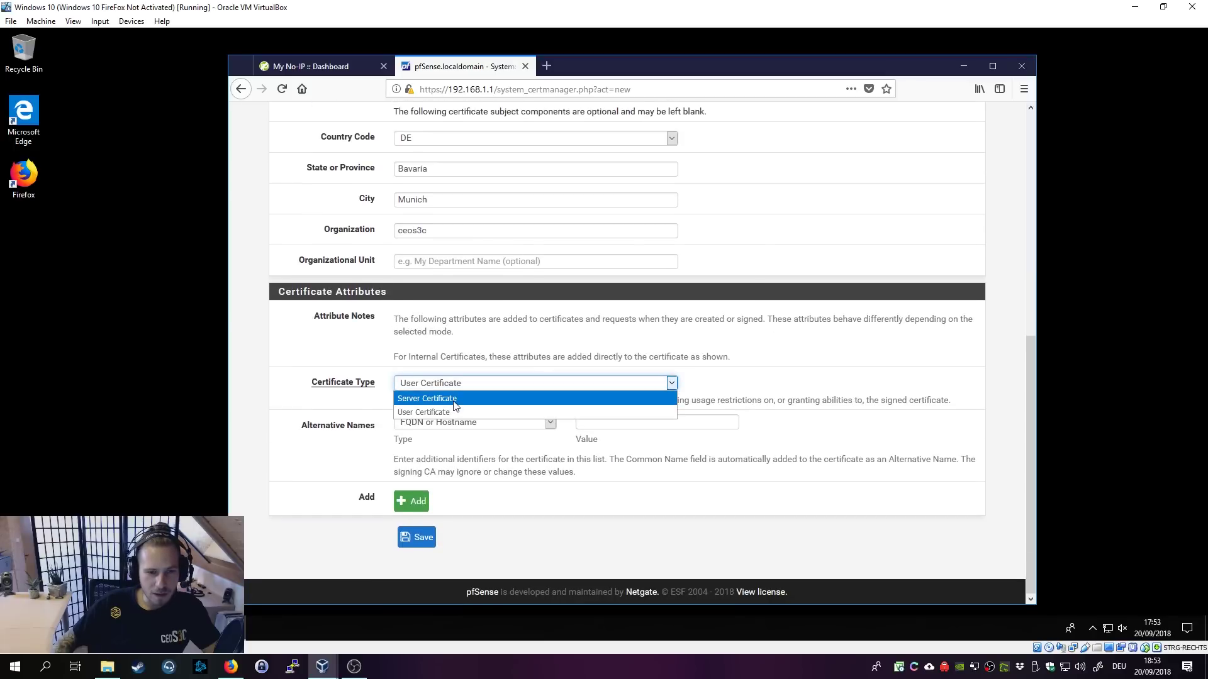
left_click(454, 400)
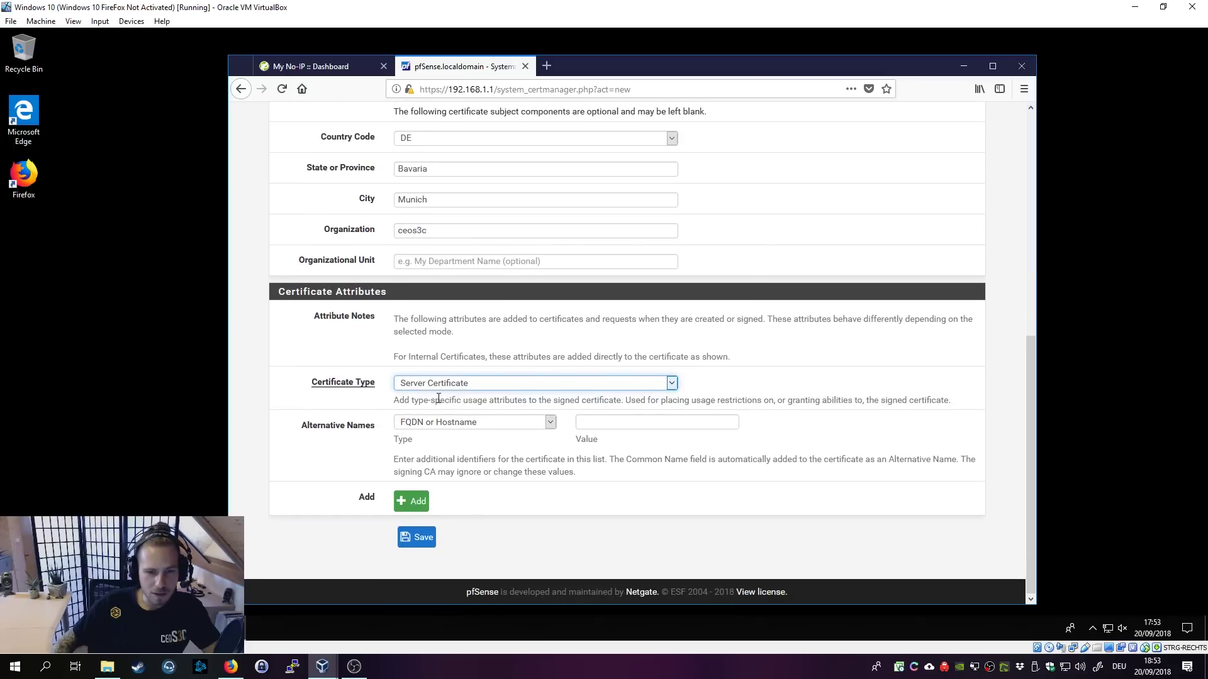
left_click(418, 538)
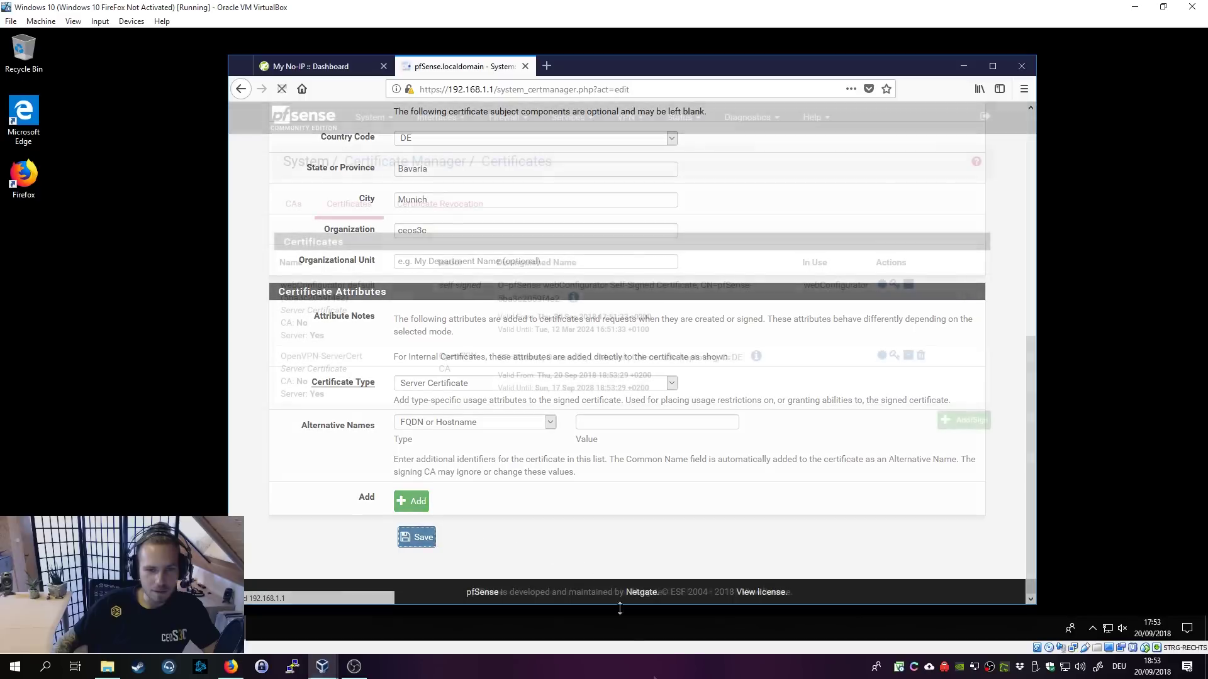
Step: Check the CAs and Certificates lists, then go to System > User Manager
left_click(306, 211)
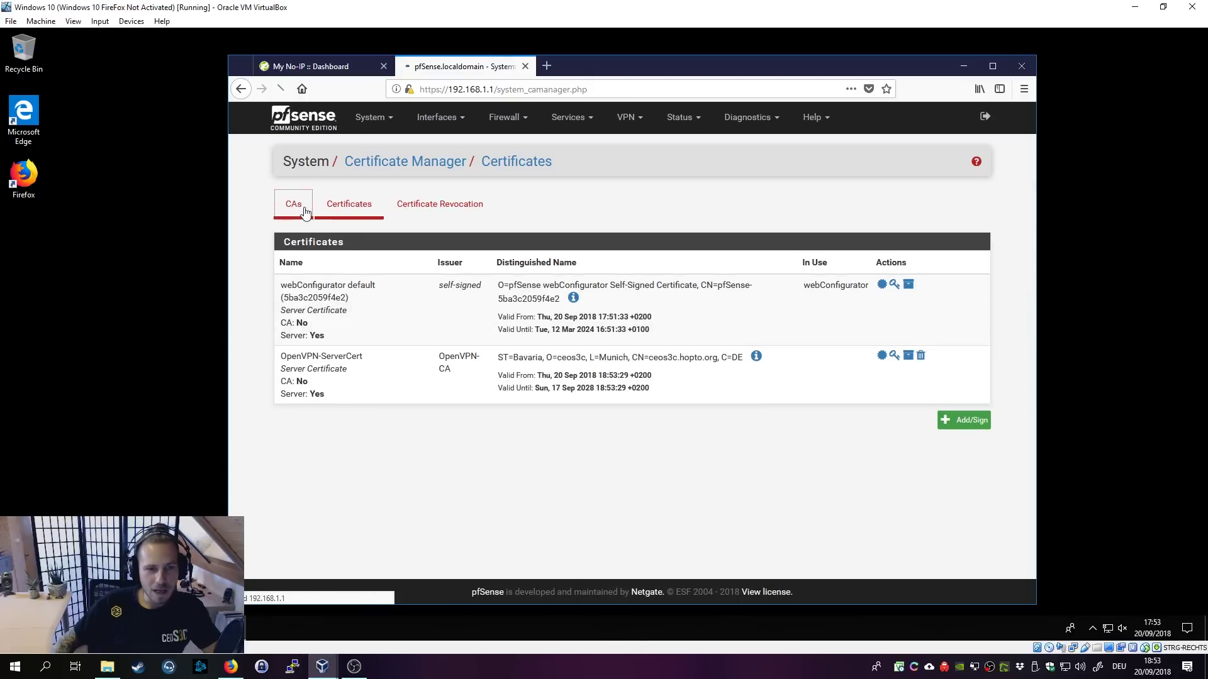
left_click(348, 206)
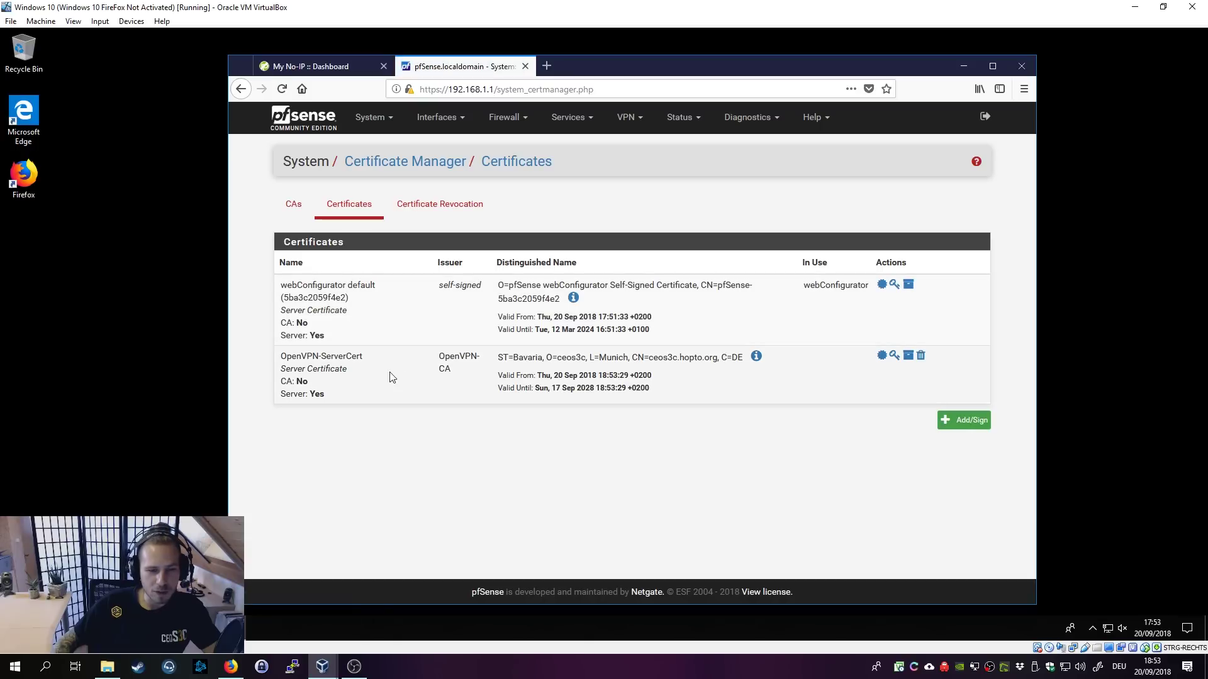
left_click(386, 125)
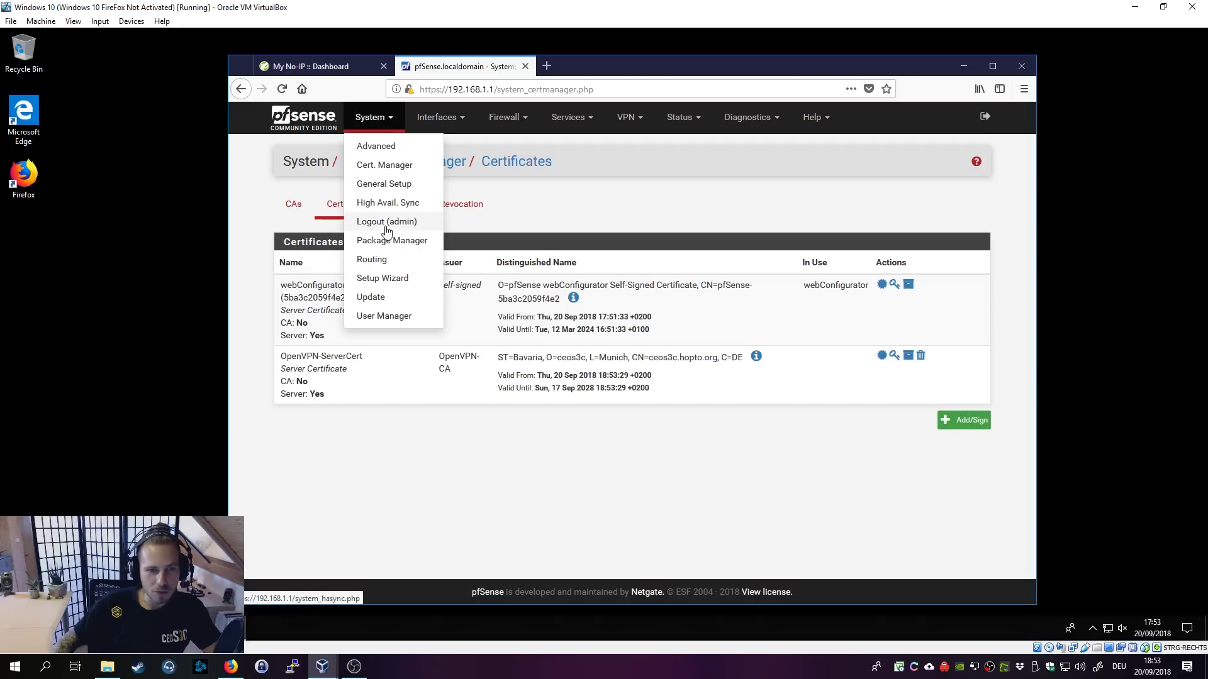
left_click(390, 316)
Step: Add a new user 'ceostest', entering and confirming its password
left_click(925, 309)
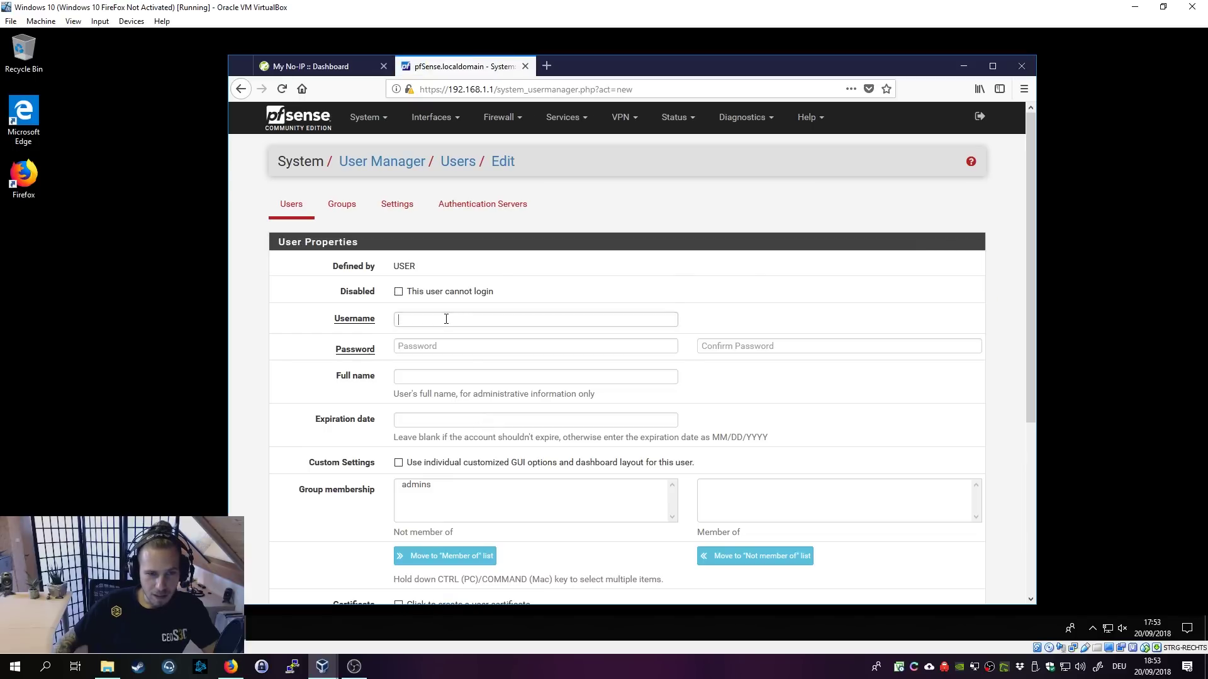
left_click(445, 319)
scroll(444, 319, "down", 1)
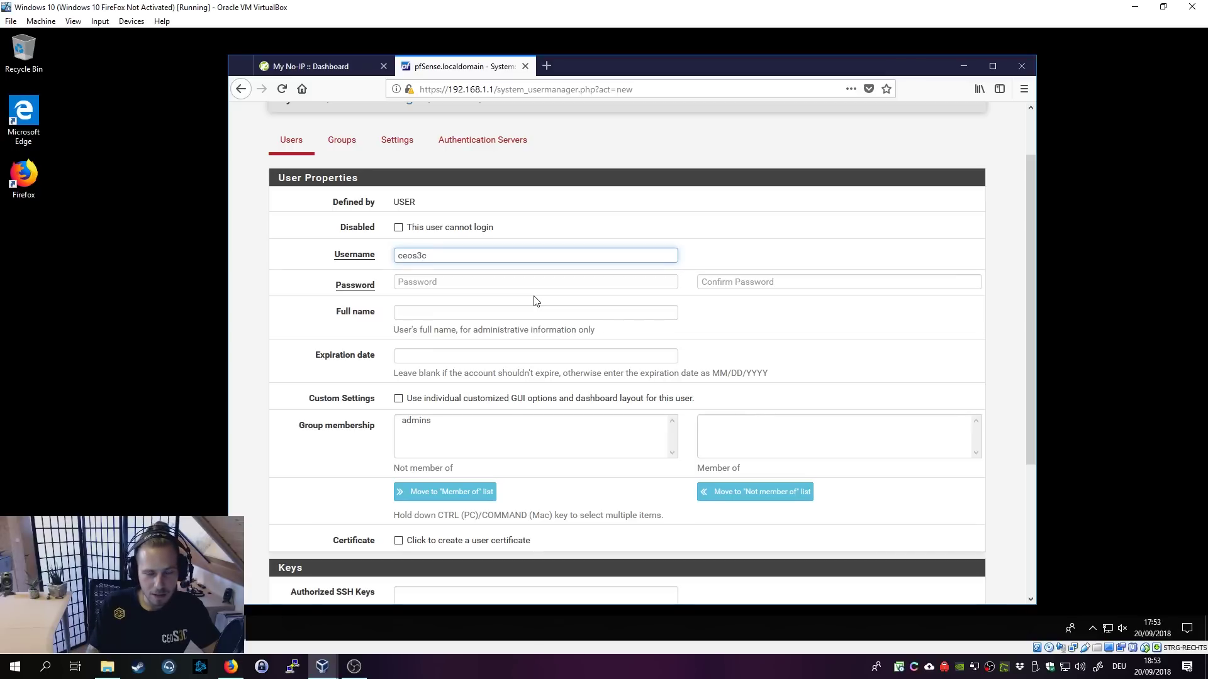
key("Tab")
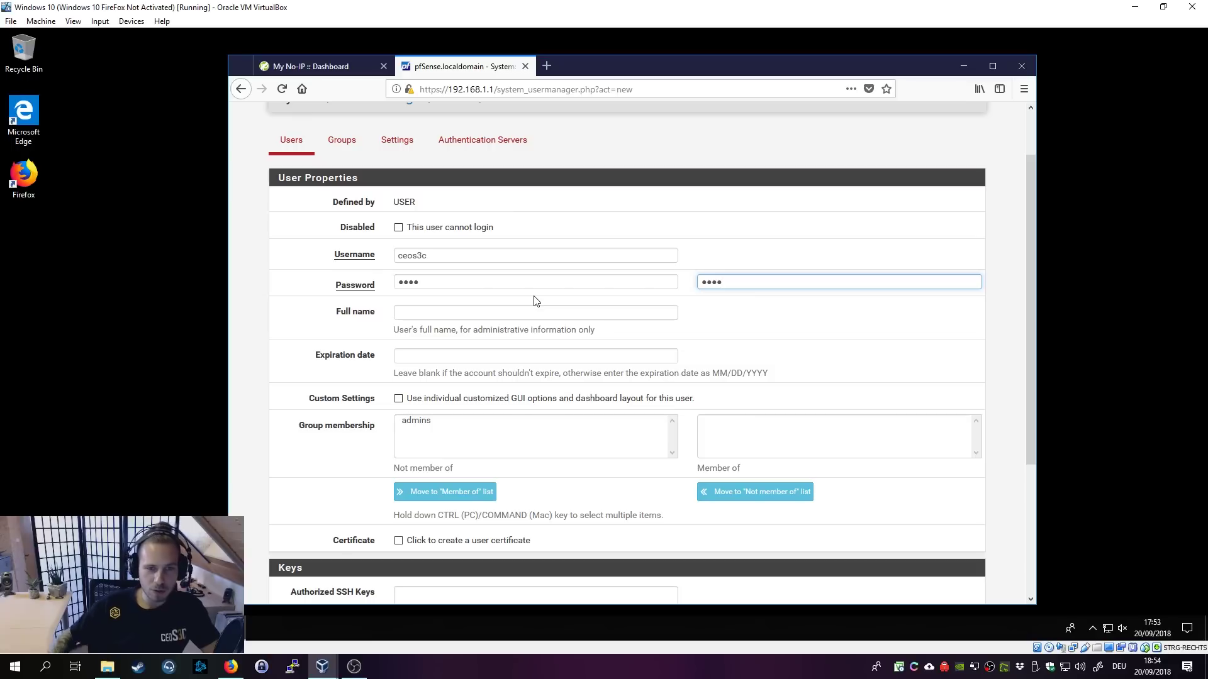
left_click(555, 315)
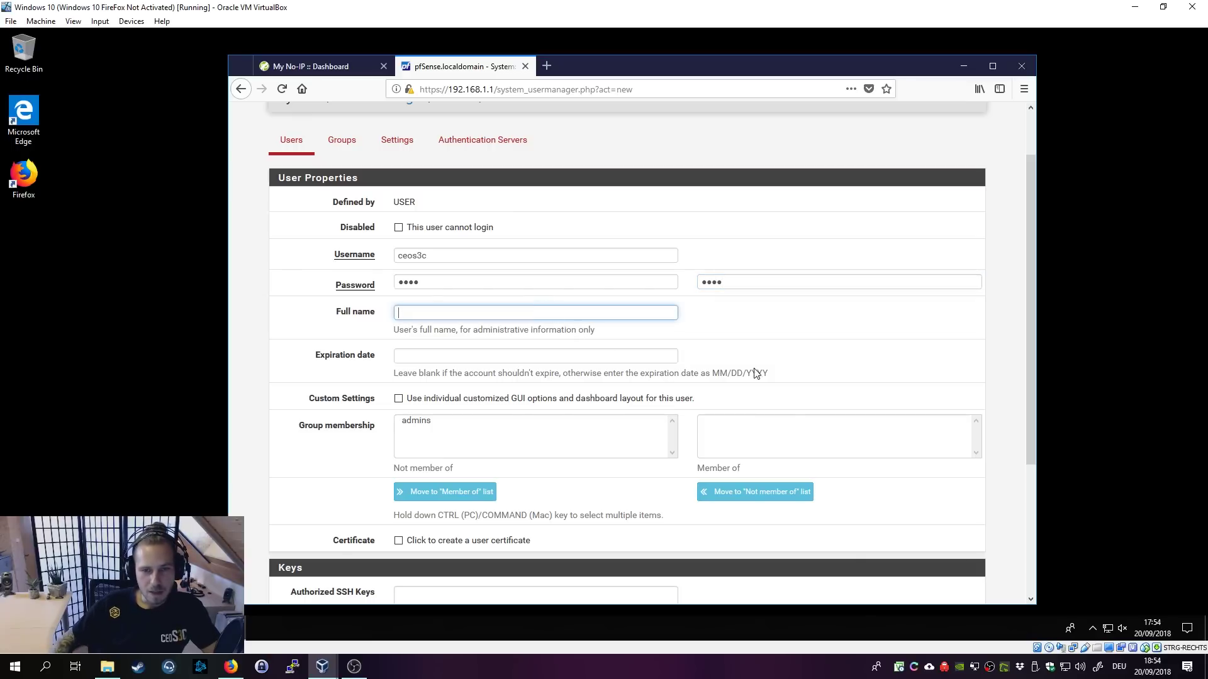
scroll(396, 261, "down", 2)
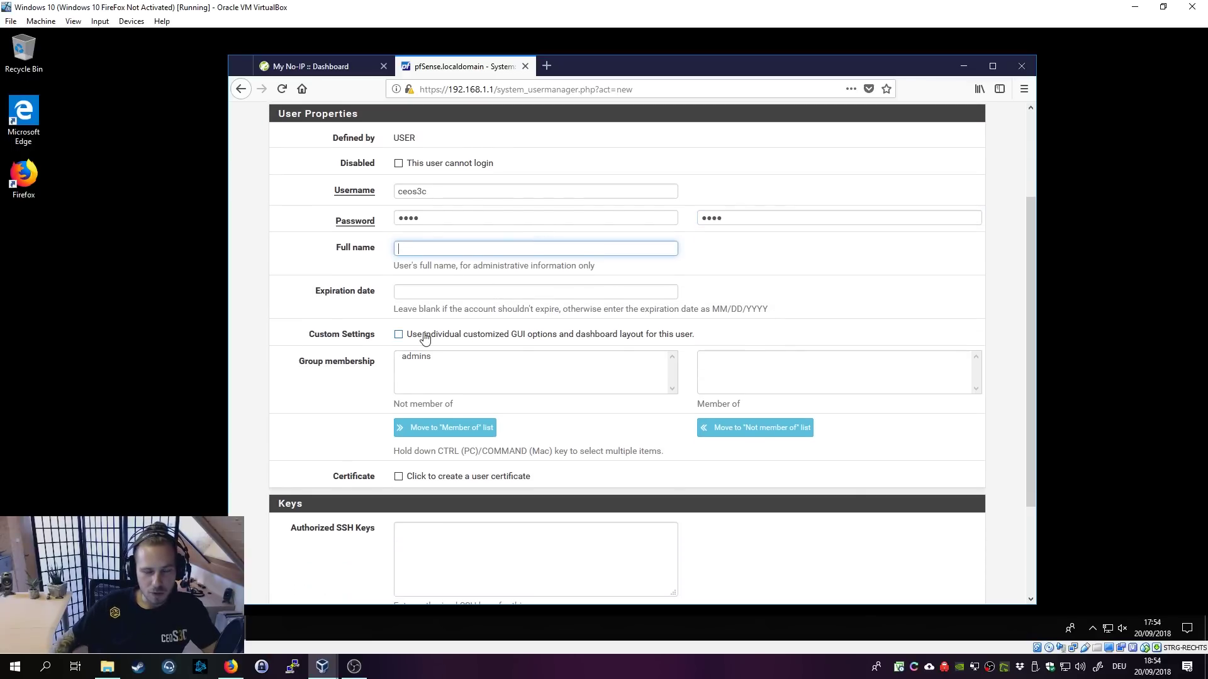
scroll(467, 270, "down", 2)
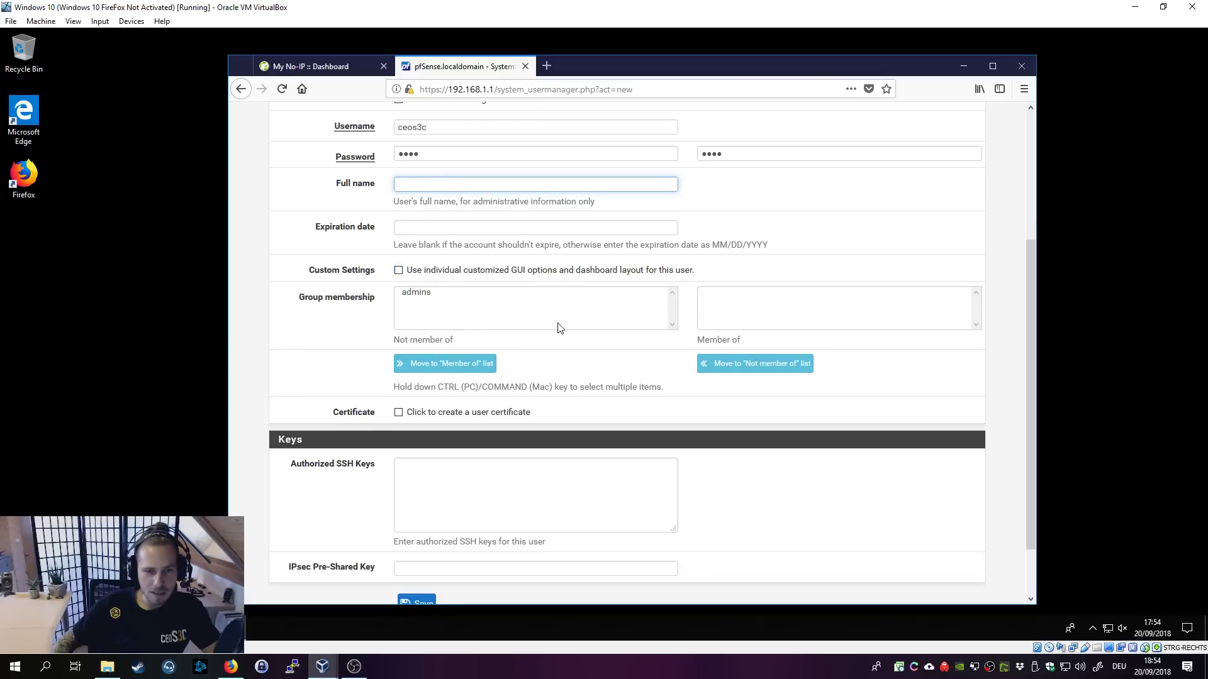
scroll(636, 385, "down", 1)
scroll(636, 385, "down", 2)
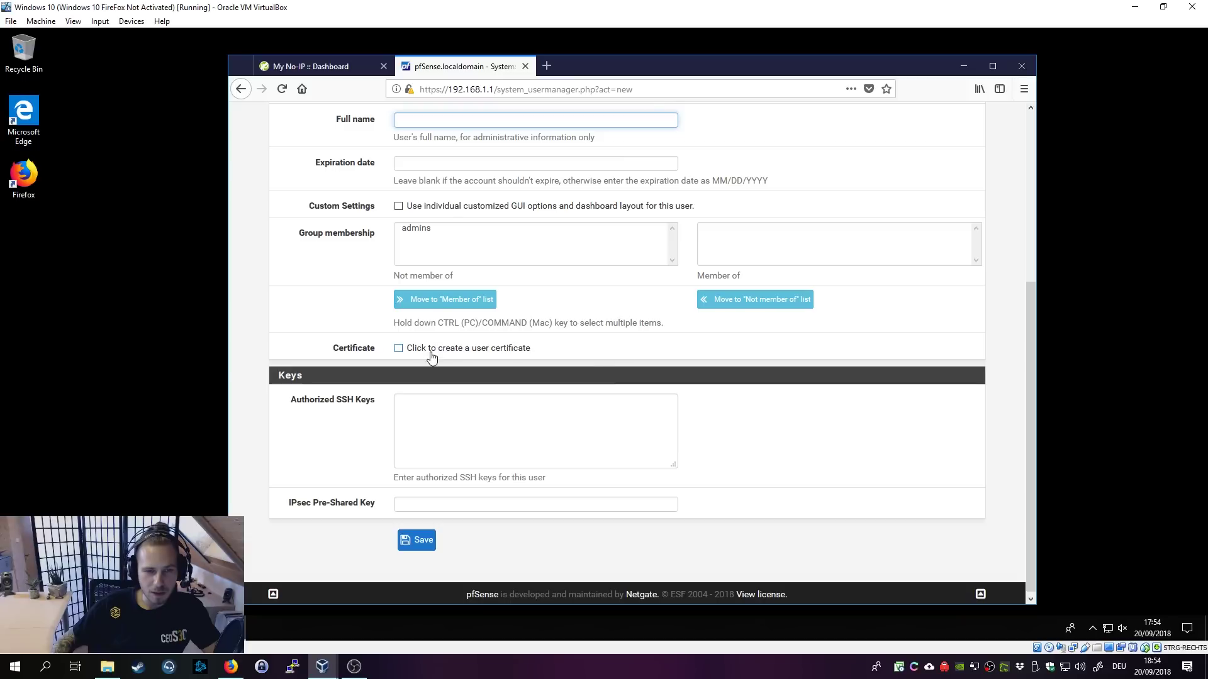
Step: Create a user certificate named 'vpnuse' signed by OpenVPN-CA and save the user
left_click(398, 349)
left_click(470, 404)
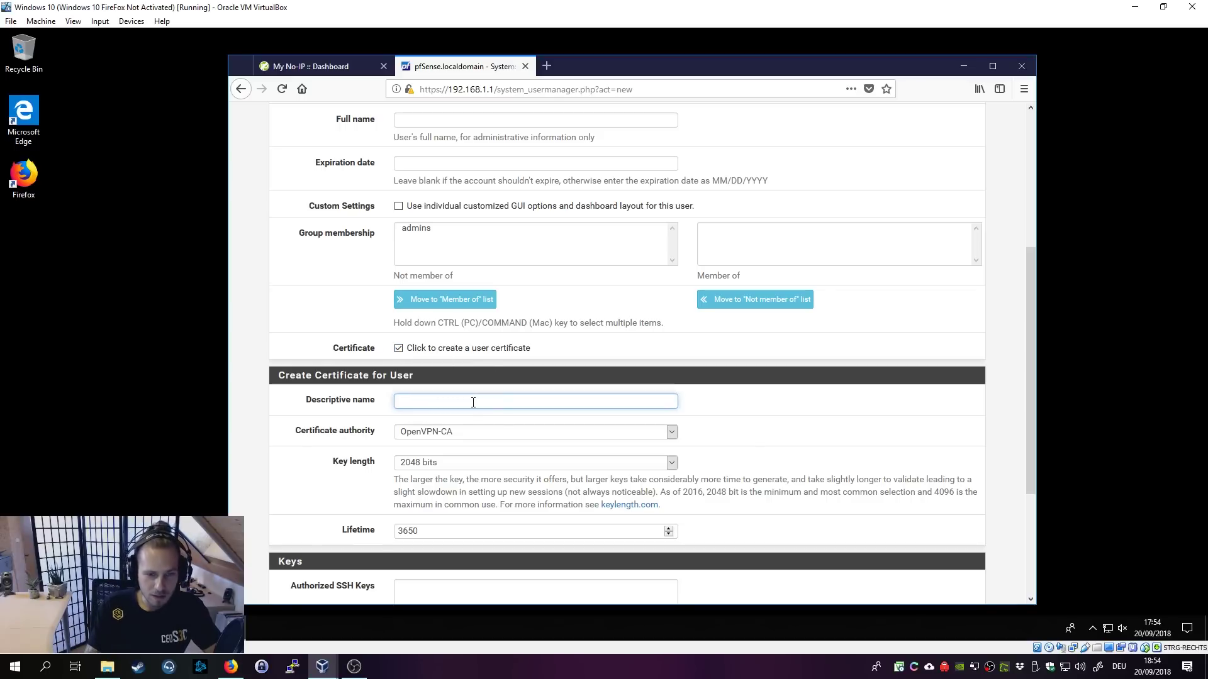
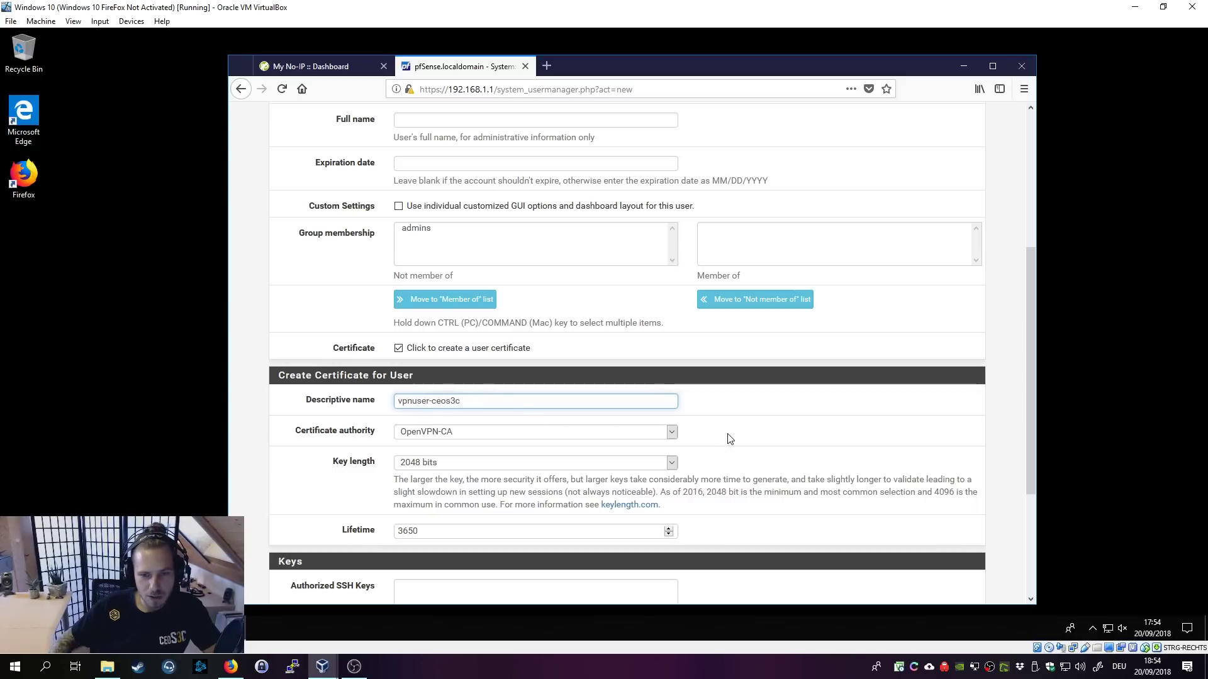
key("Tab")
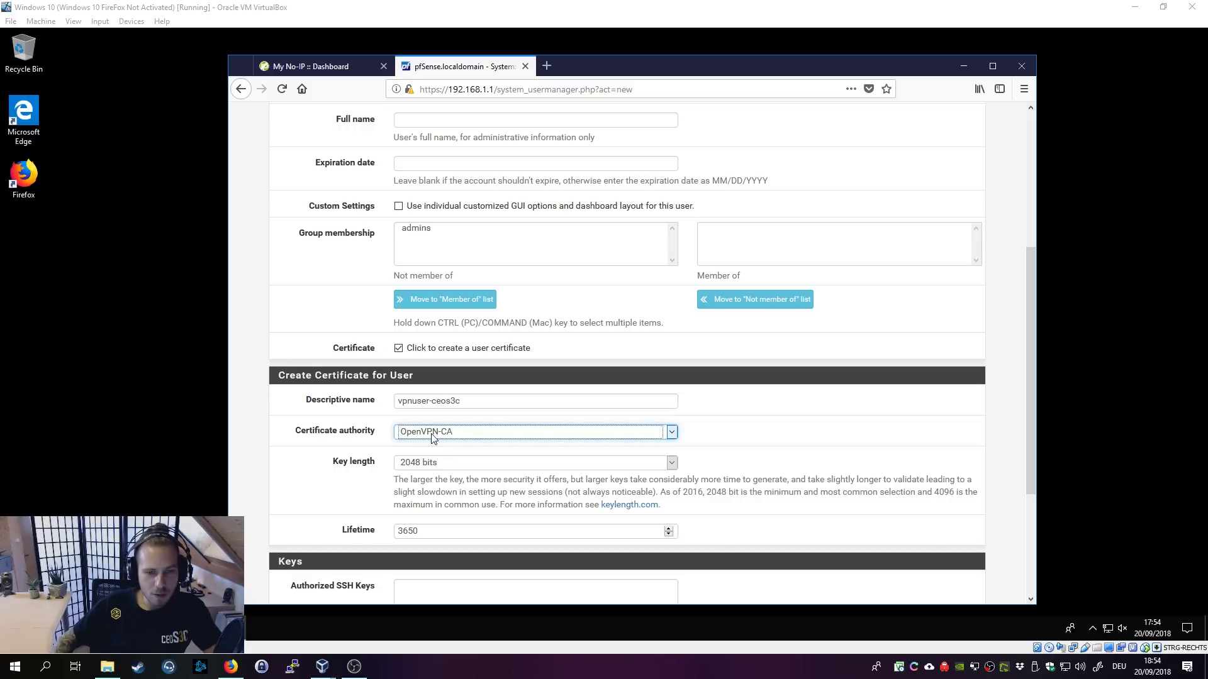
left_click(710, 434)
scroll(752, 434, "down", 2)
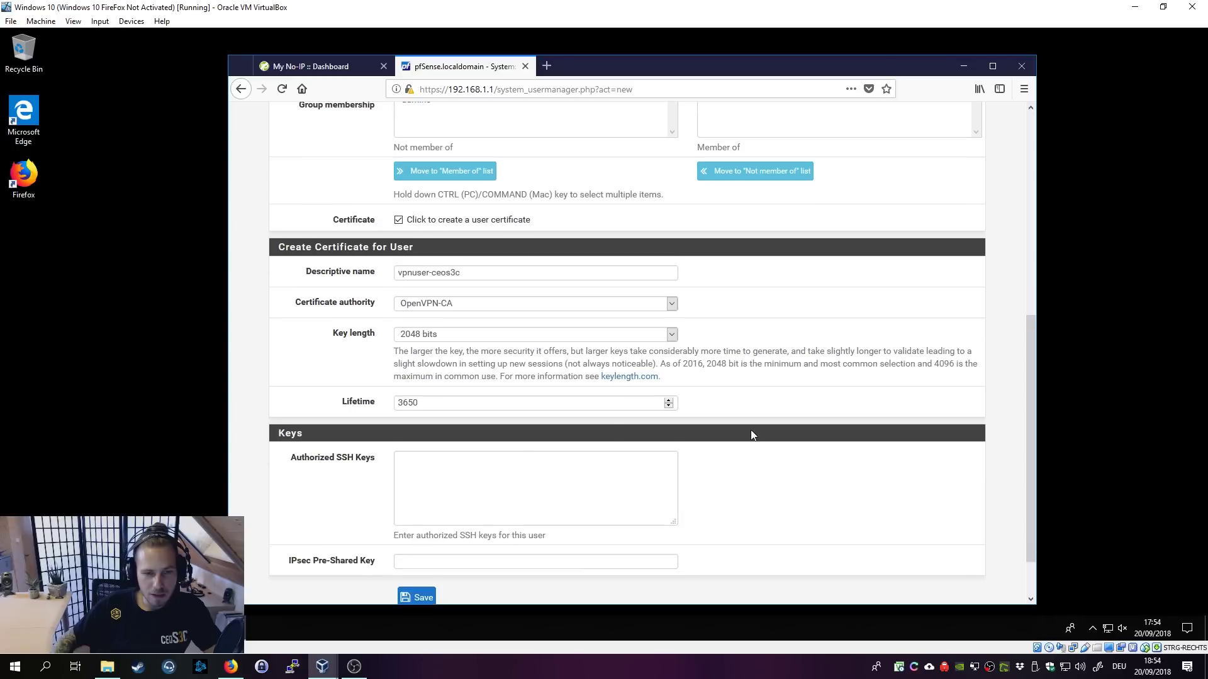
left_click(477, 306)
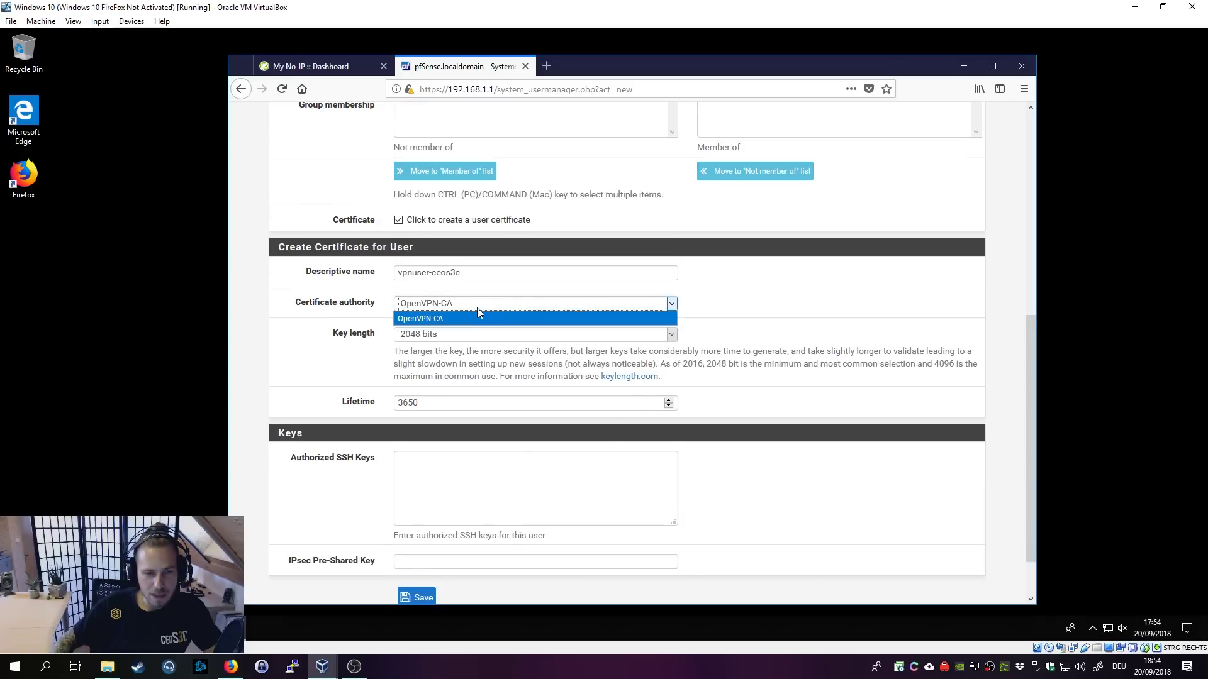
left_click(621, 317)
scroll(803, 488, "down", 1)
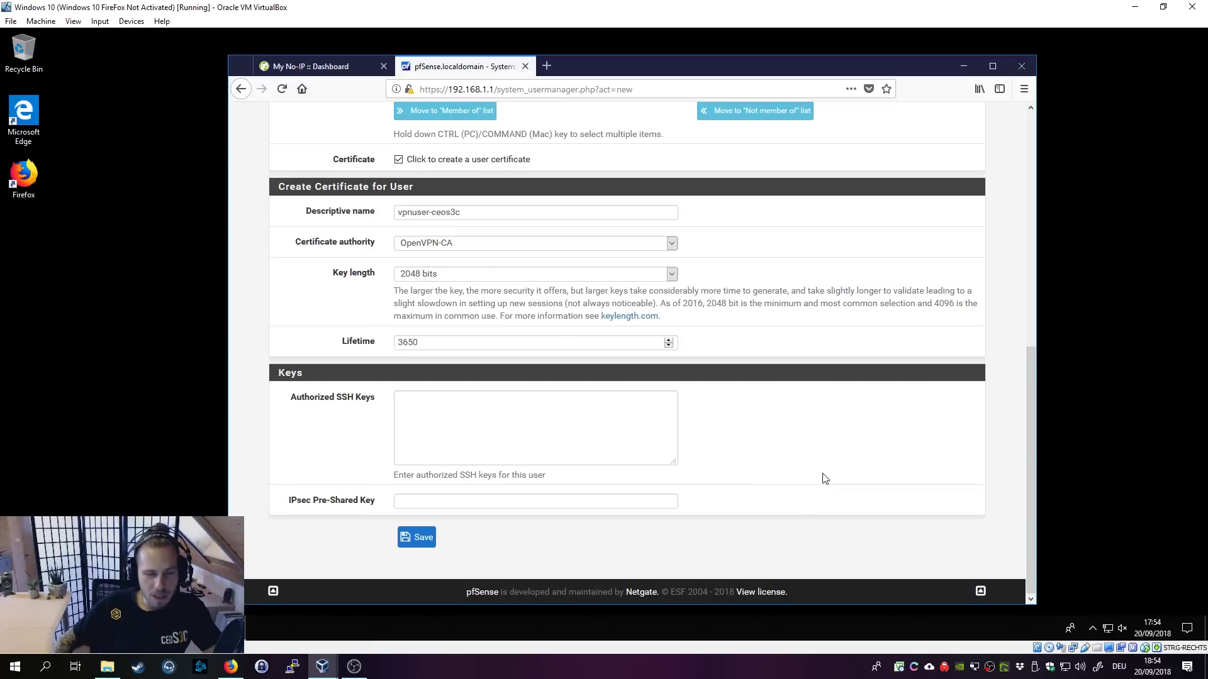
left_click(416, 539)
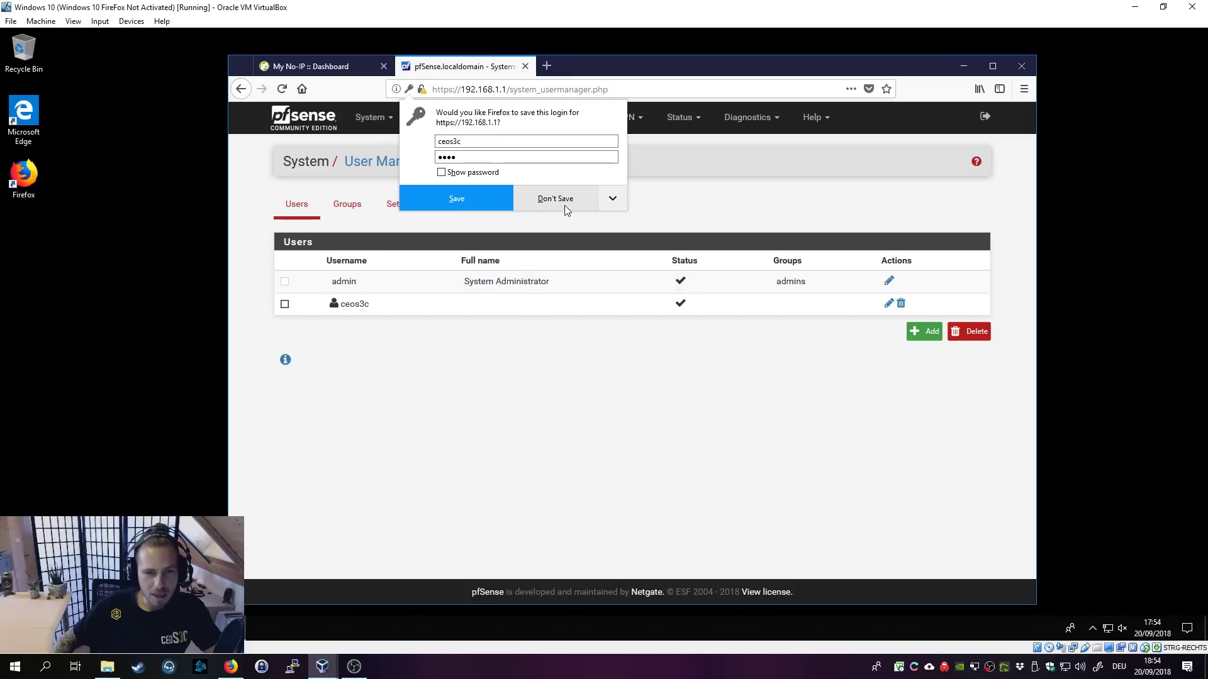
Step: Decline Firefox's offer to save the new user's login
left_click(565, 203)
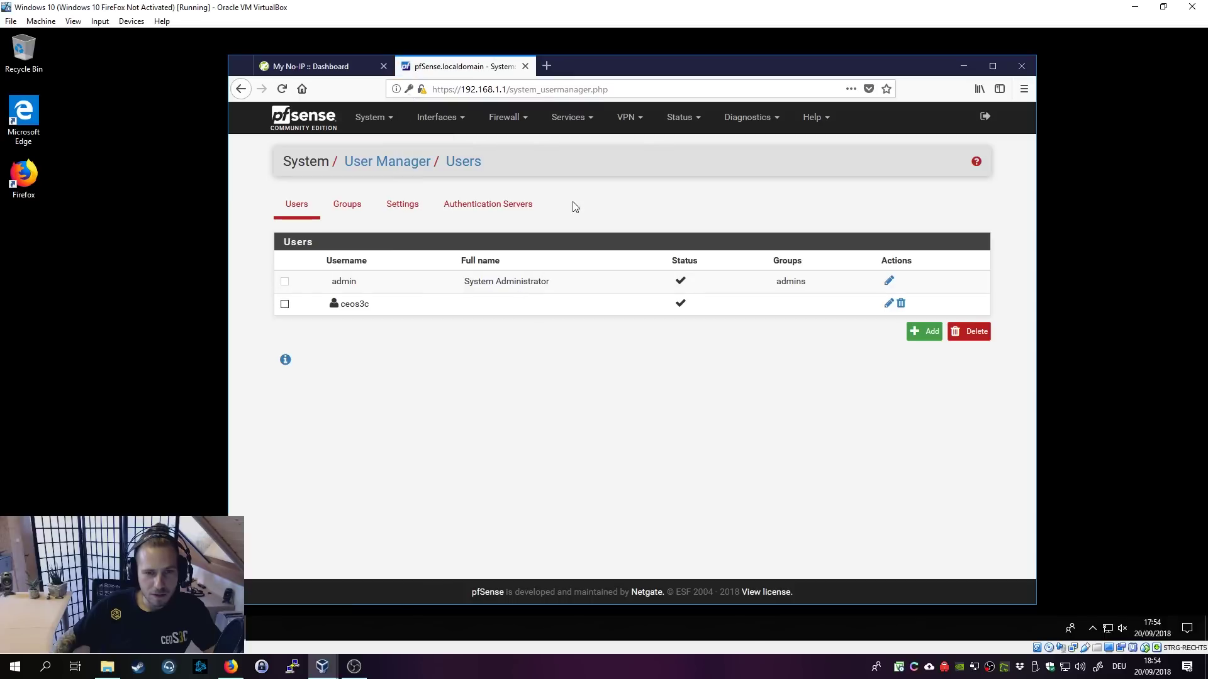
left_click(636, 677)
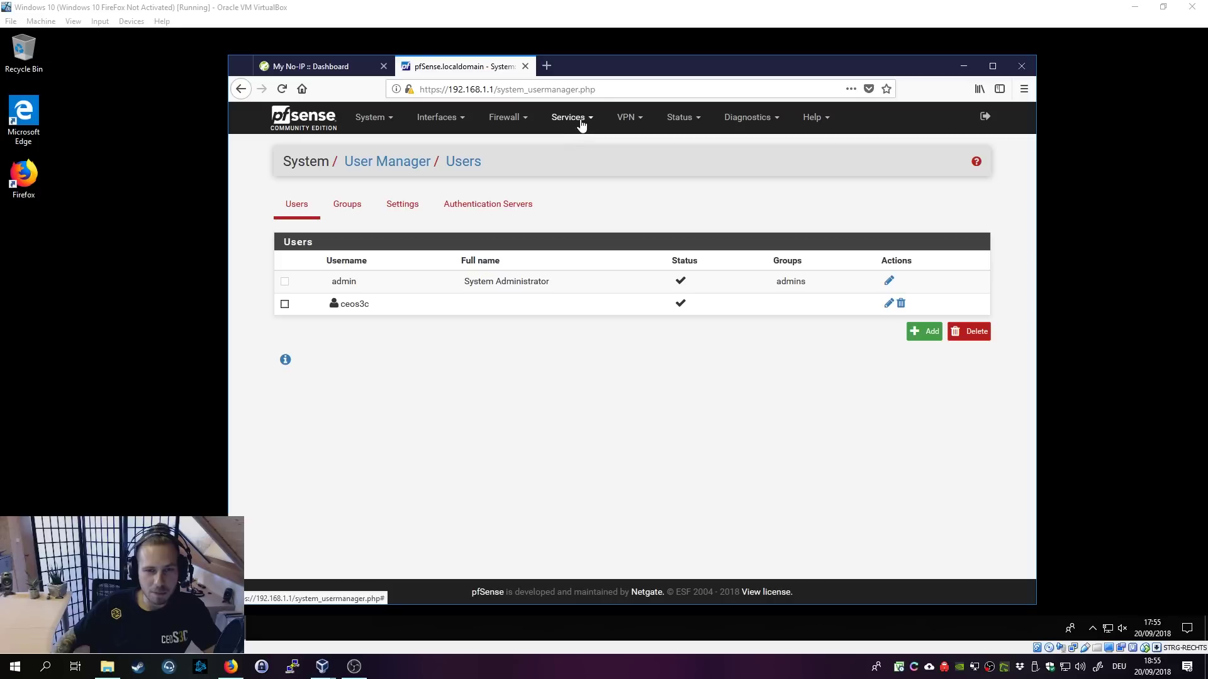
Step: Search Package Manager's available packages for OpenVPN and install openvpn-client-export
left_click(374, 120)
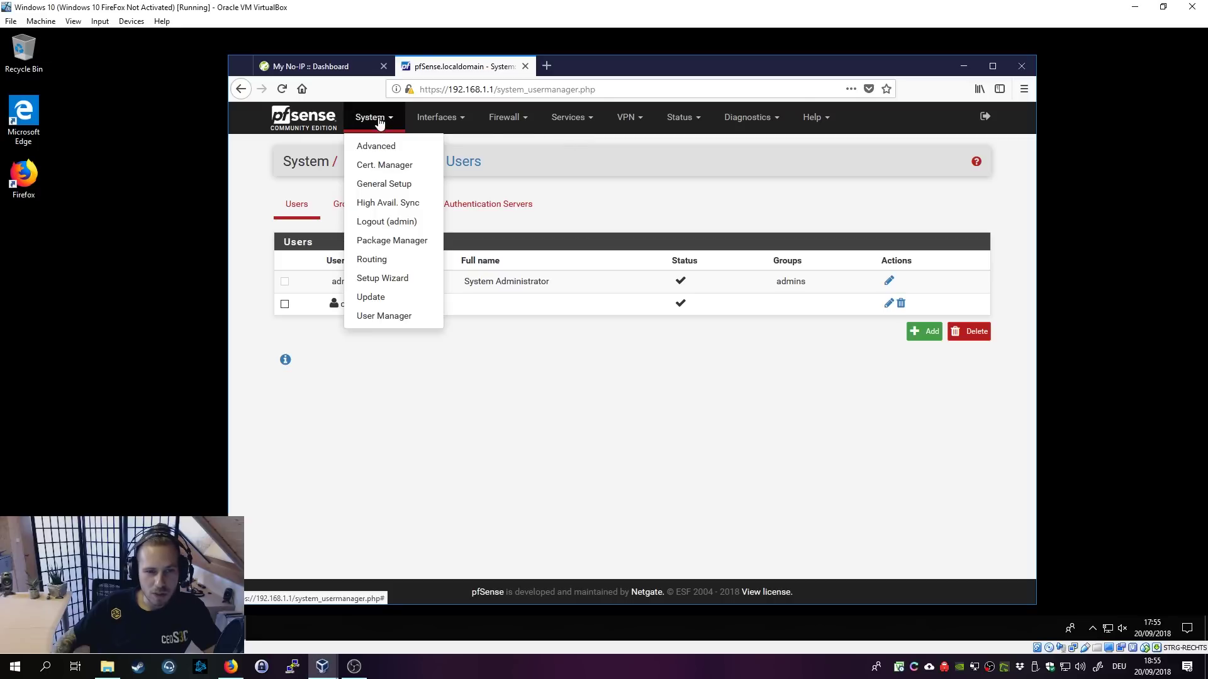
left_click(392, 239)
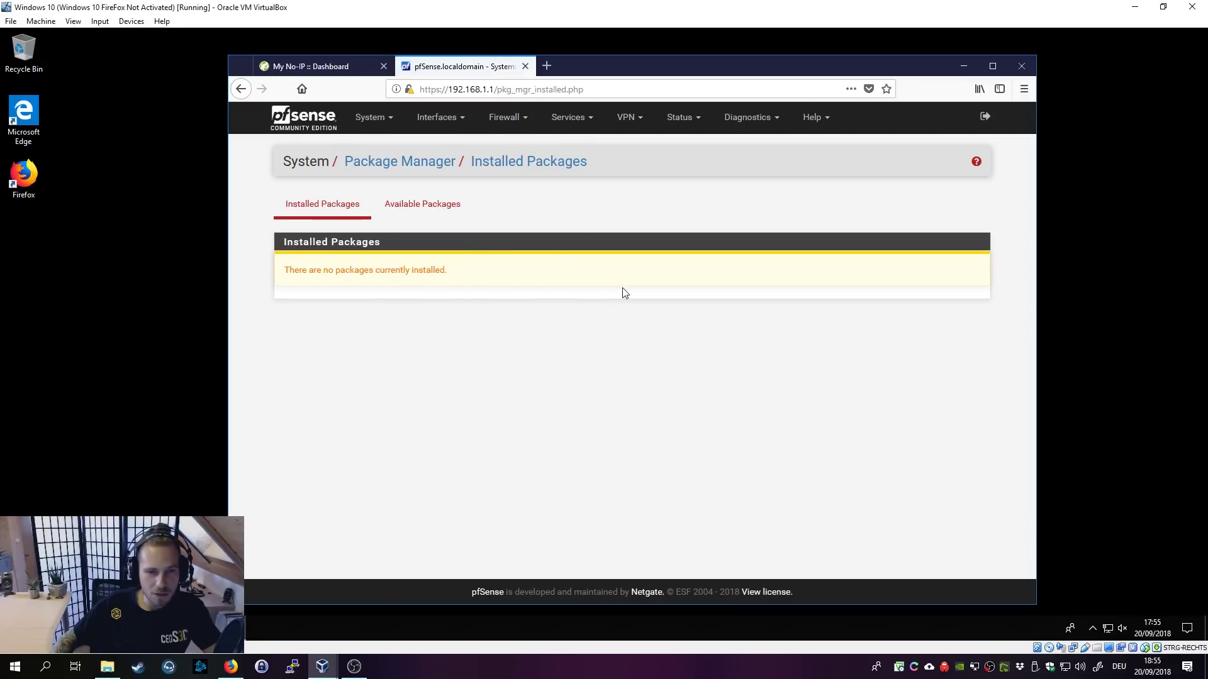
left_click(434, 214)
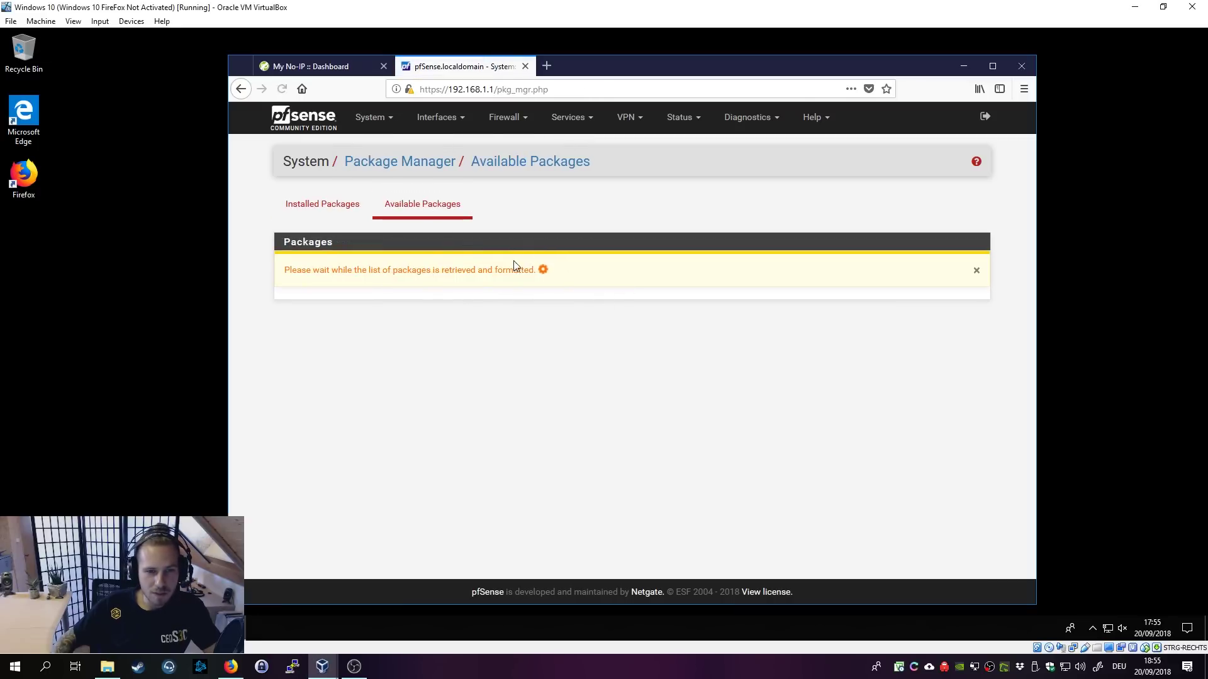
left_click(466, 264)
type("OpenVPN")
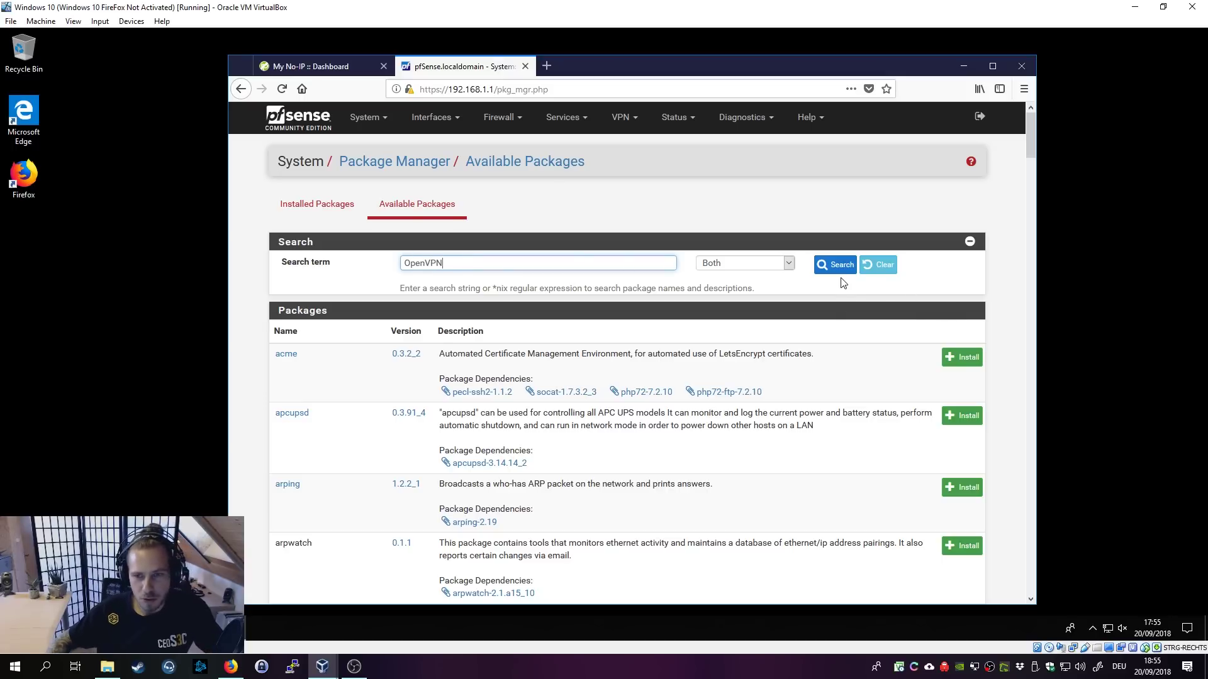
left_click(838, 267)
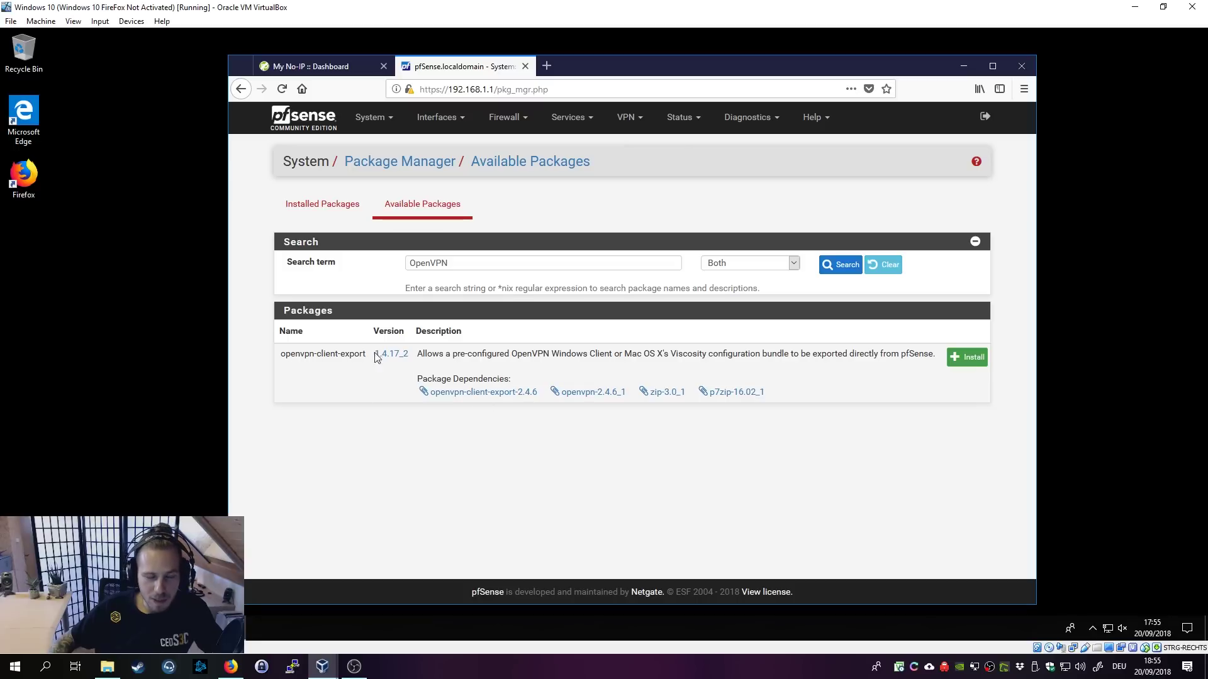
left_click(967, 357)
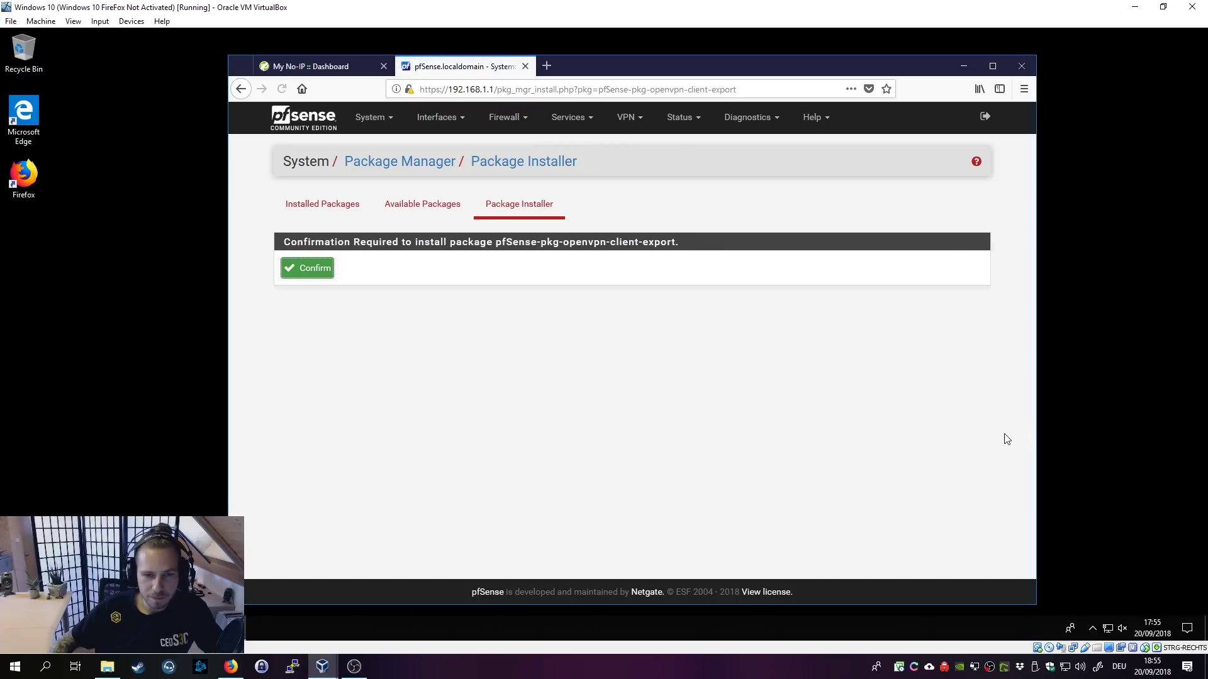
left_click(315, 268)
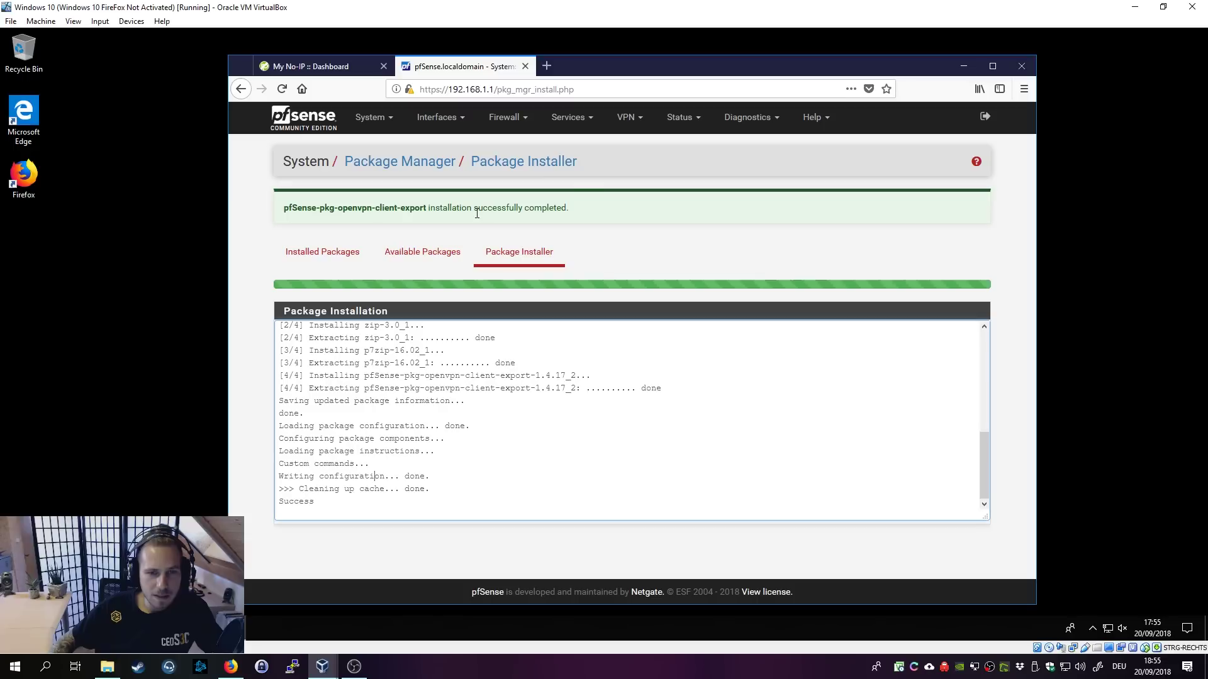
Step: Run the OpenVPN wizard with Local User Access, keeping OpenVPN-CA and OpenVPN-ServerCert
left_click(639, 123)
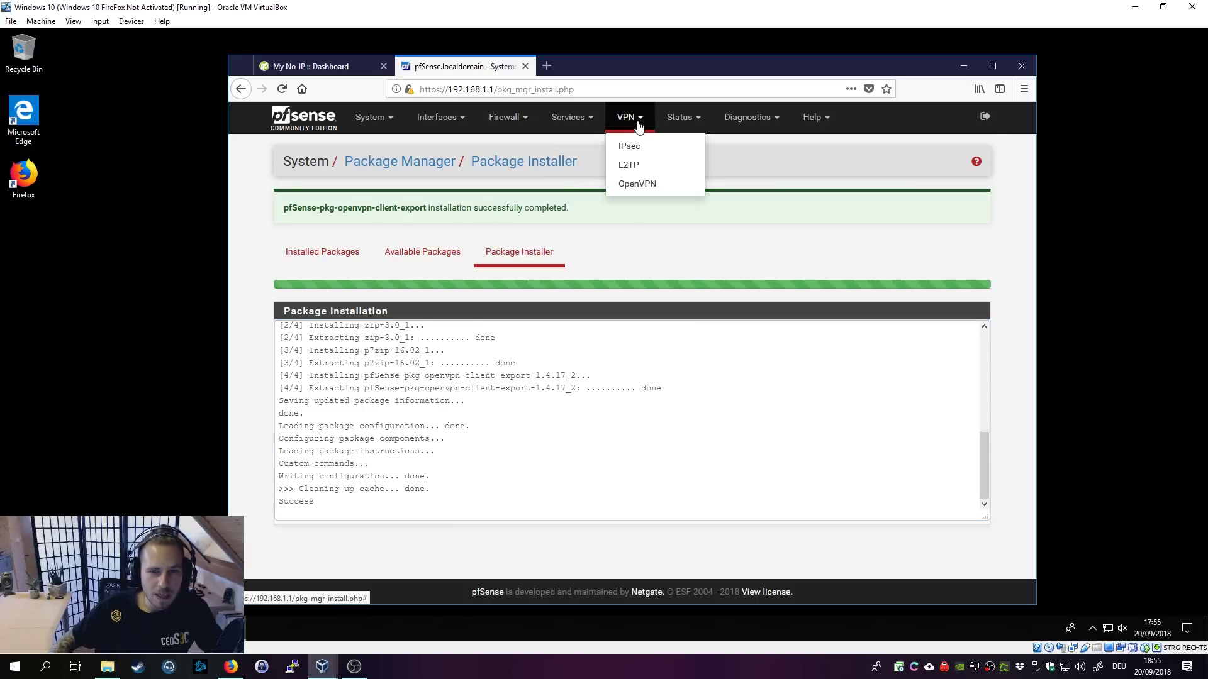
left_click(636, 186)
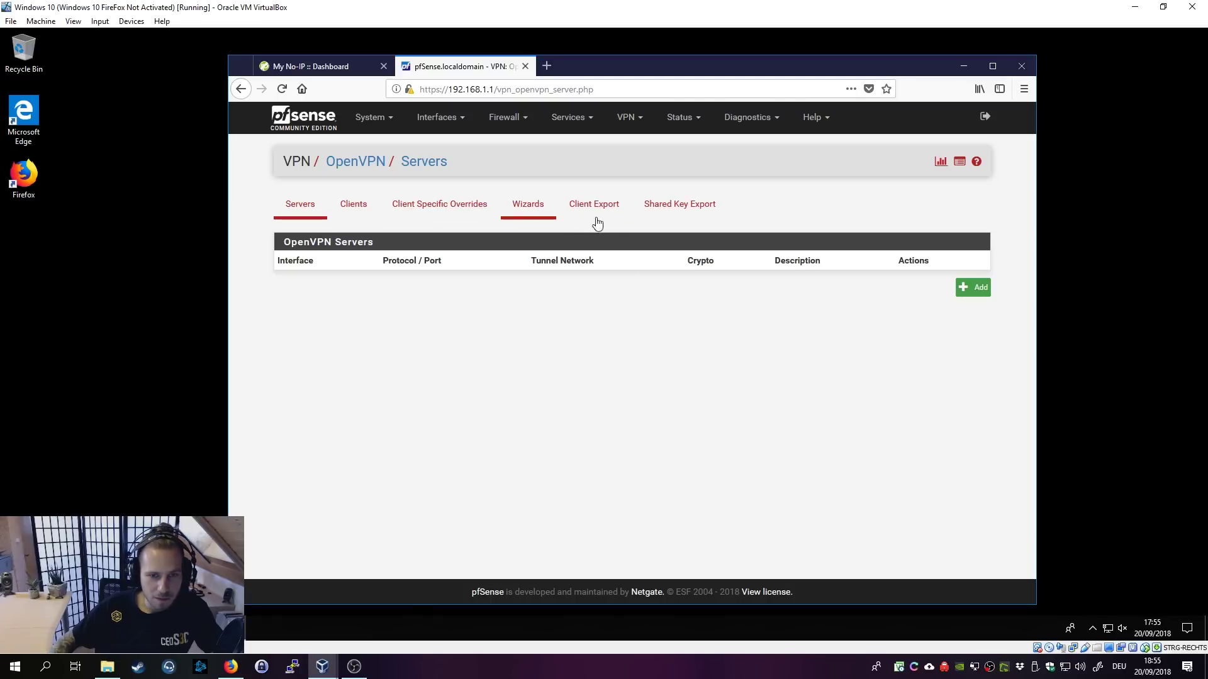
left_click(536, 214)
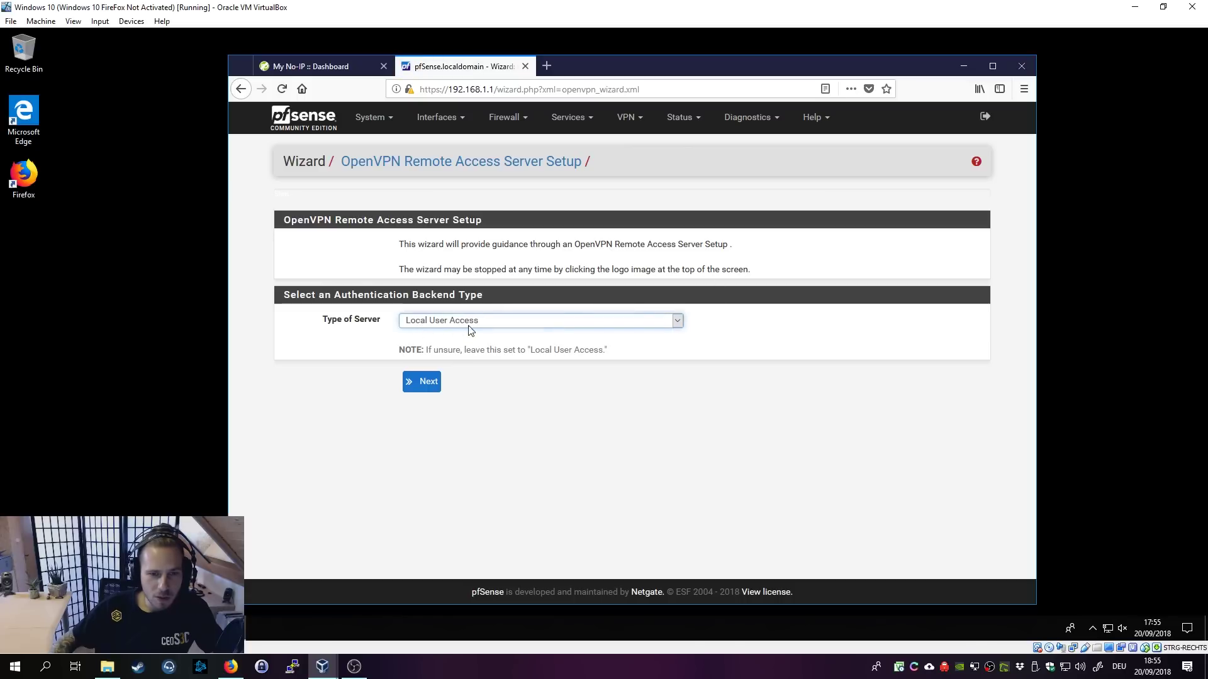
left_click(422, 382)
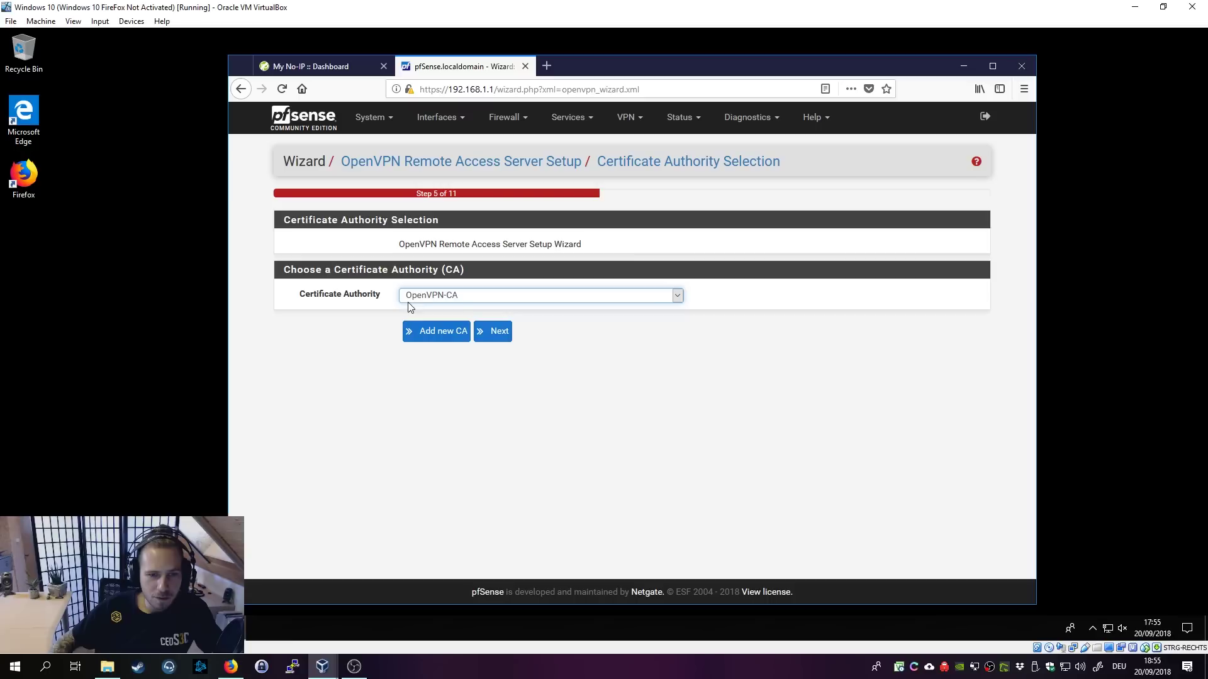
left_click(502, 340)
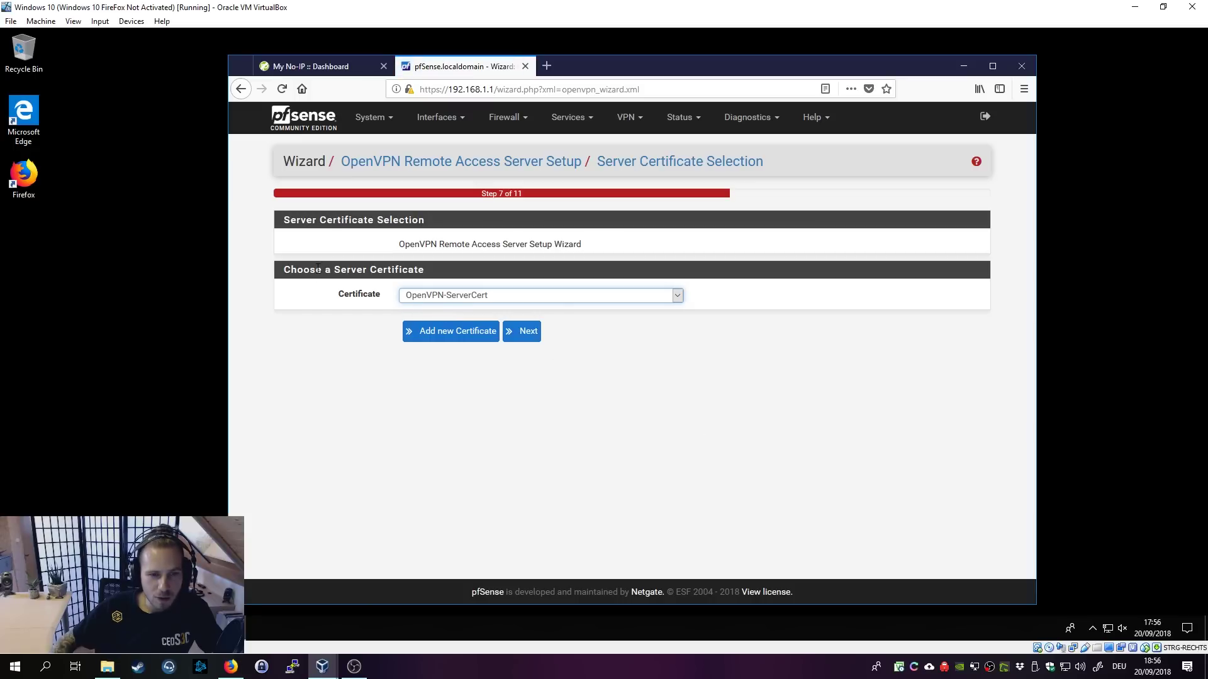
left_click_drag(316, 269, 495, 287)
left_click(454, 306)
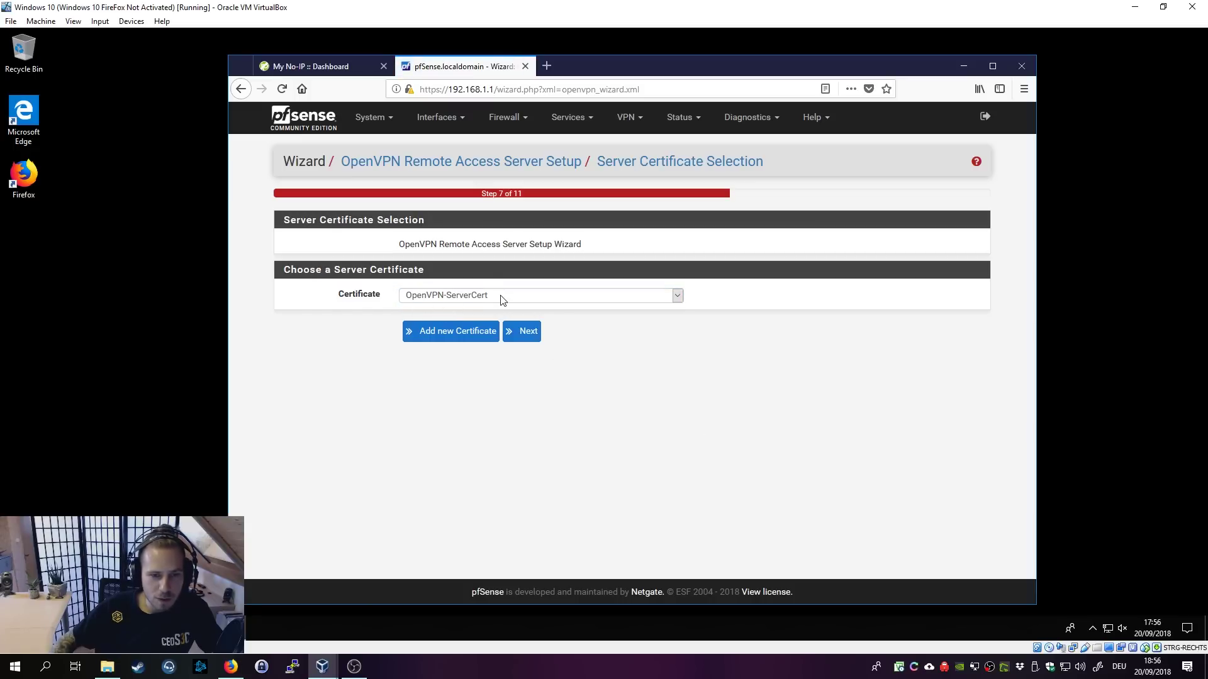
left_click(439, 297)
left_click(439, 299)
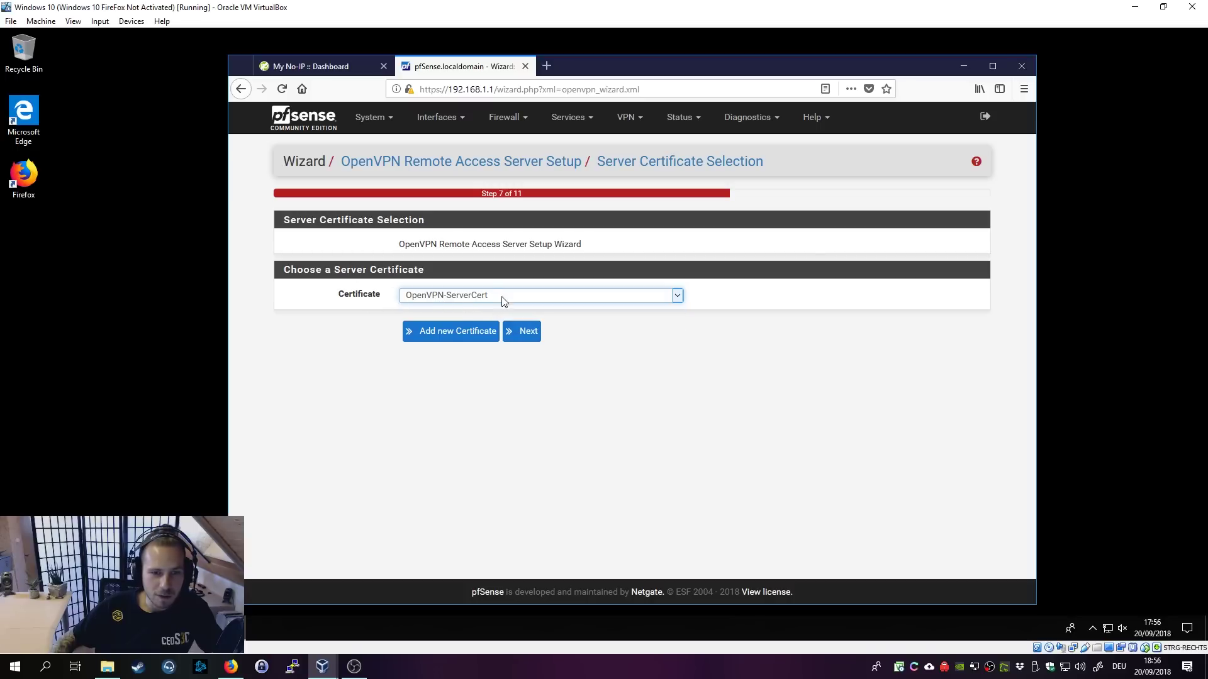
left_click(533, 335)
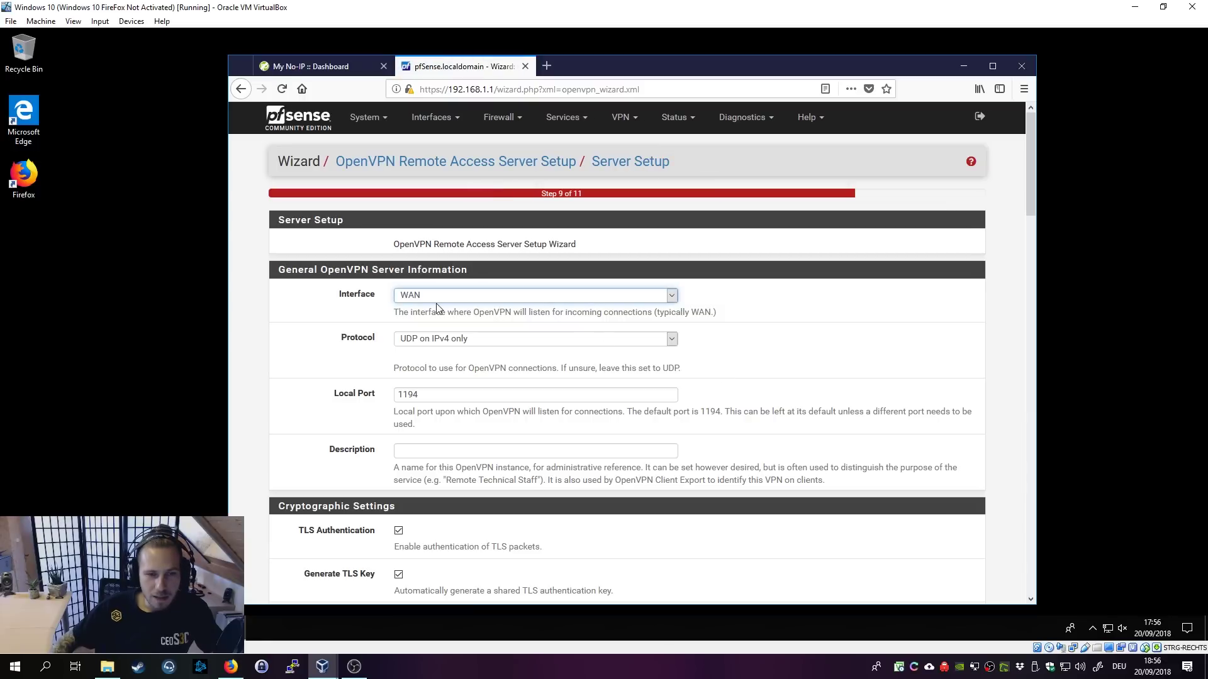
Step: Enter 'OpenVPN' as the server description, then scroll down to the tunnel settings
left_click(739, 319)
scroll(771, 341, "down", 2)
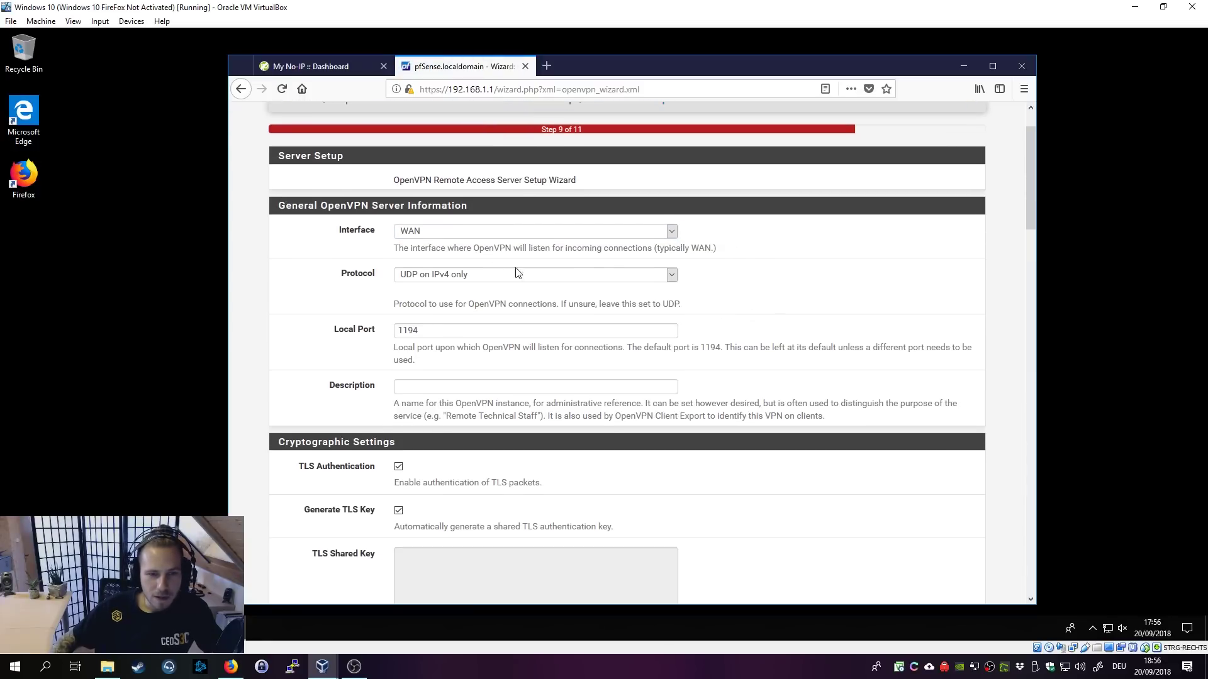
scroll(743, 325, "down", 4)
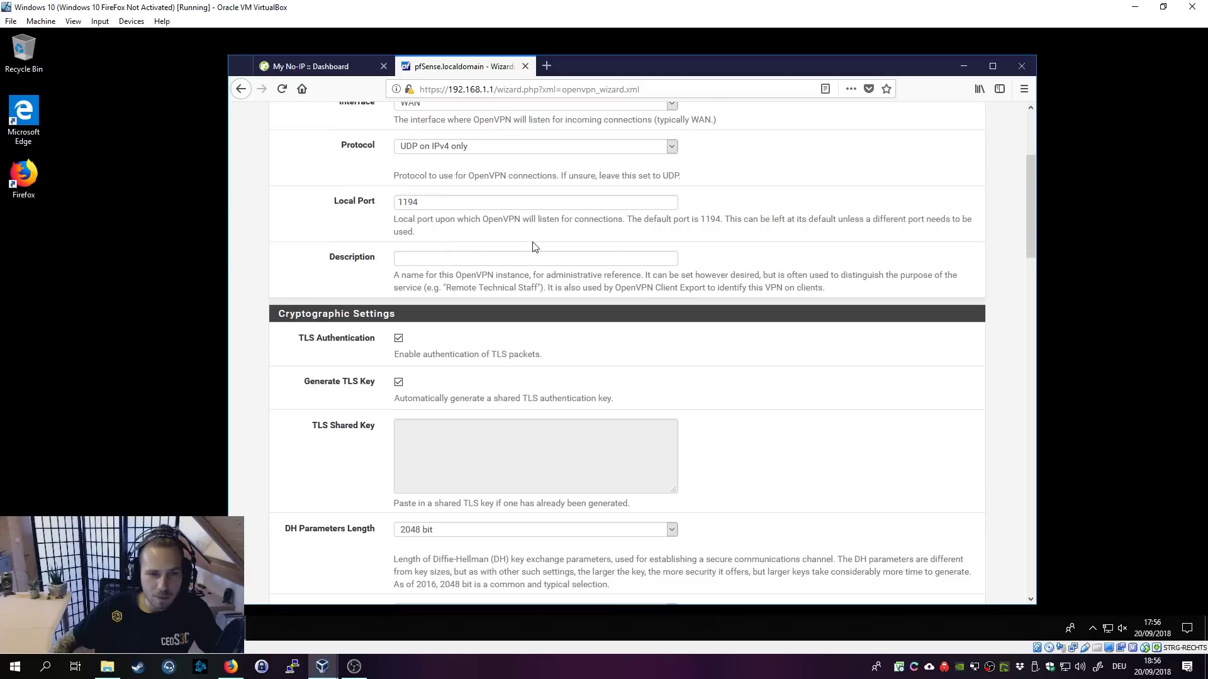
left_click(521, 262)
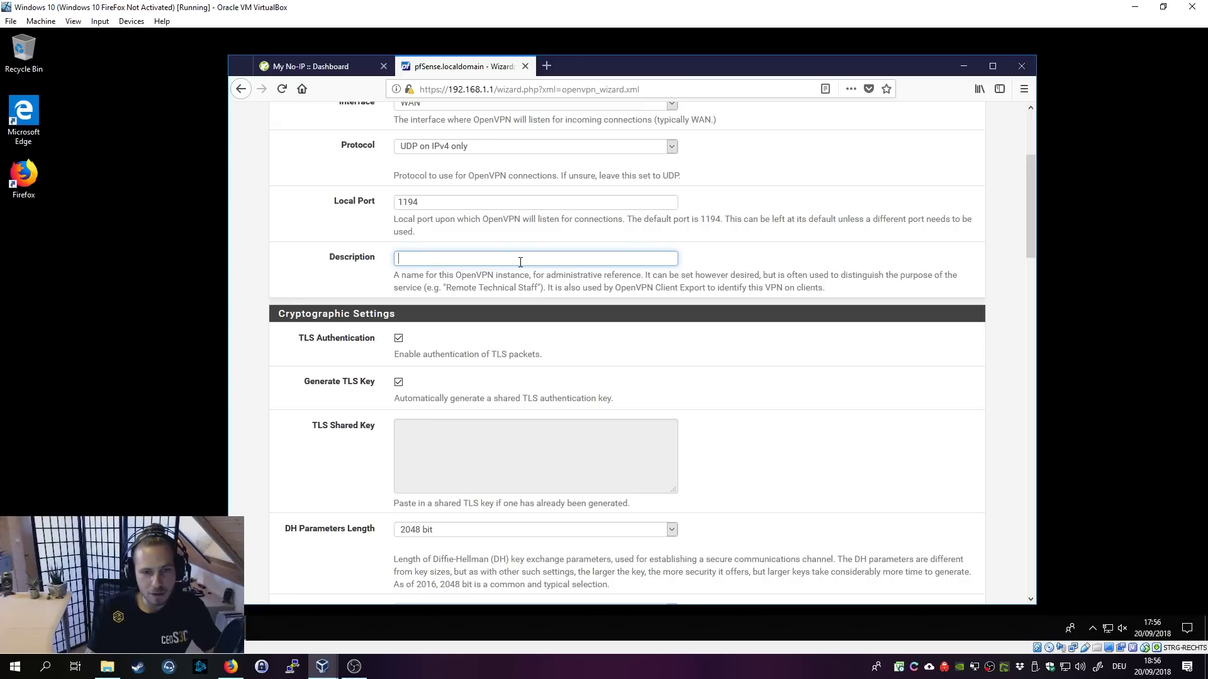
type("OpenVPN")
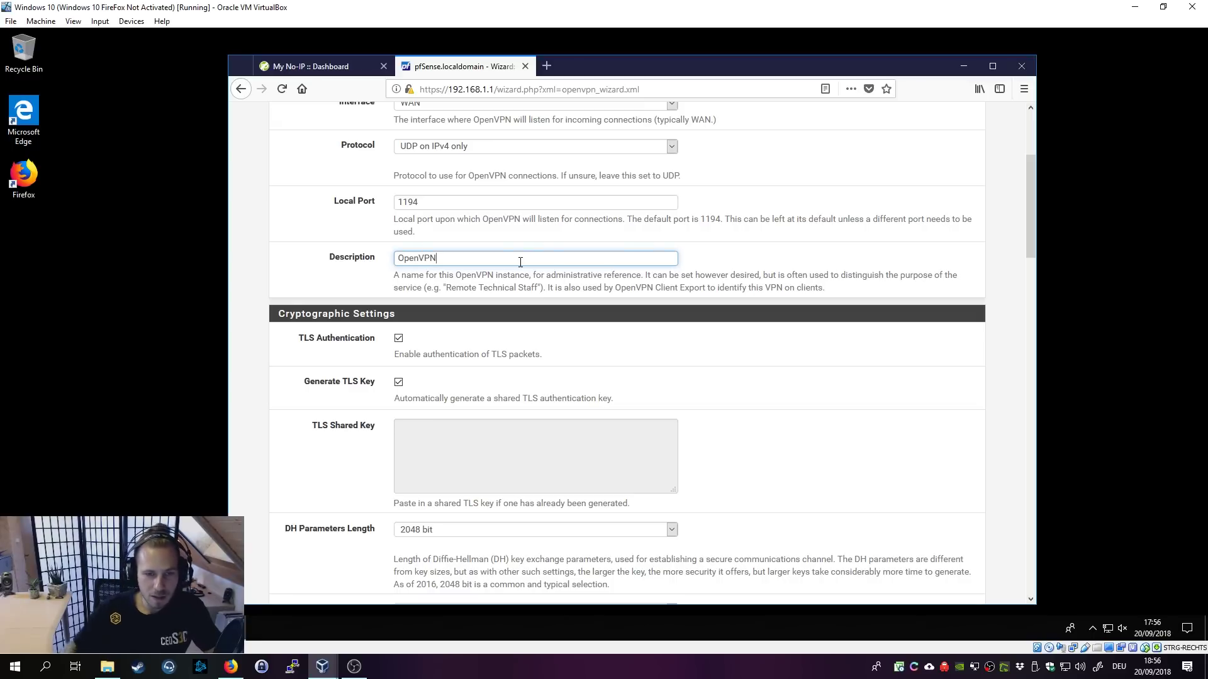
scroll(736, 343, "down", 3)
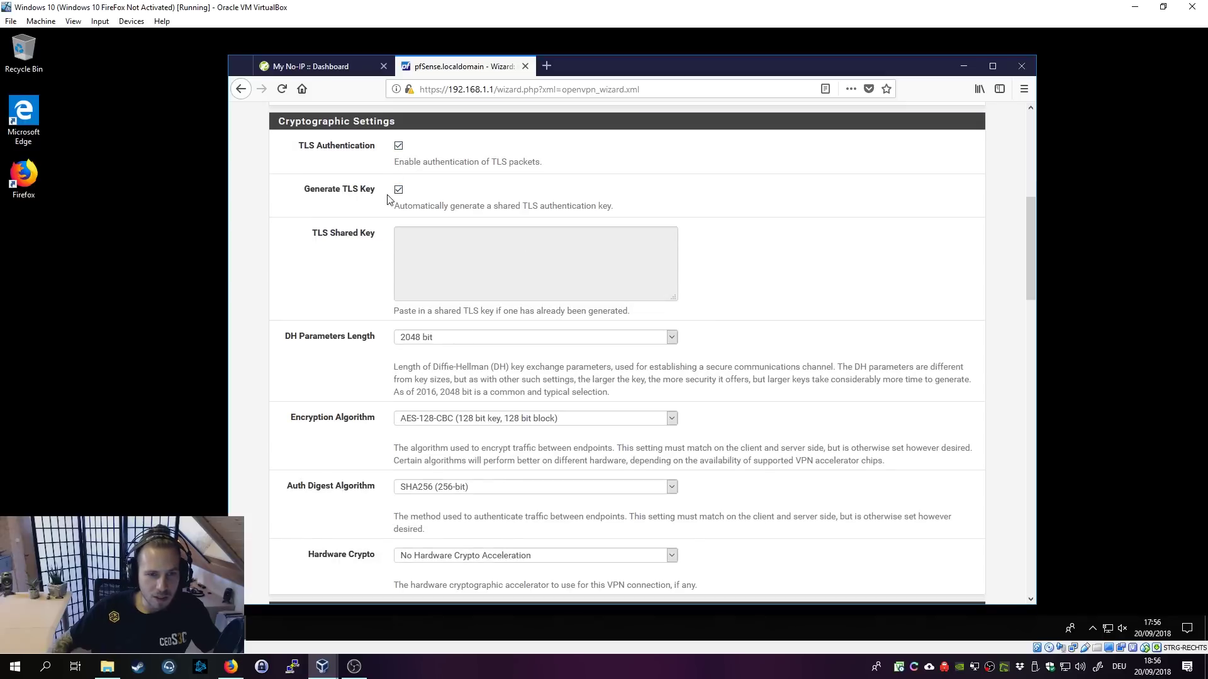
scroll(769, 308, "down", 3)
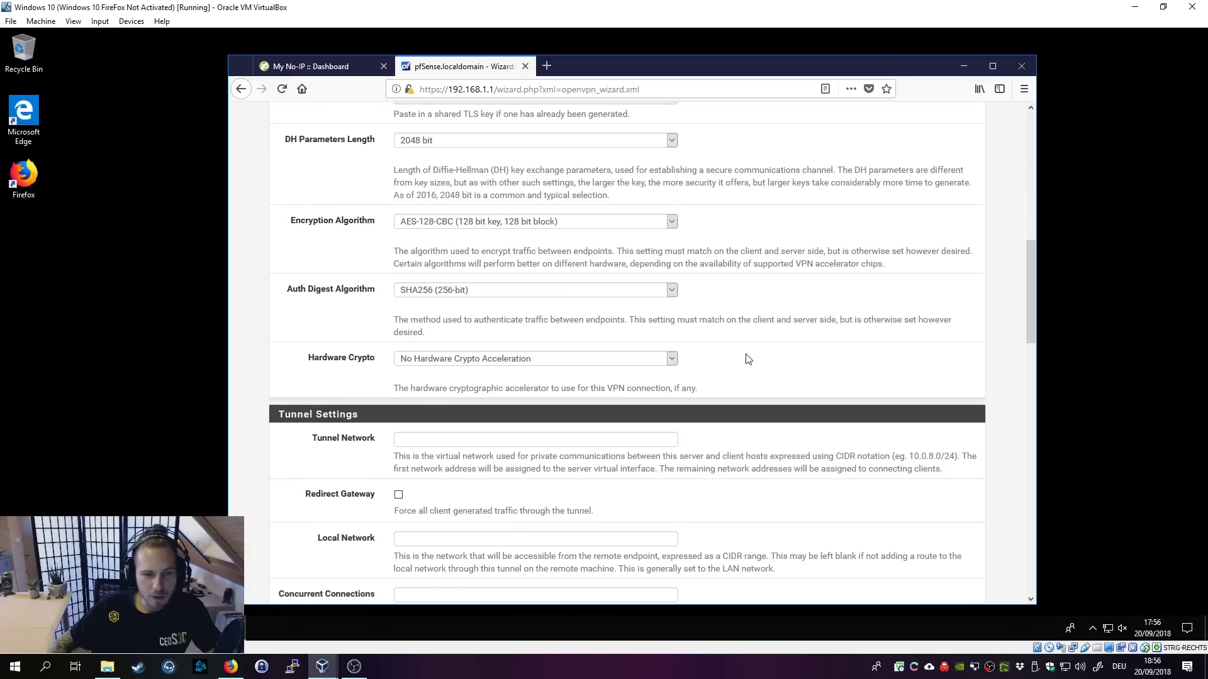
scroll(745, 359, "down", 3)
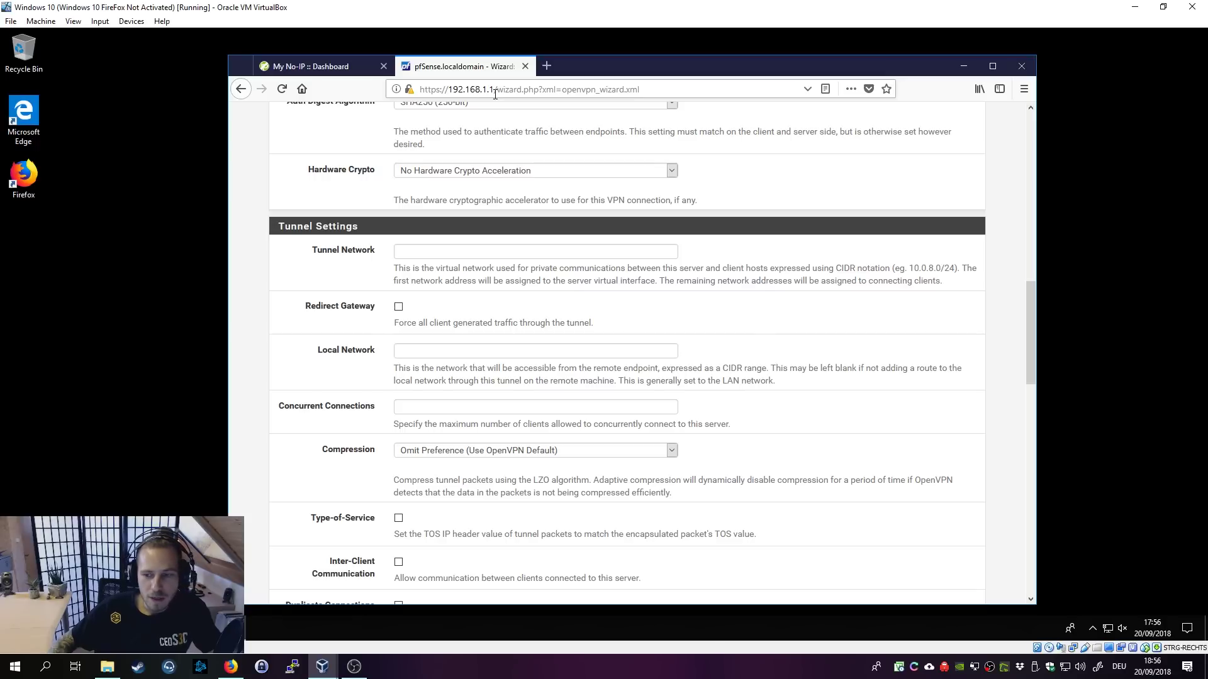
Step: Set local network 192.168.1.0/24 and tunnel network 192.168.2.0/24
left_click(403, 354)
type("192")
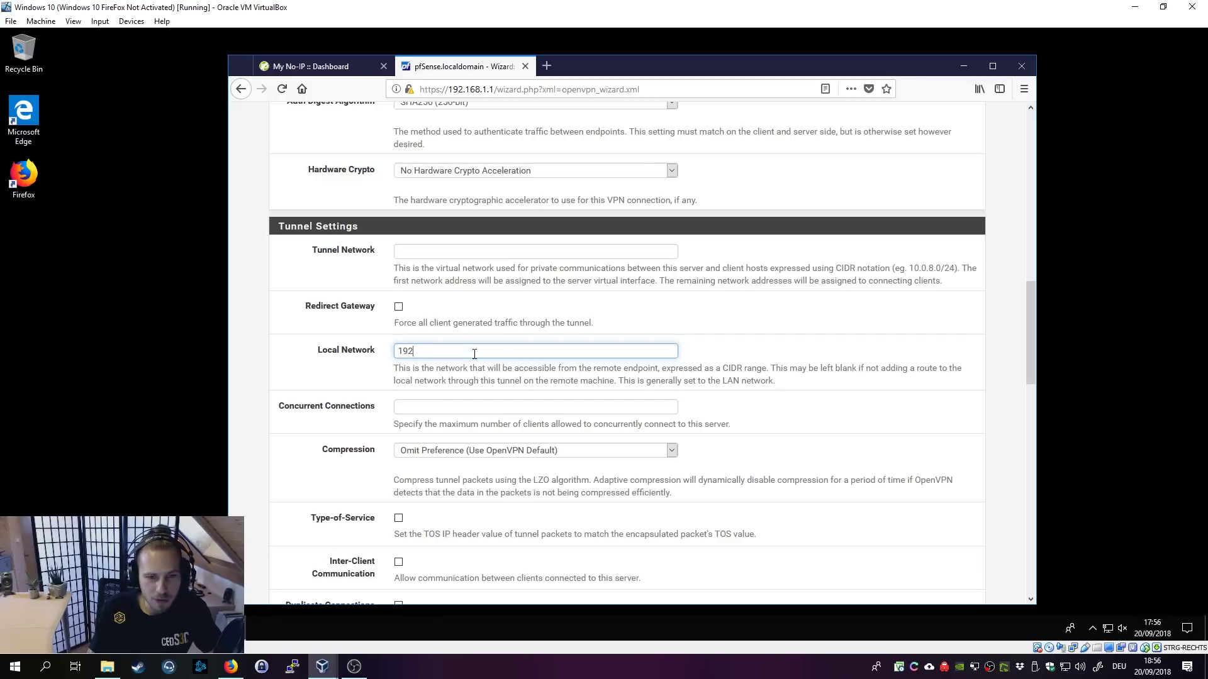
type(".168.1.")
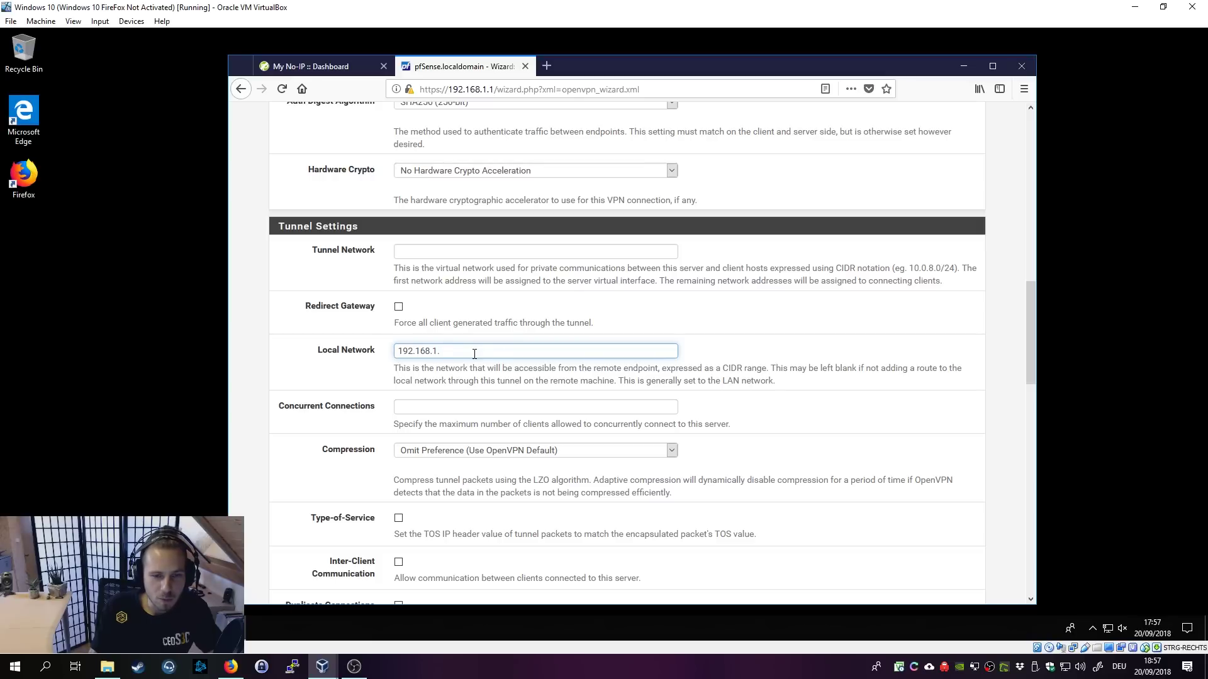
type("/24")
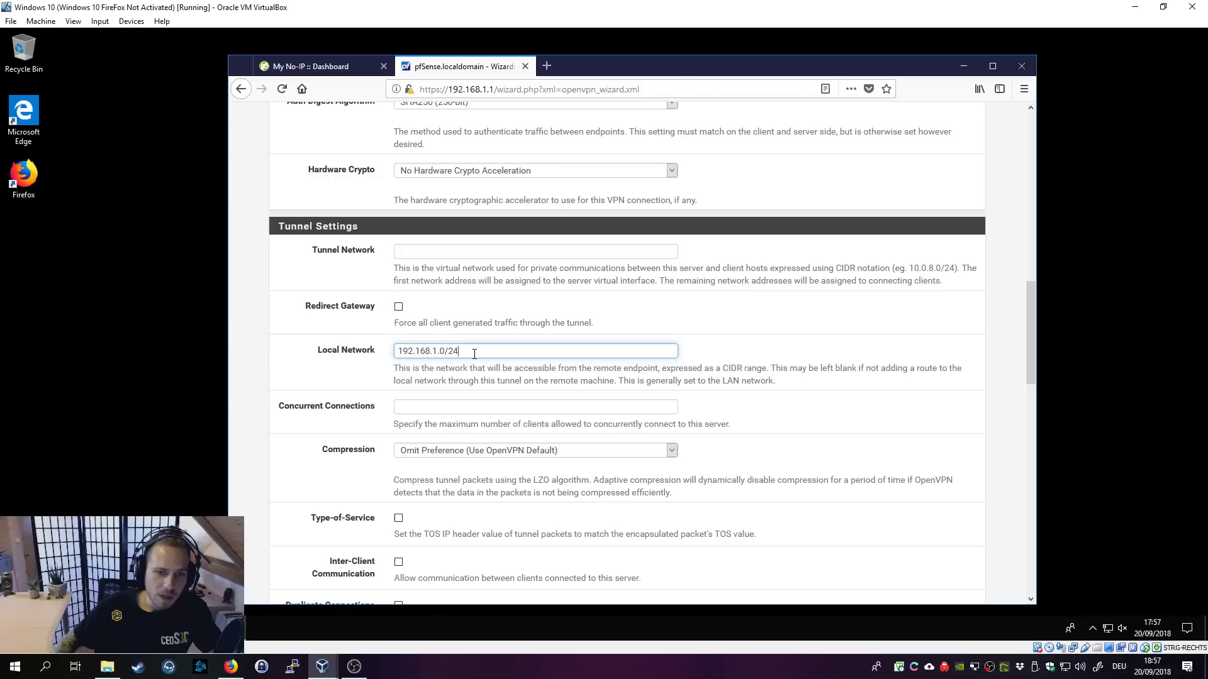
left_click(446, 254)
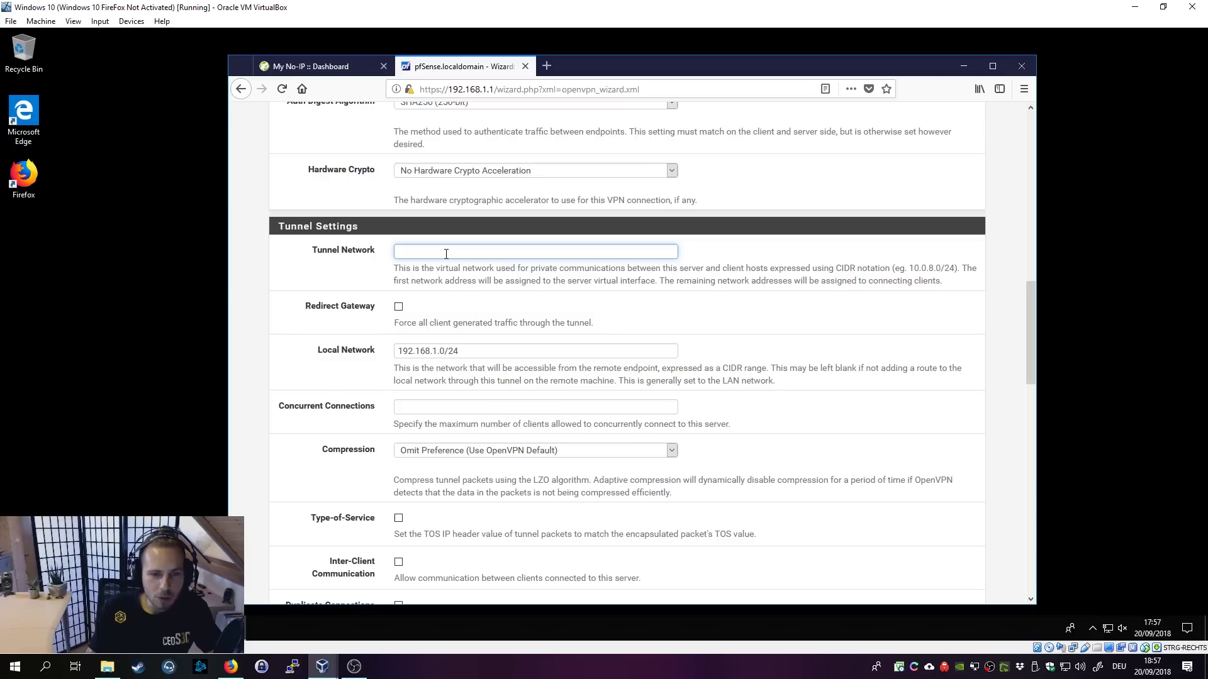
type("192")
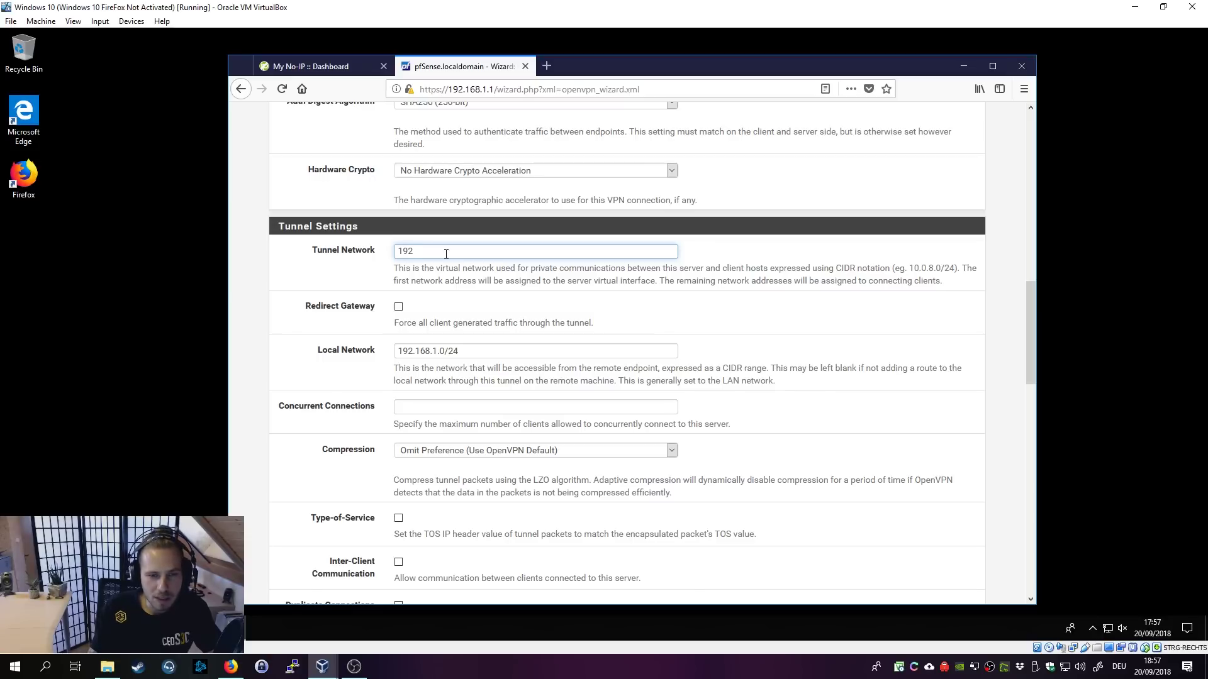
type(".168.2.0")
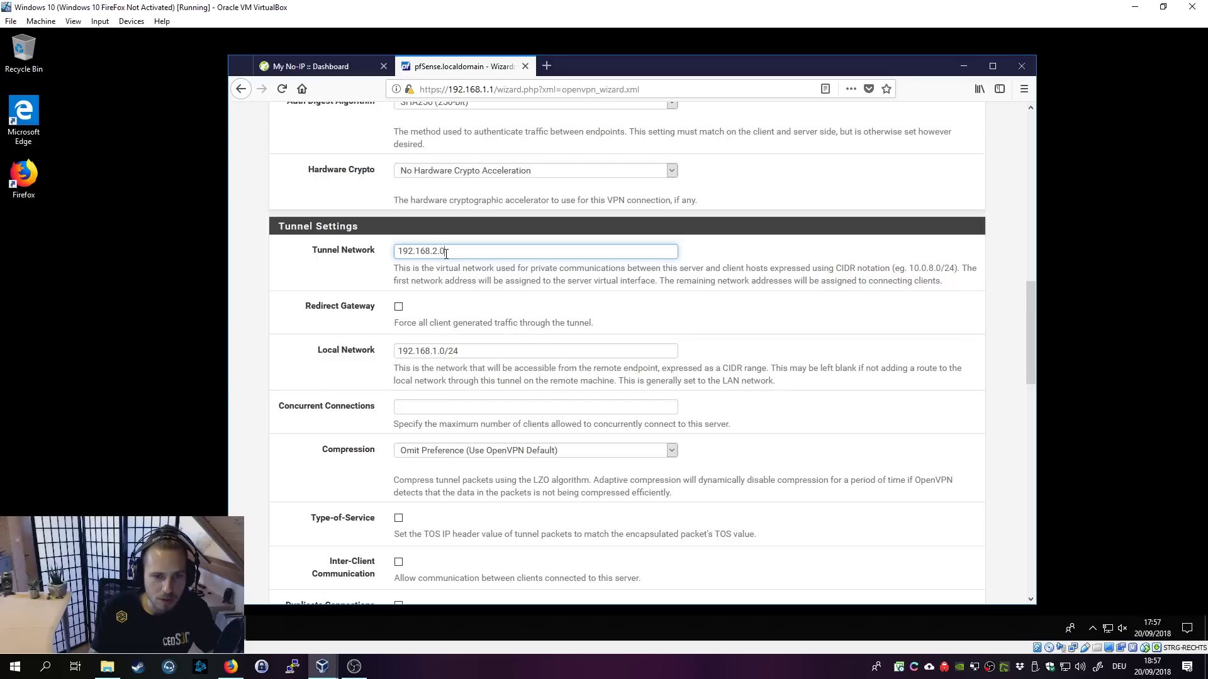
type("/24")
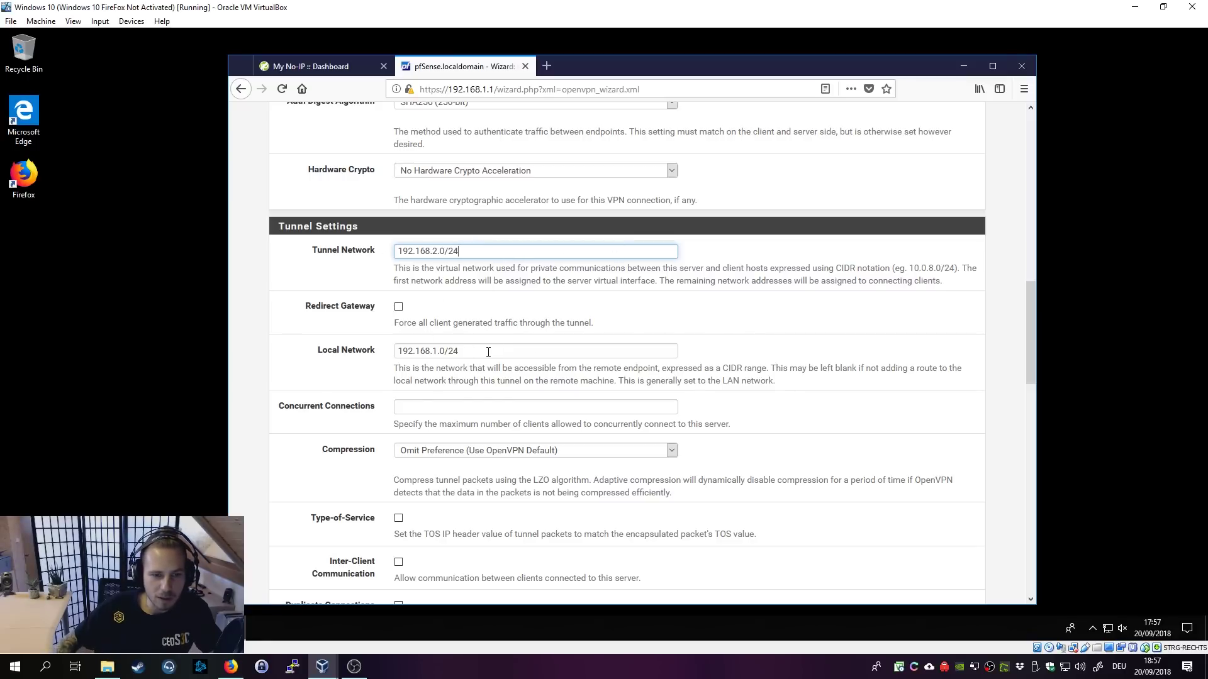
Step: Enable Redirect Gateway and limit concurrent connections to 1
left_click(399, 309)
left_click_drag(395, 323, 592, 323)
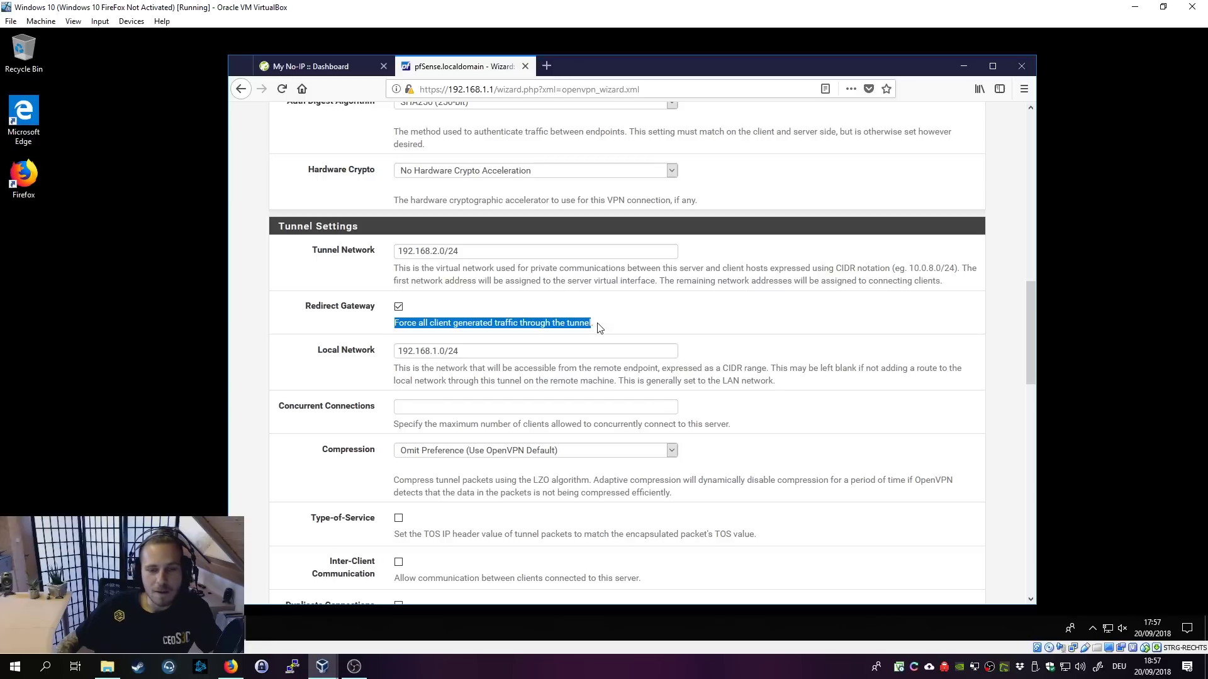
left_click(599, 328)
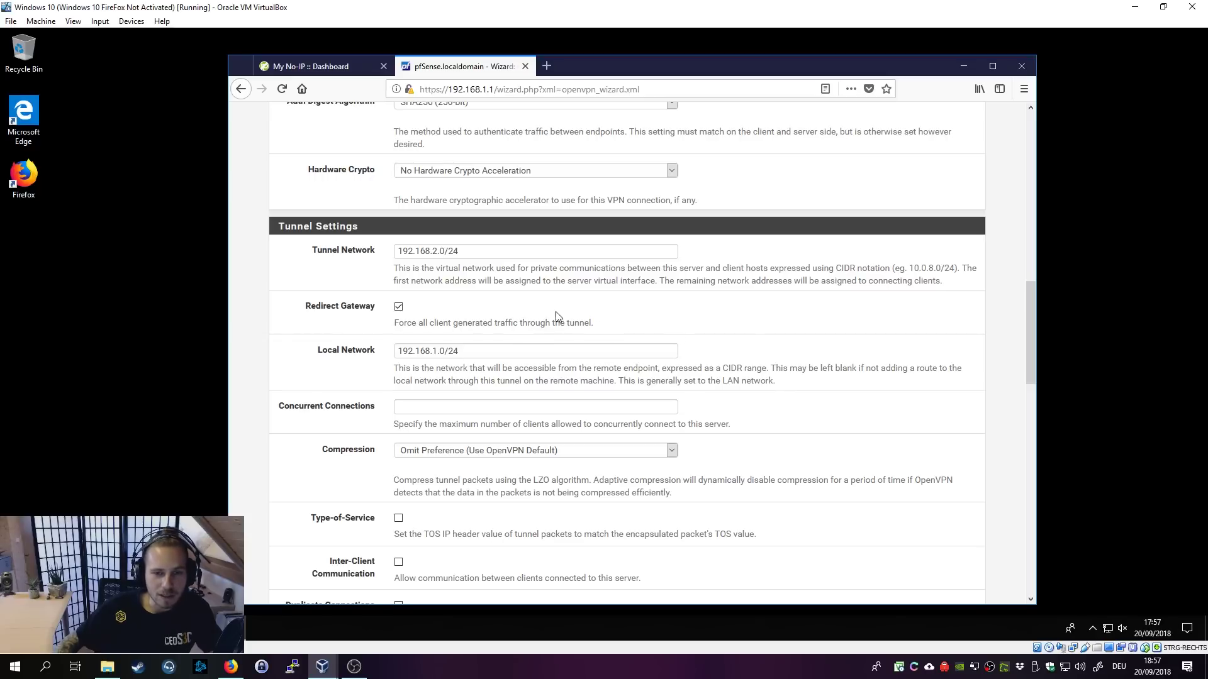
left_click(414, 406)
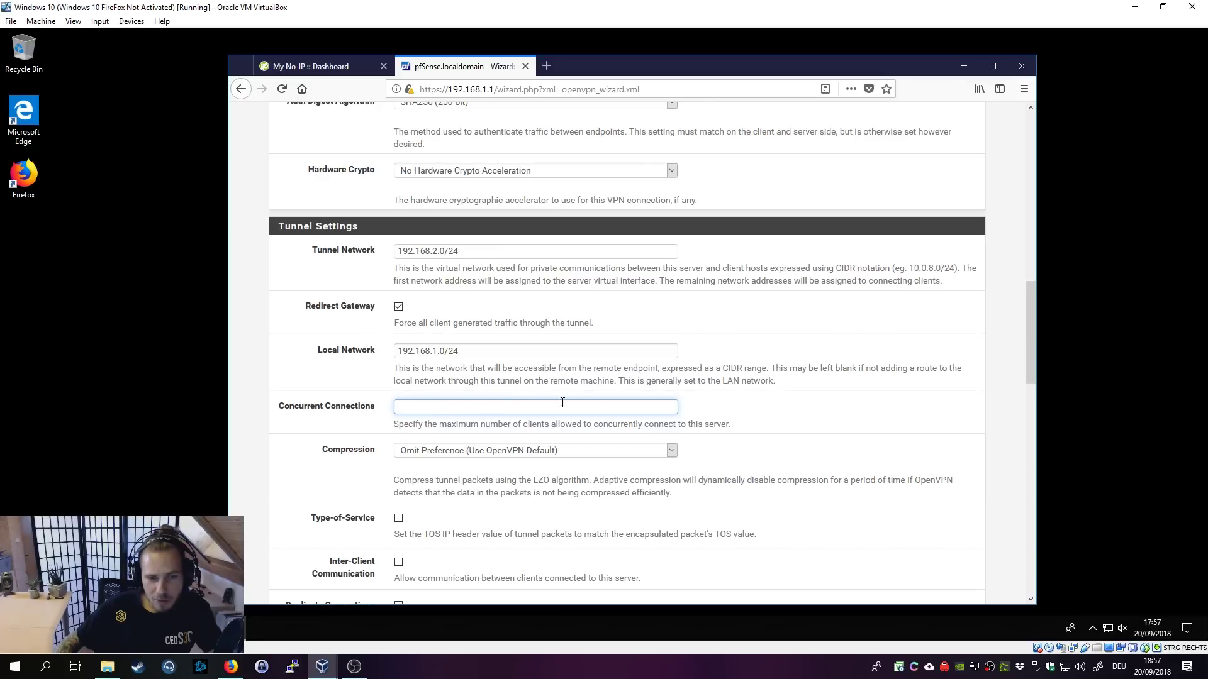
type("1")
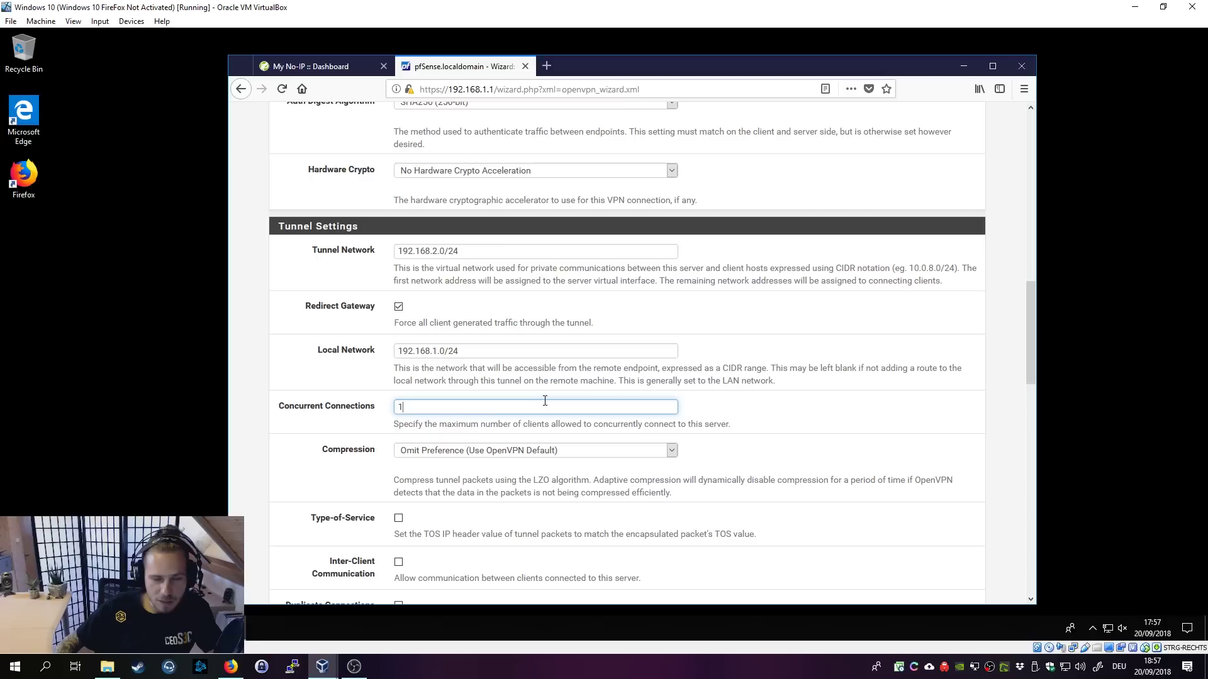
double_click(420, 413)
left_click(412, 434)
Step: Leave the Inter-Client Communication checkbox unchecked so VPN clients cannot talk to each other
scroll(749, 475, "down", 4)
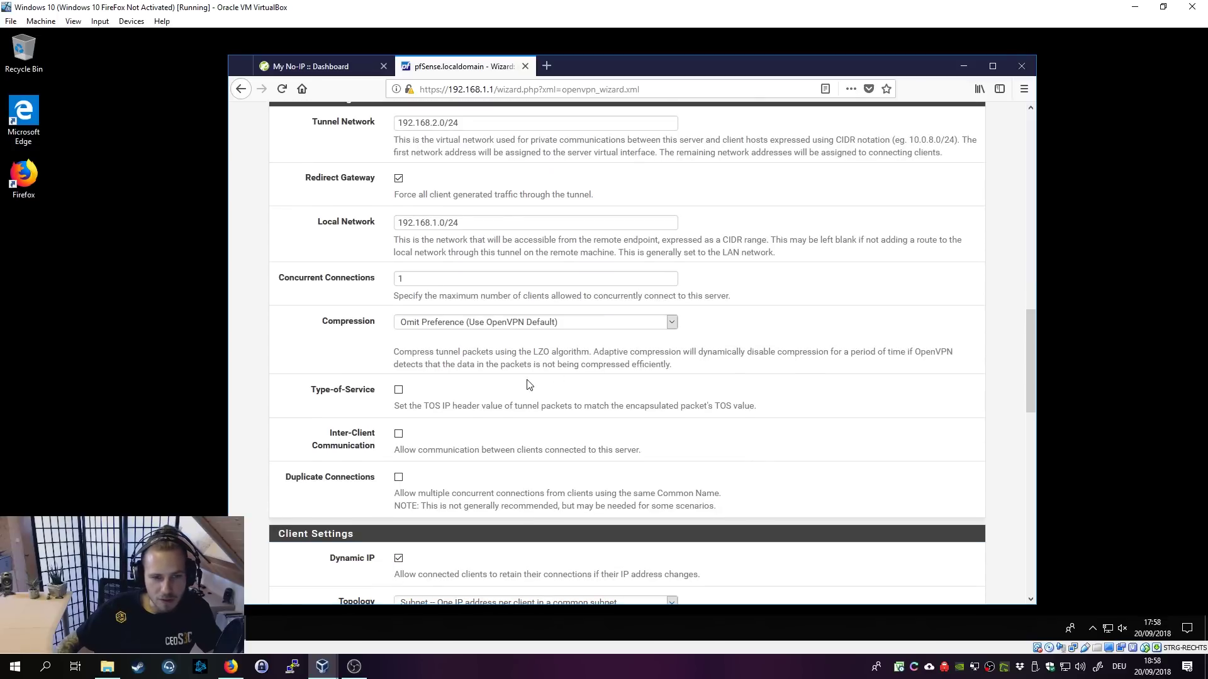
scroll(482, 384, "down", 2)
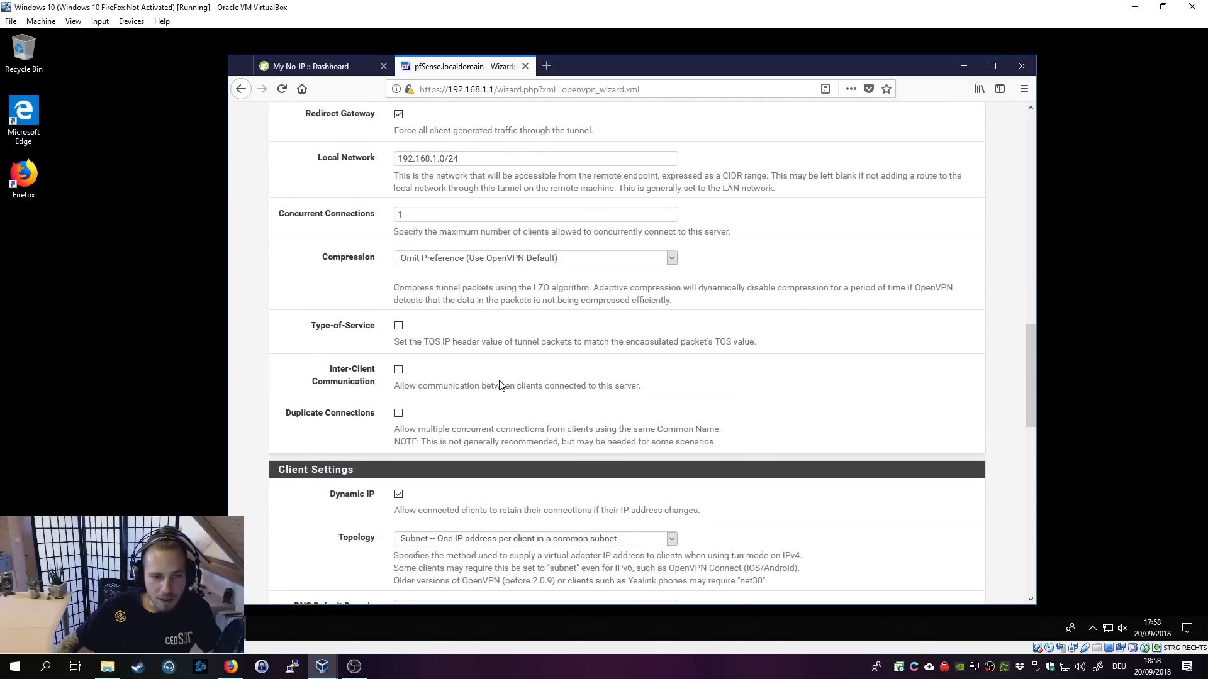
scroll(501, 385, "down", 1)
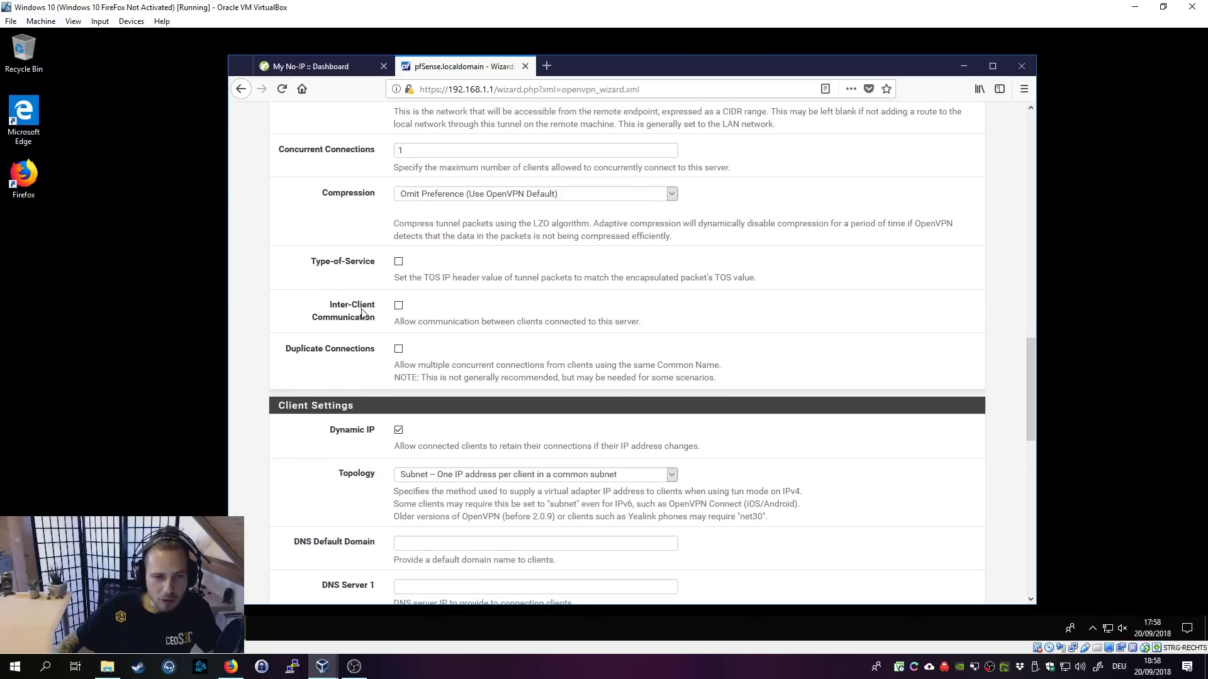
left_click(399, 306)
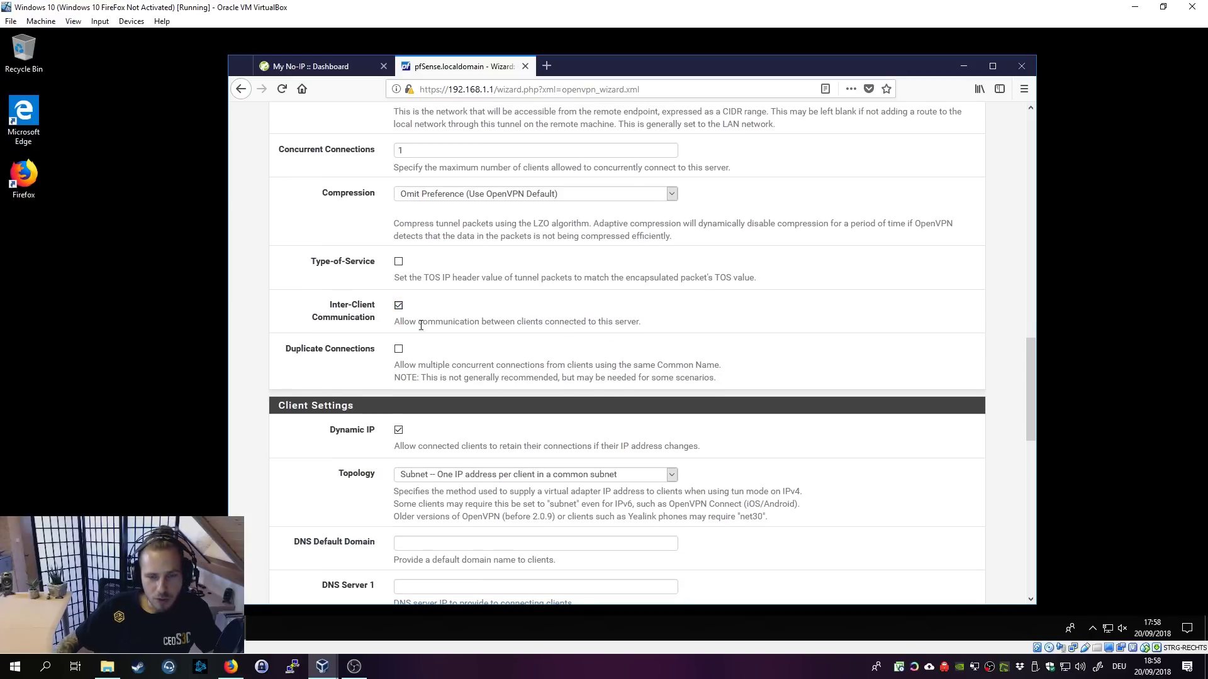
scroll(455, 327, "up", 1)
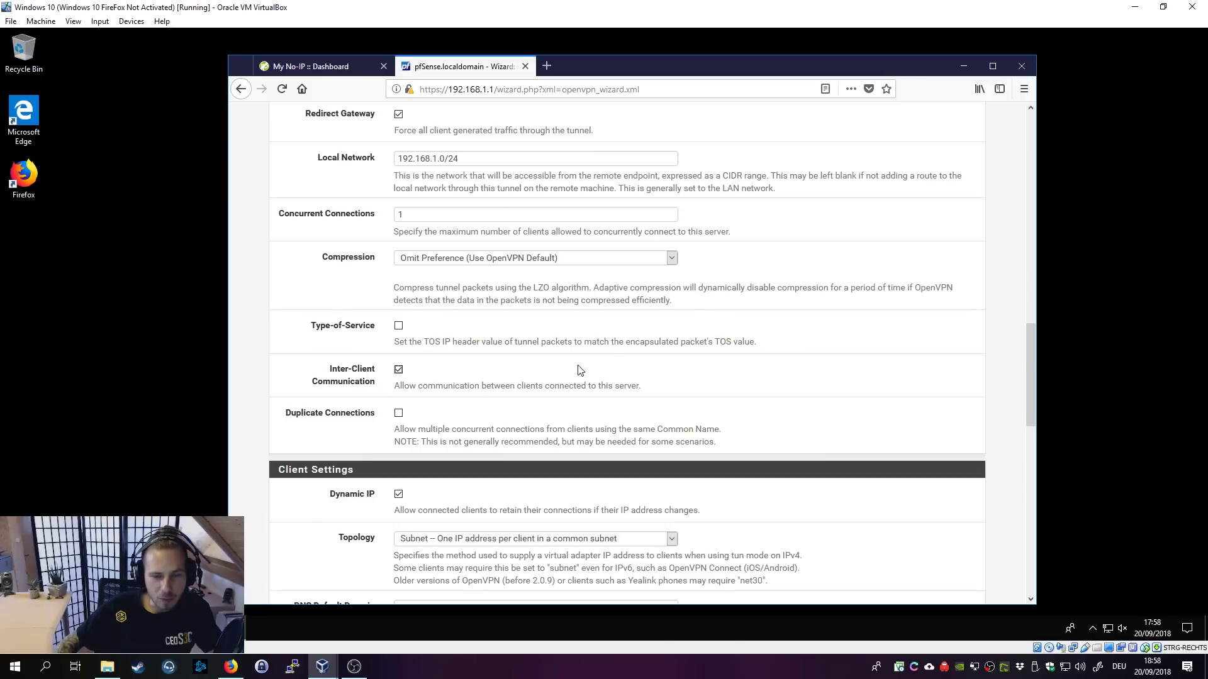
left_click(399, 370)
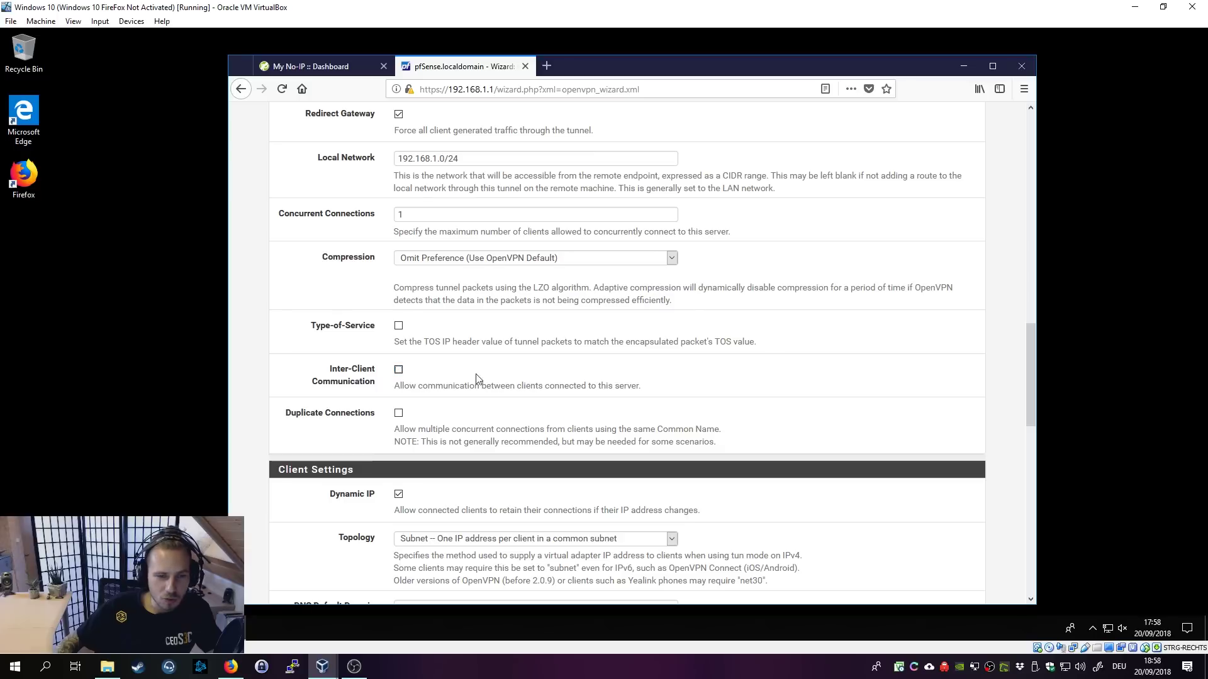
left_click(398, 371)
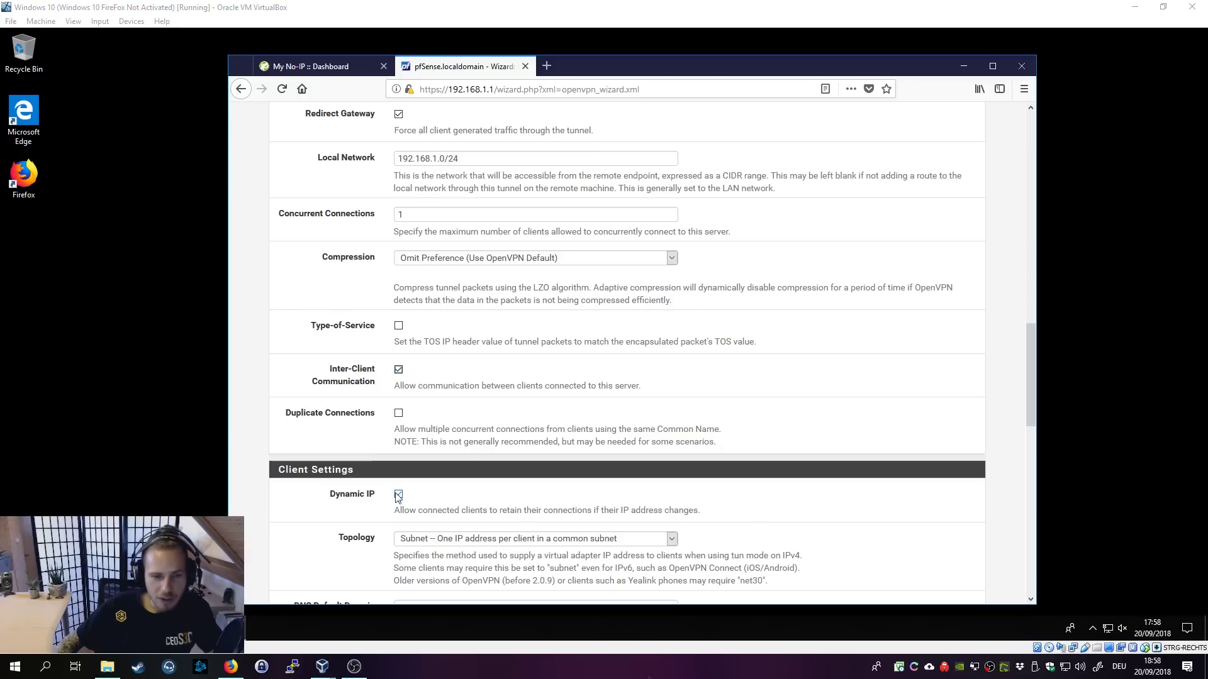
left_click(398, 370)
scroll(530, 389, "down", 3)
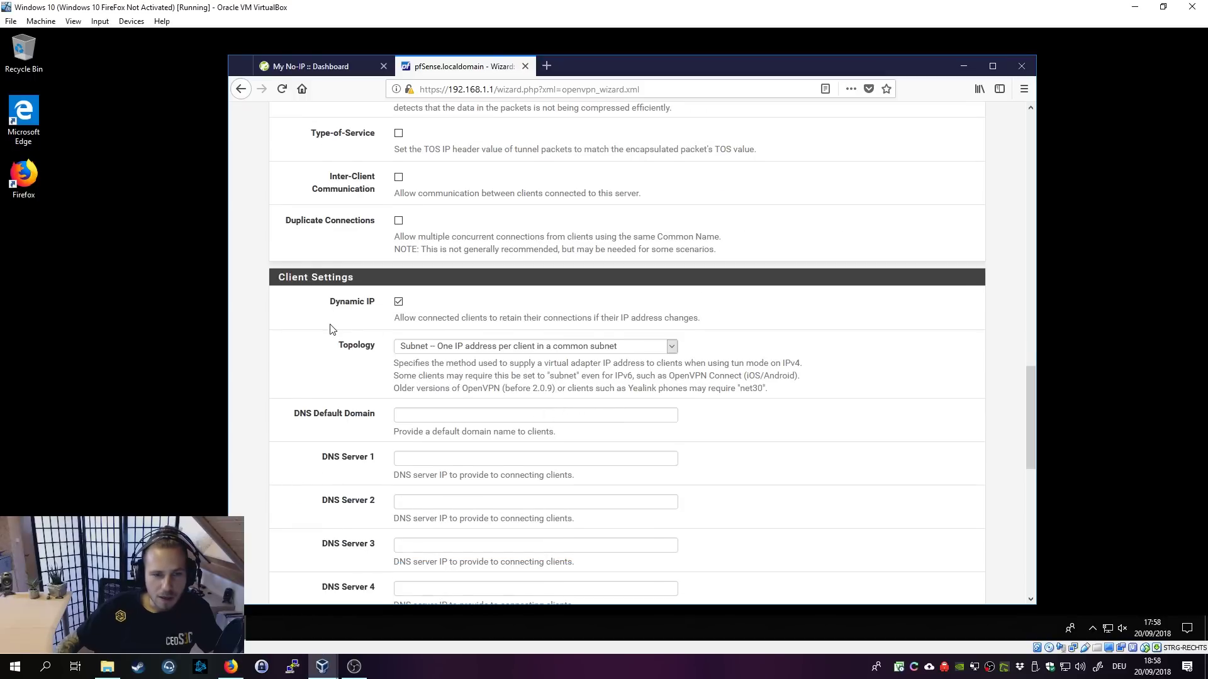
Step: Give VPN clients DNS default domain localdomain and DNS Server 1 192.168.1.1, then continue
scroll(331, 327, "down", 1)
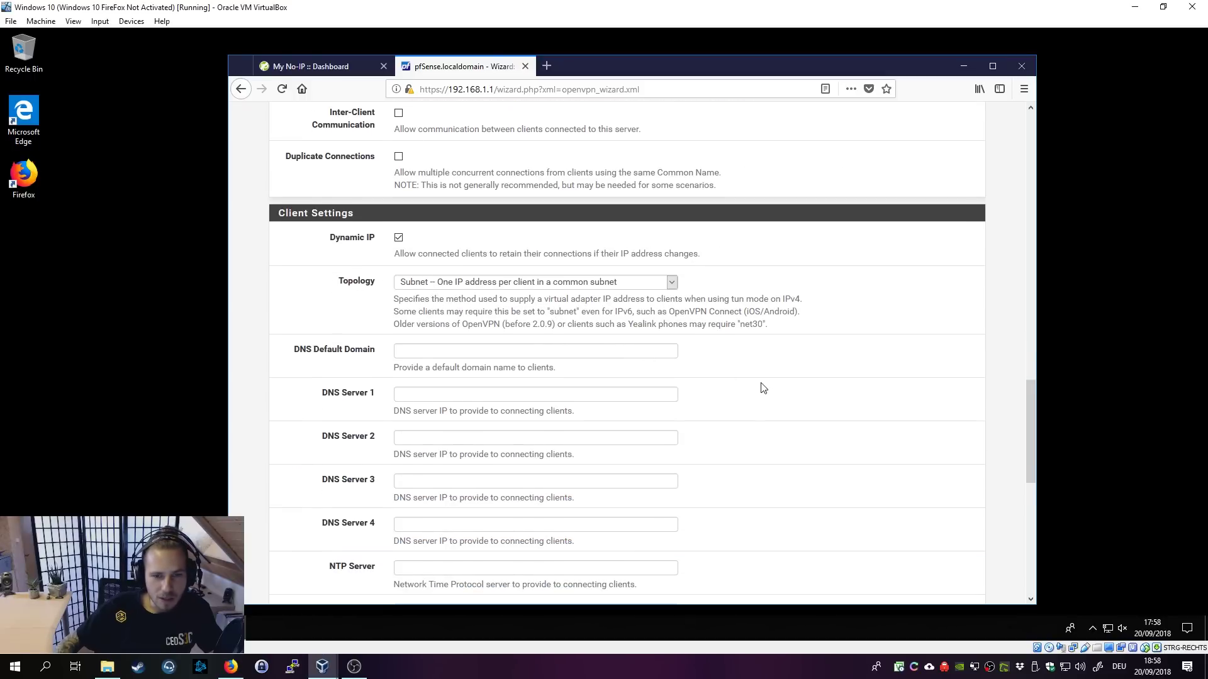
scroll(745, 382, "down", 2)
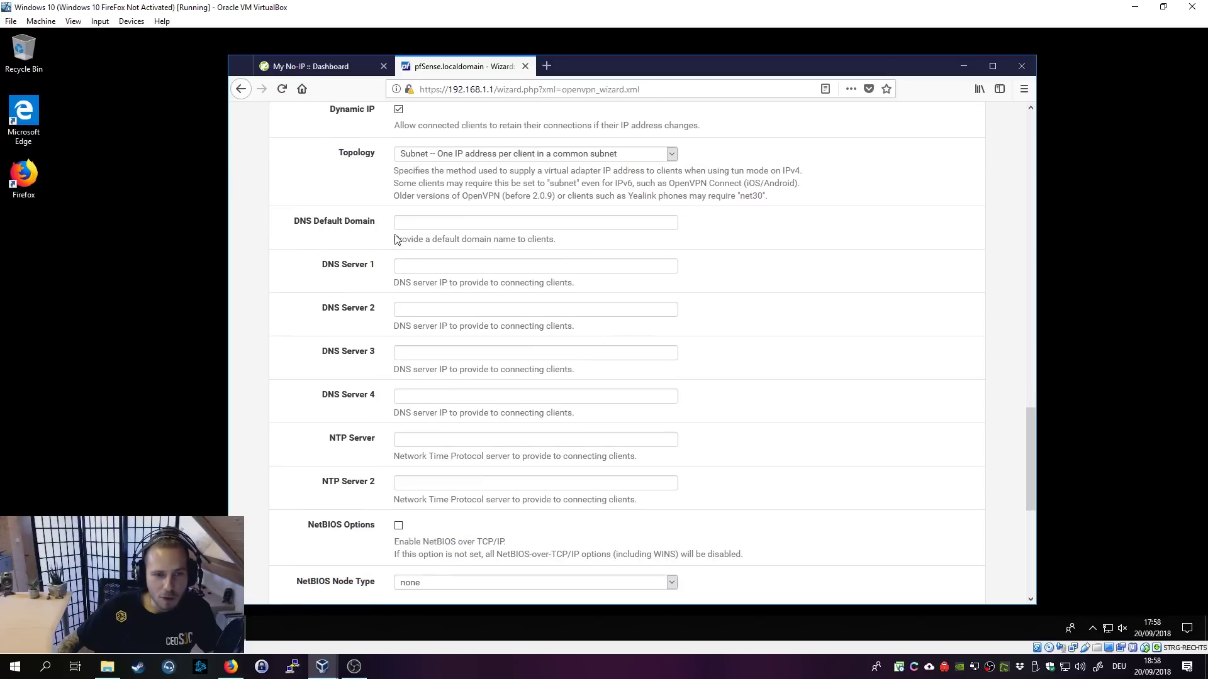
left_click(420, 223)
type("localdomain")
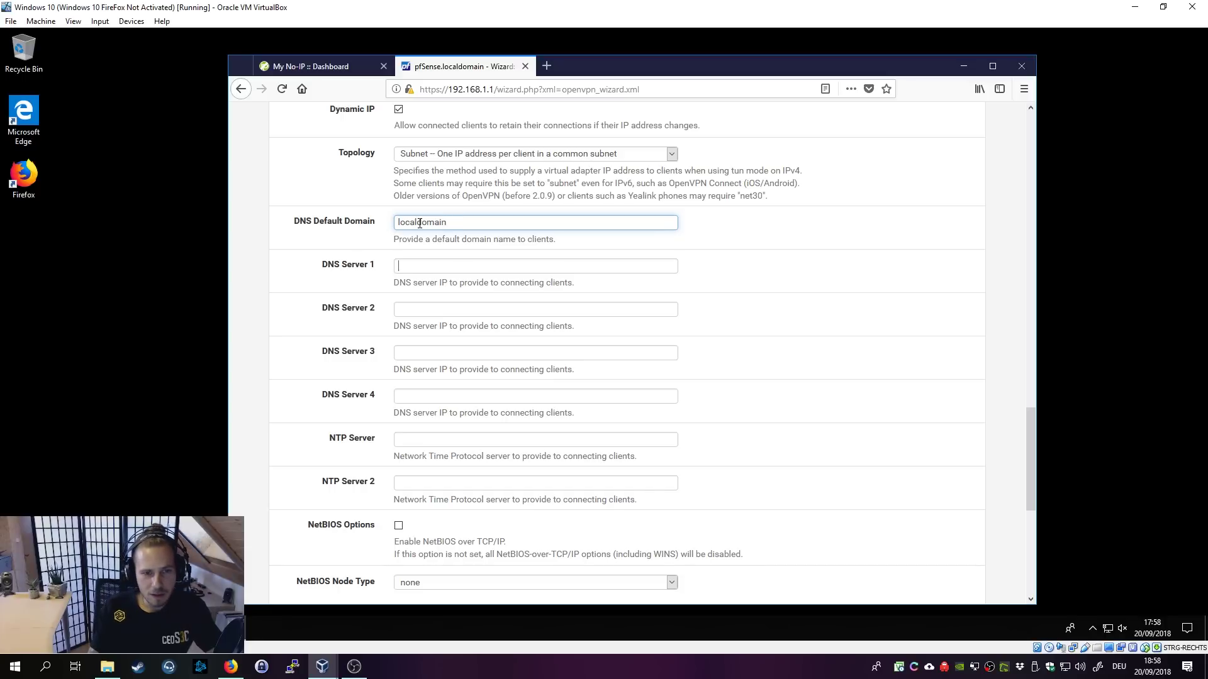
type("192.168.1.1")
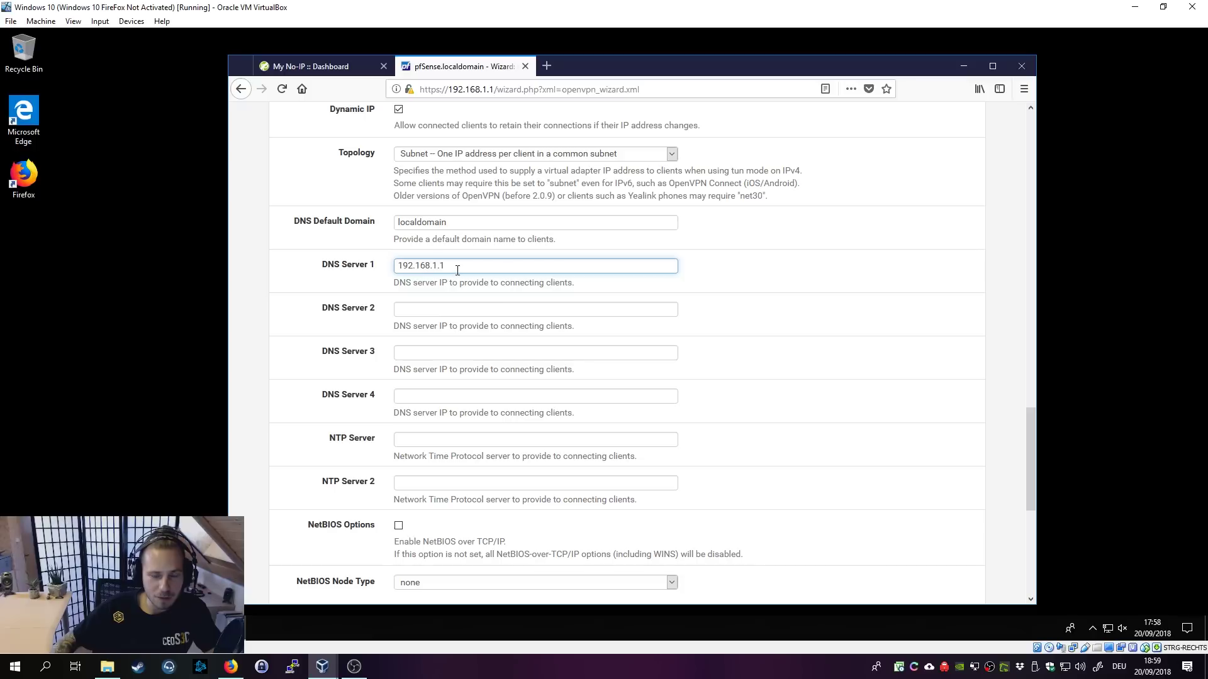
left_click_drag(455, 269, 384, 263)
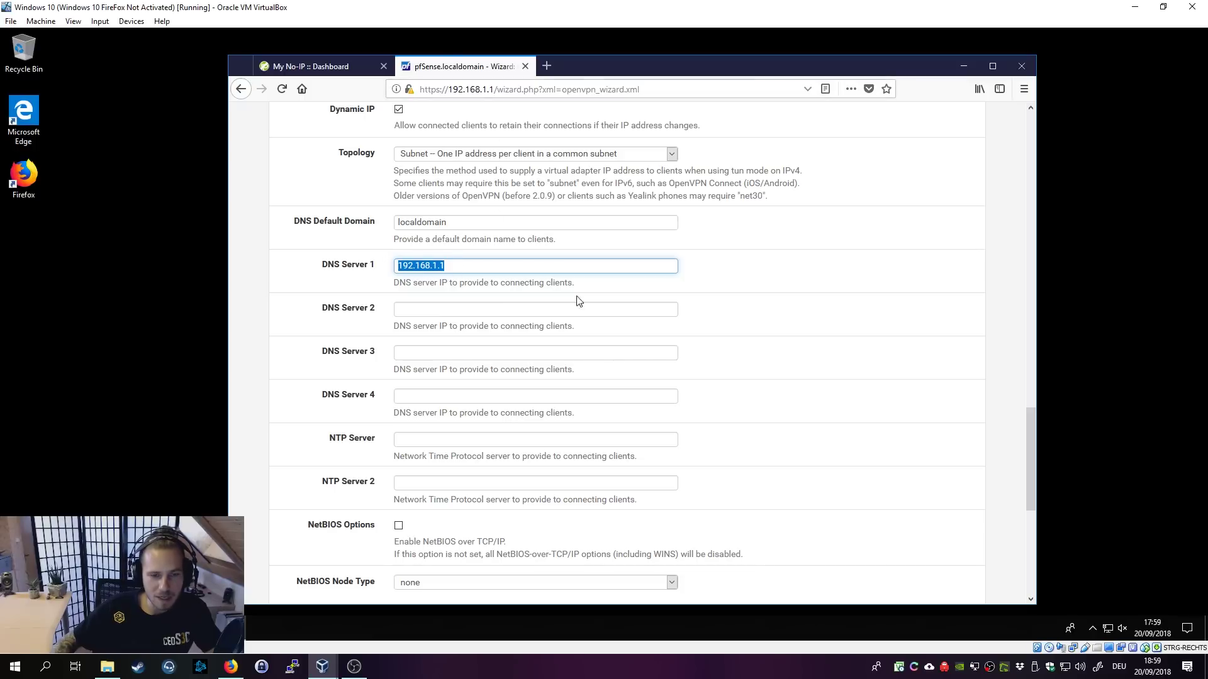
left_click(829, 360)
scroll(829, 360, "down", 2)
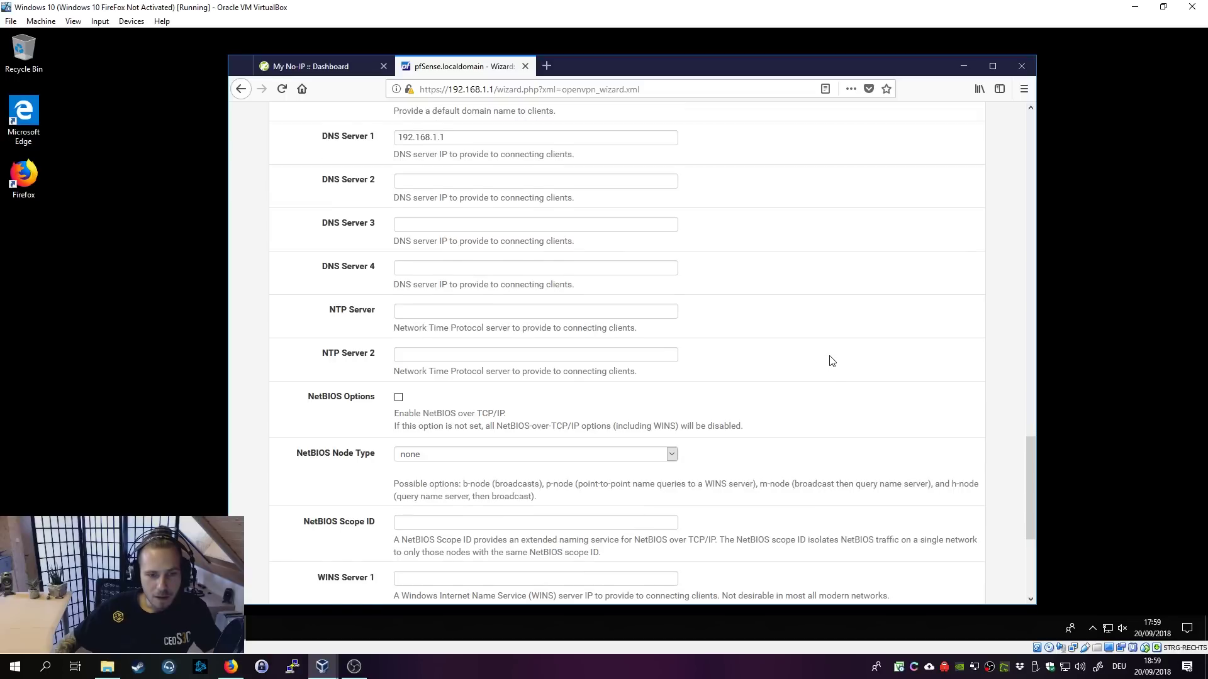
scroll(830, 361, "down", 4)
left_click(415, 538)
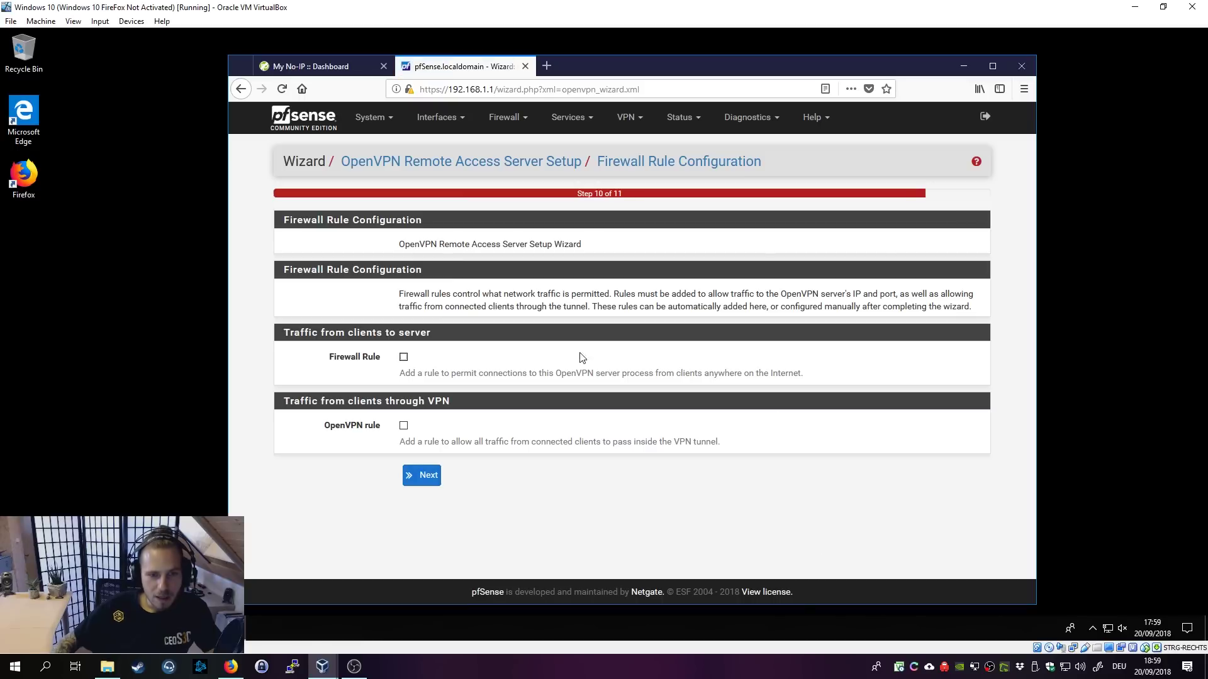
Step: Enable both the Firewall Rule and OpenVPN rule options and finish the wizard
left_click(403, 357)
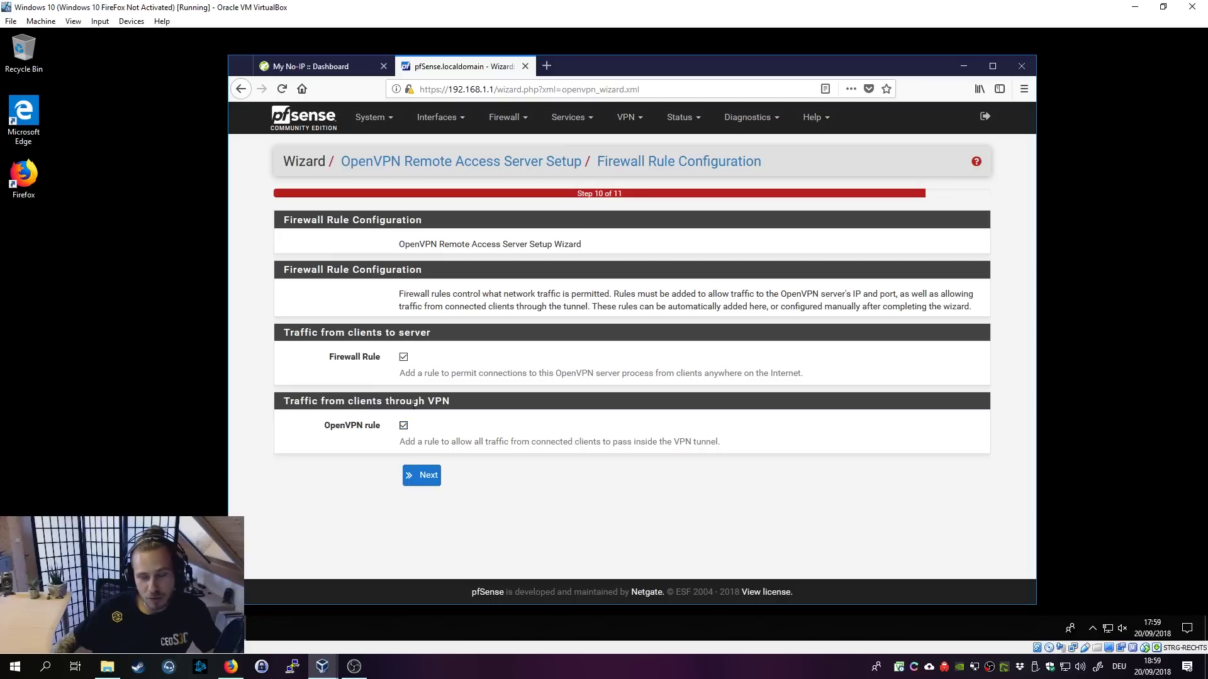
left_click(432, 480)
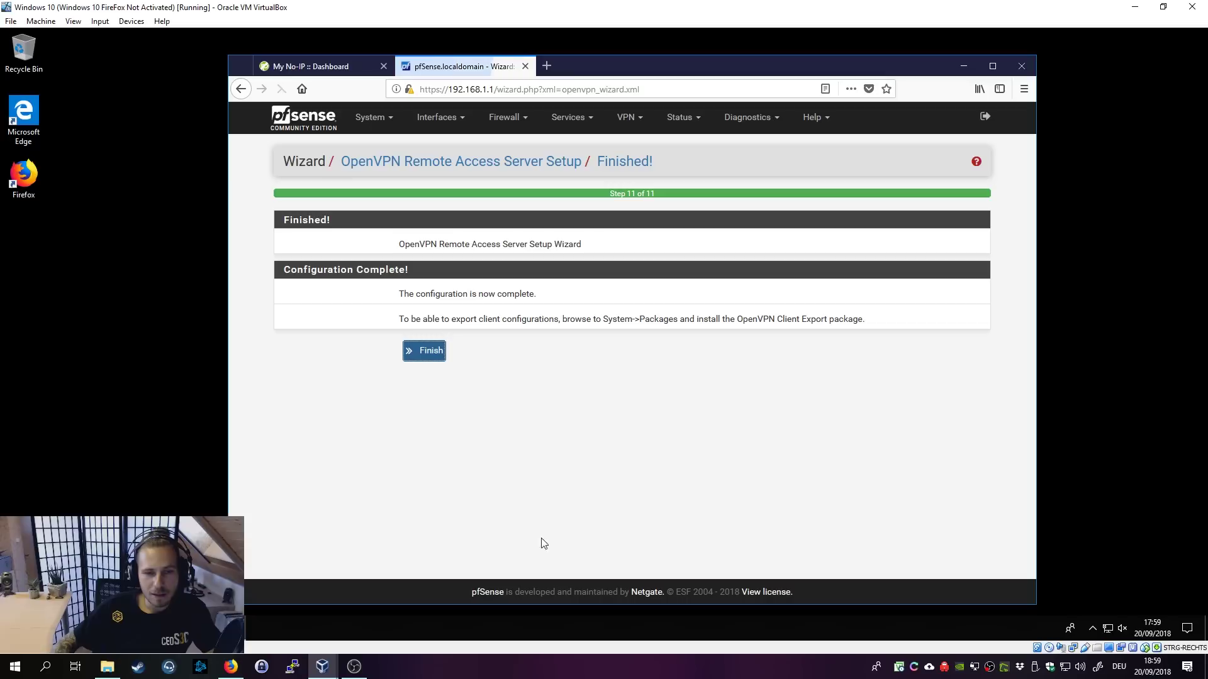
left_click(433, 353)
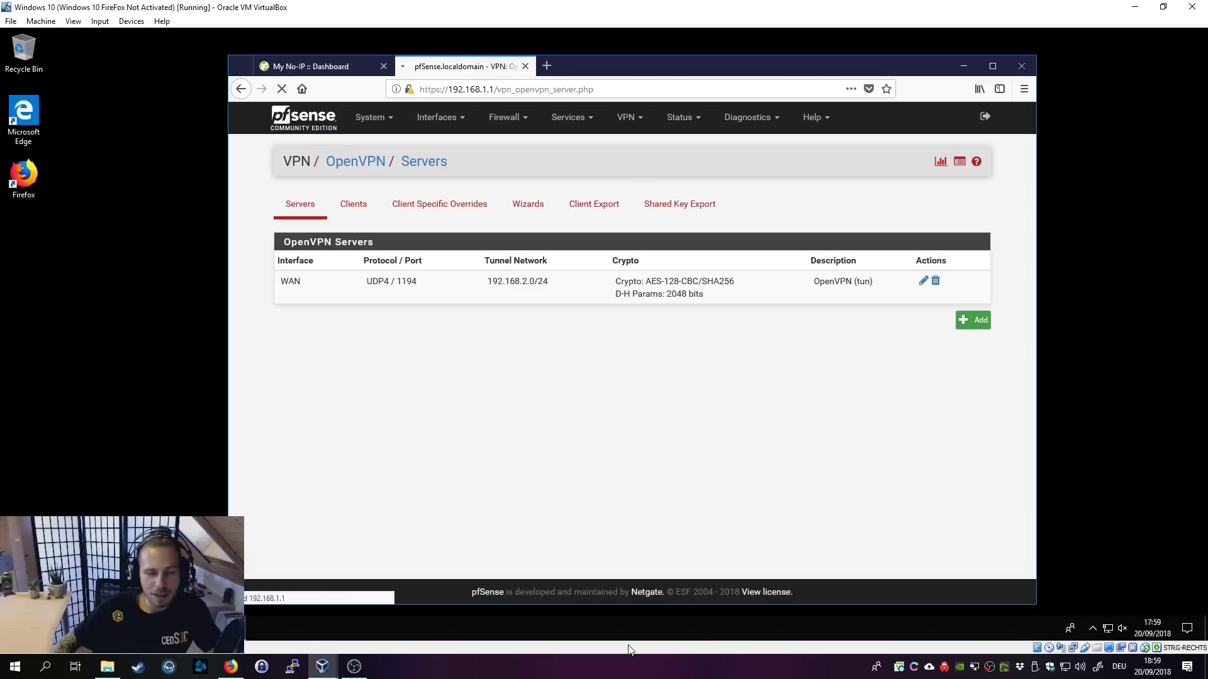
Step: Return to the pfSense VM and open Status > Services
left_click(686, 673)
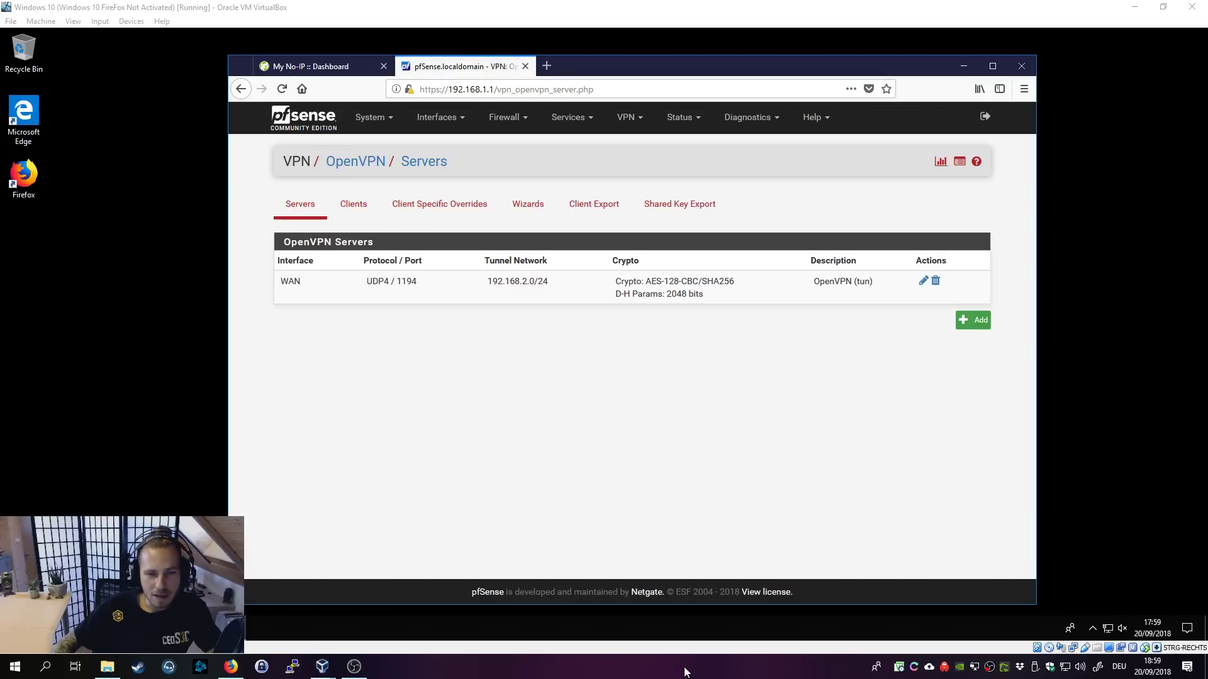
left_click(562, 472)
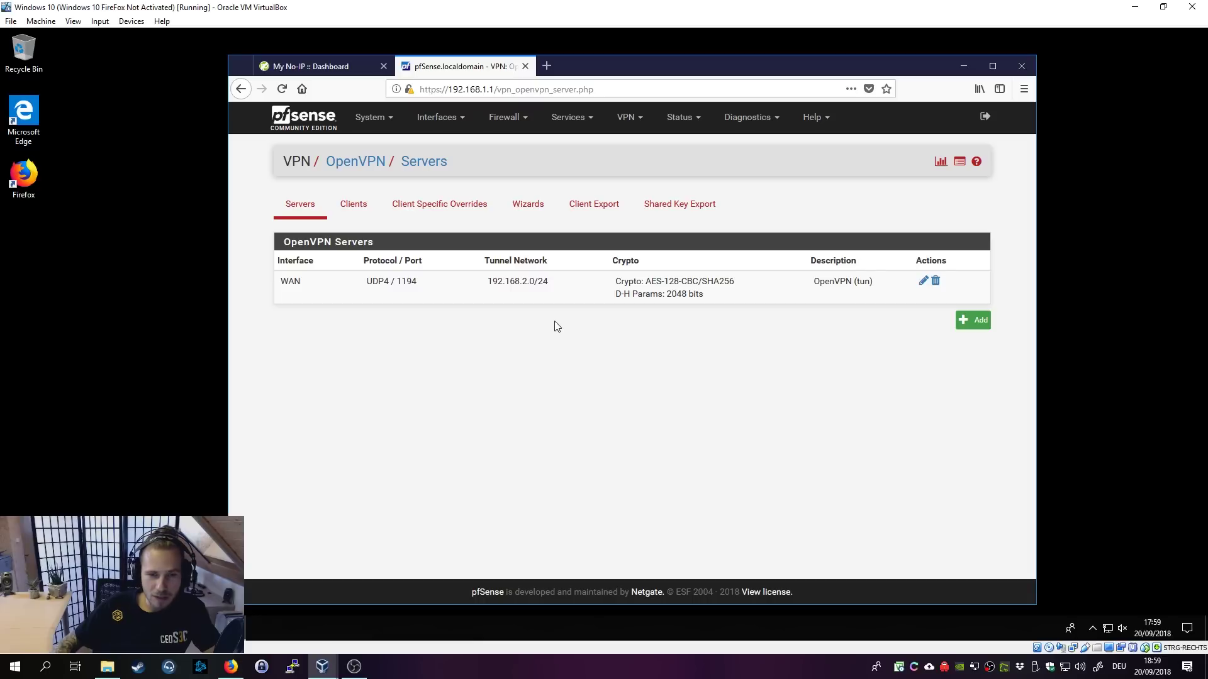
left_click(693, 127)
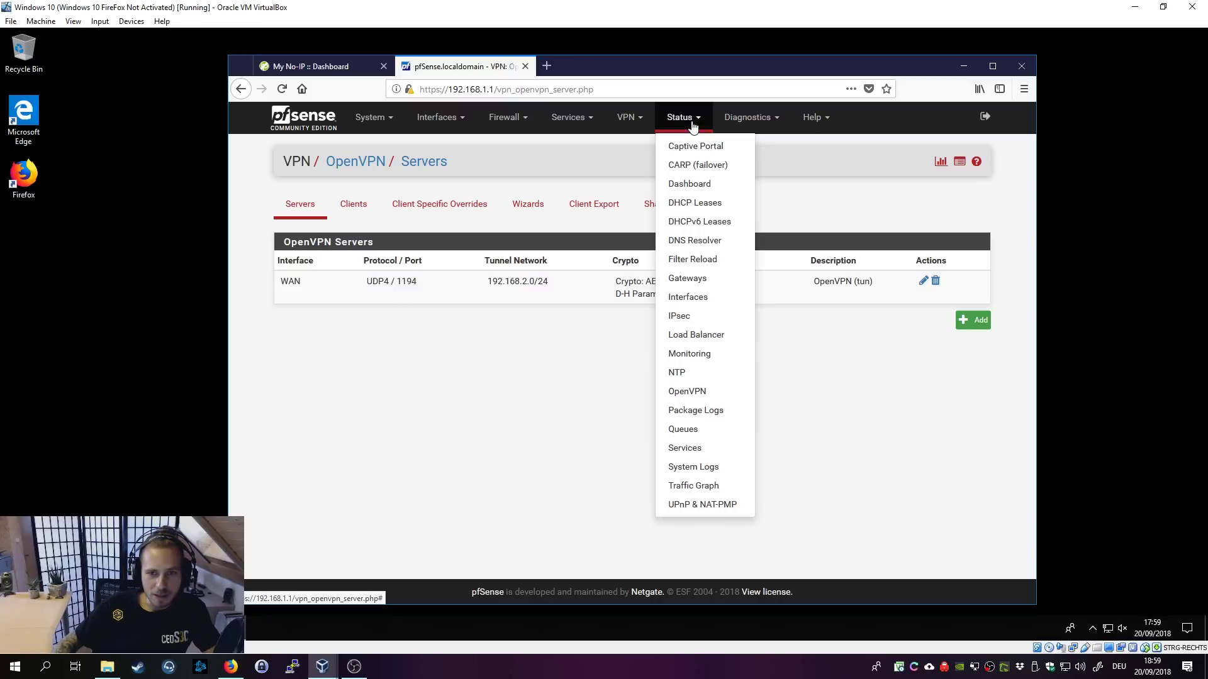
left_click(713, 449)
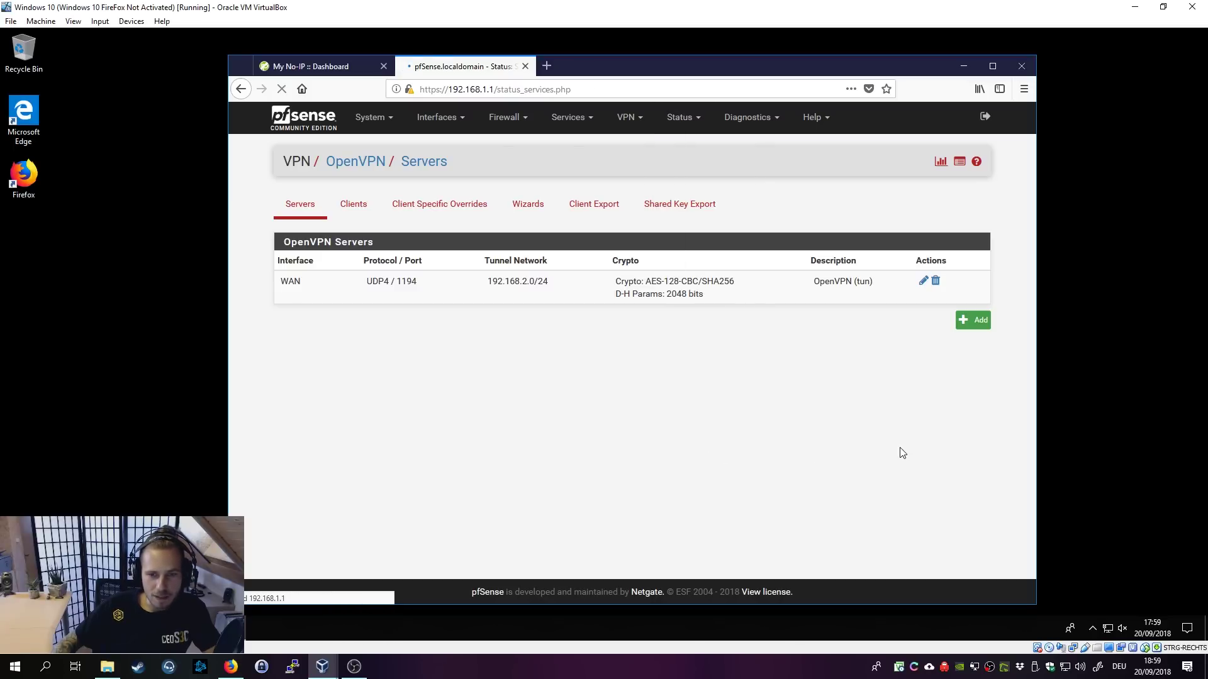
Step: Check that the openvpn service row shows Running
double_click(293, 301)
left_click_drag(436, 306, 693, 318)
left_click_drag(815, 313, 709, 308)
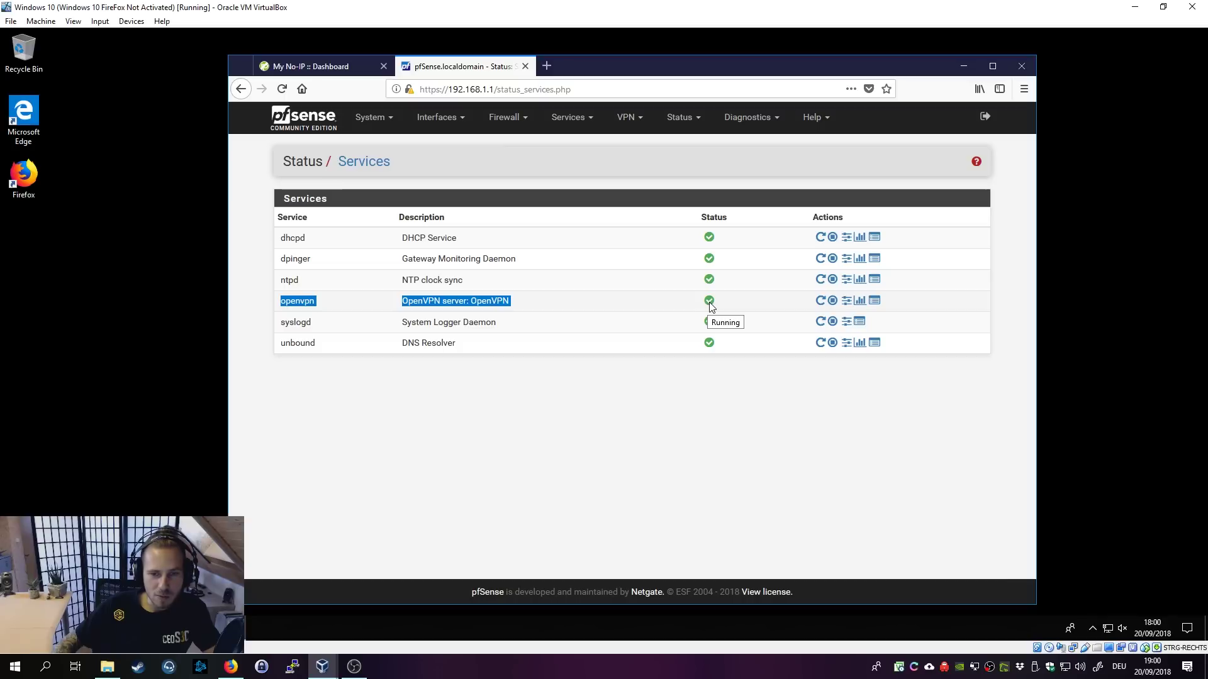
left_click(741, 302)
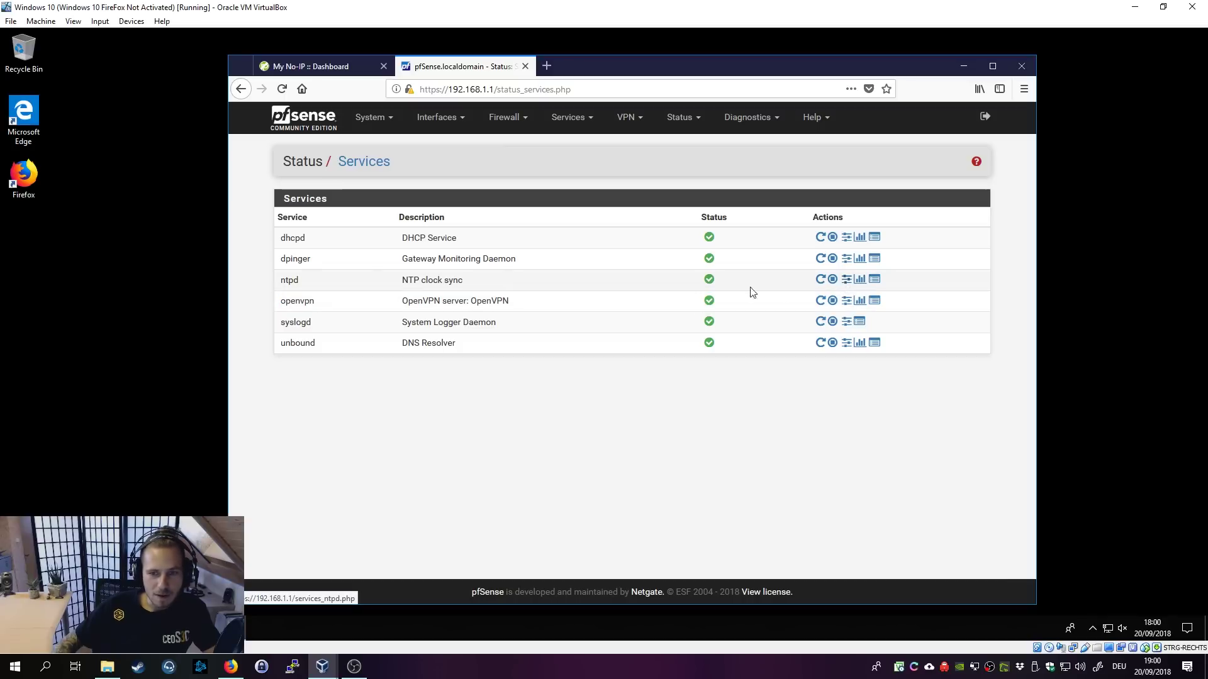
left_click_drag(294, 303, 585, 310)
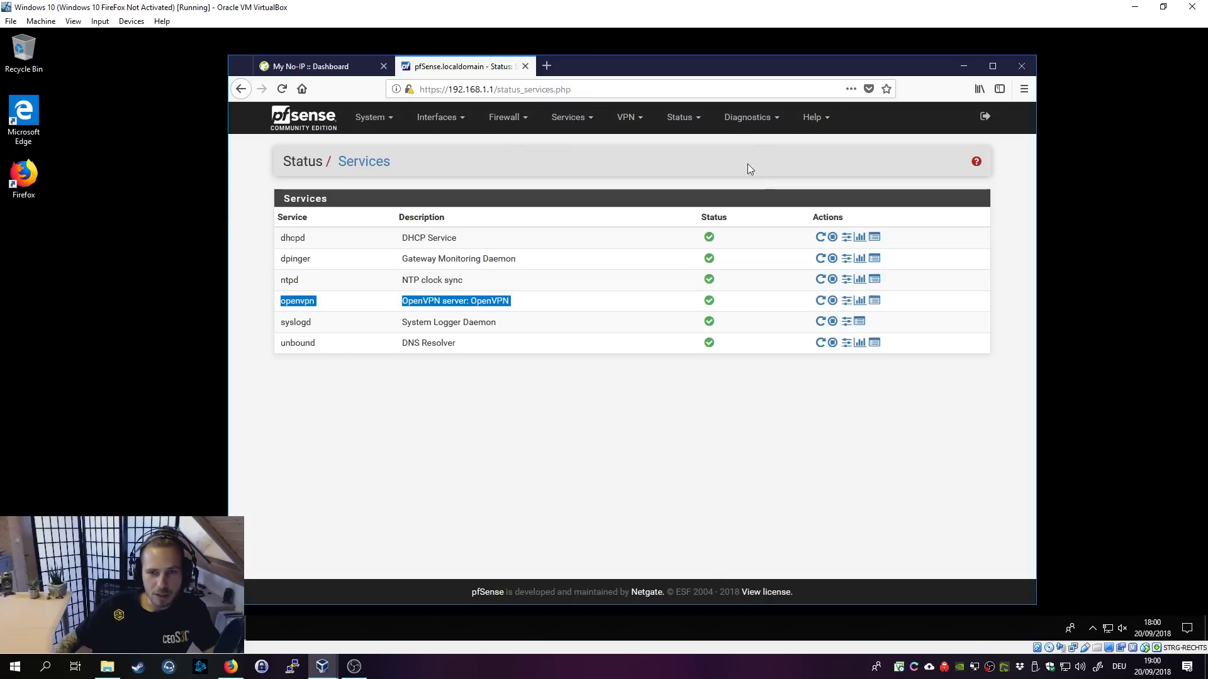
Step: Open Status > System Logs to view the General log entries
left_click(758, 120)
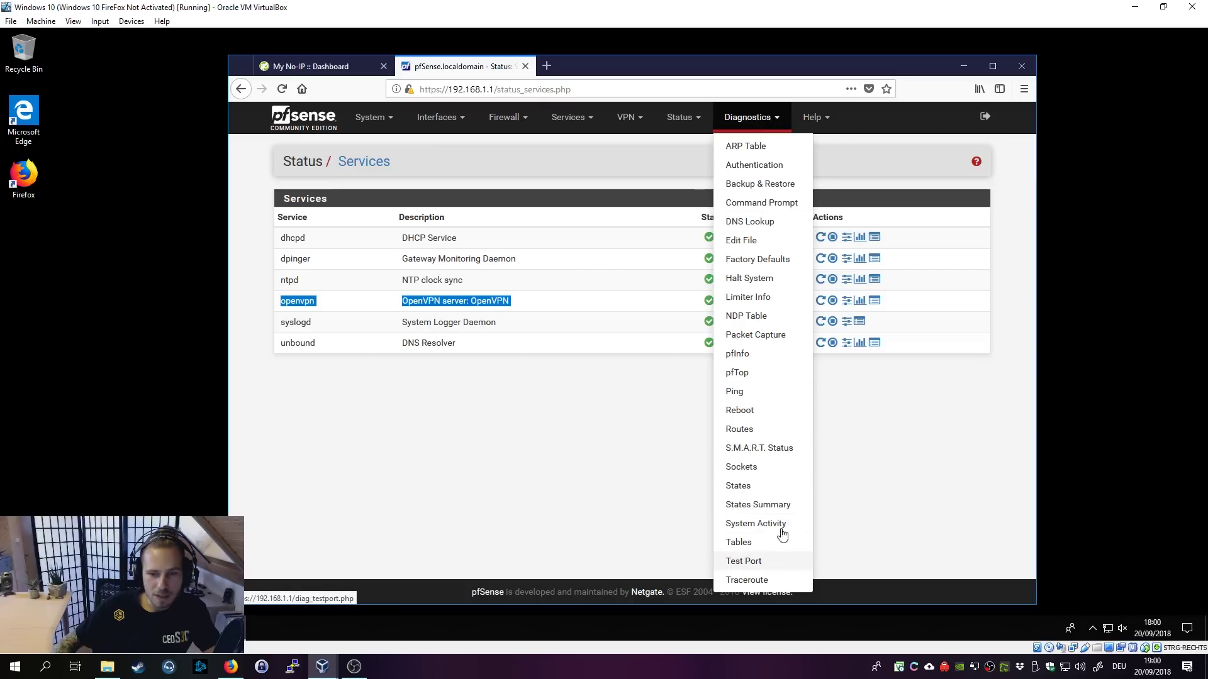
left_click(683, 119)
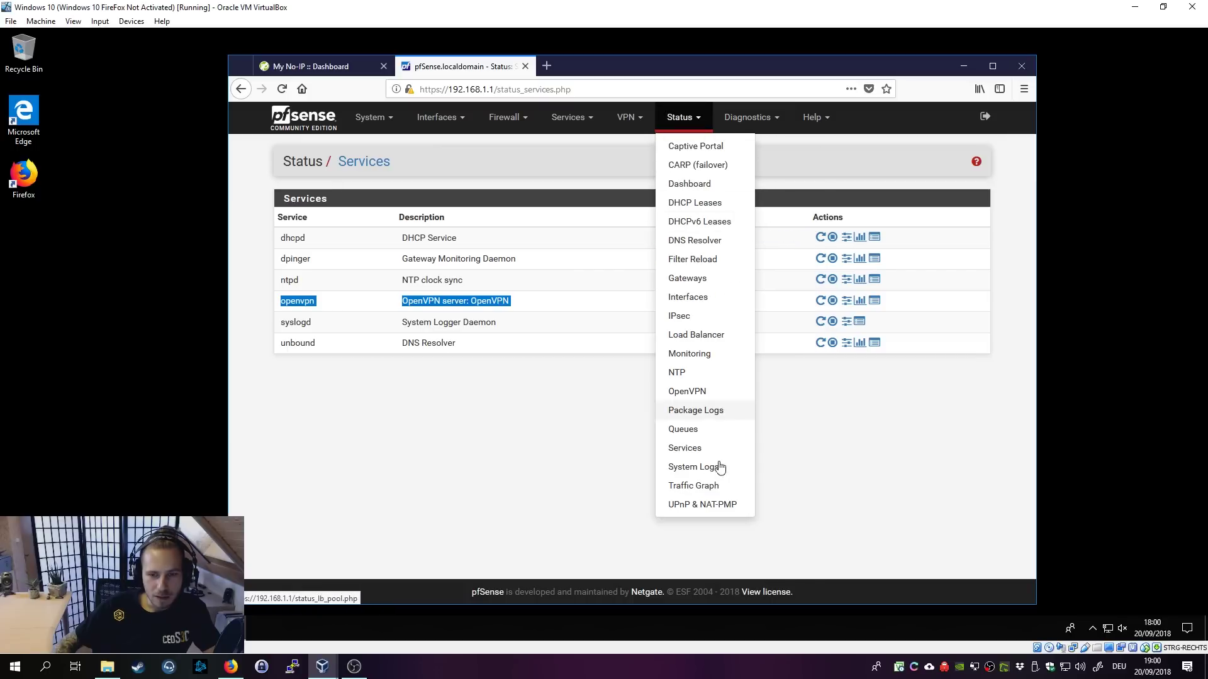
left_click(729, 473)
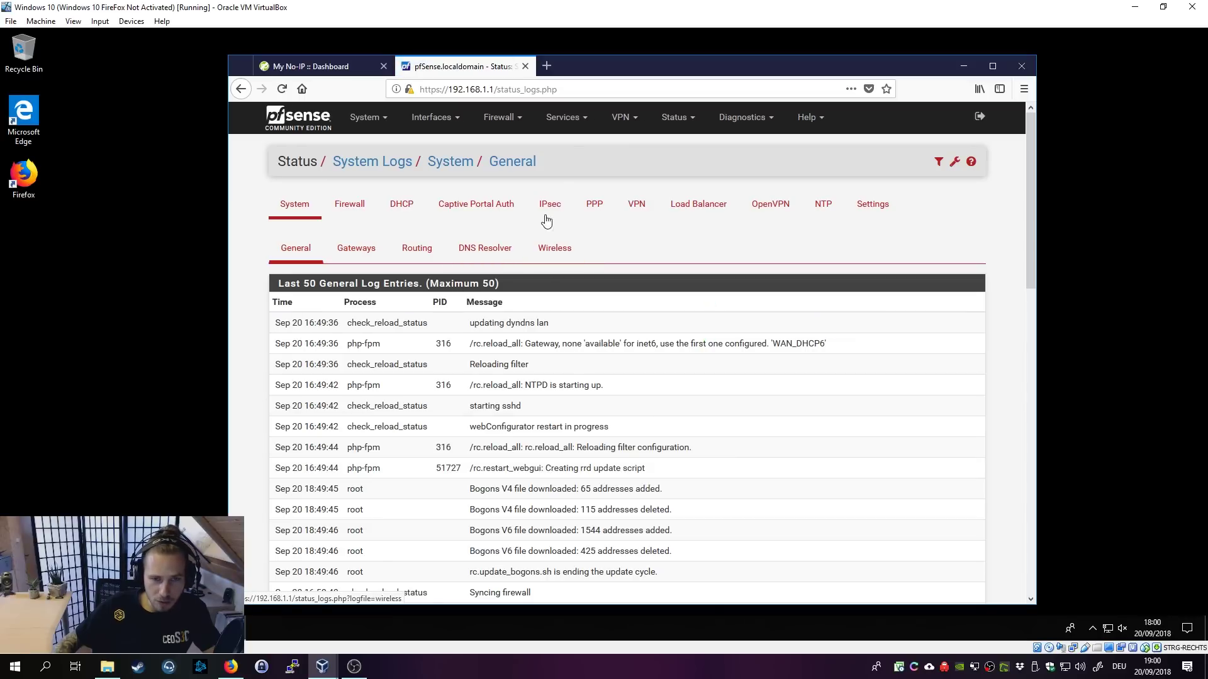
Step: View the OpenVPN log entries, then go to VPN > OpenVPN servers list
left_click(770, 204)
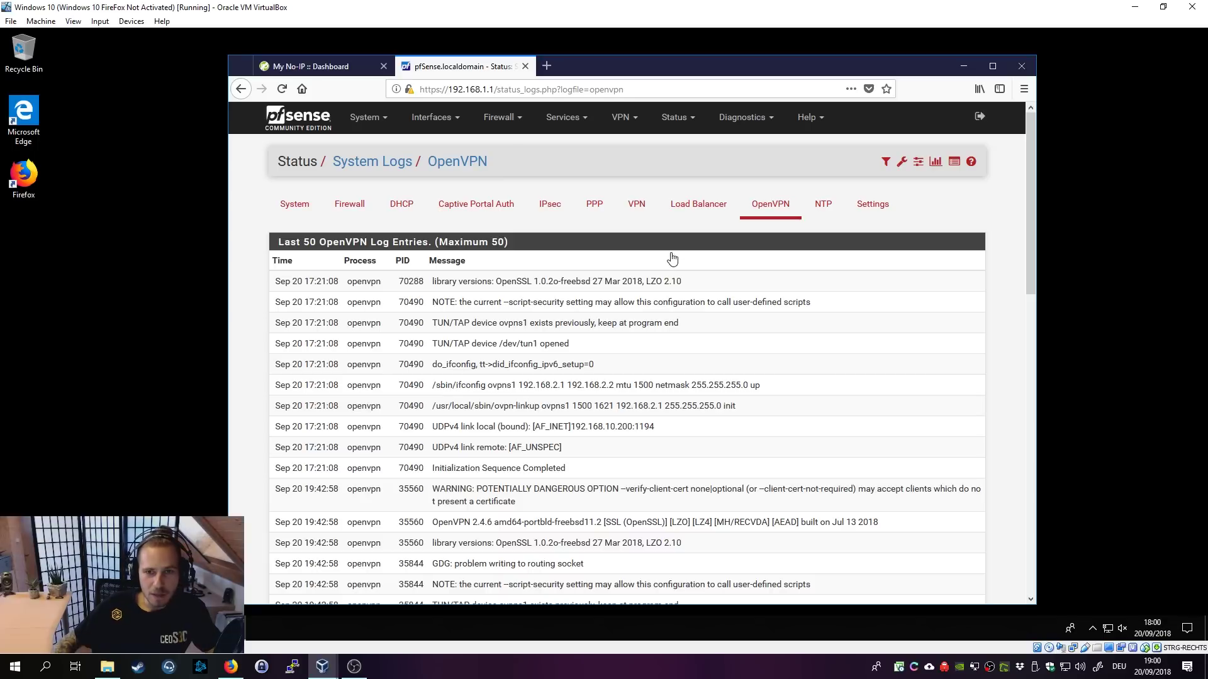
left_click(627, 119)
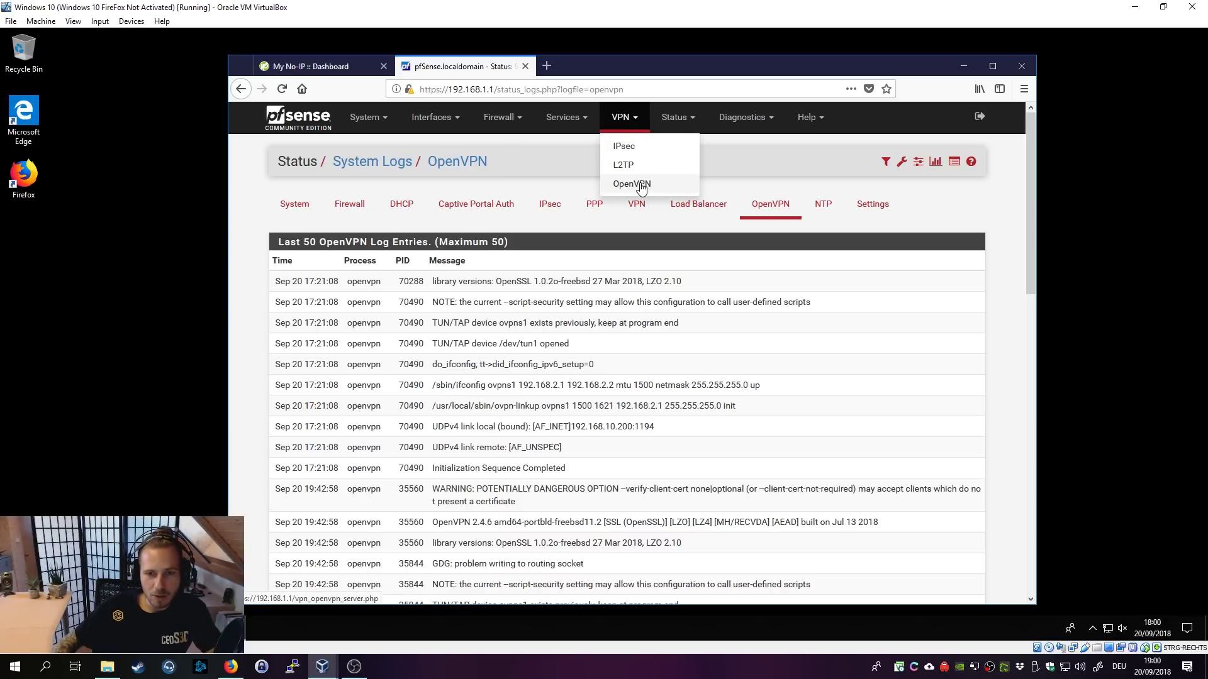
left_click(640, 182)
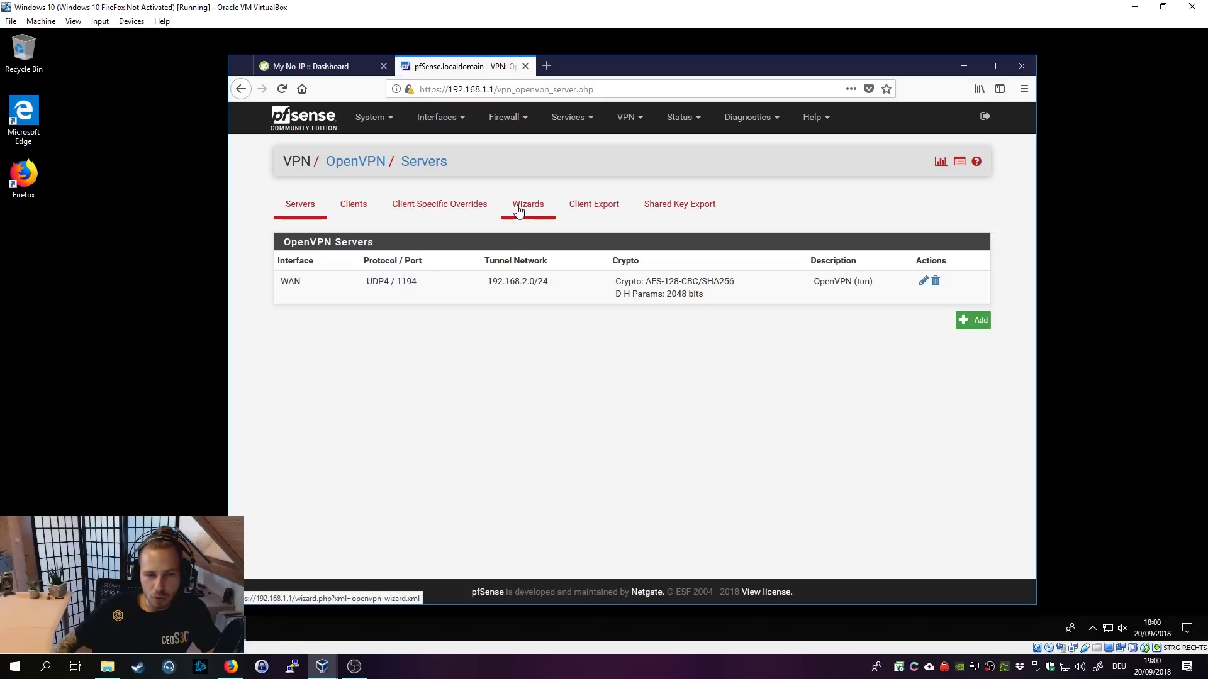
Step: In the Client Export Utility for UDP4:1194, set Host Name Resolution to Interface IP Address
left_click(598, 207)
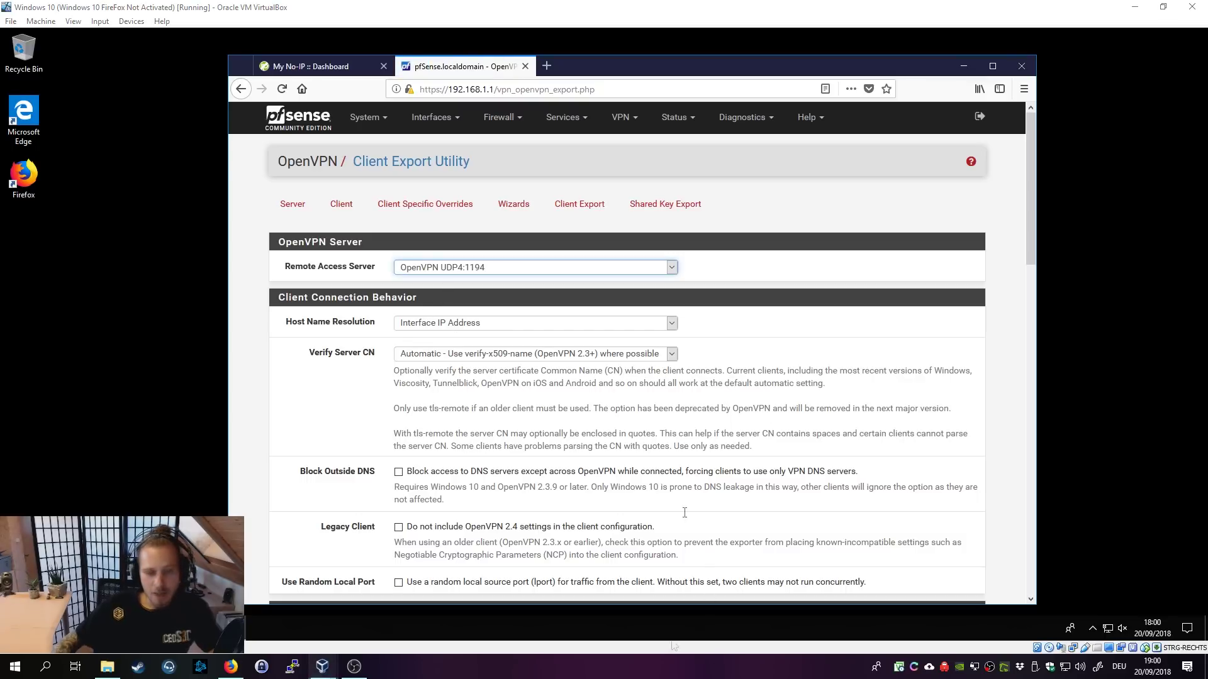
left_click(471, 268)
left_click(459, 282)
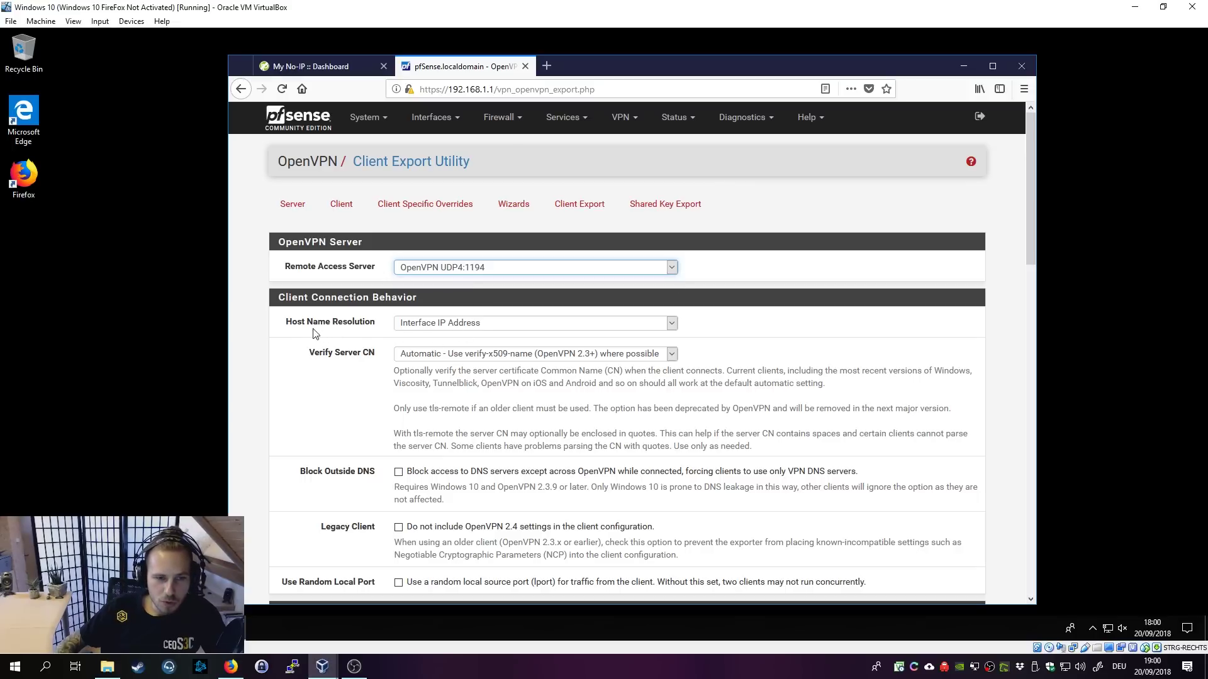
left_click(450, 324)
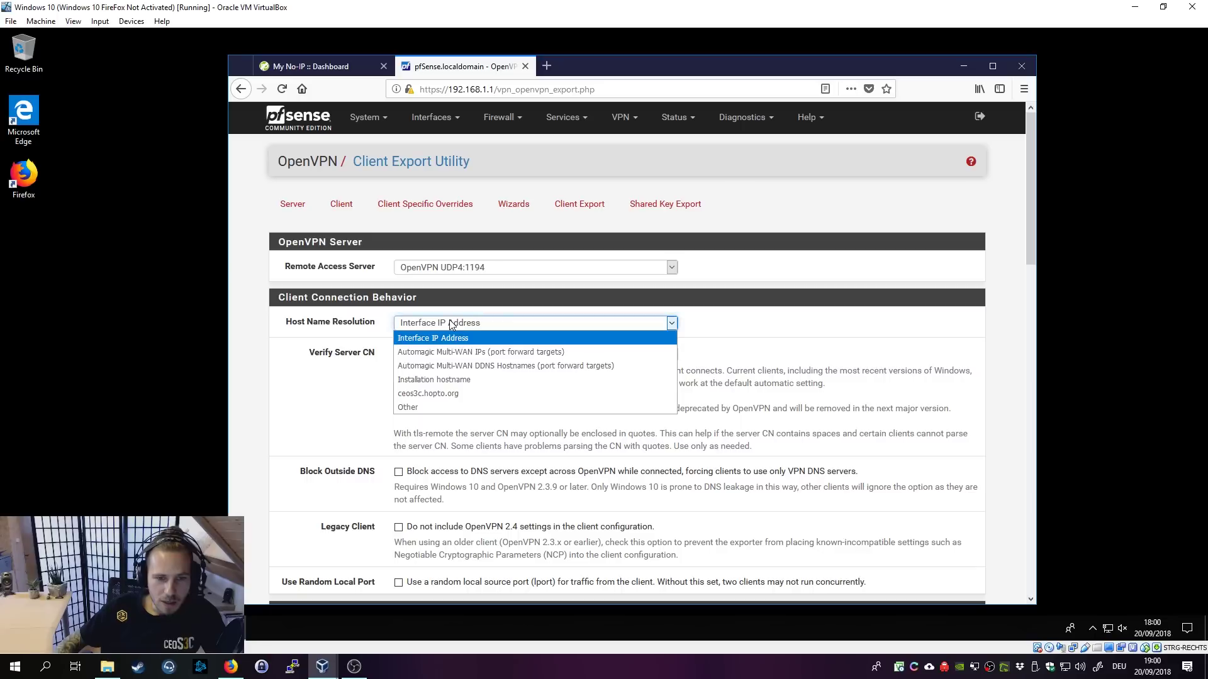
left_click(444, 397)
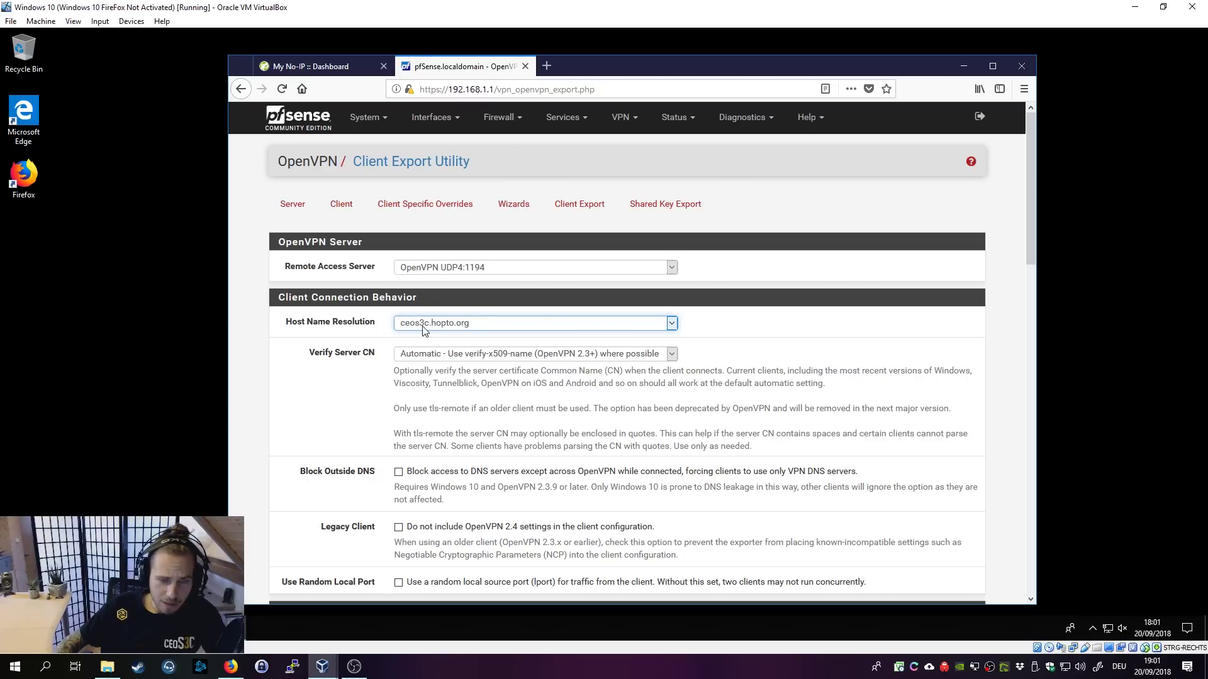
left_click(450, 325)
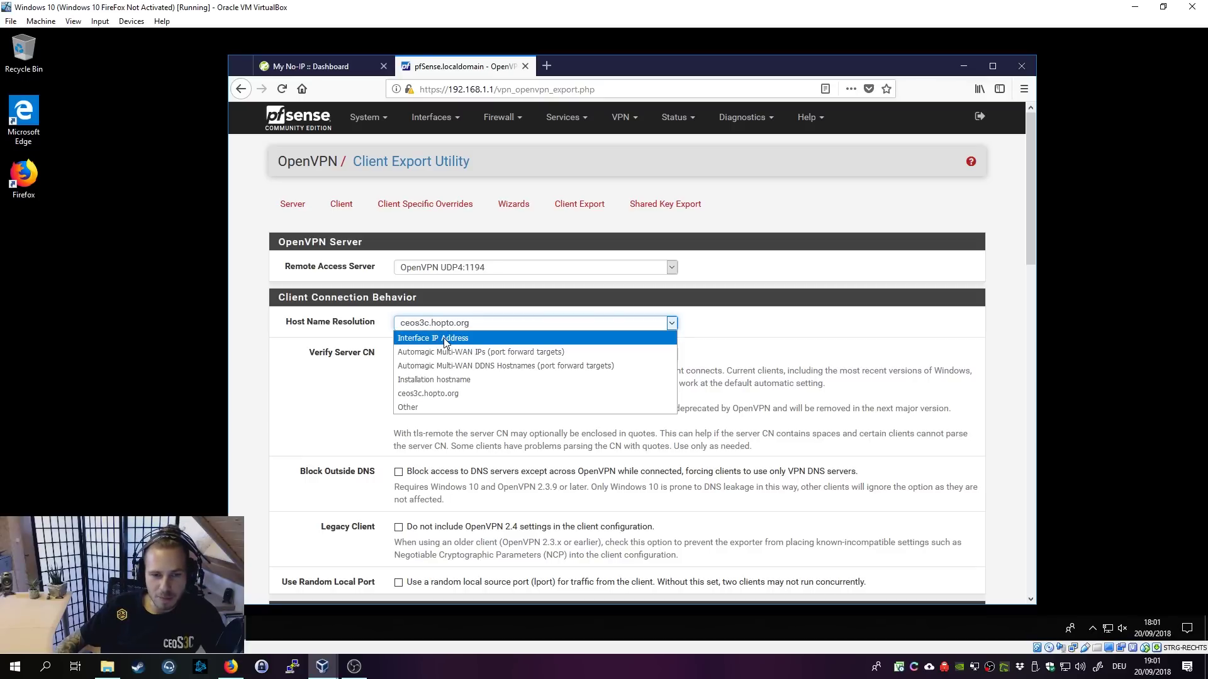
left_click(446, 340)
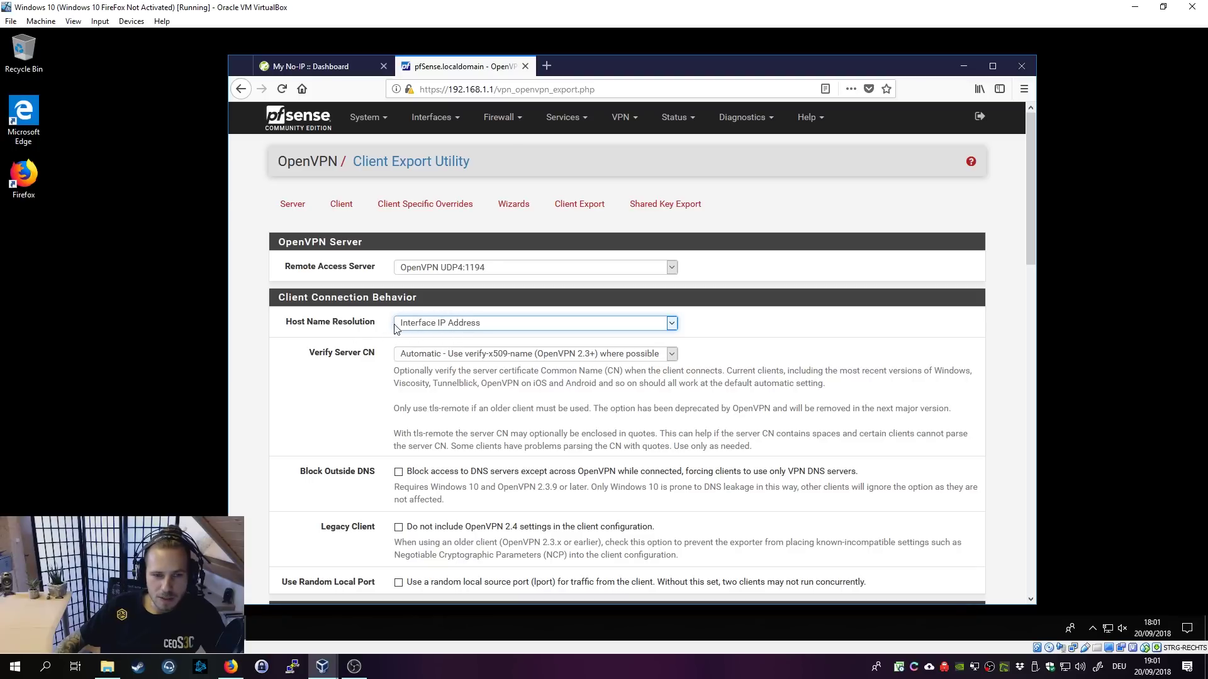
left_click(463, 327)
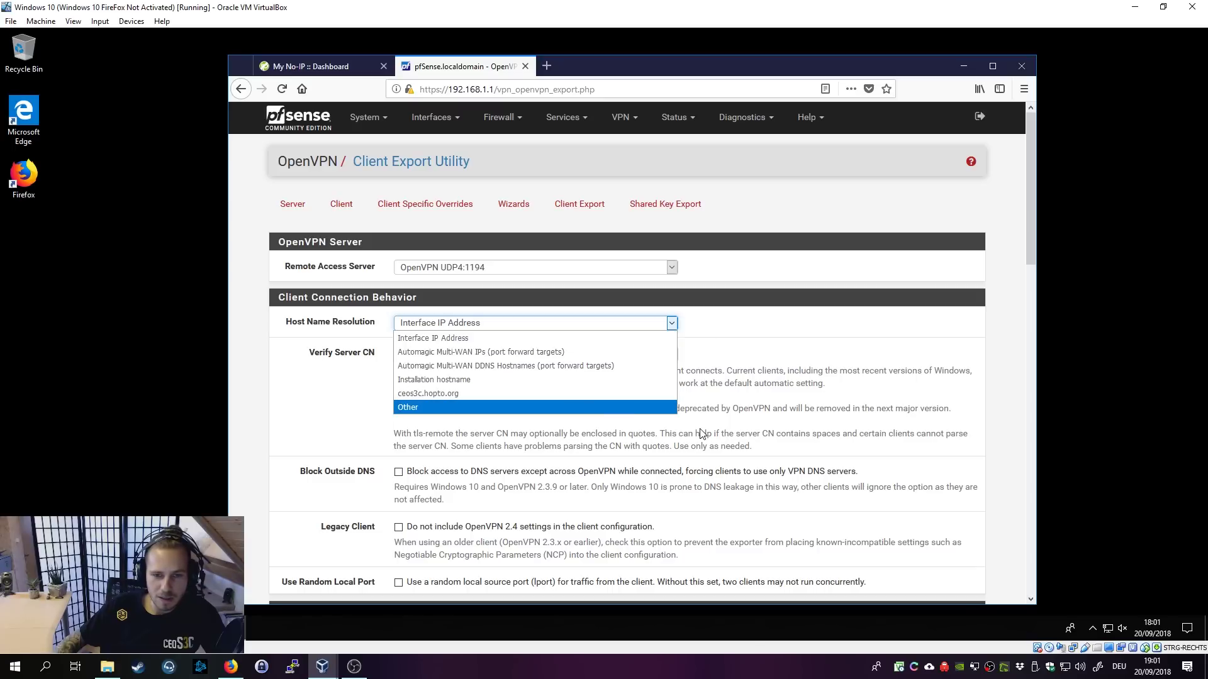
left_click(806, 407)
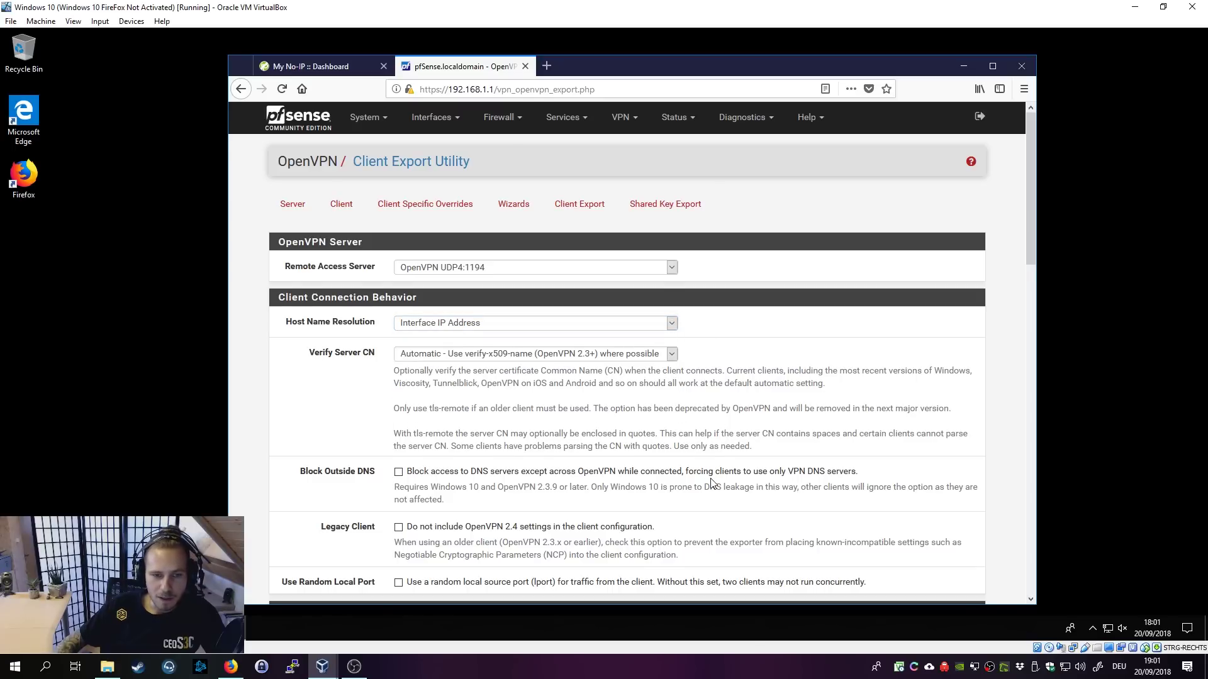
scroll(710, 480, "down", 3)
Step: Uncheck Use Random Local Port and save the export settings as default
scroll(711, 481, "down", 1)
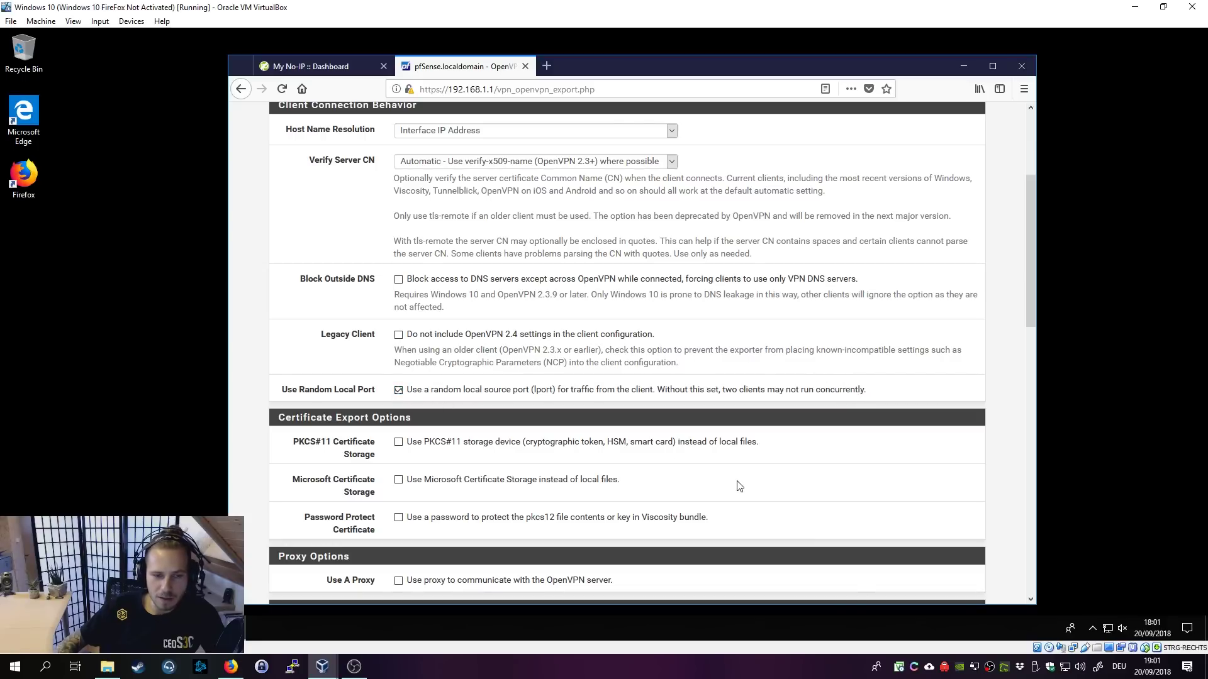
left_click(399, 390)
scroll(730, 466, "down", 2)
scroll(730, 469, "down", 1)
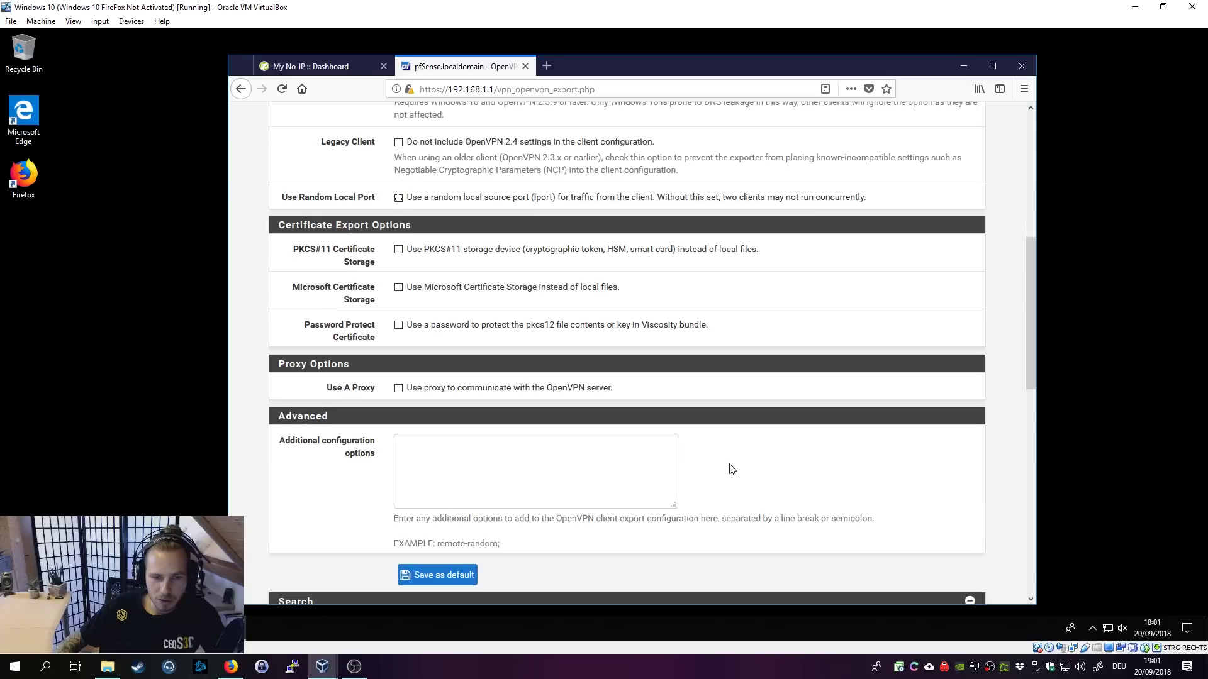
scroll(731, 469, "down", 2)
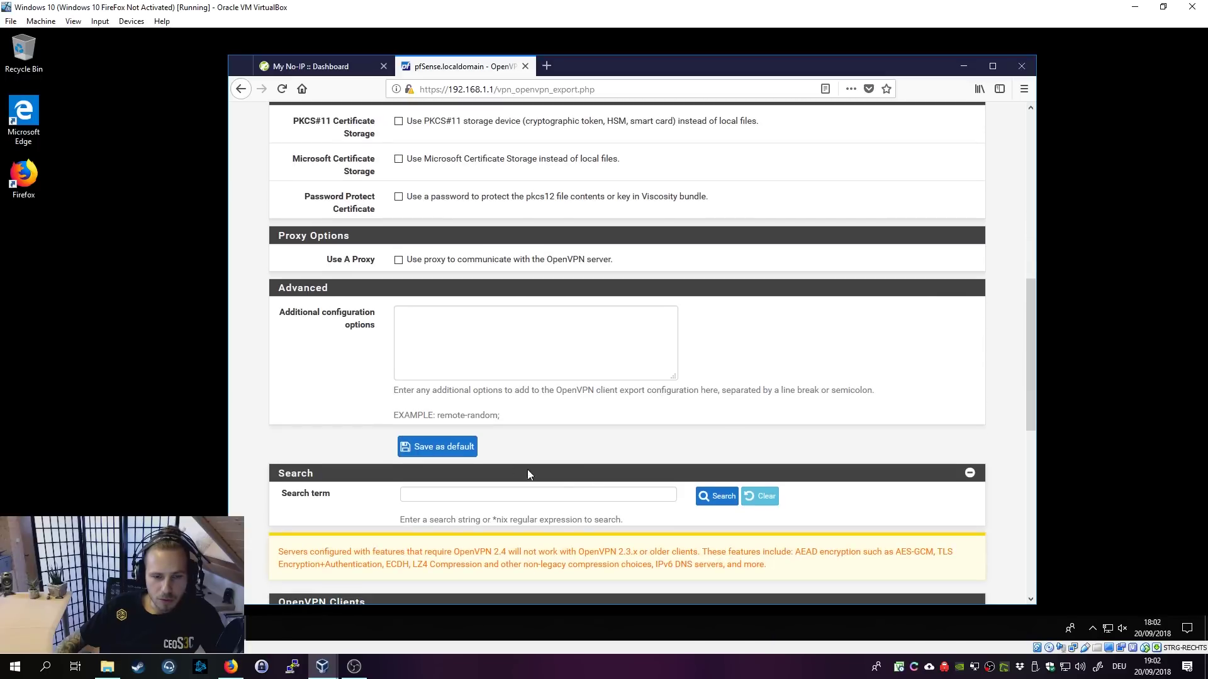
left_click(419, 448)
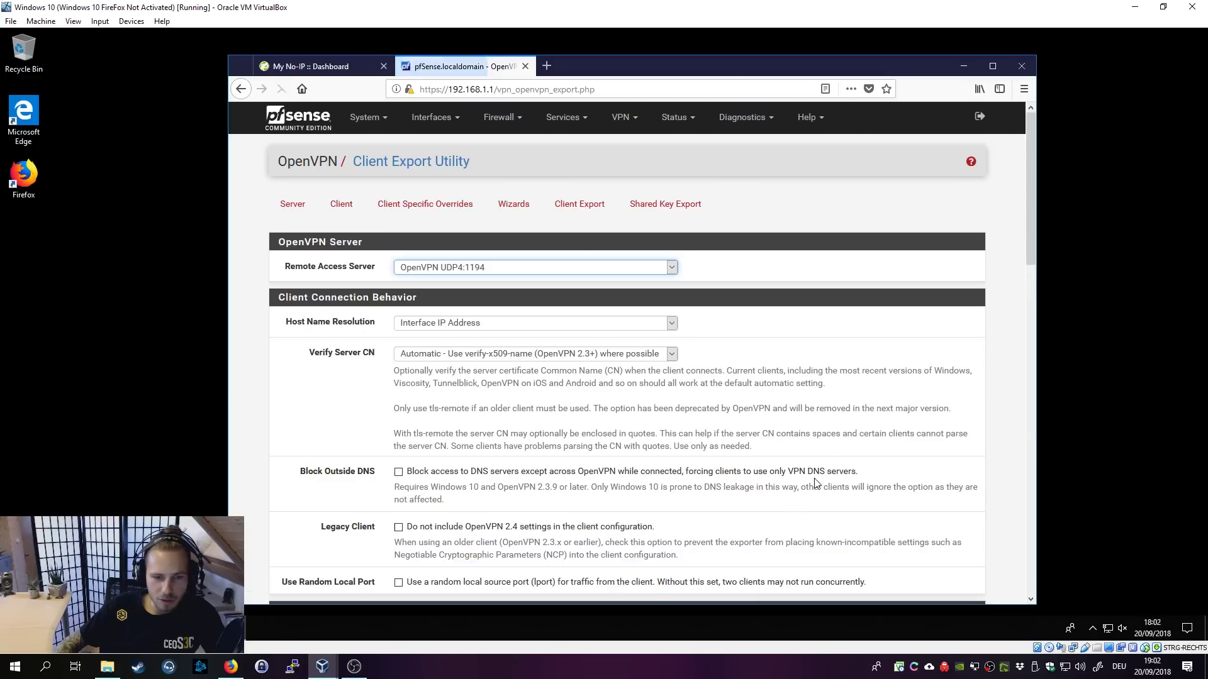
Step: Review the OpenVPN Clients list showing the VPN user and its certificate
scroll(804, 468, "down", 10)
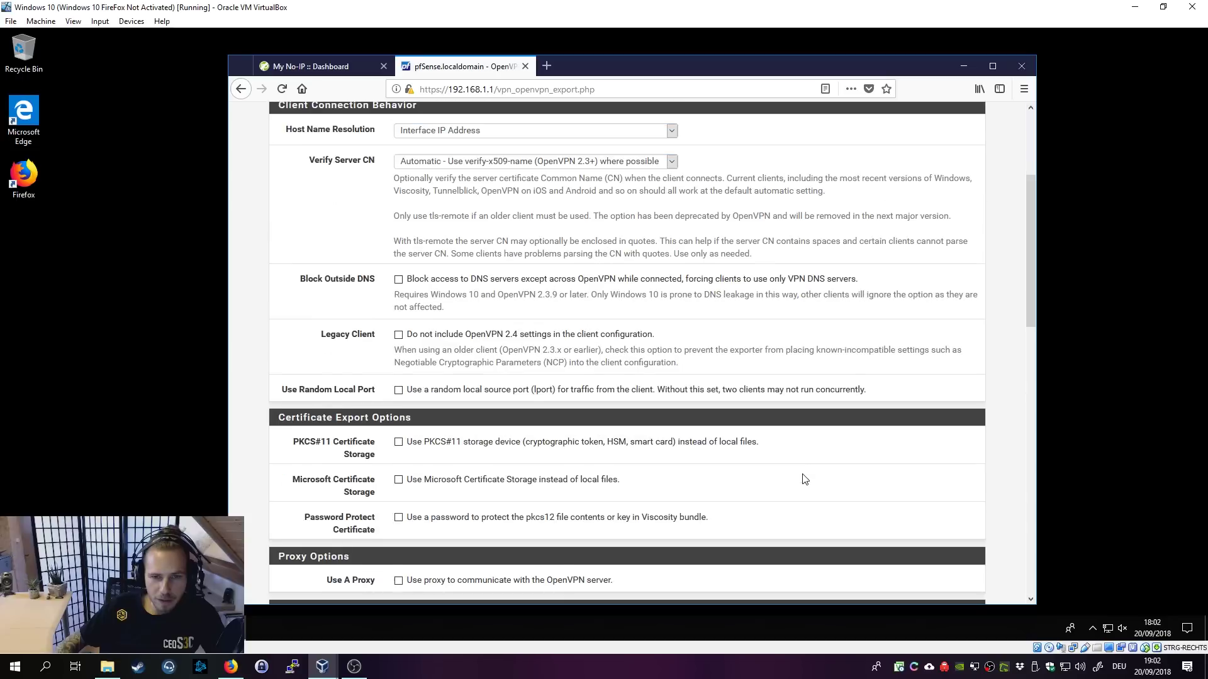
scroll(803, 479, "down", 3)
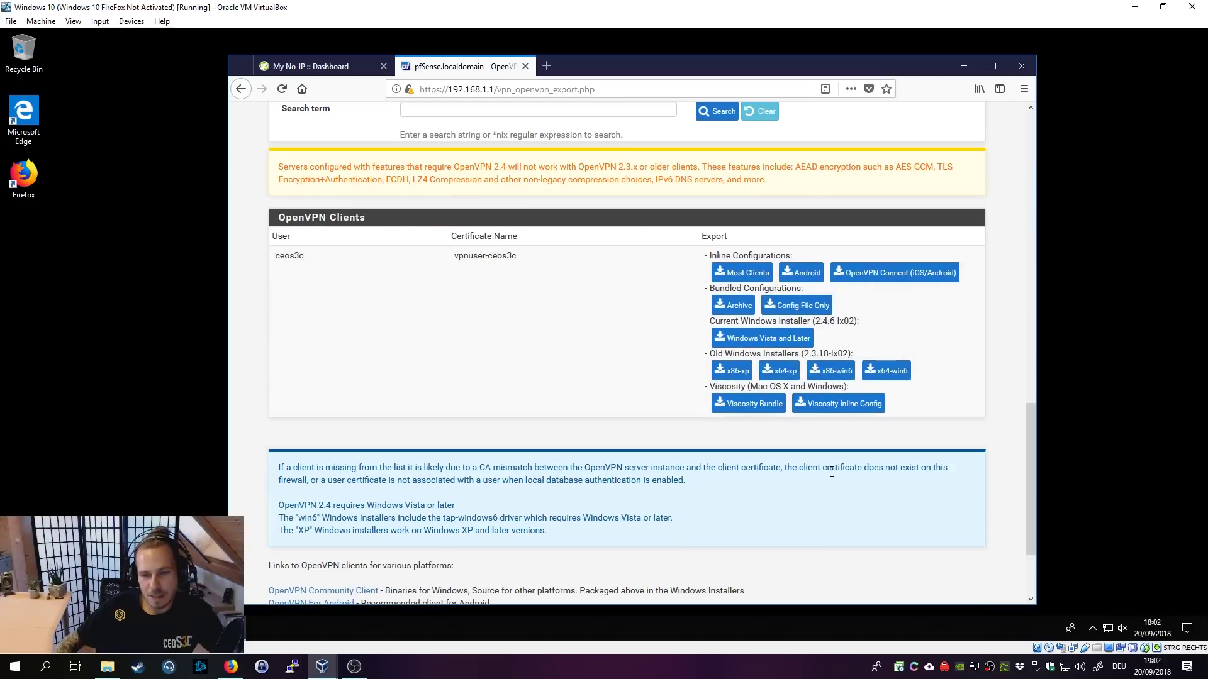
scroll(827, 465, "up", 13)
scroll(861, 443, "down", 5)
scroll(861, 443, "down", 7)
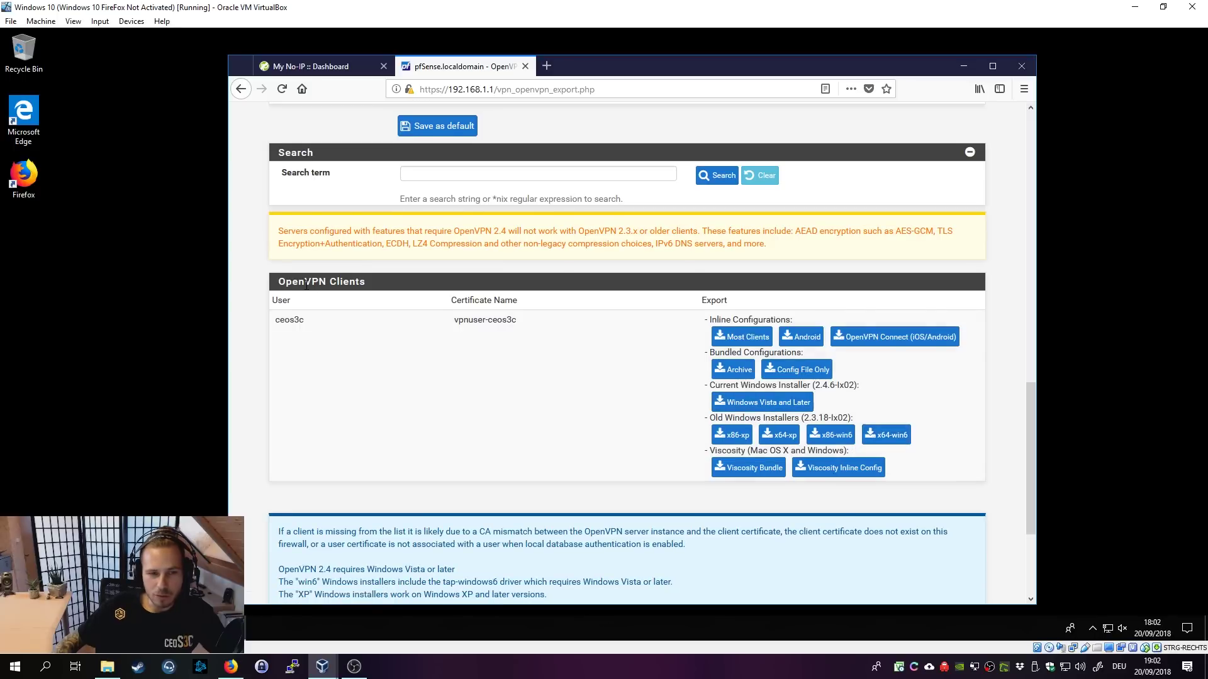
left_click_drag(289, 322, 307, 326)
left_click_drag(453, 320, 527, 331)
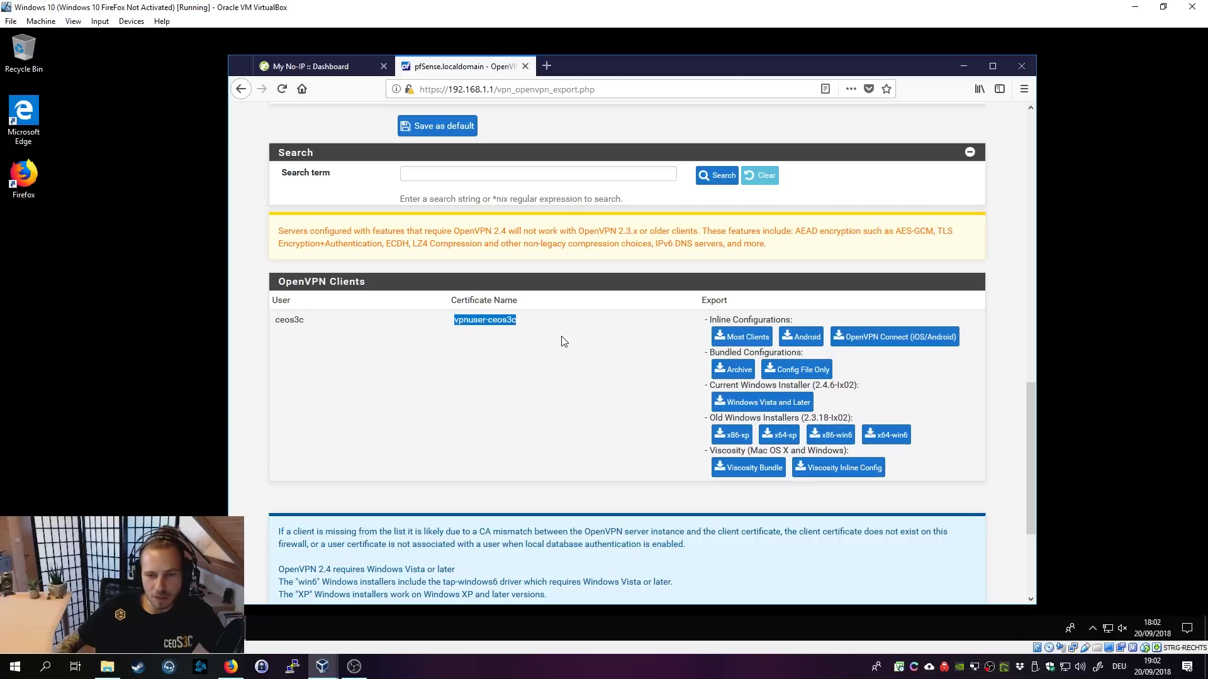
left_click(553, 330)
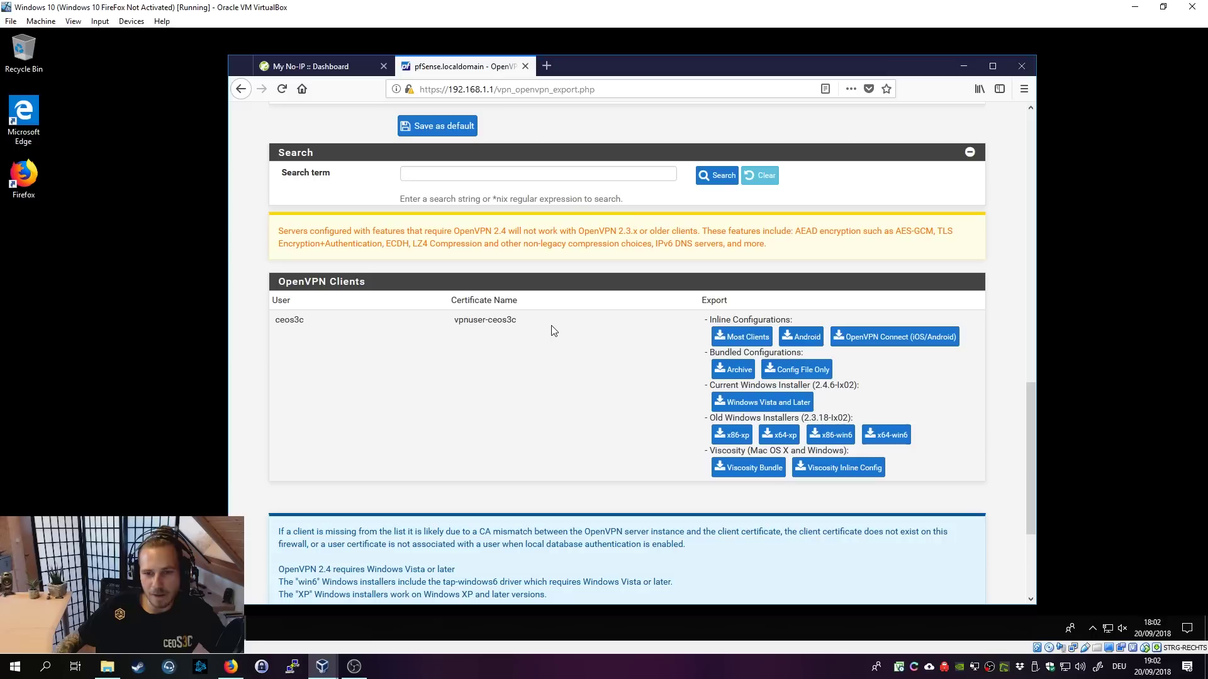
Step: Save the 'Windows Vista and Later' installer to disk and open its Downloads folder
left_click(763, 406)
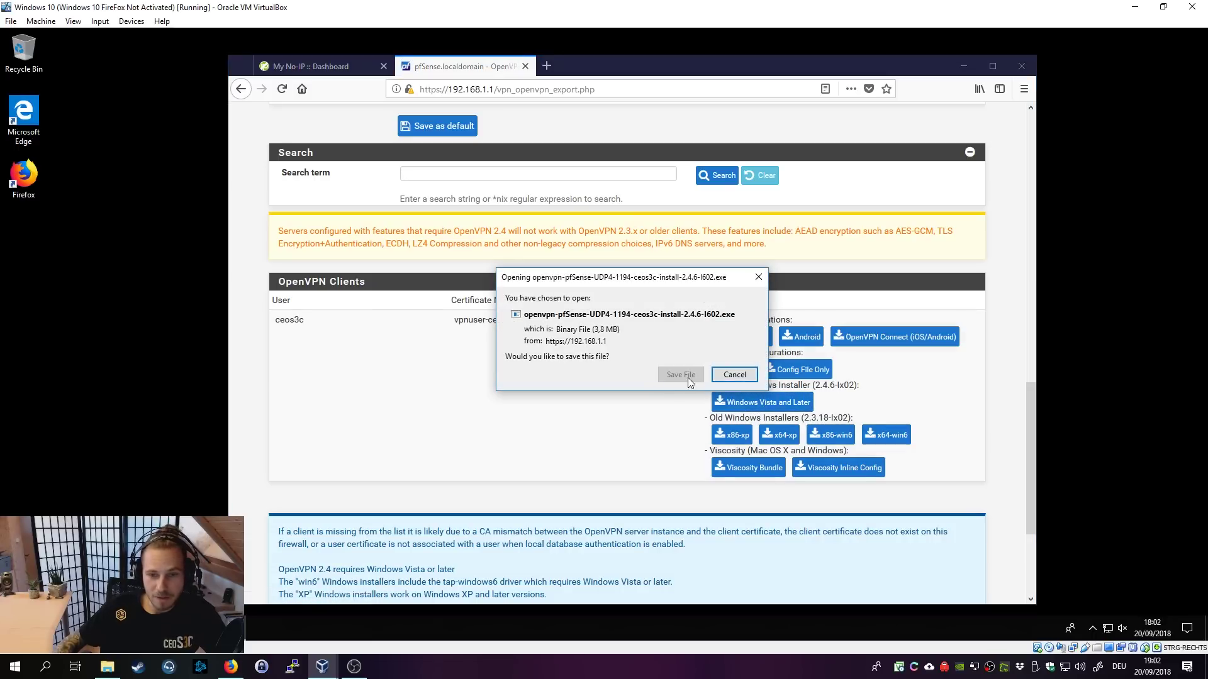
left_click(683, 375)
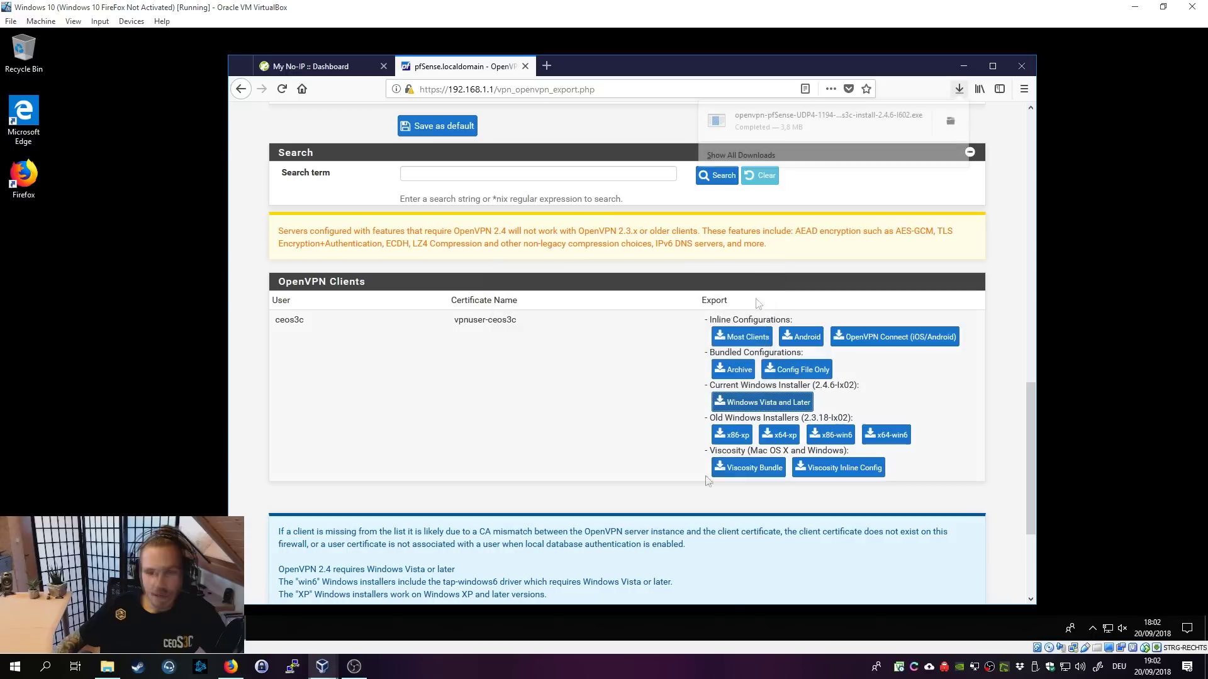
left_click(955, 123)
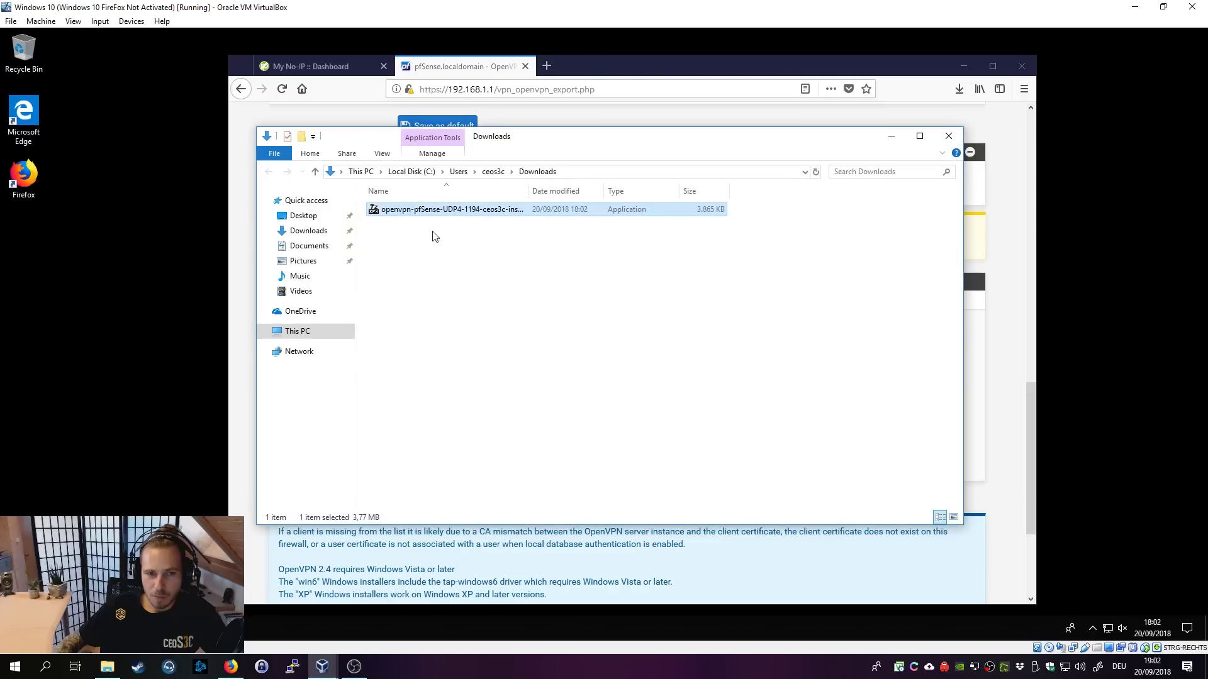
Step: Run the downloaded OpenVPN installer as administrator, bypassing SmartScreen and approving UAC
right_click(428, 211)
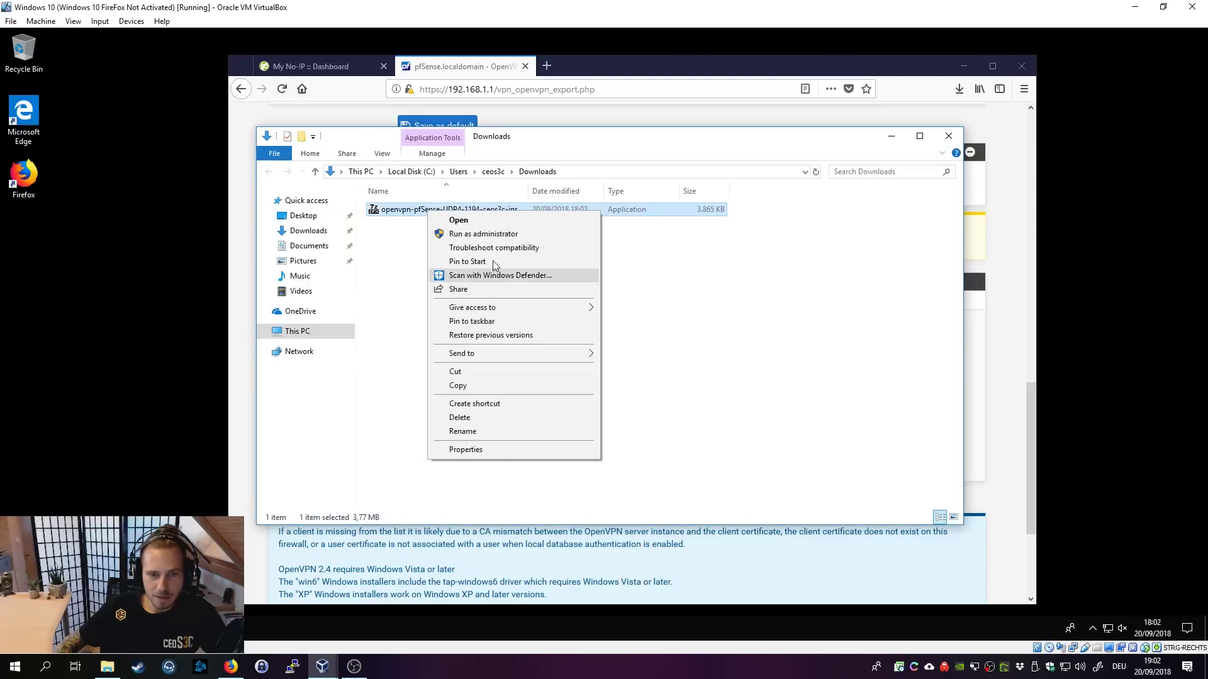
left_click(493, 234)
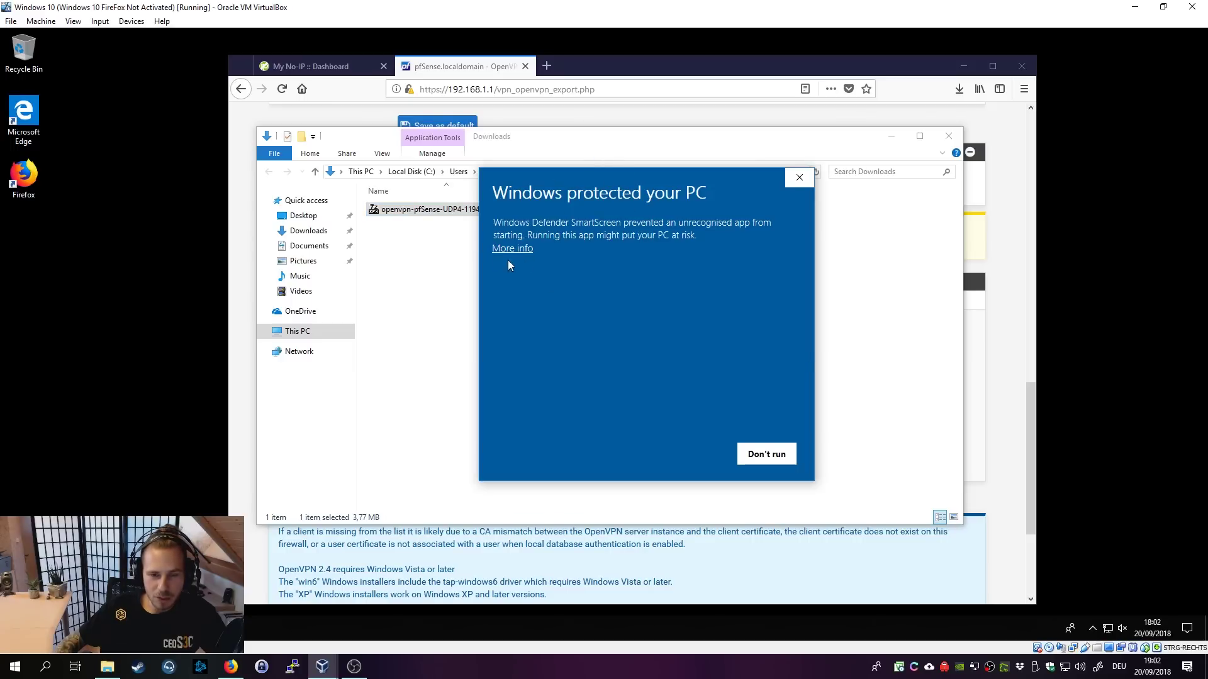
left_click(513, 249)
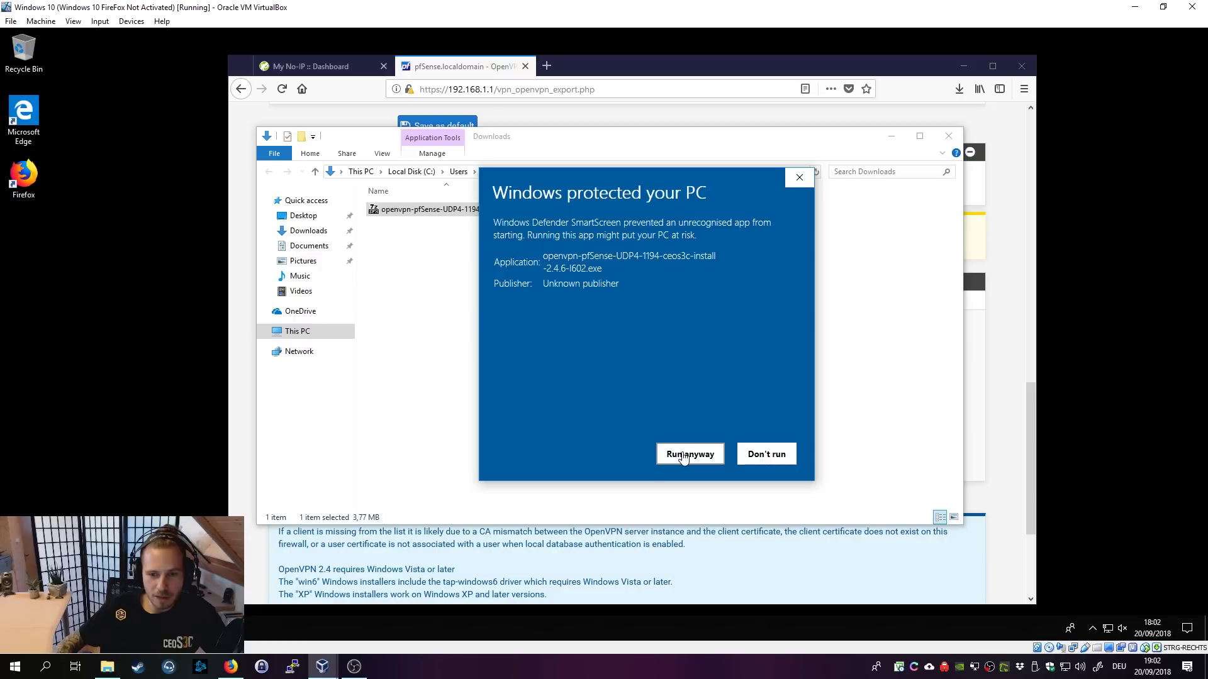
left_click(684, 455)
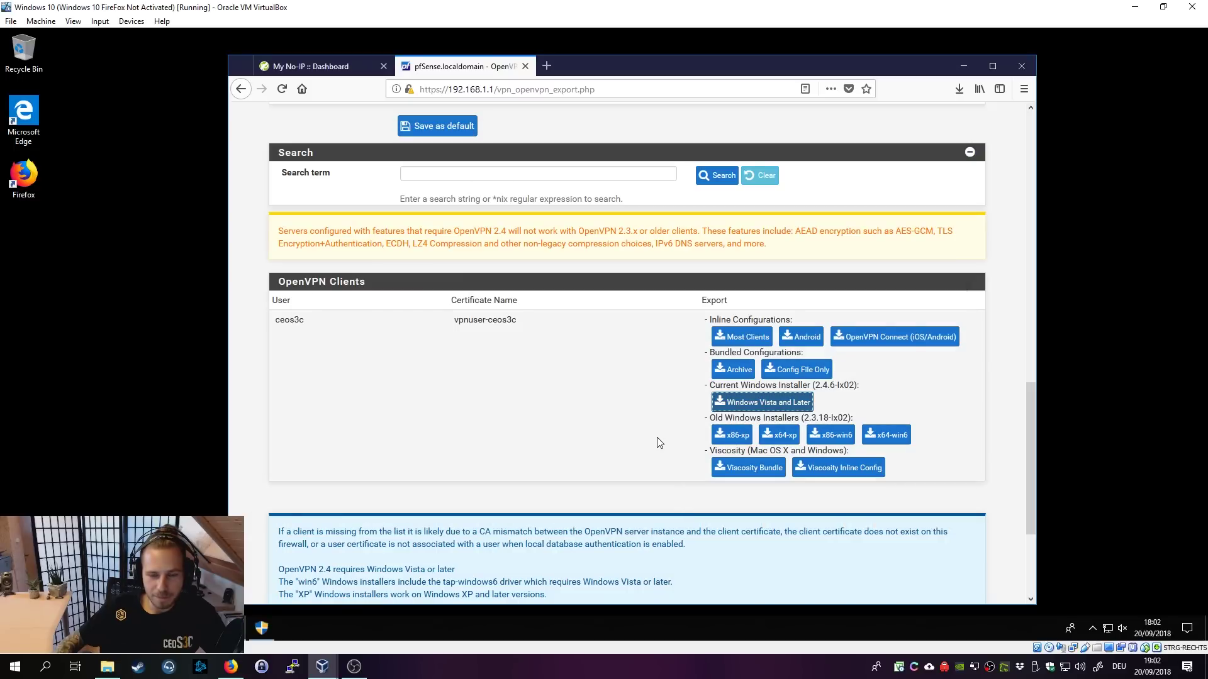
left_click(274, 625)
left_click(557, 422)
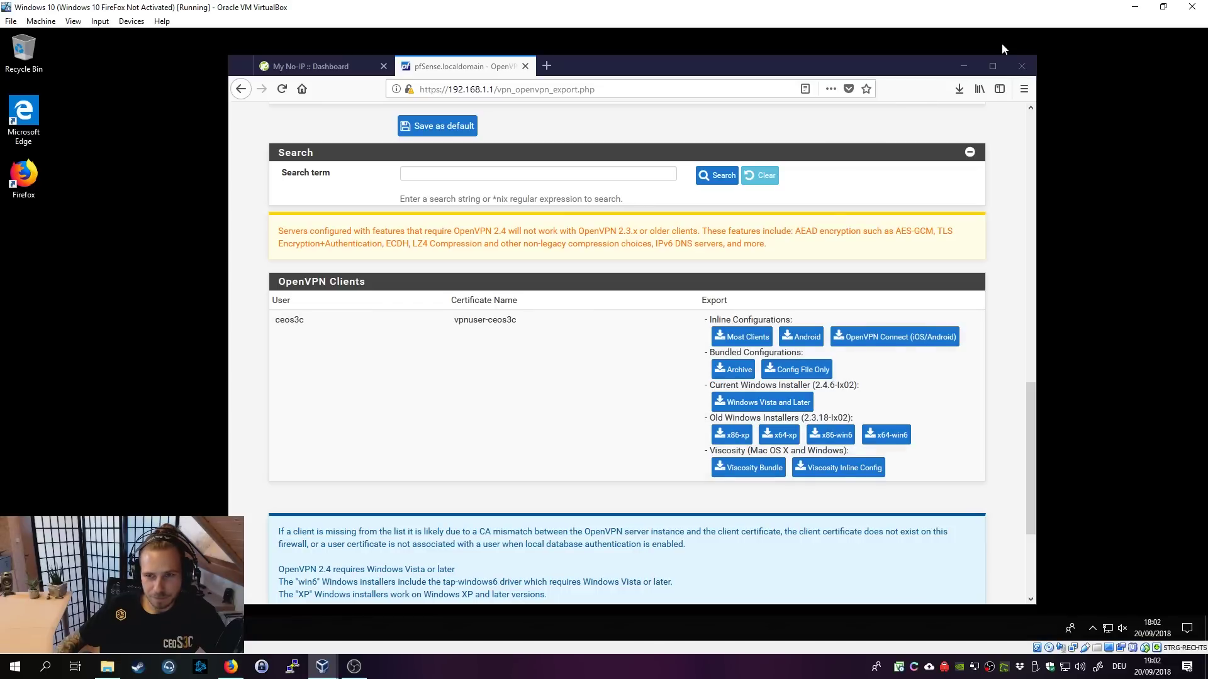
left_click(964, 67)
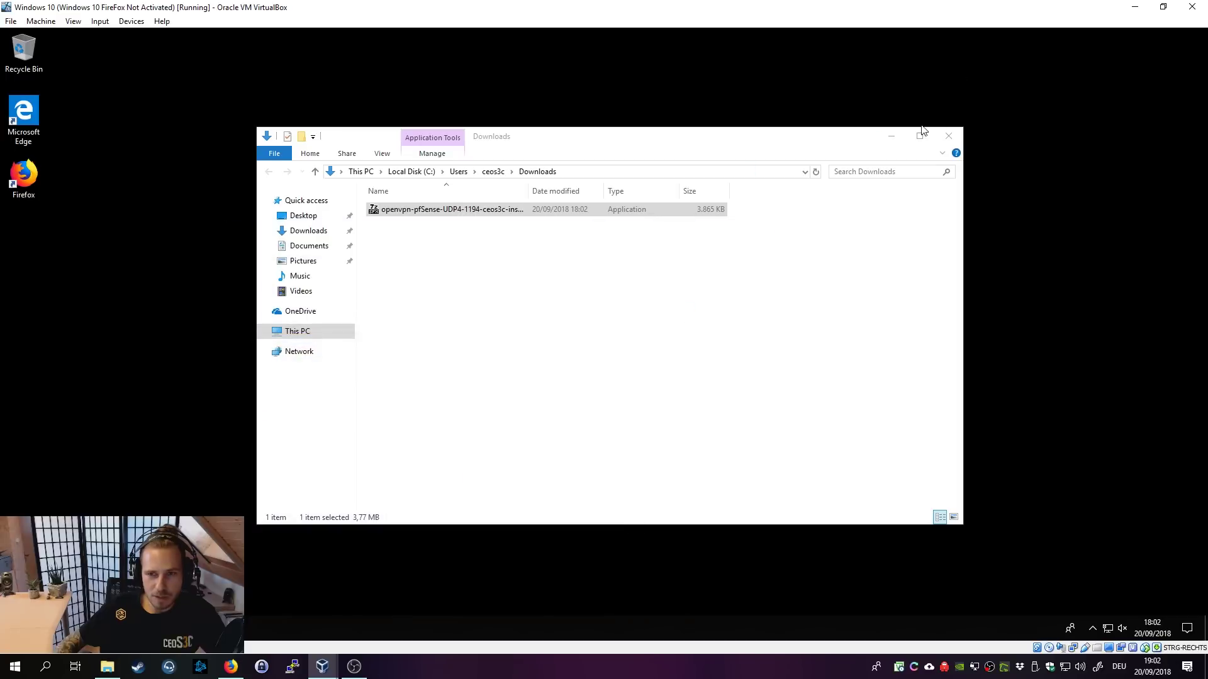
left_click(950, 137)
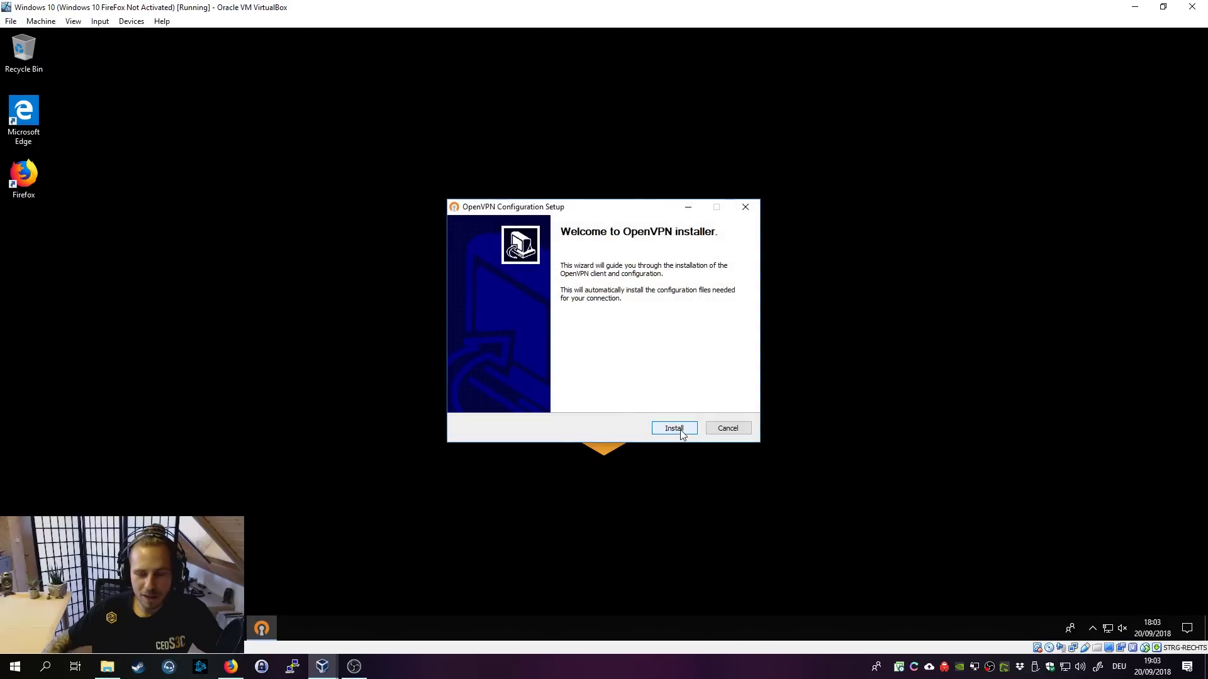
Step: Install OpenVPN 2.4.6, accepting the licence, default components and default location
left_click(673, 429)
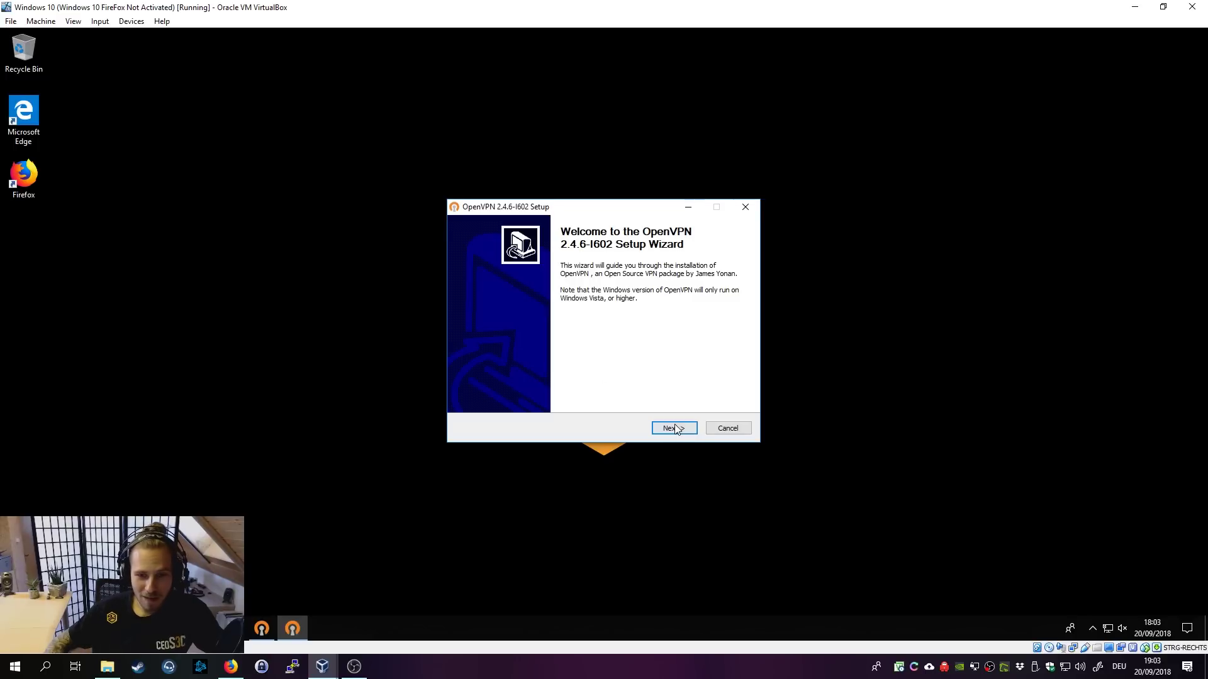
left_click(675, 428)
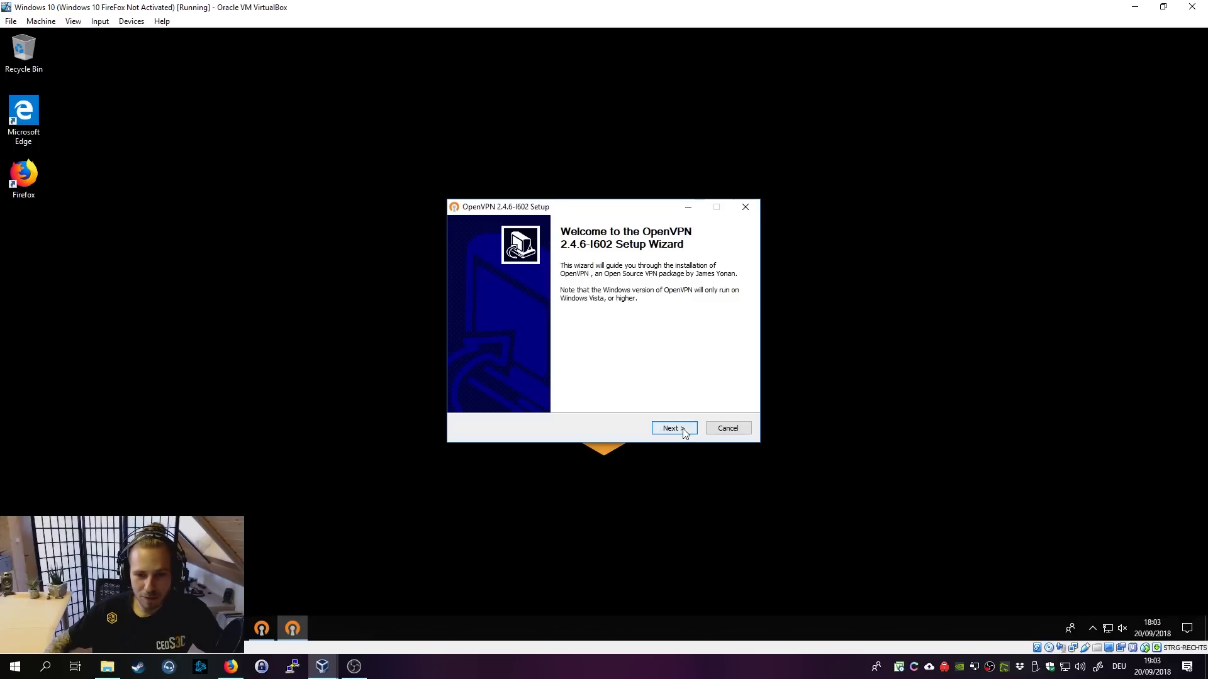
left_click(674, 428)
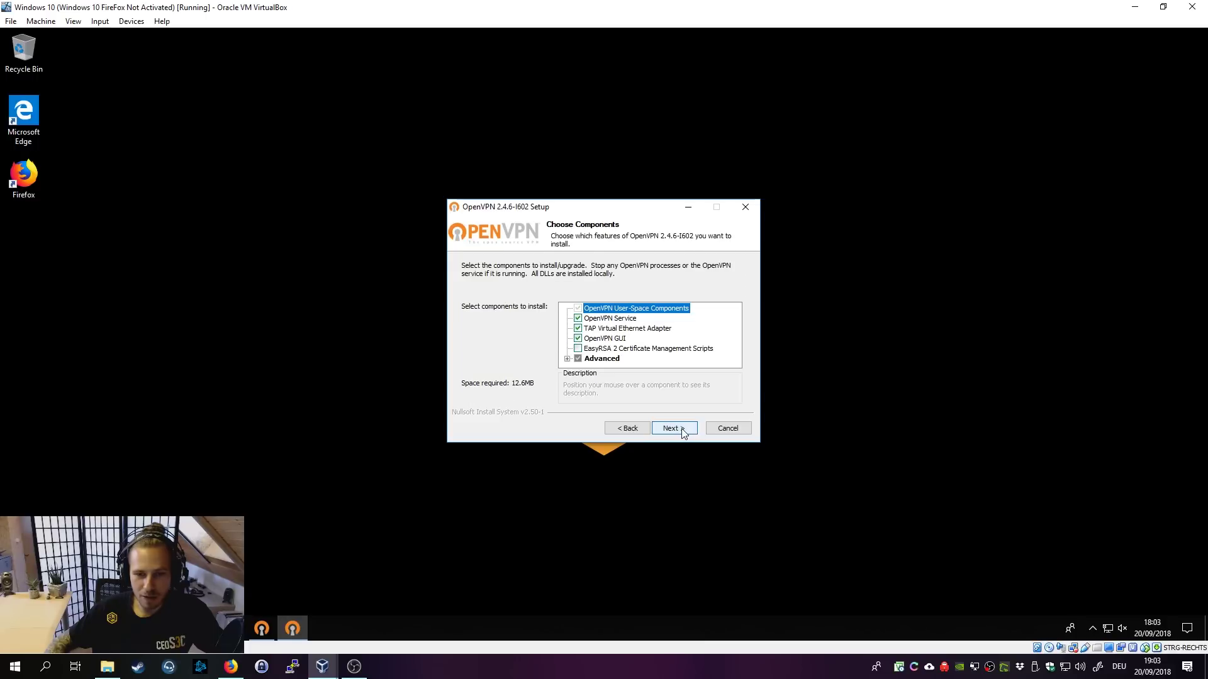
left_click(674, 428)
left_click(674, 429)
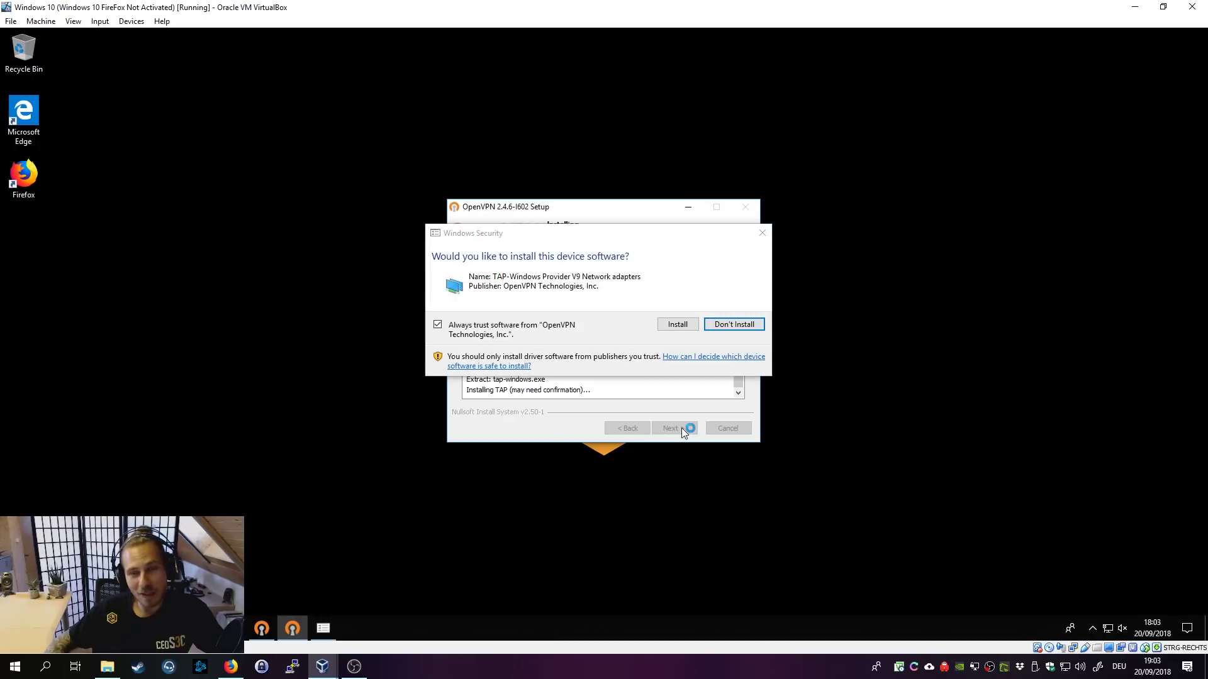
Step: Approve the TAP network adapter driver and close the completed setup windows
left_click(674, 327)
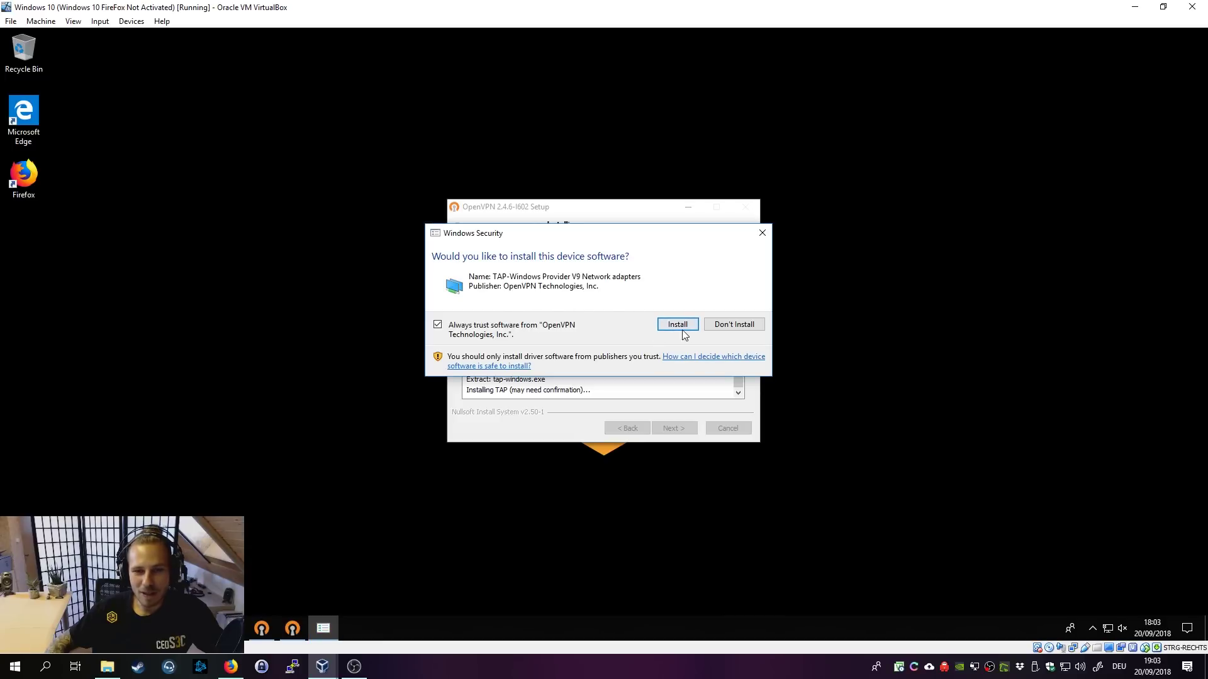
left_click(679, 328)
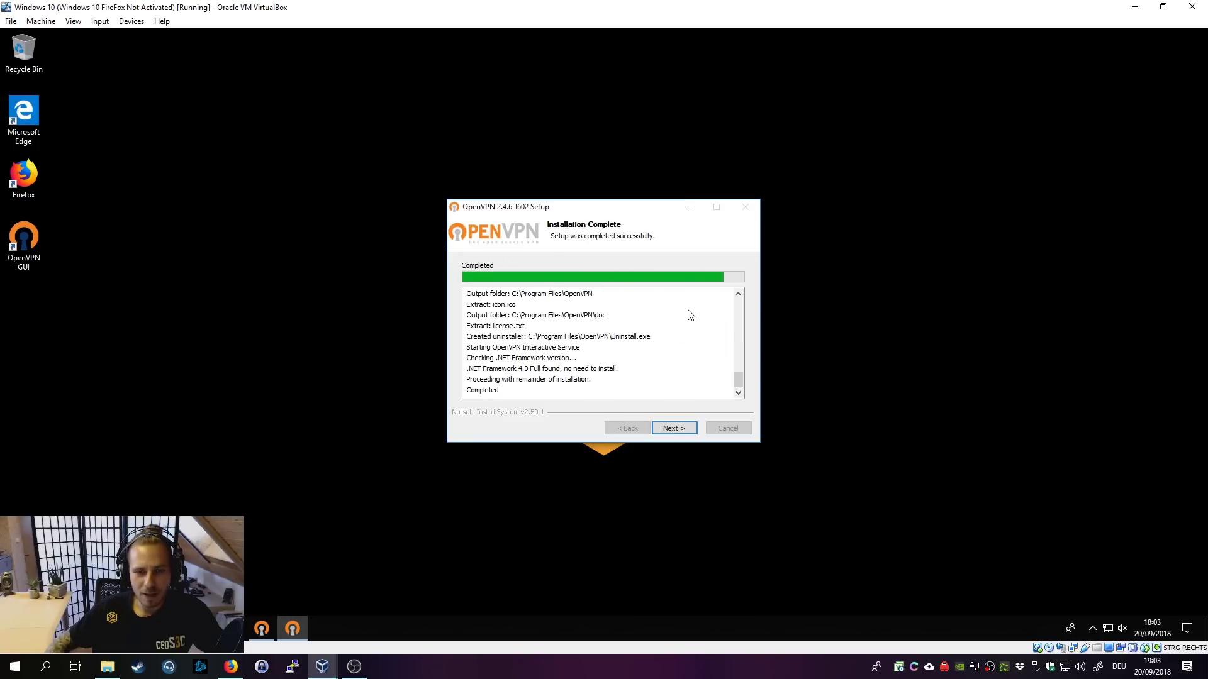
left_click(685, 432)
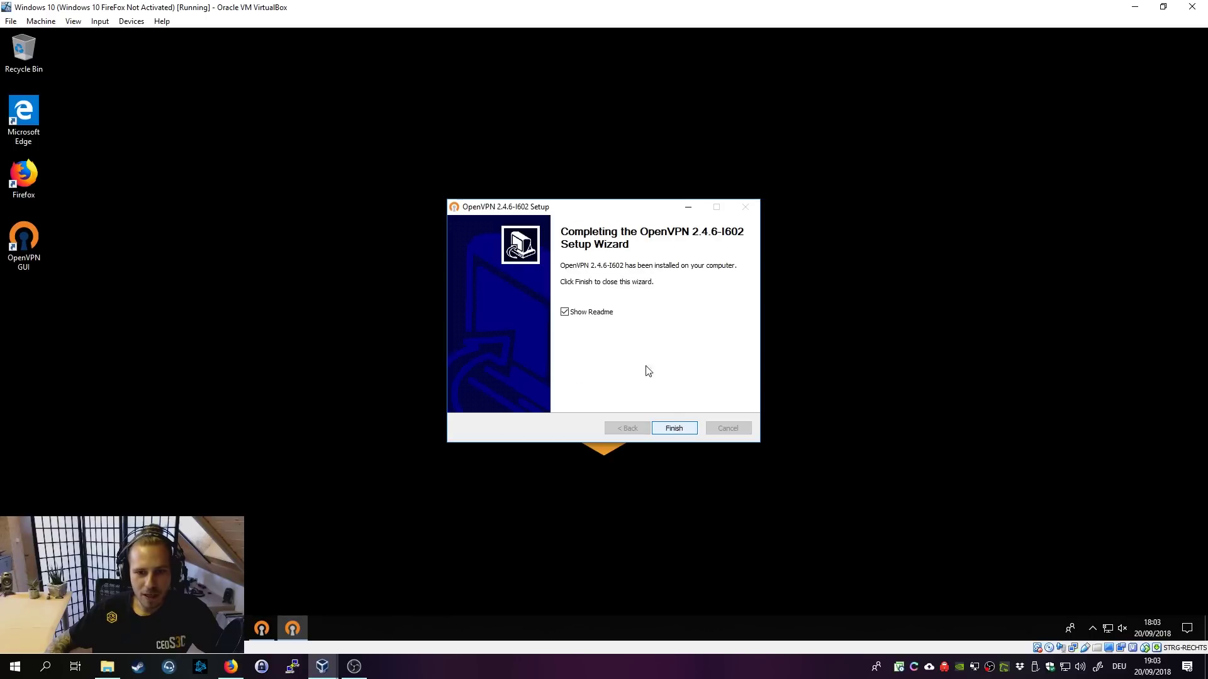
left_click(672, 433)
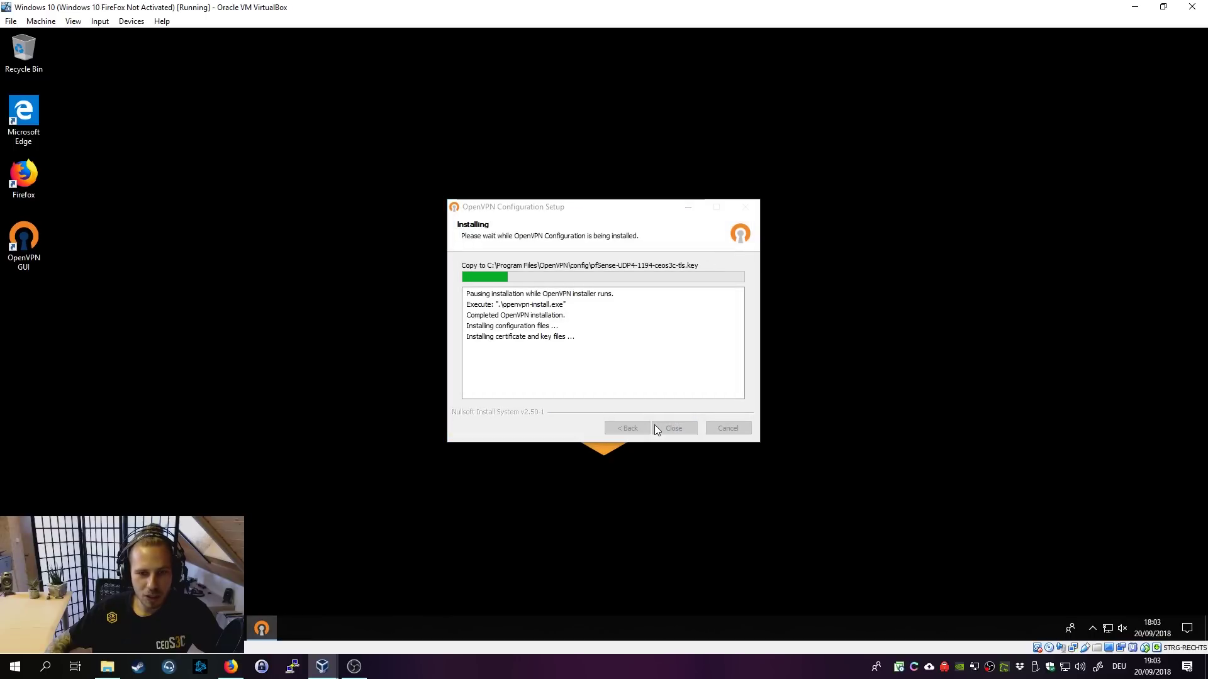
left_click(670, 429)
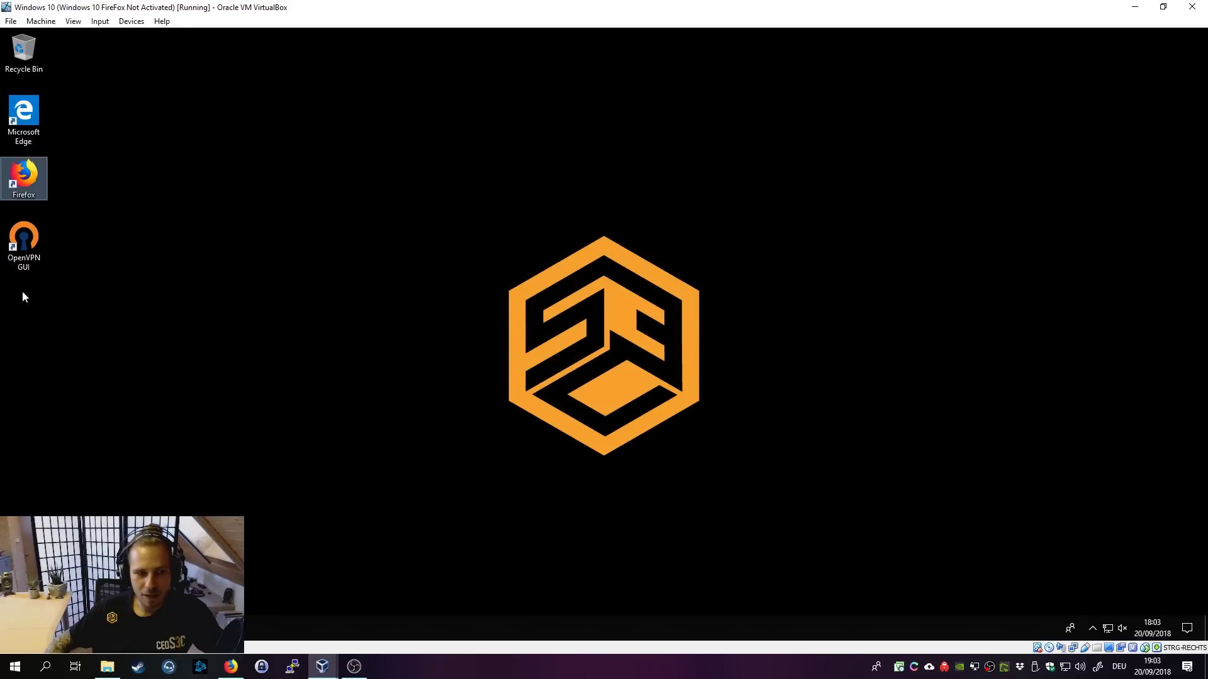
Step: Connect OpenVPN GUI to the pfSense VPN by submitting the user's VPN username and password
left_click(29, 262)
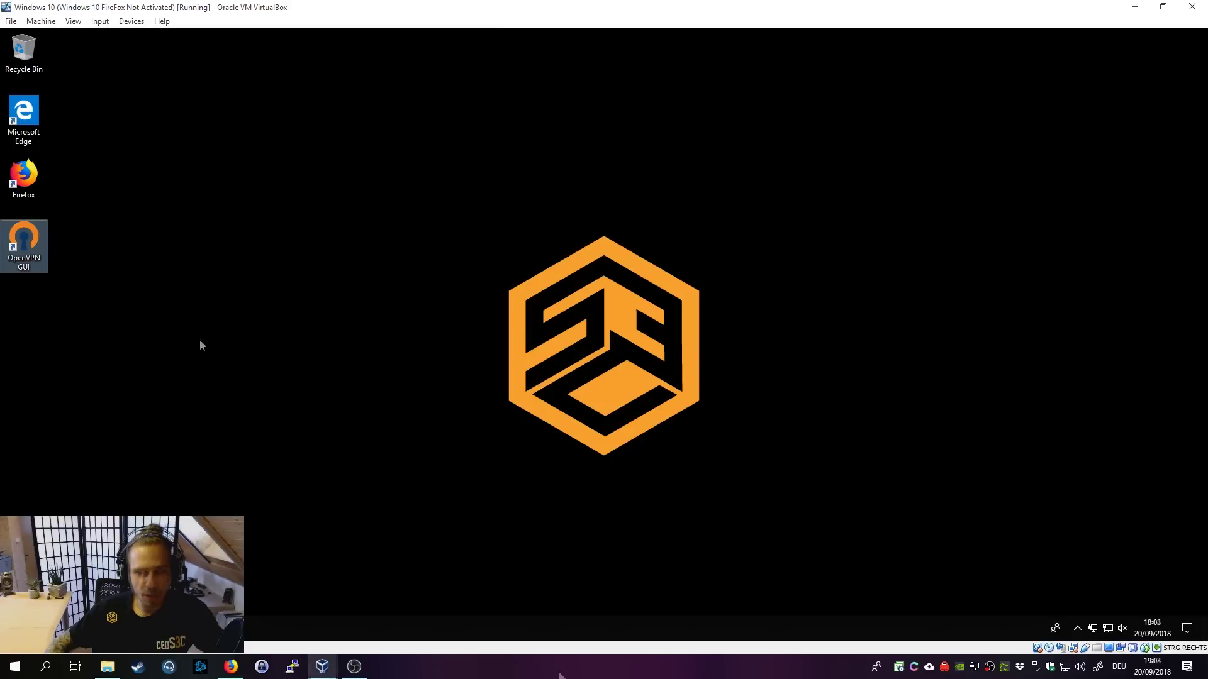
right_click(1094, 629)
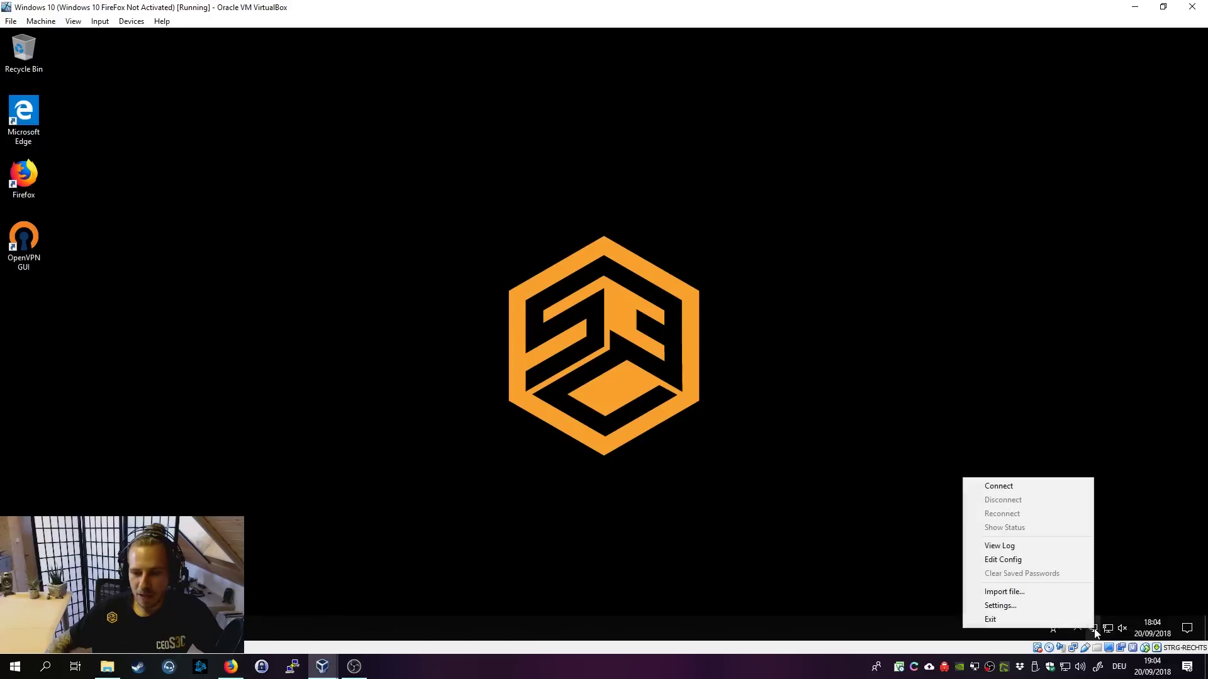
left_click(1072, 486)
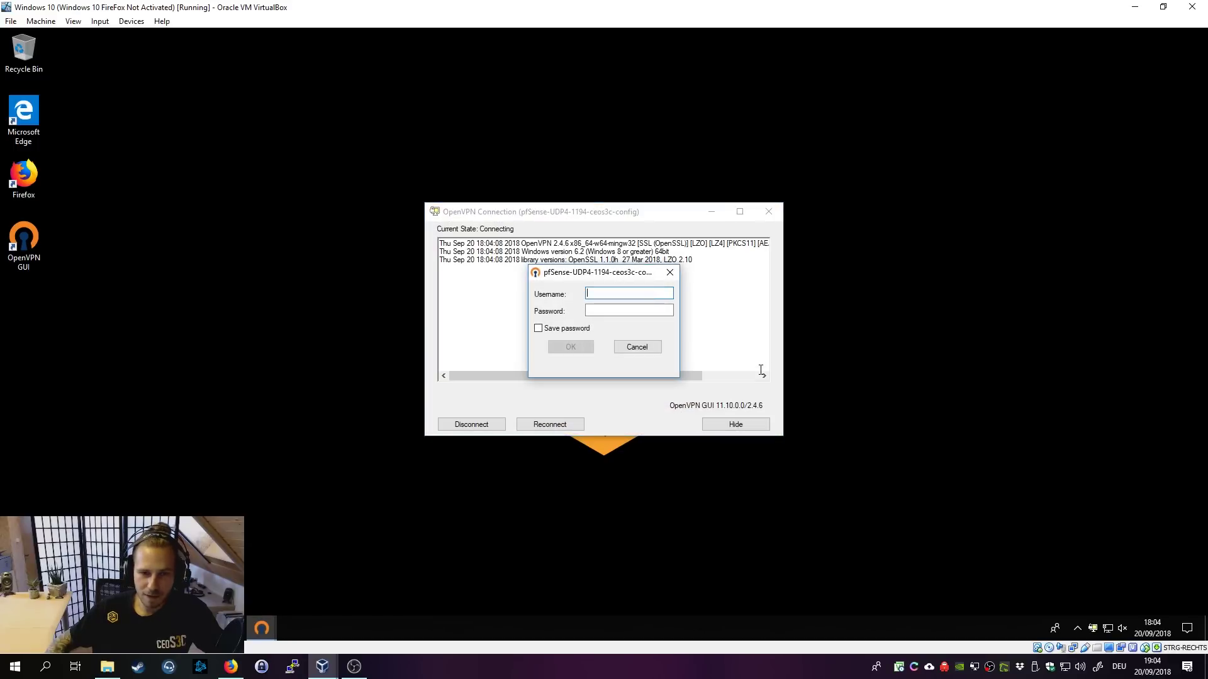
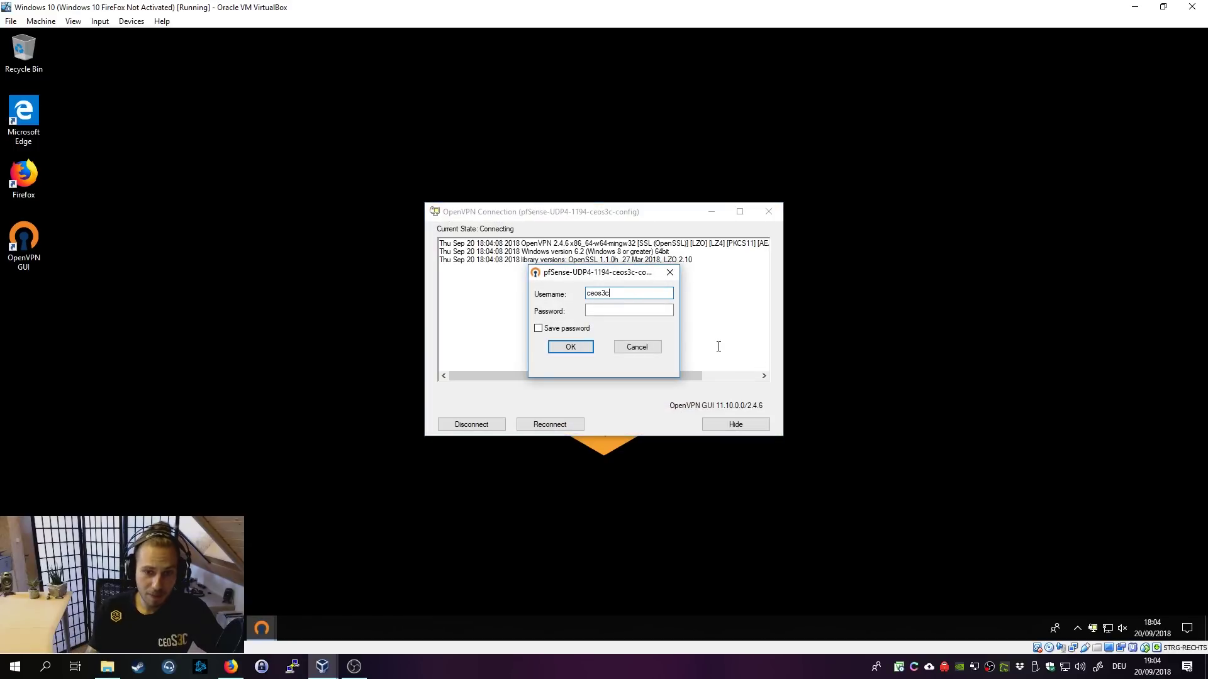
key("Tab")
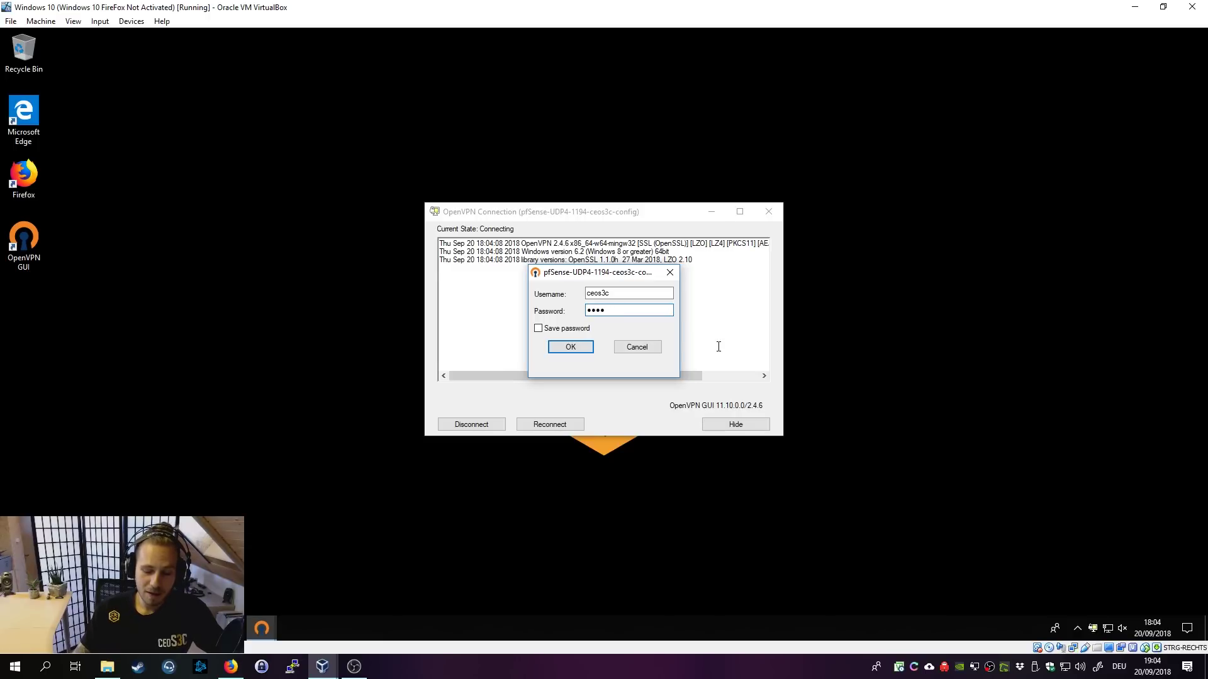
key("Return")
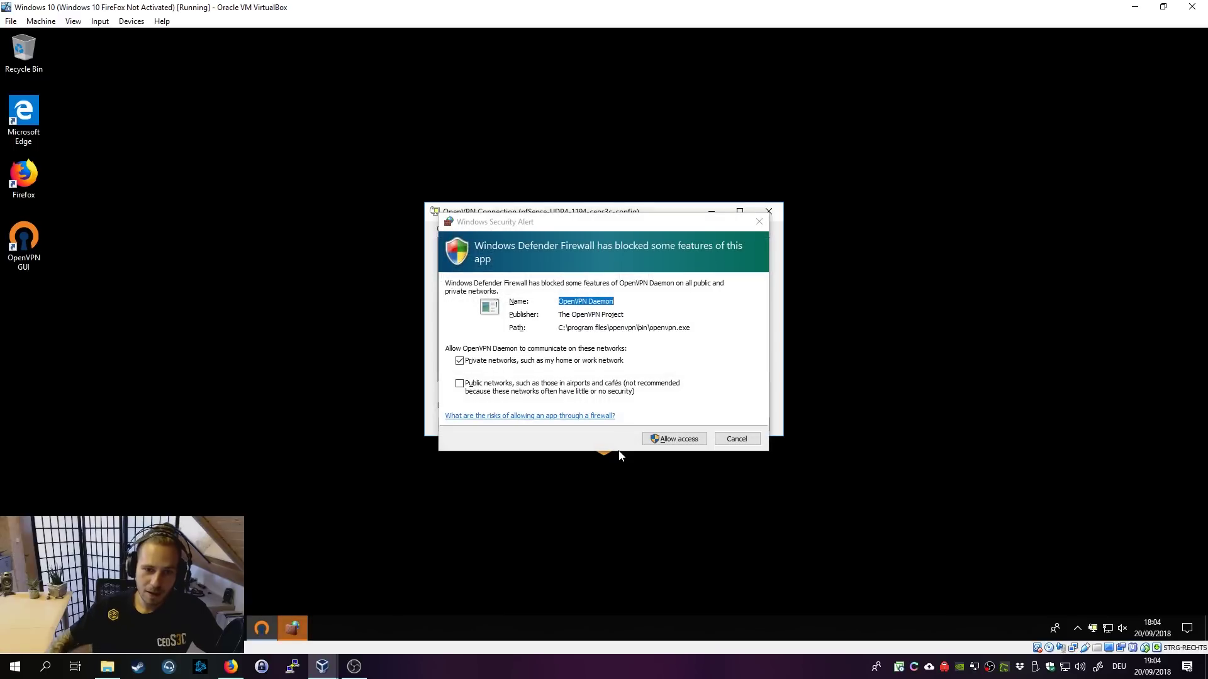
Step: Allow the OpenVPN daemon through Windows Firewall on public networks so the client gets 192.168.2.2
left_click(577, 392)
left_click(686, 439)
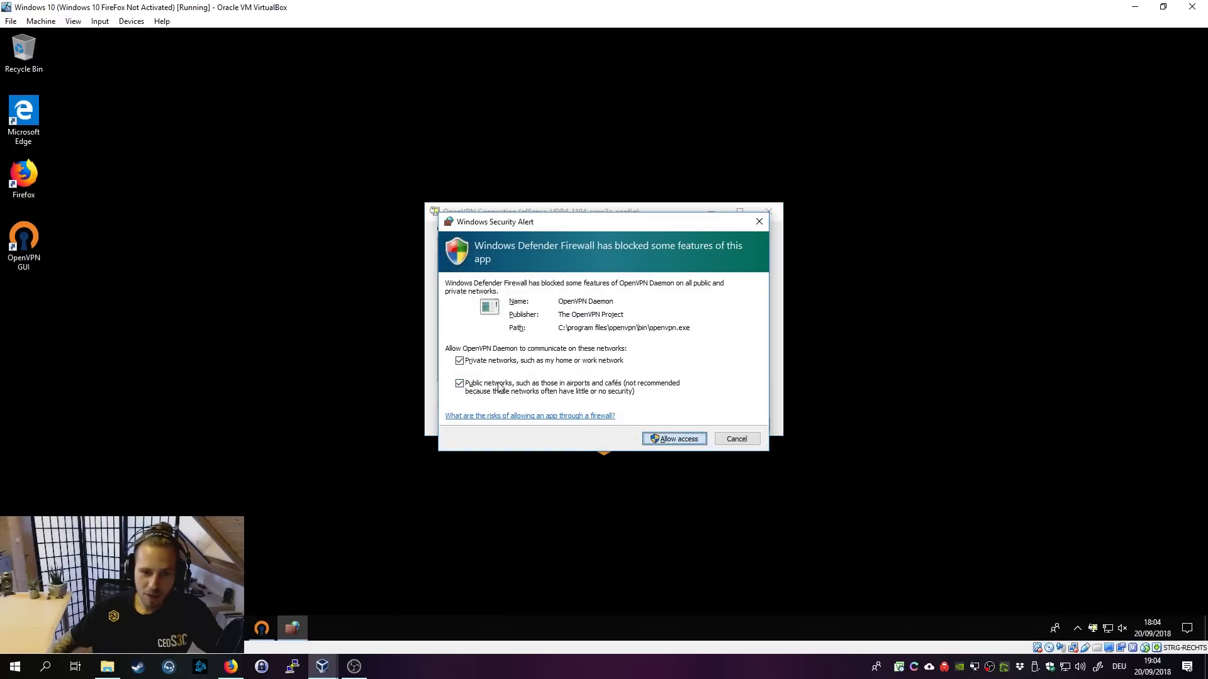
left_click(665, 439)
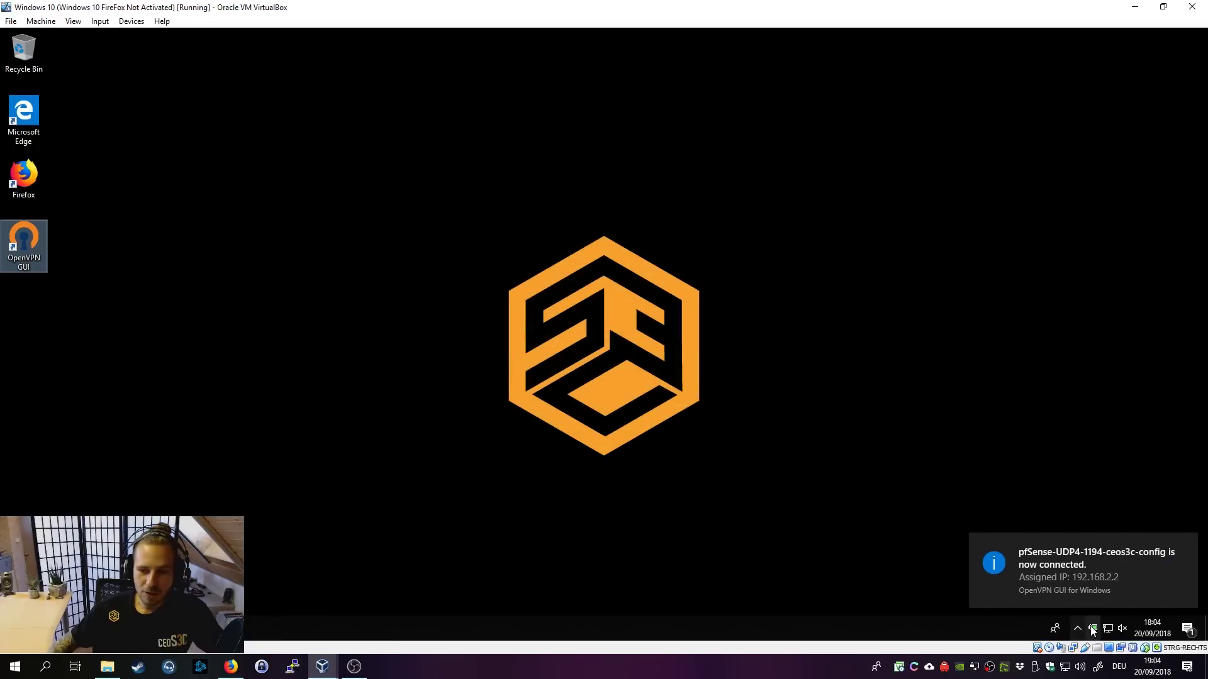
mouse_move(1092, 631)
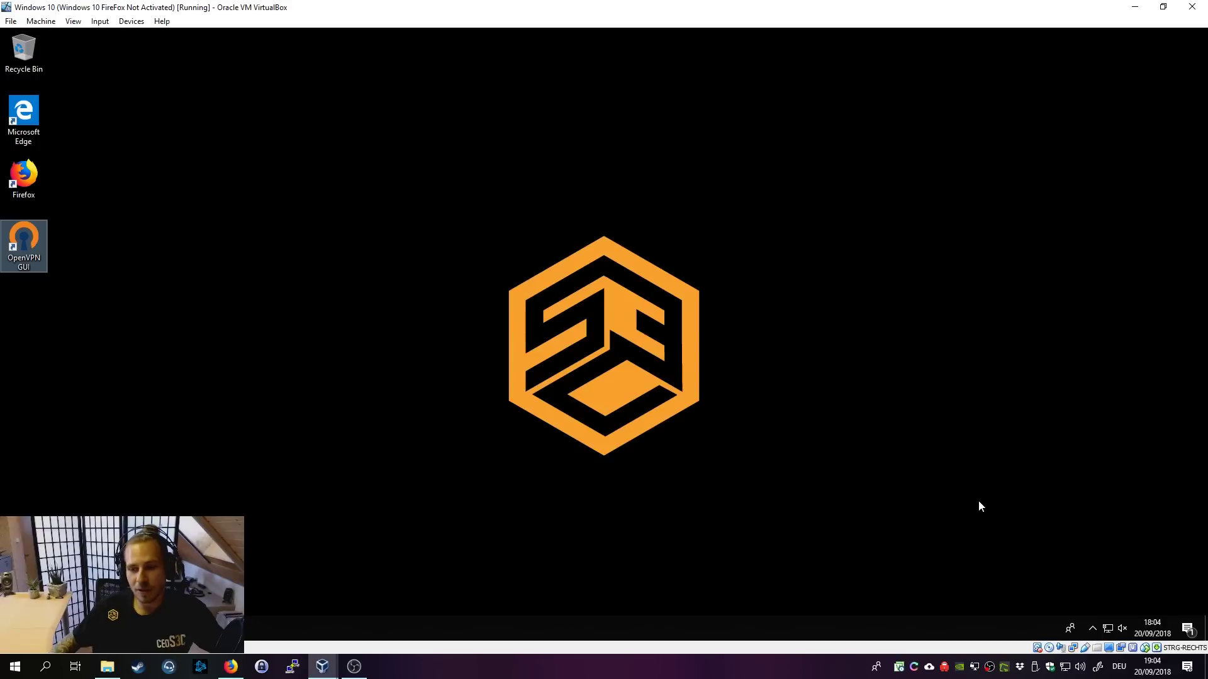
left_click(1091, 631)
mouse_move(1108, 606)
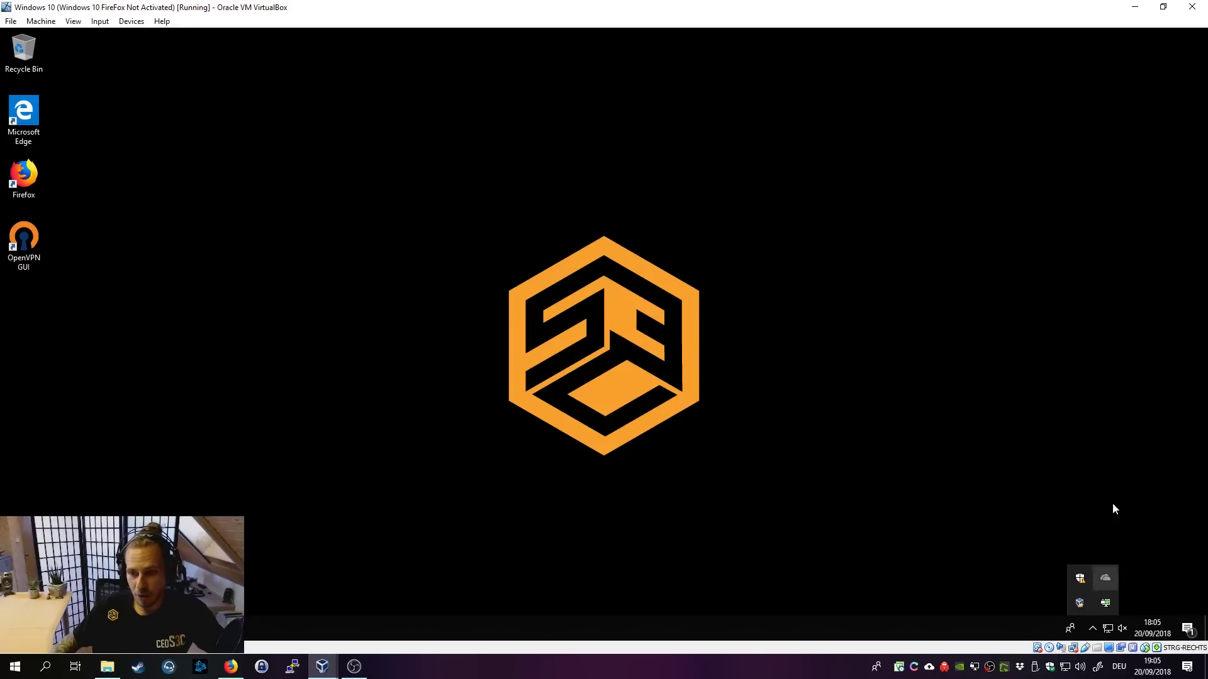
right_click(1106, 601)
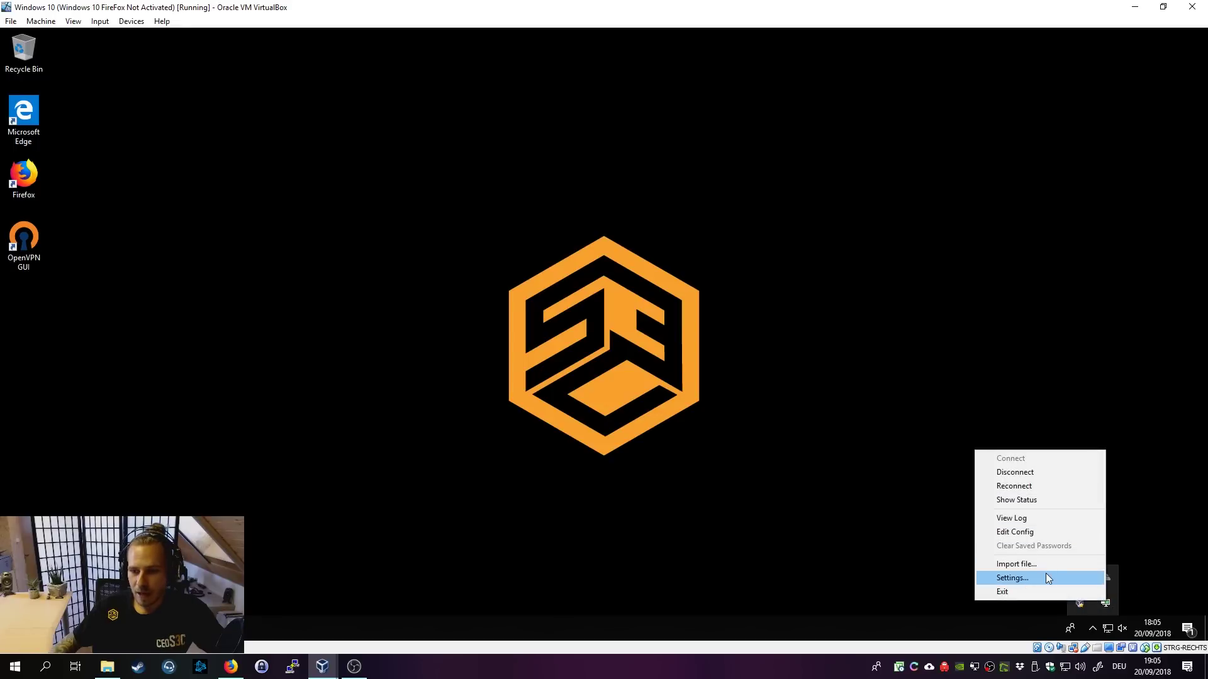
left_click(1047, 474)
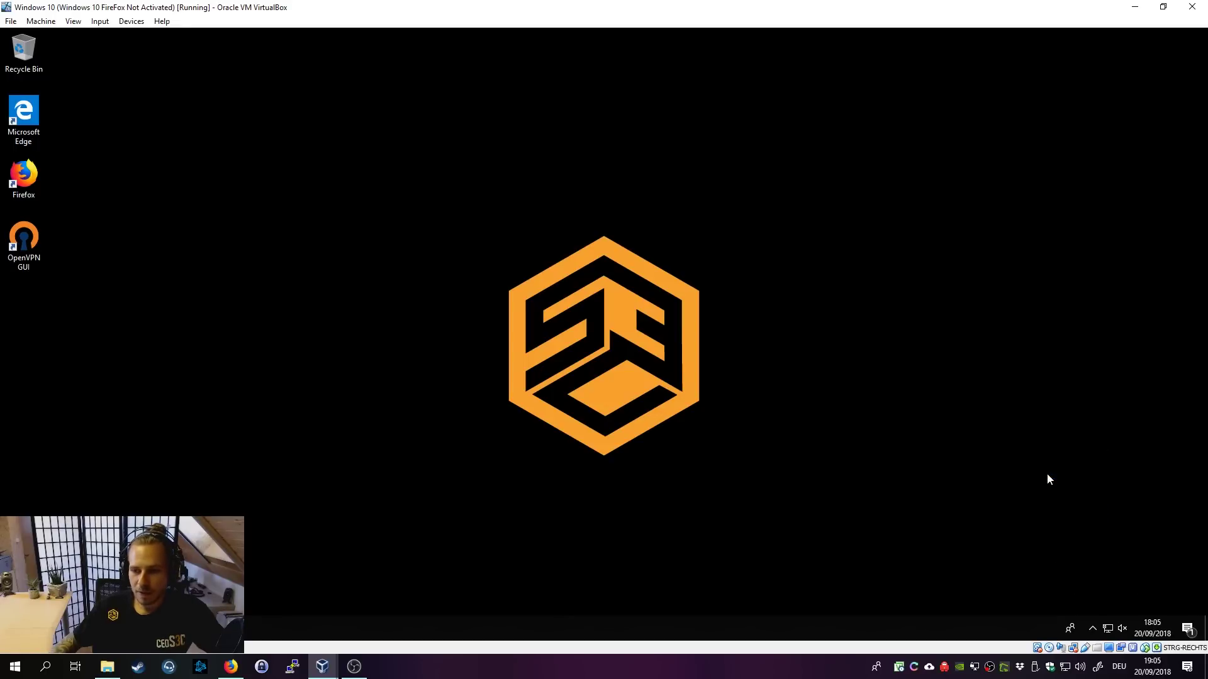
Step: Restore Firefox, go back to the pfSense Status Dashboard and show its Available Widgets list
left_click(244, 620)
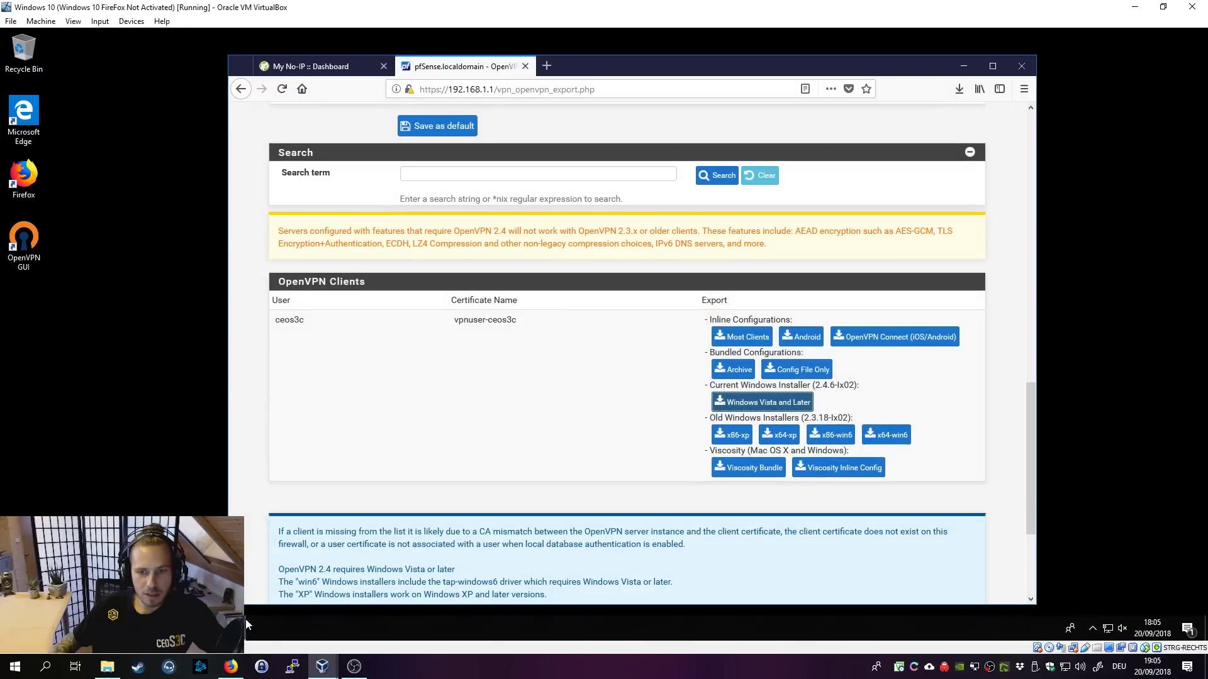
scroll(424, 173, "up", 15)
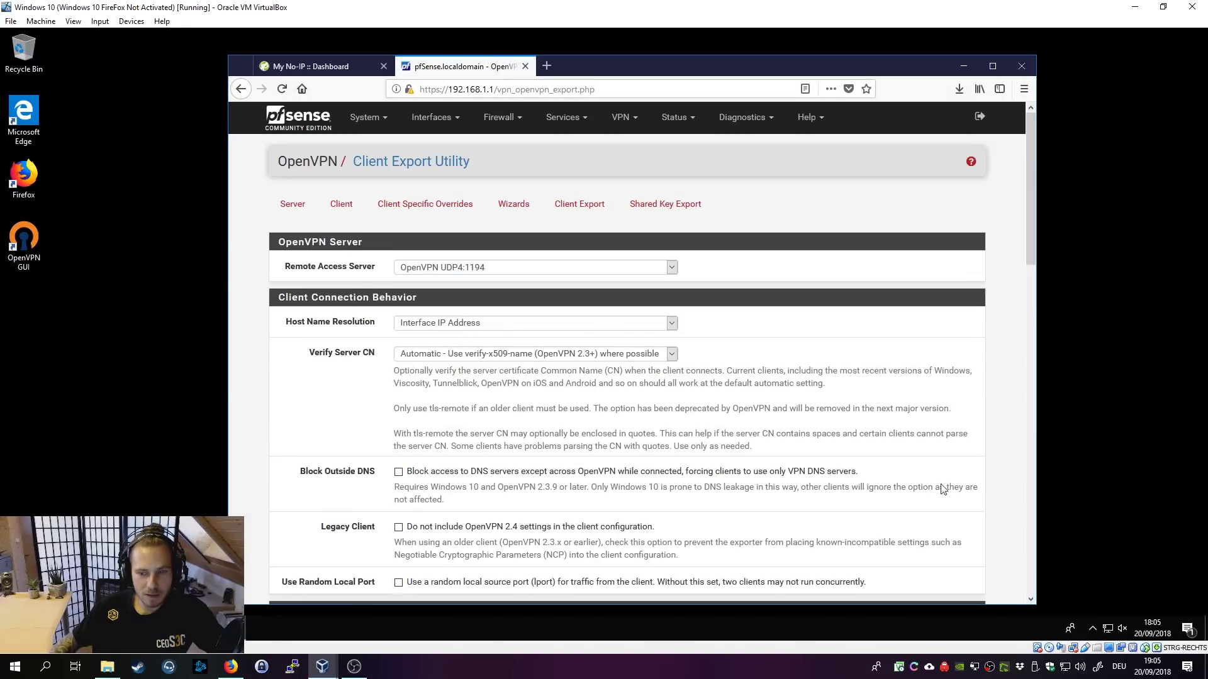
left_click(304, 121)
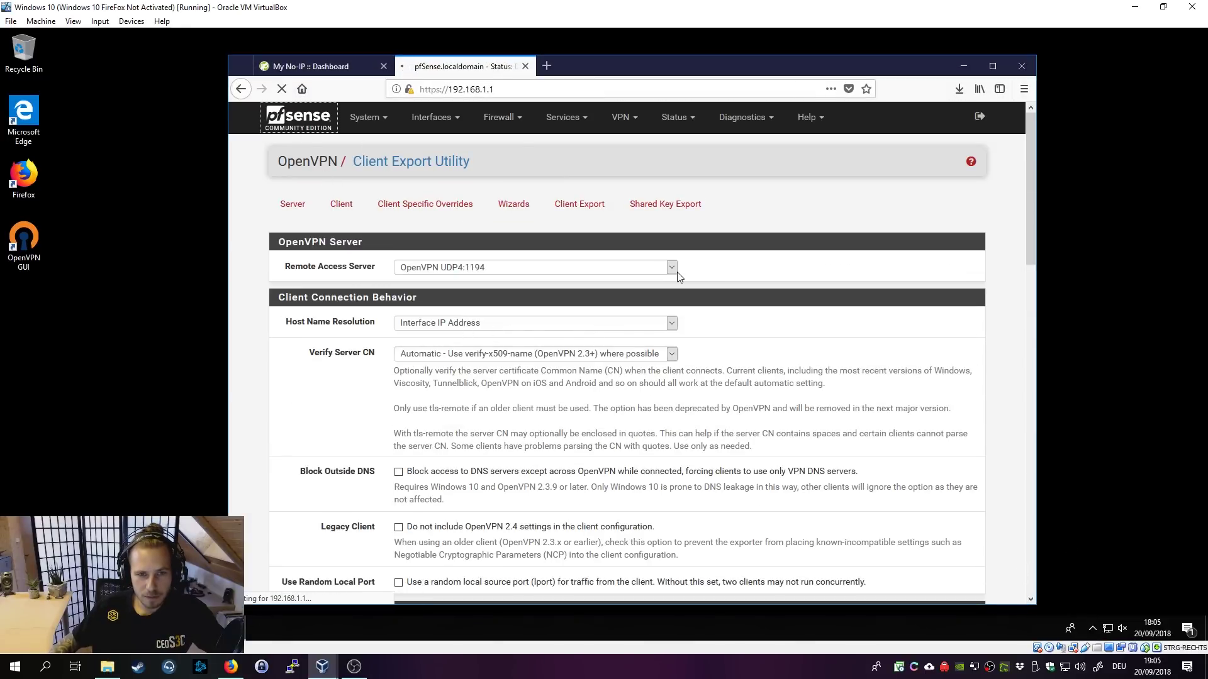
scroll(835, 410, "down", 5)
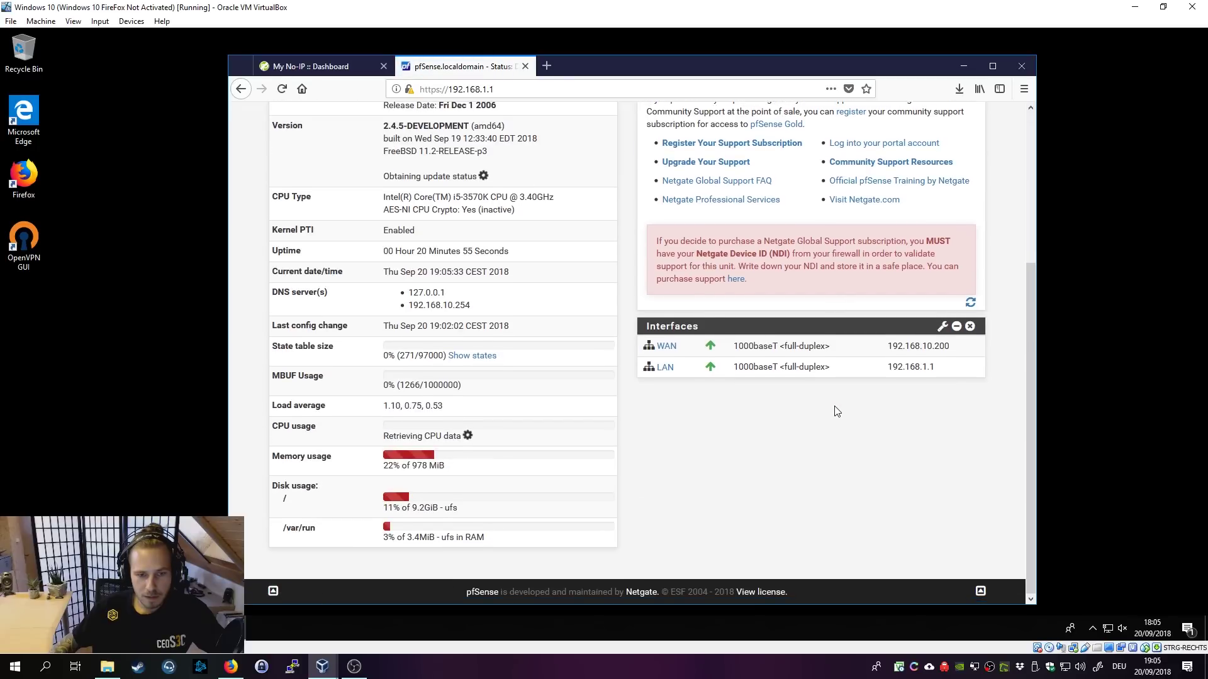
scroll(835, 410, "up", 5)
left_click(671, 123)
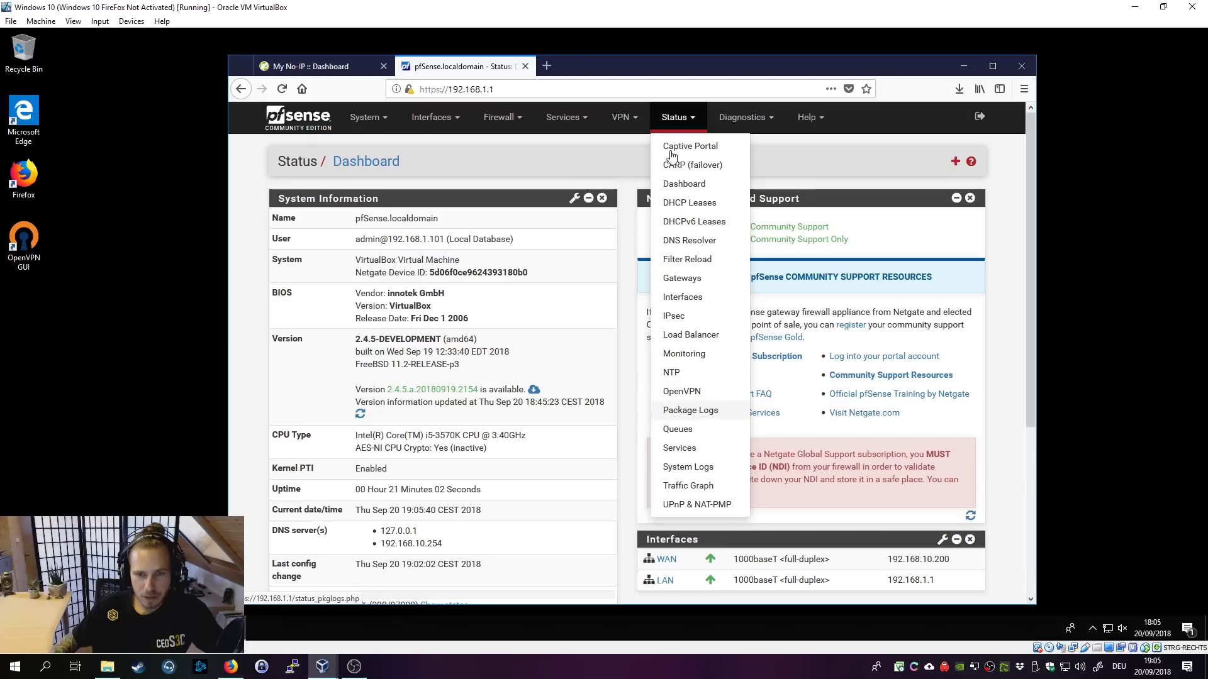
left_click(623, 118)
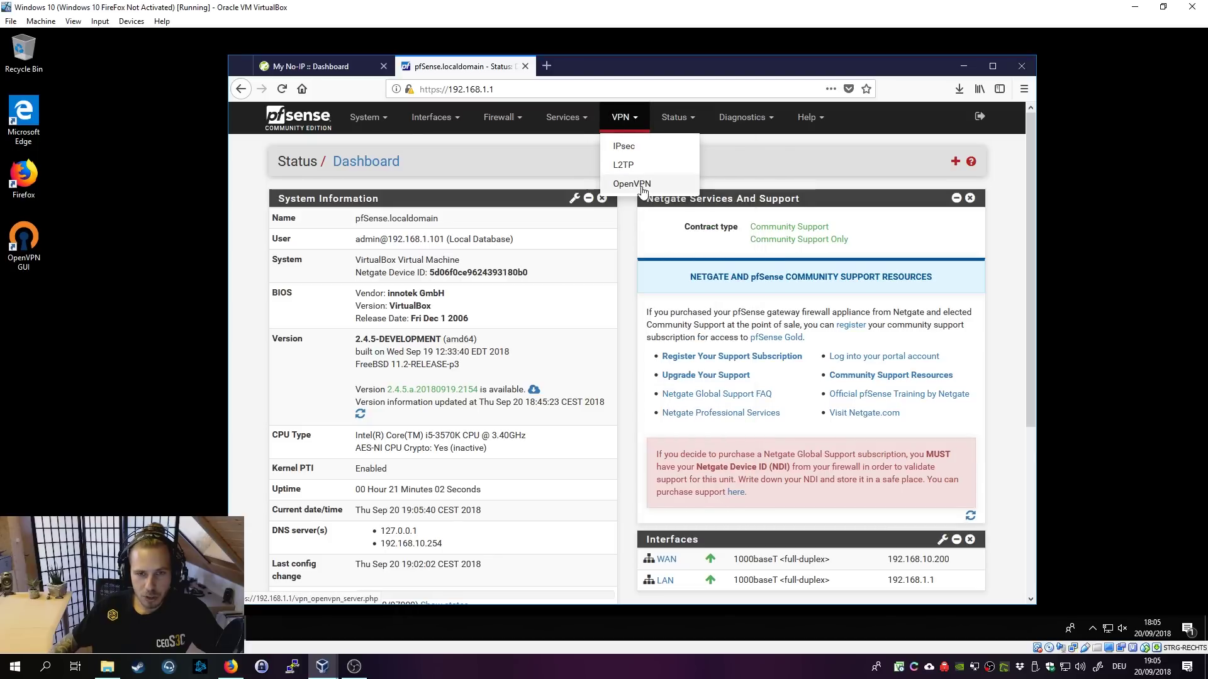
left_click(955, 163)
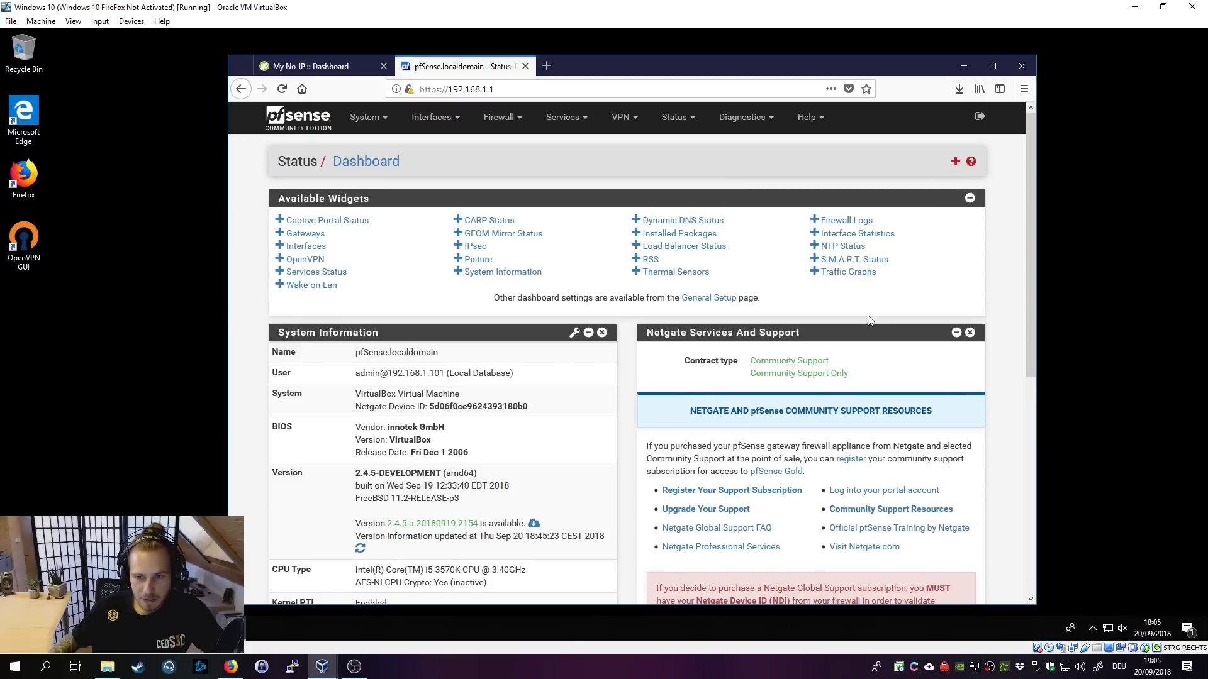
Step: Add the OpenVPN widget, verify the connected user at virtual IP 192.168.2.2, then minimize Firefox
left_click(305, 259)
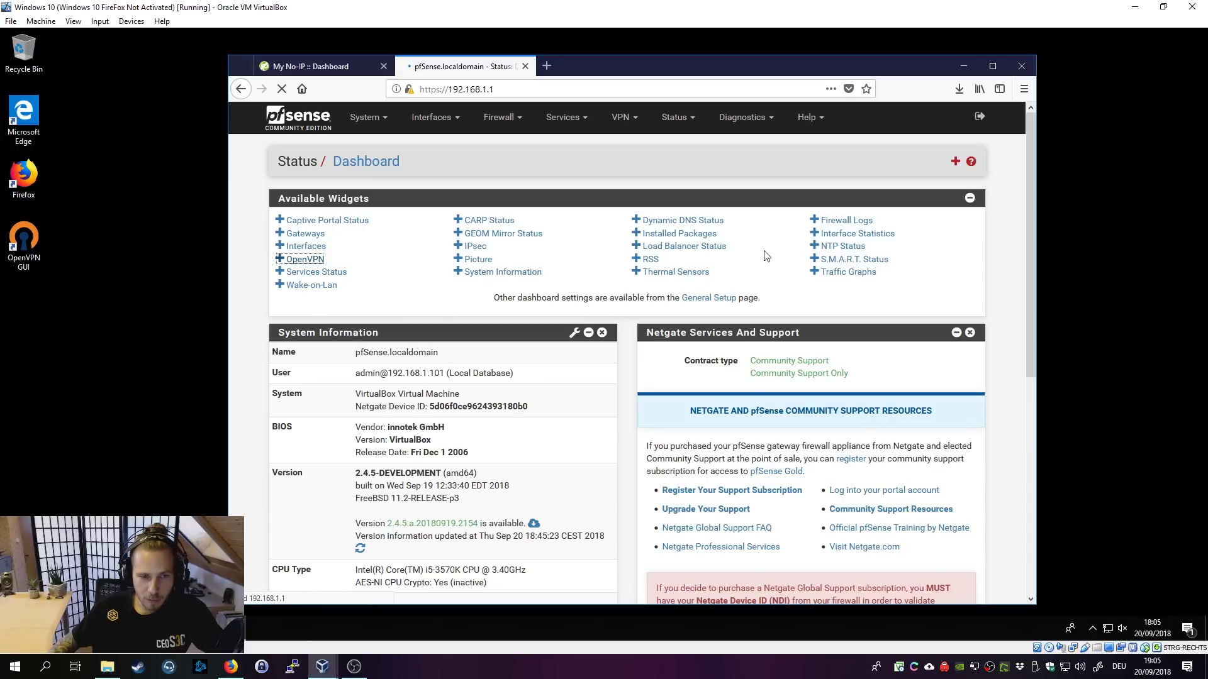
scroll(818, 434, "down", 3)
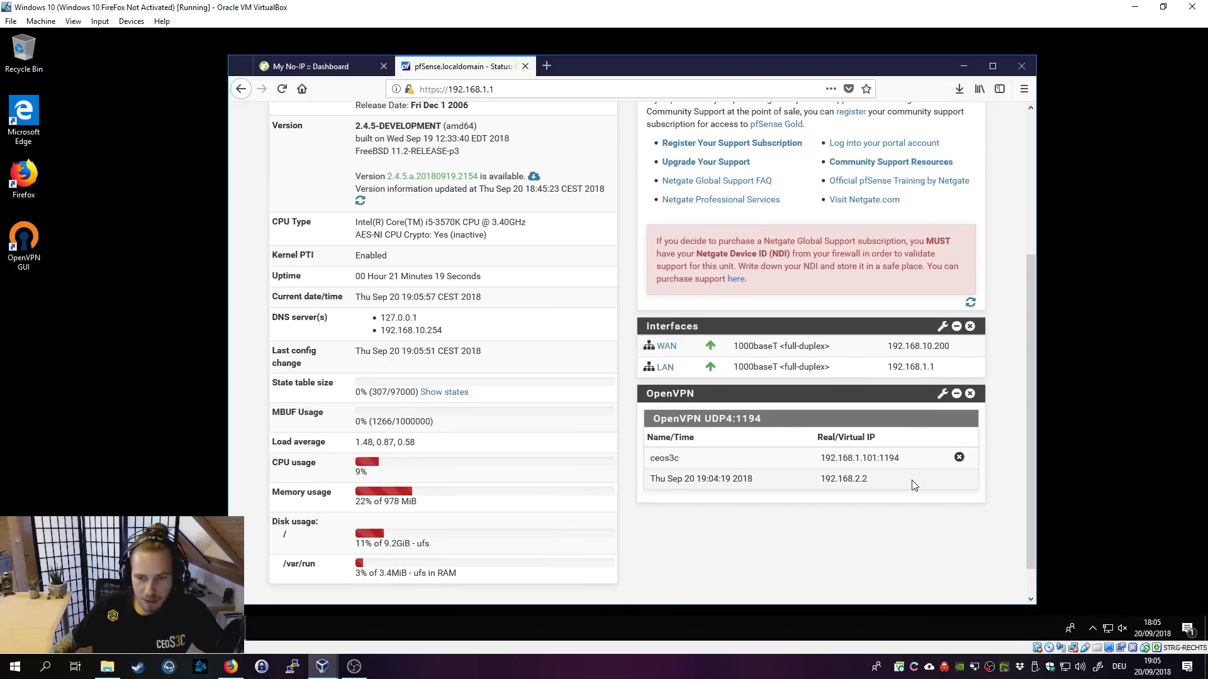
left_click_drag(828, 476, 664, 457)
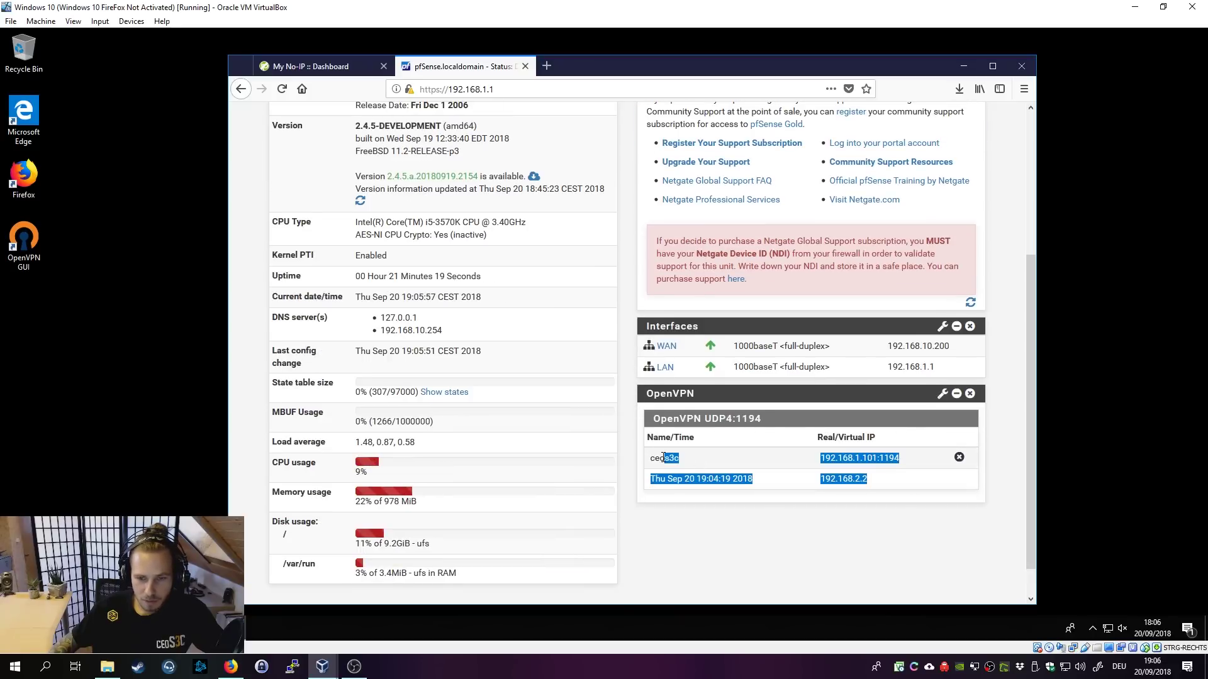
left_click(731, 459)
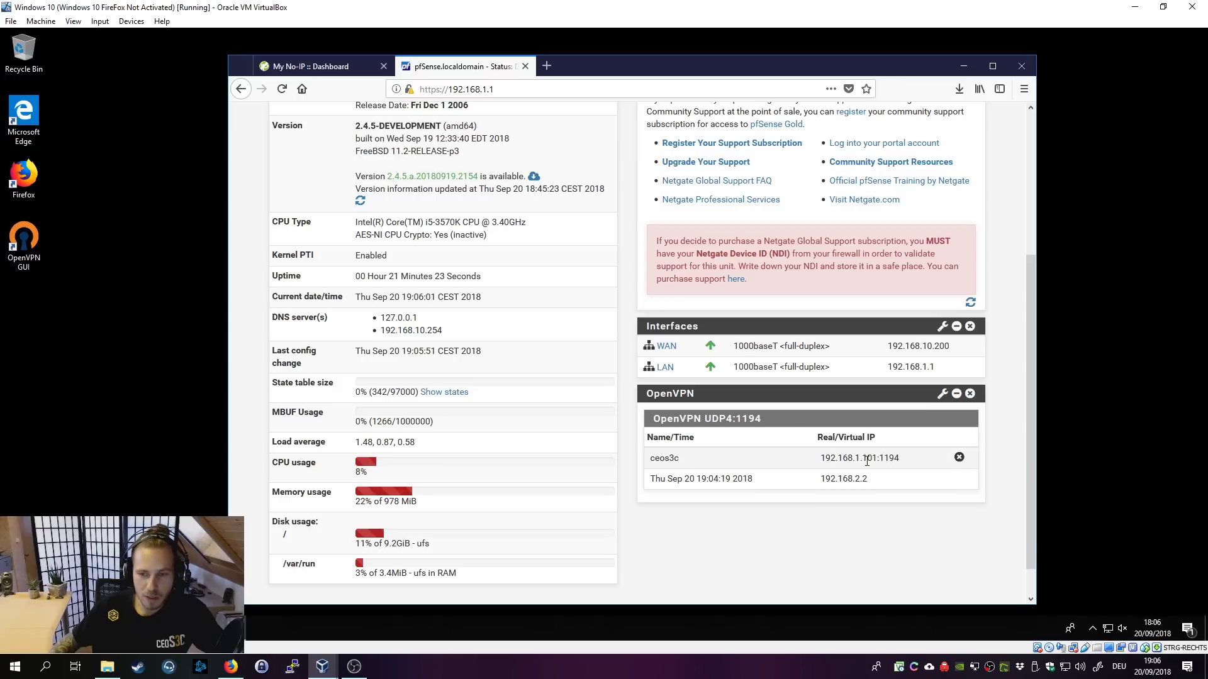
left_click_drag(907, 460, 637, 461)
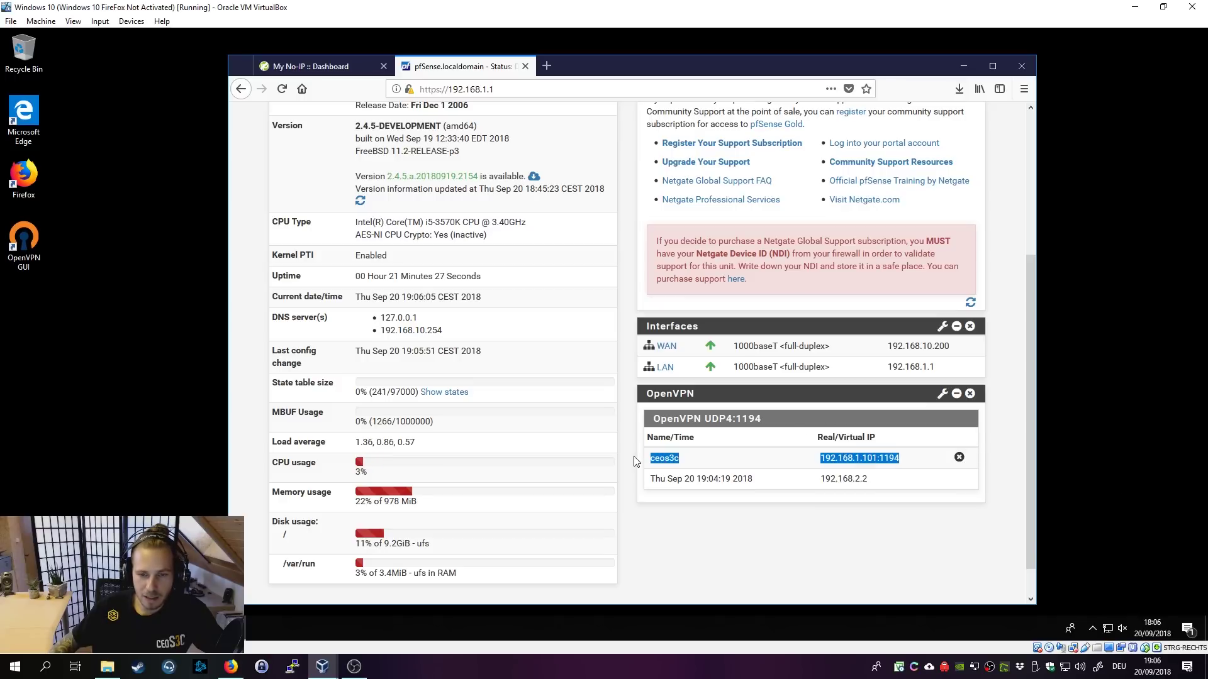
left_click(907, 480)
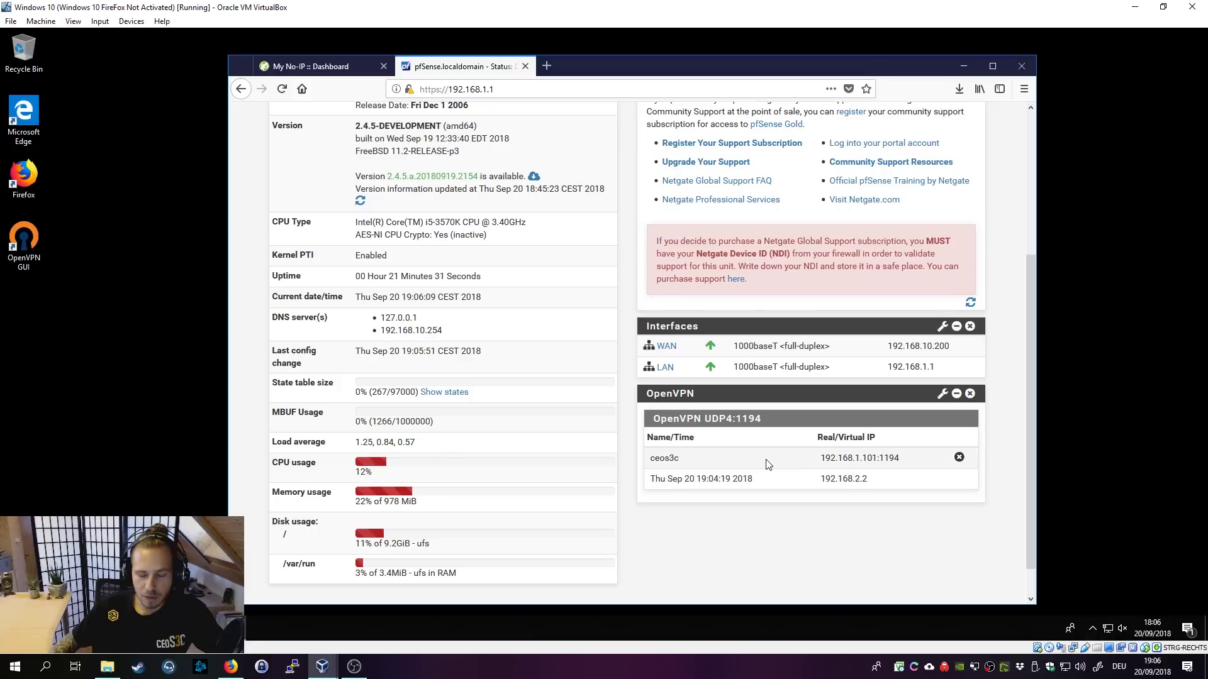
scroll(716, 456, "up", 5)
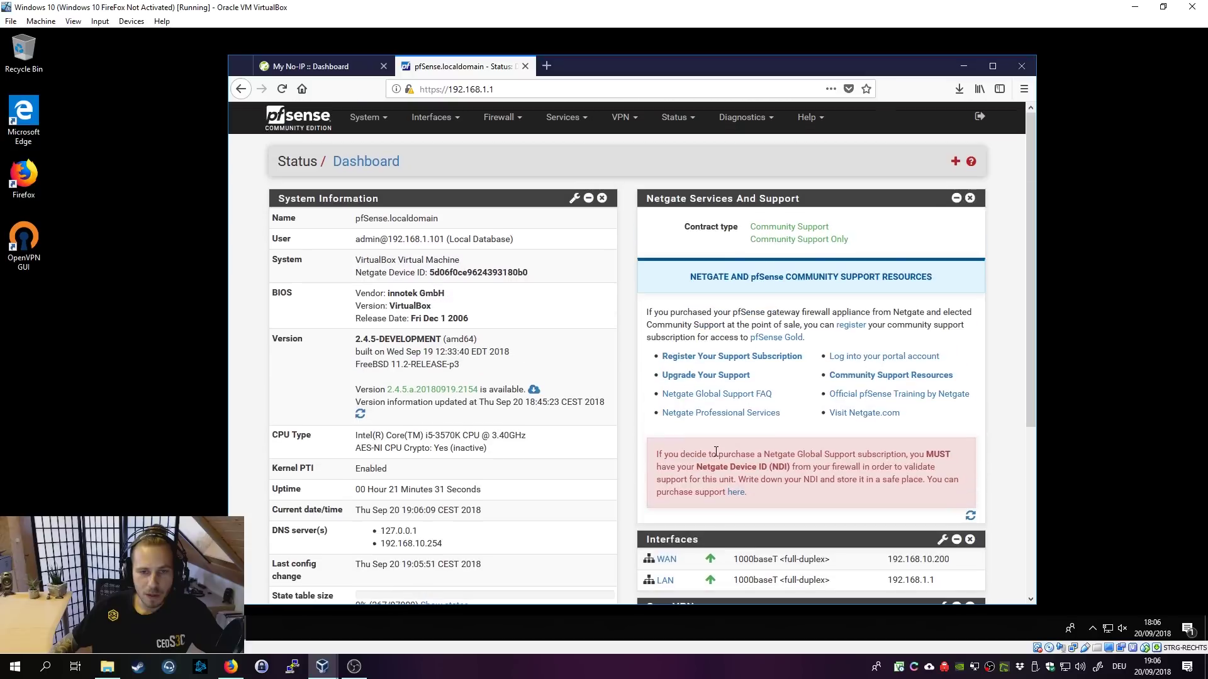
left_click(965, 68)
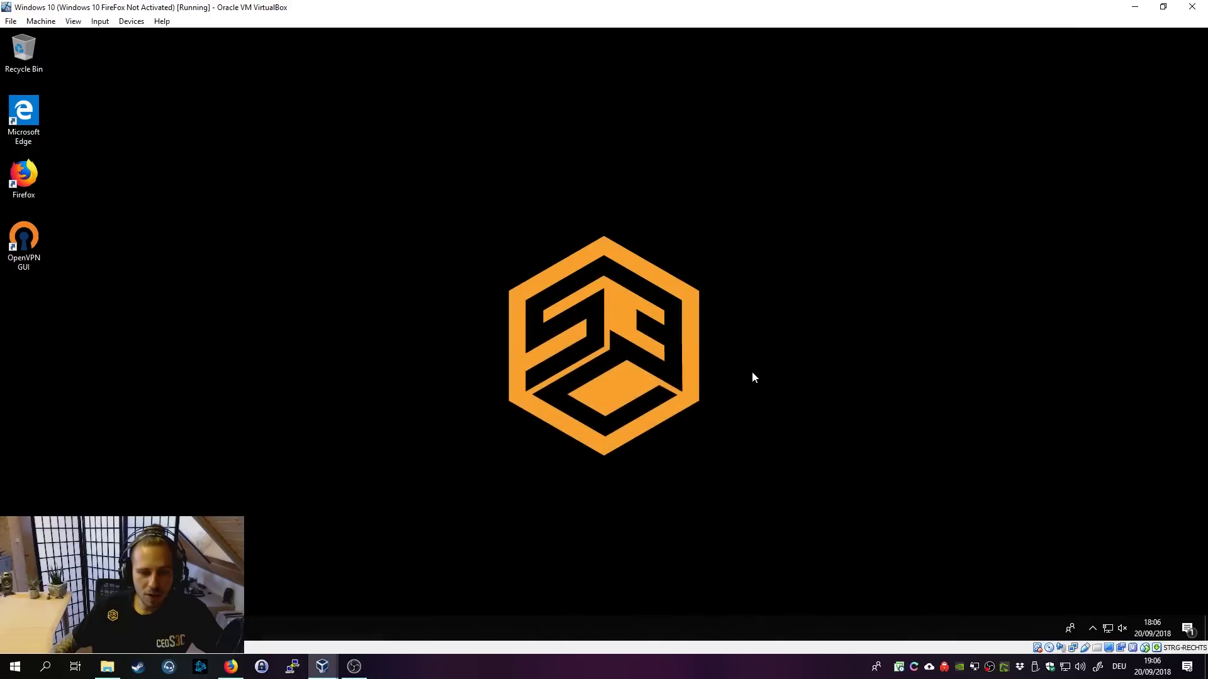